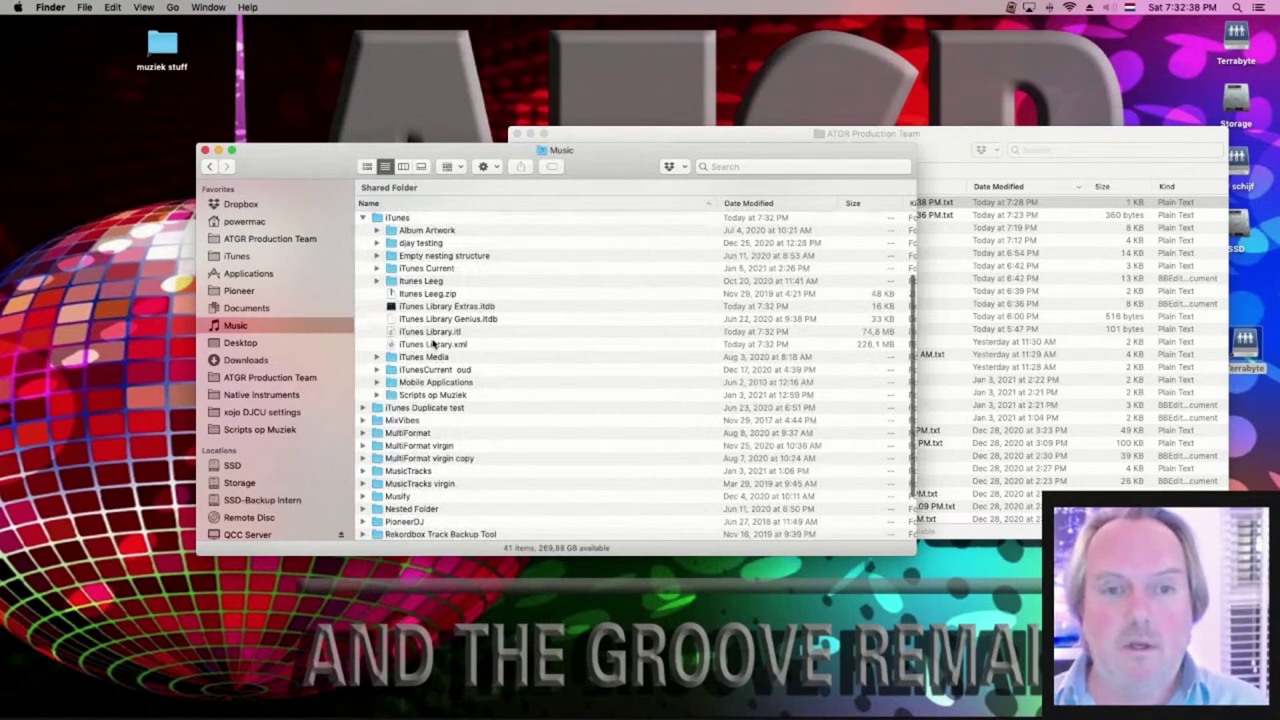
Open iTunes Library.xml from the iTunes folder in BBEdit and look through its track entries
double_click(434, 344)
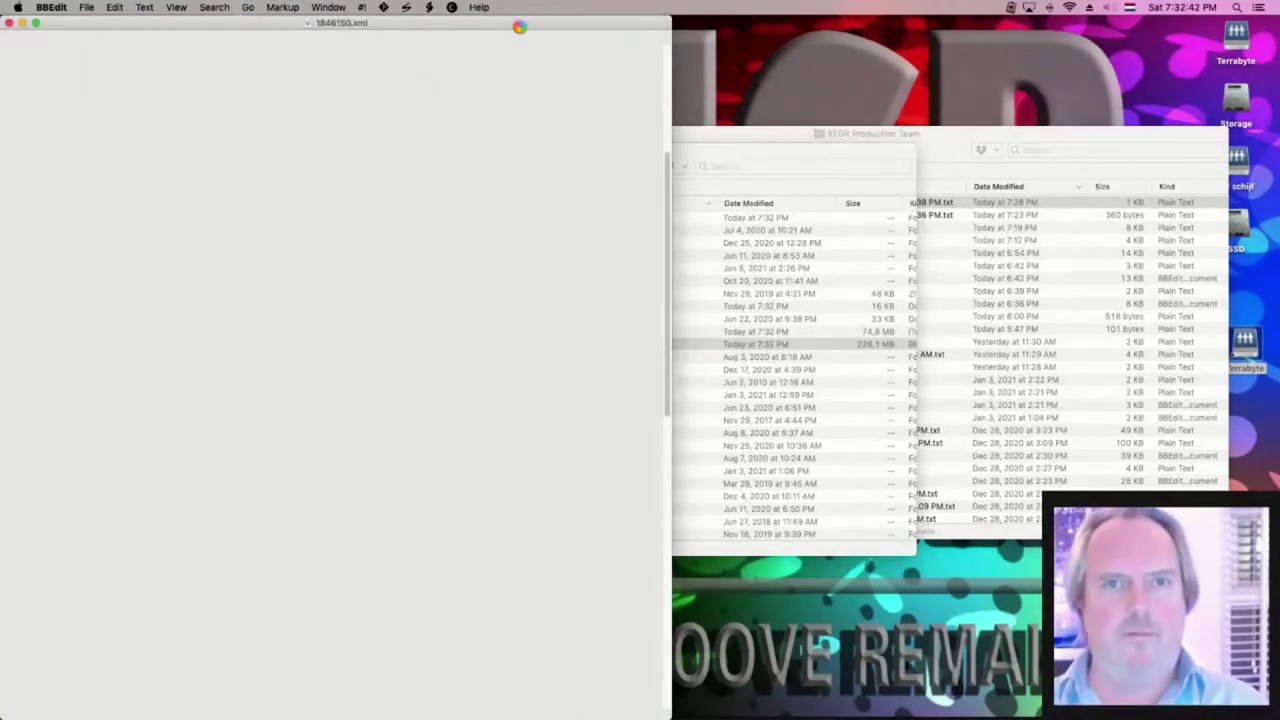
drag(520, 22, 612, 26)
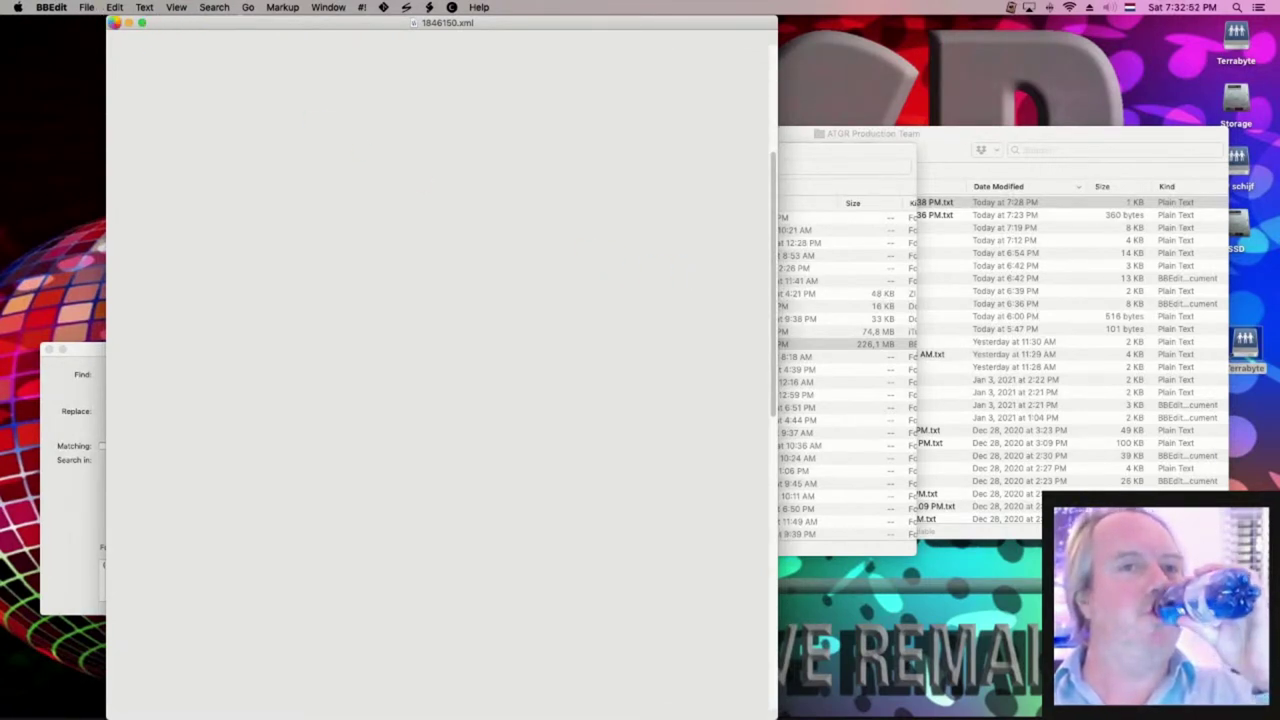
click(38, 64)
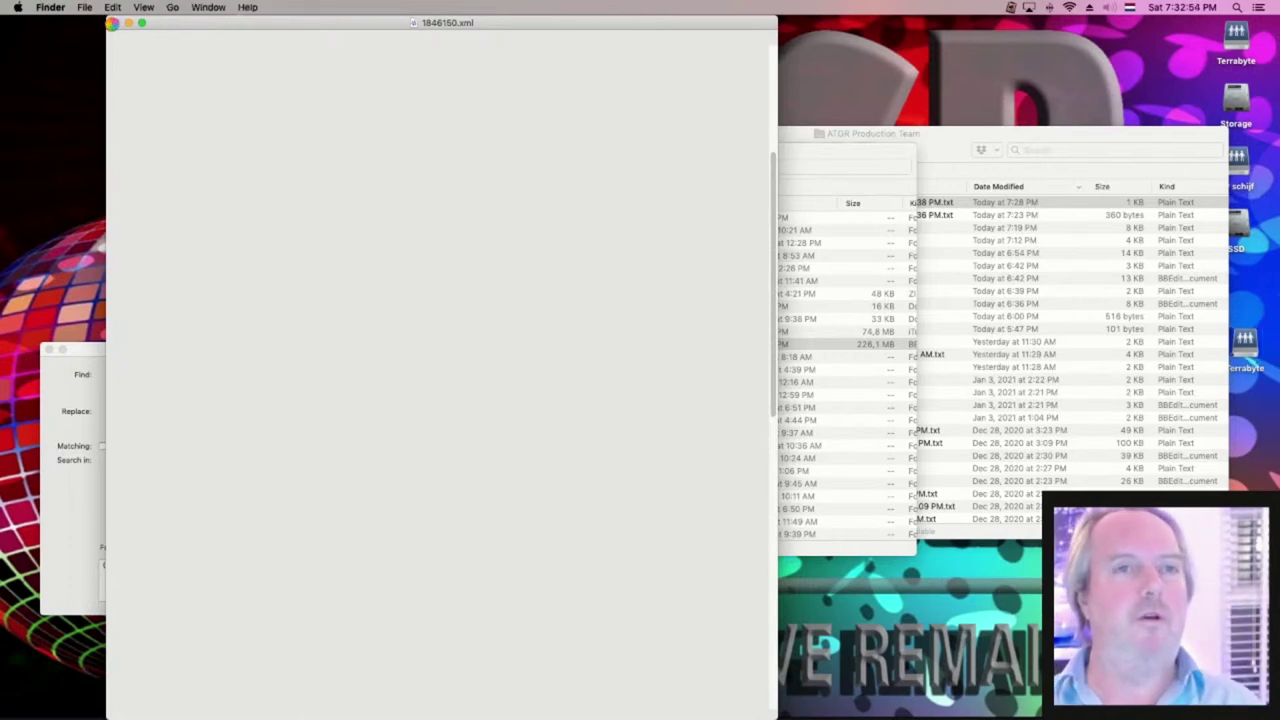
drag(243, 22, 365, 22)
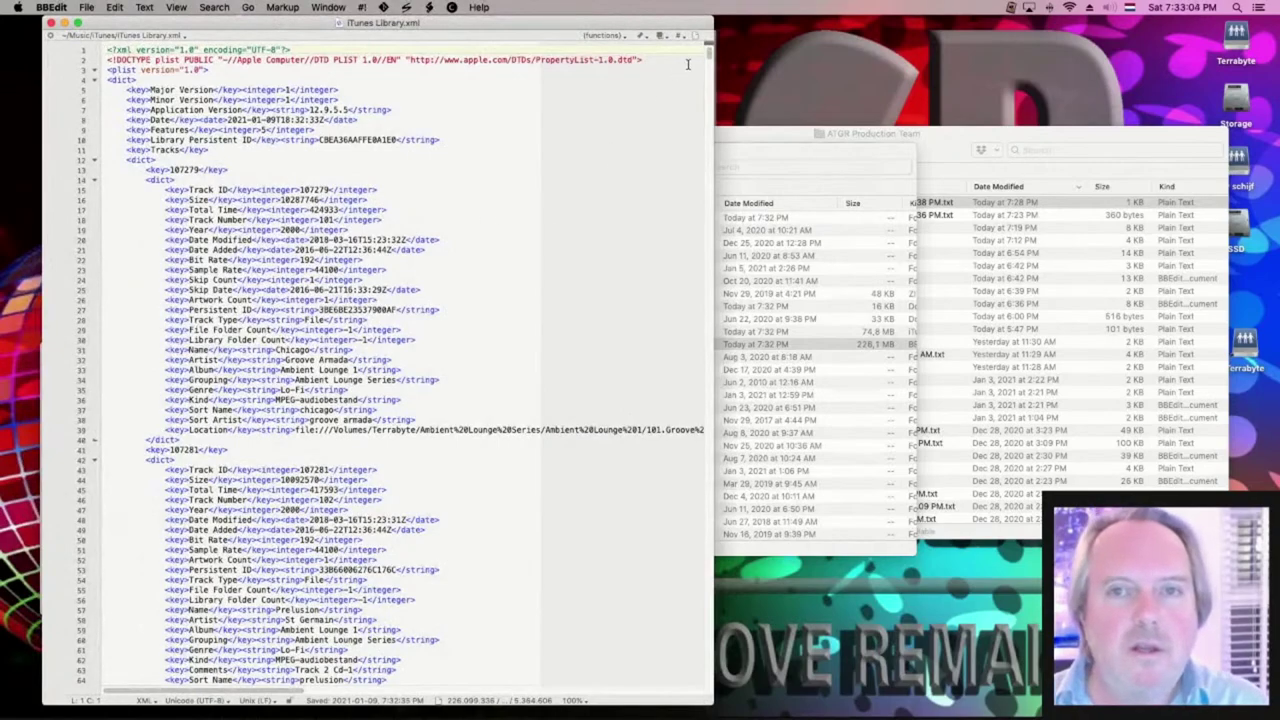
drag(706, 52, 671, 363)
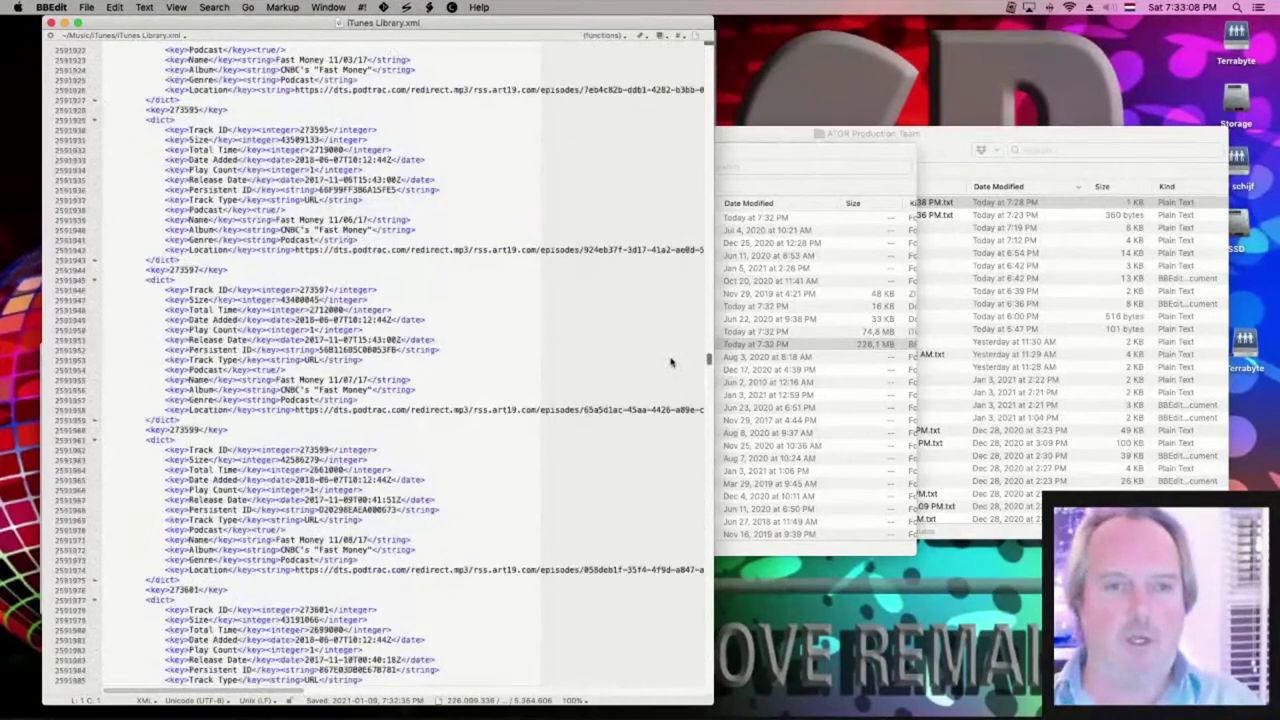
Search iTunes Library.xml for "whodini", go through the matches to "It's All In Mr Magic's Wand" and examine its file location
key(super+f)
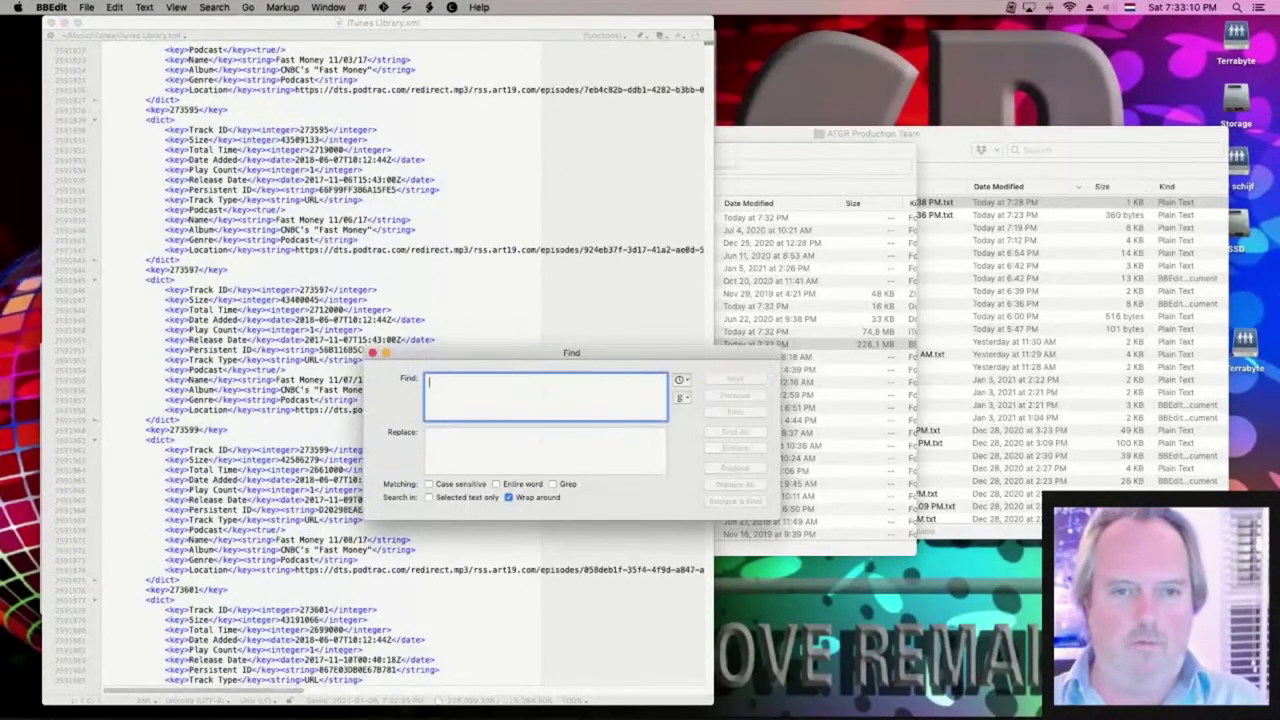
text(whodini)
key(Return)
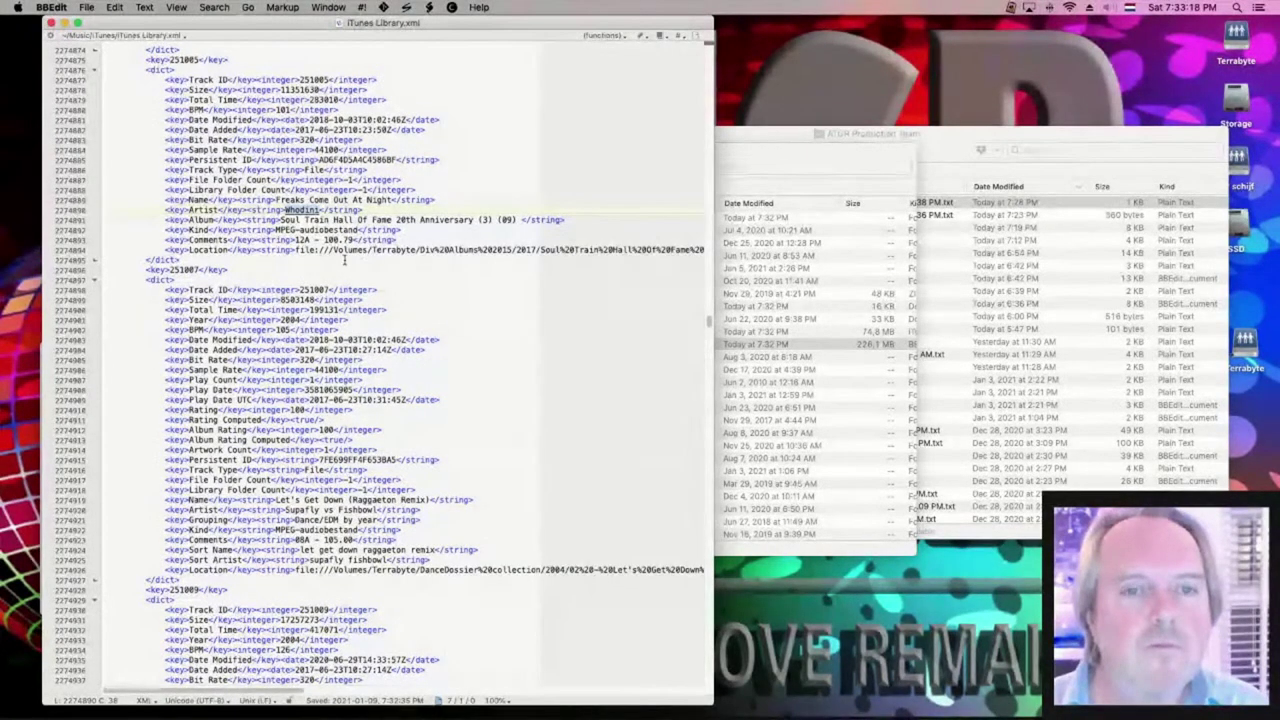
key(super+f)
key(Return)
key(super+f)
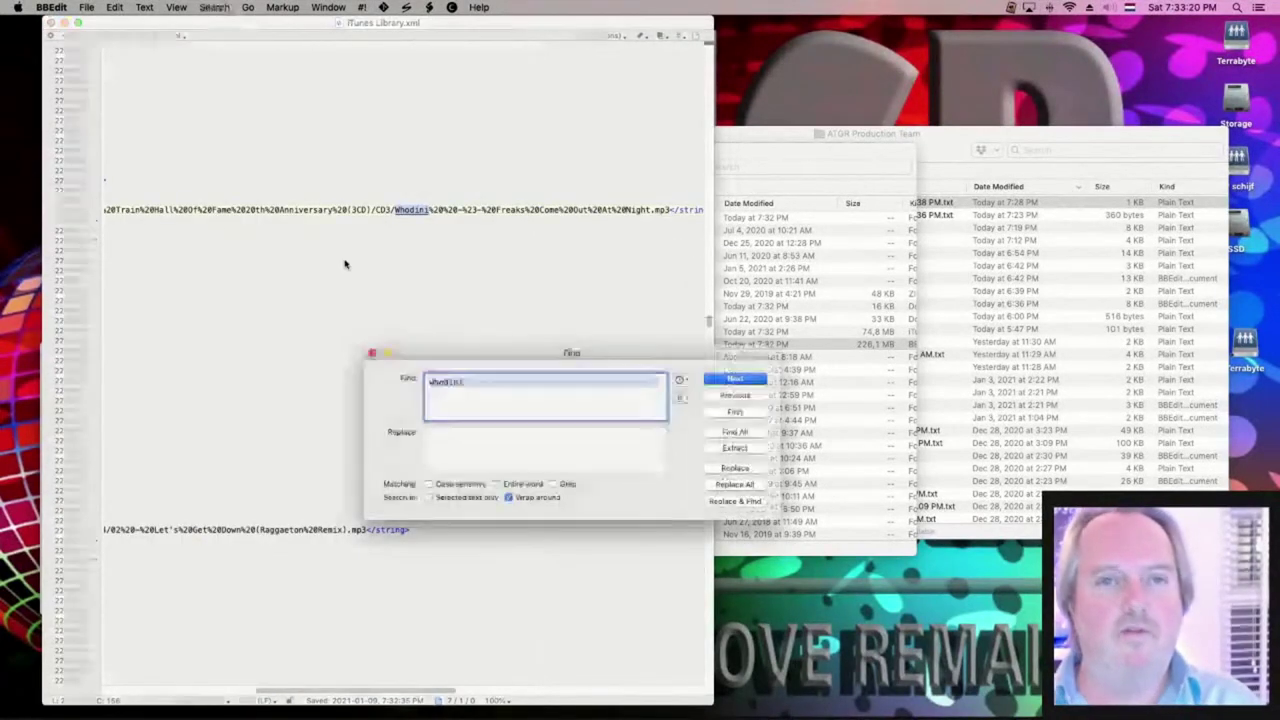
key(Return)
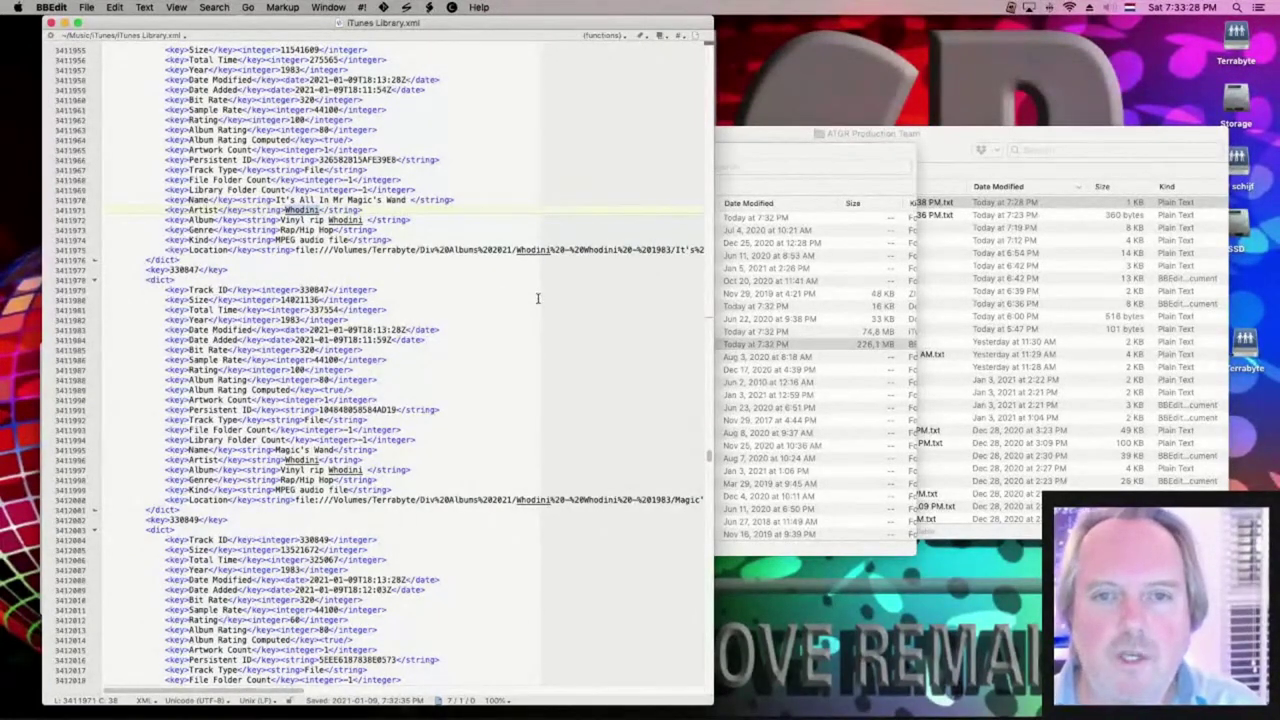
scroll(537, 298, right, 5)
scroll(537, 298, right, 3)
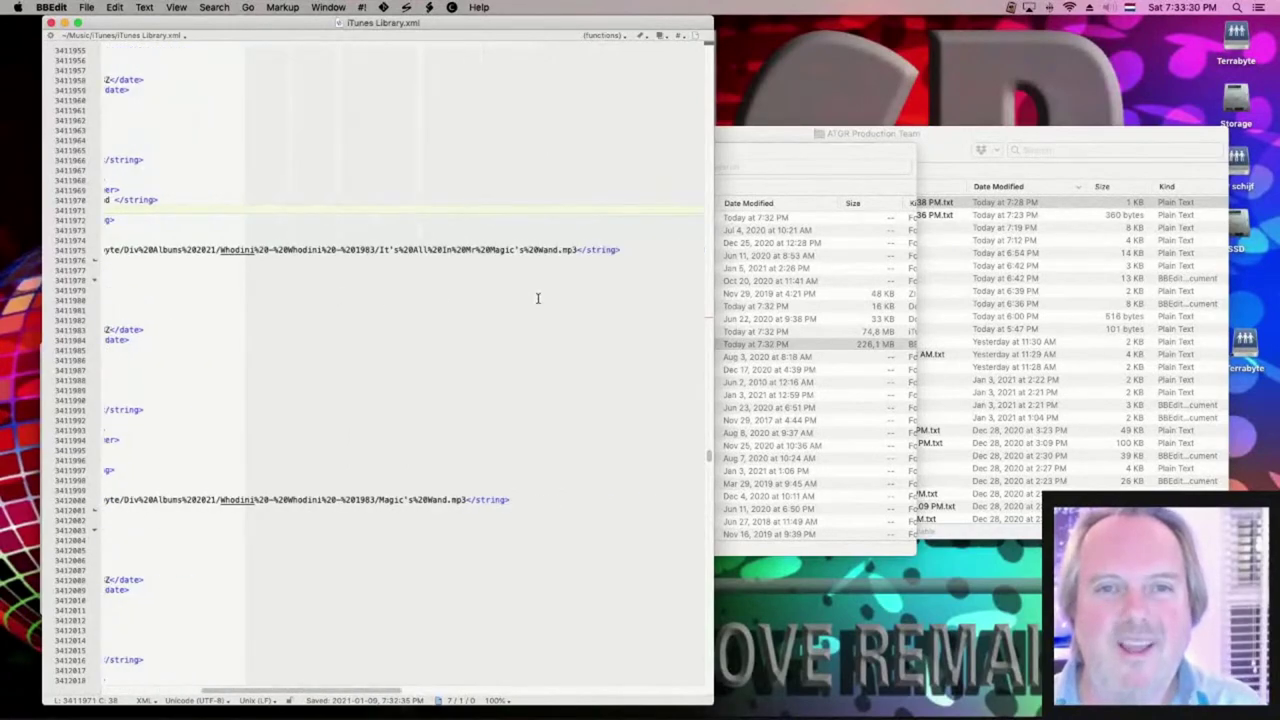
Close the XML file and the open Finder windows, and launch the Traktor iTunes Merge Playlists tool
key(super+w)
click(648, 155)
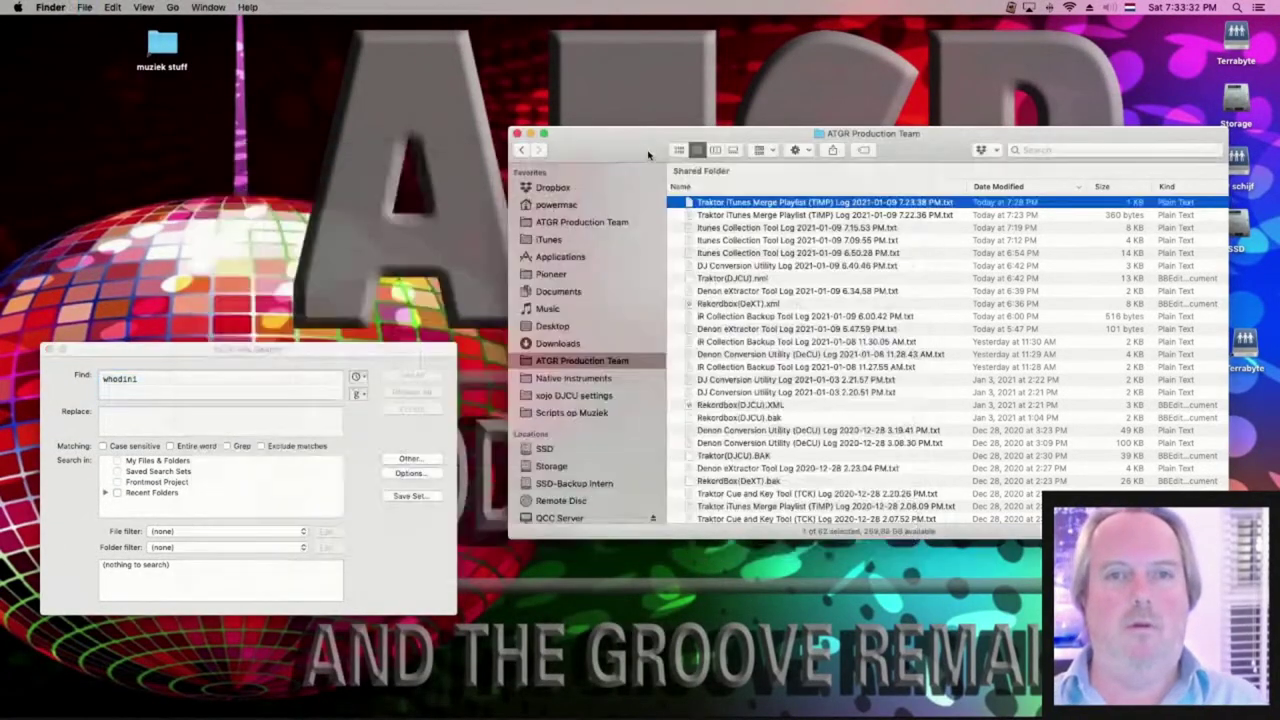
key(super+w)
mouse_move(612, 712)
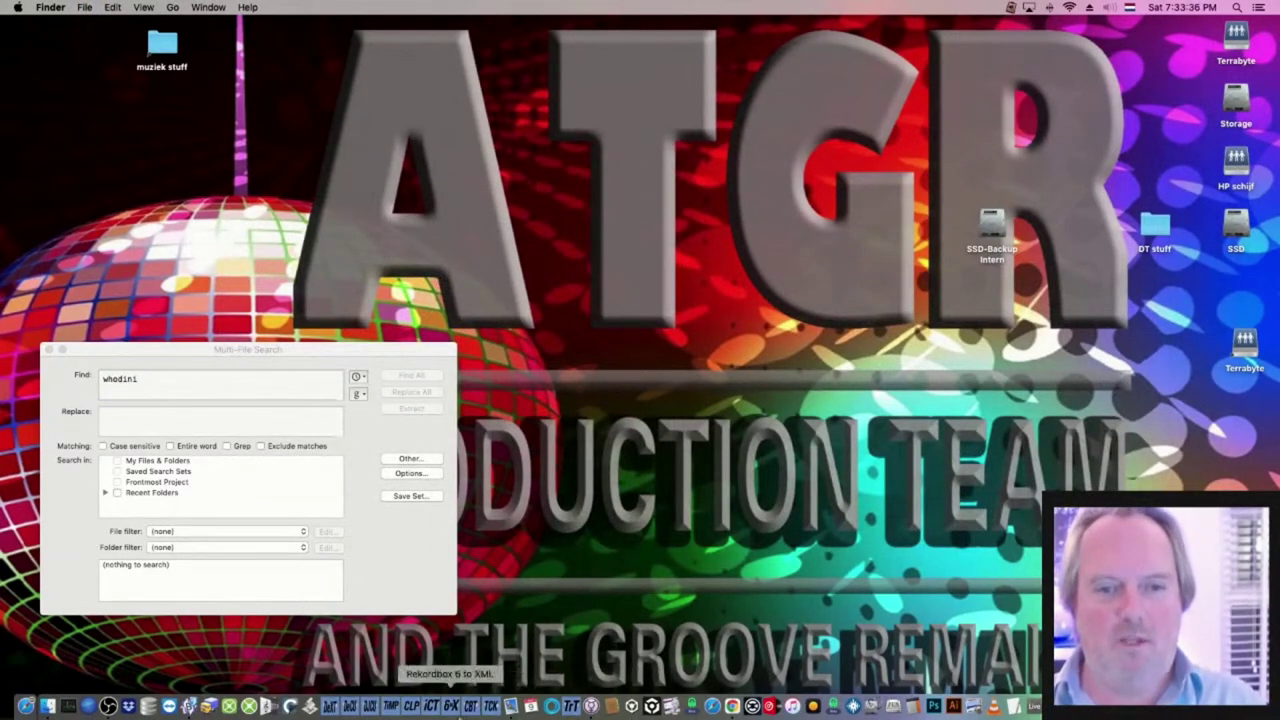
click(390, 706)
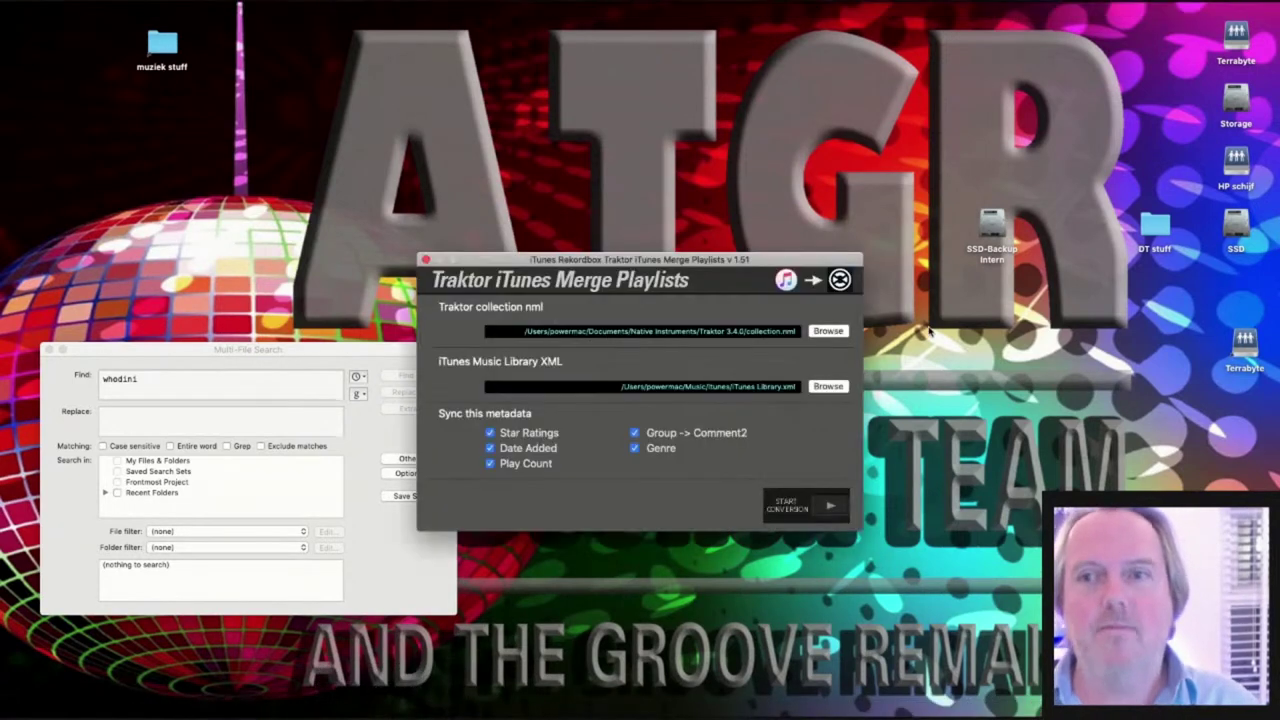
Open the Terrabyte drive briefly, close its window and eject the drive
double_click(1236, 36)
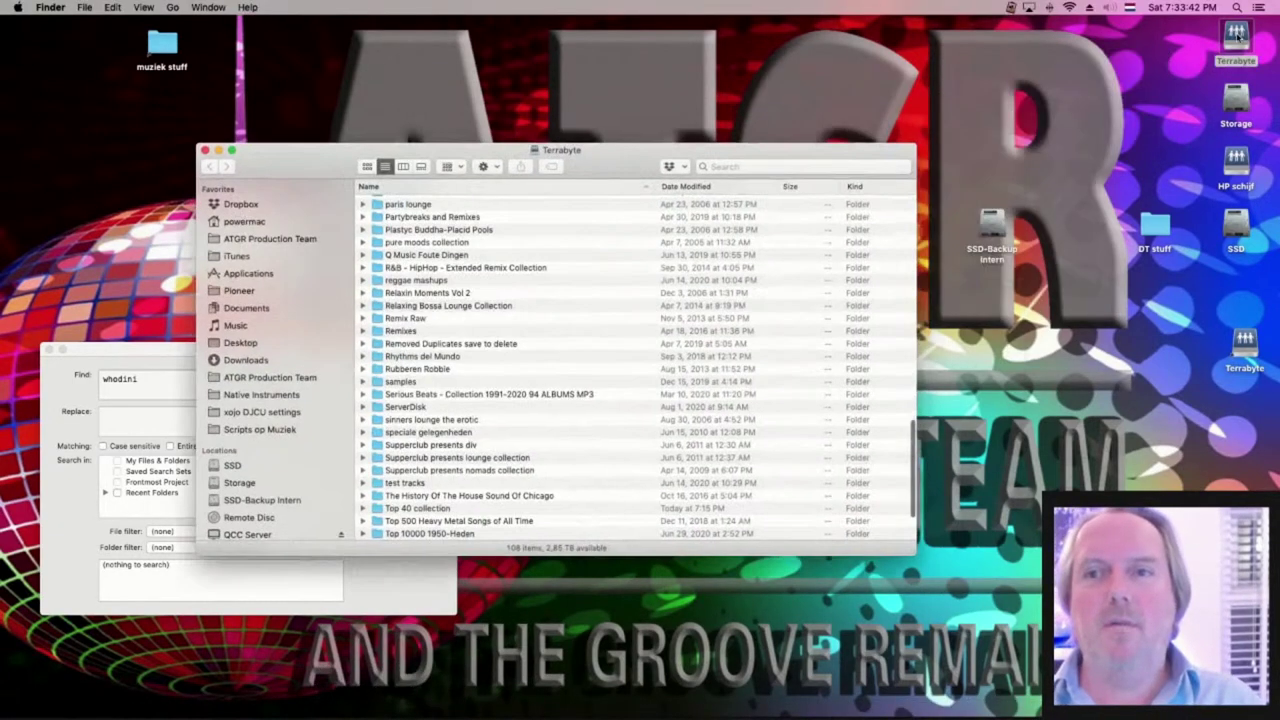
key(super+w)
right_click(1236, 36)
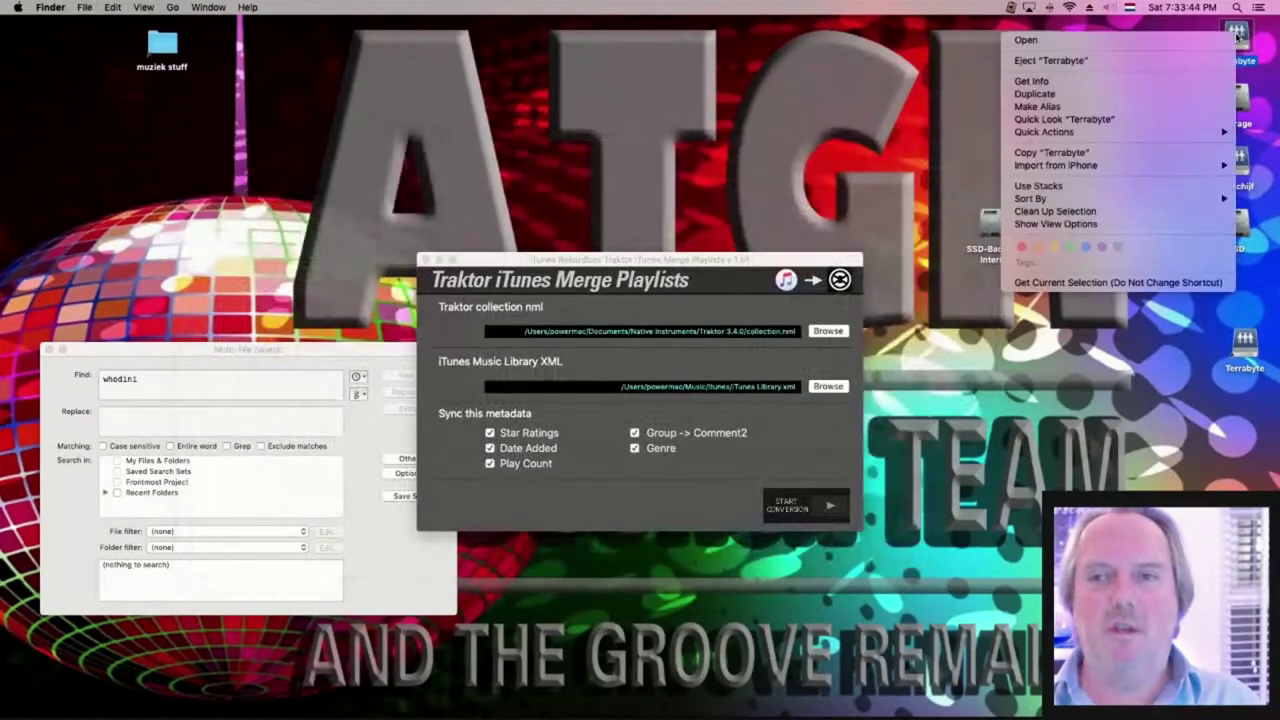
click(1188, 62)
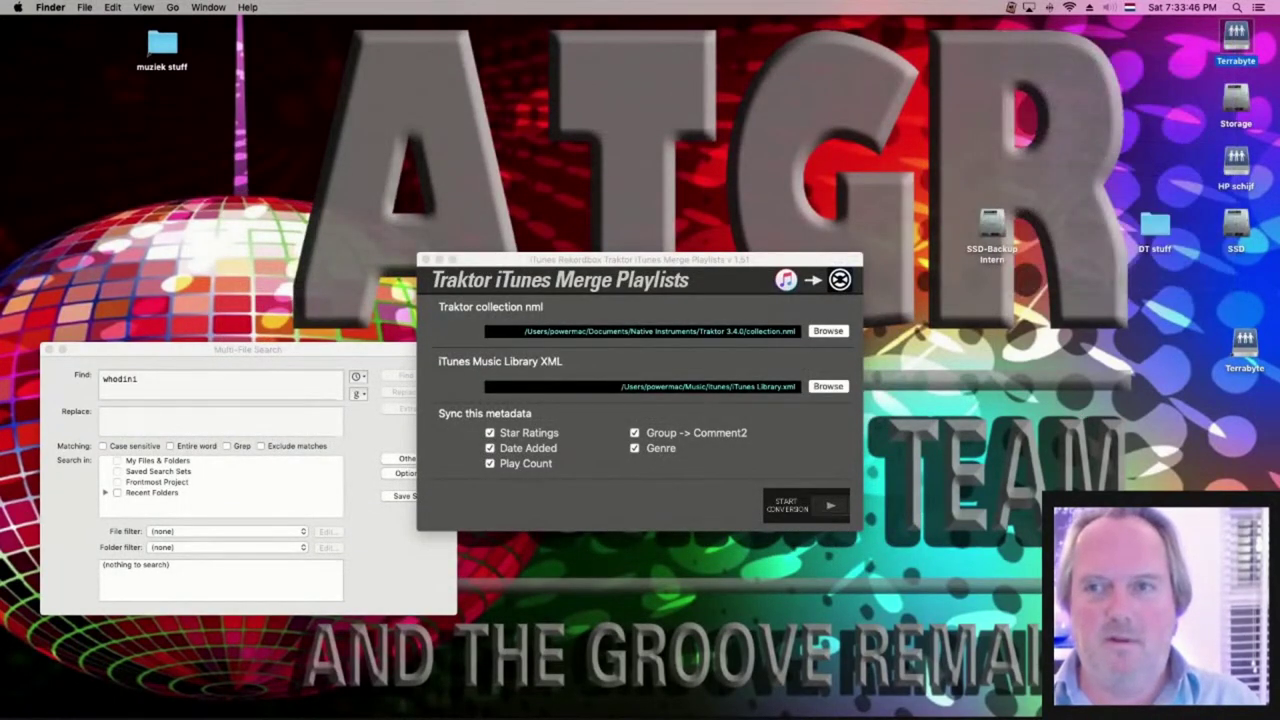
Reopen the Terrabyte drive through its desktop alias and browse to the Top 40 2021 folder inside Top 40 collection
double_click(1245, 344)
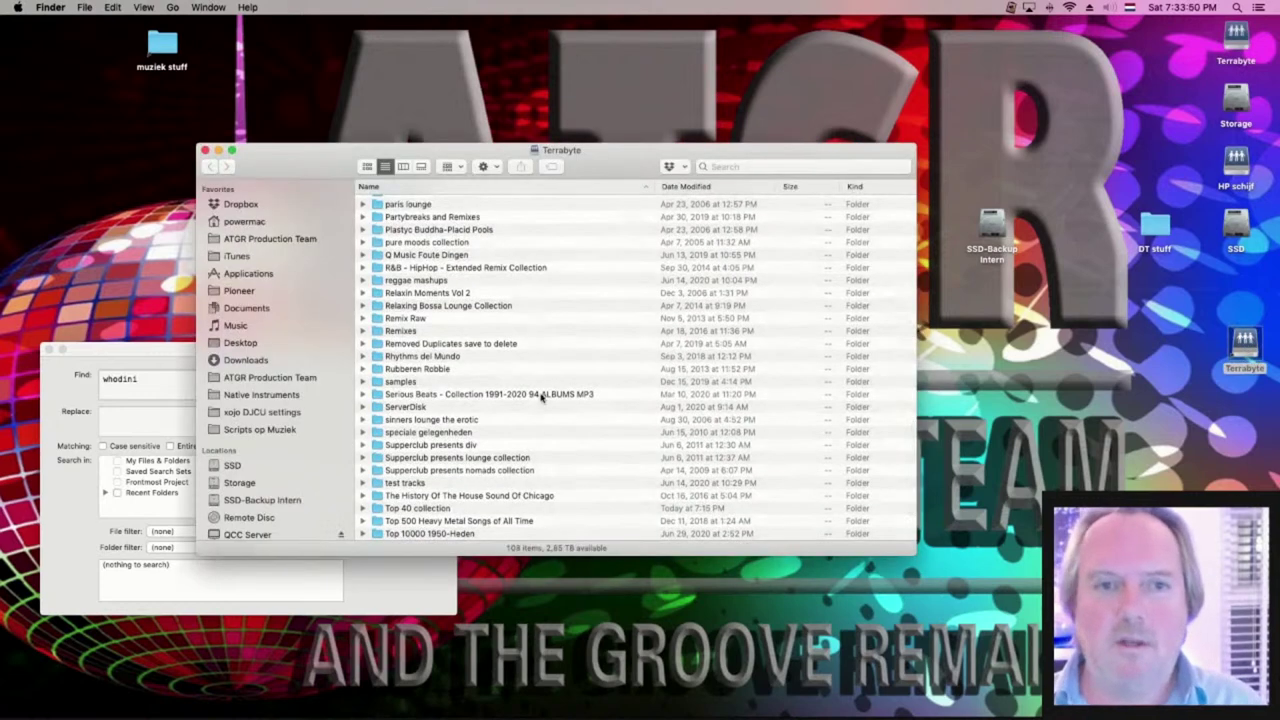
click(455, 485)
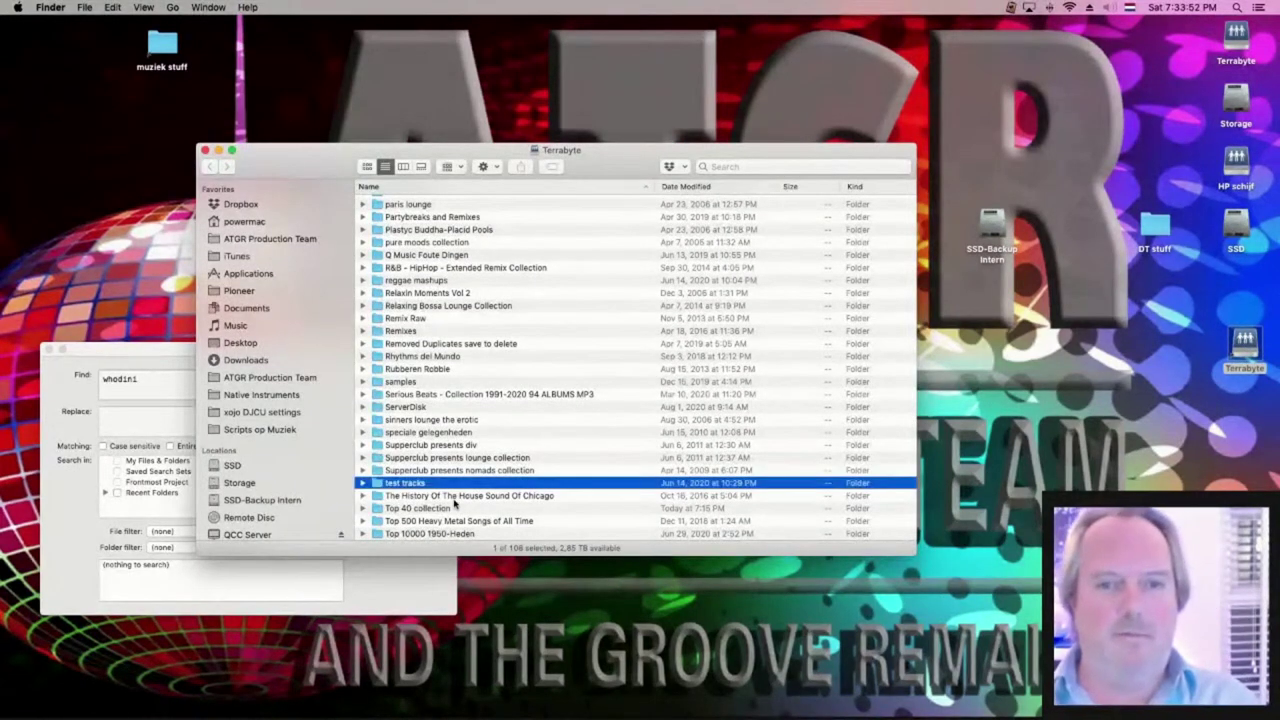
double_click(447, 510)
scroll(477, 486, down, 10)
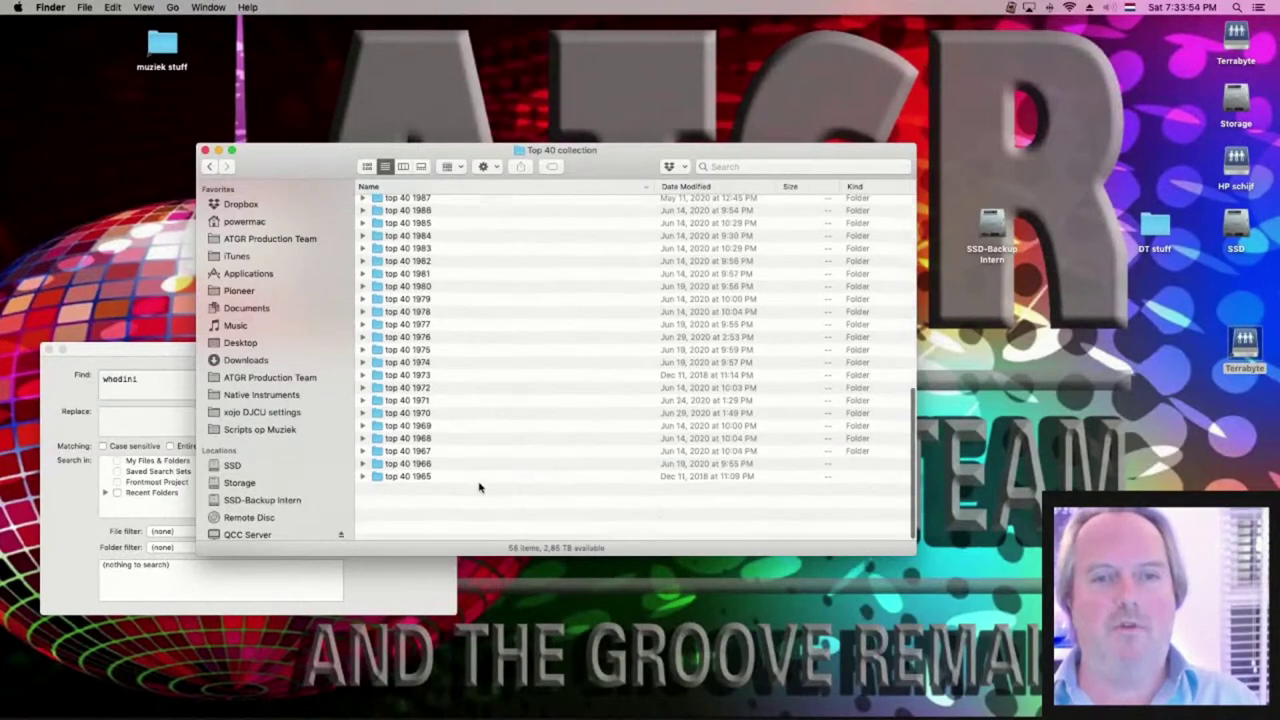
scroll(455, 478, up, 10)
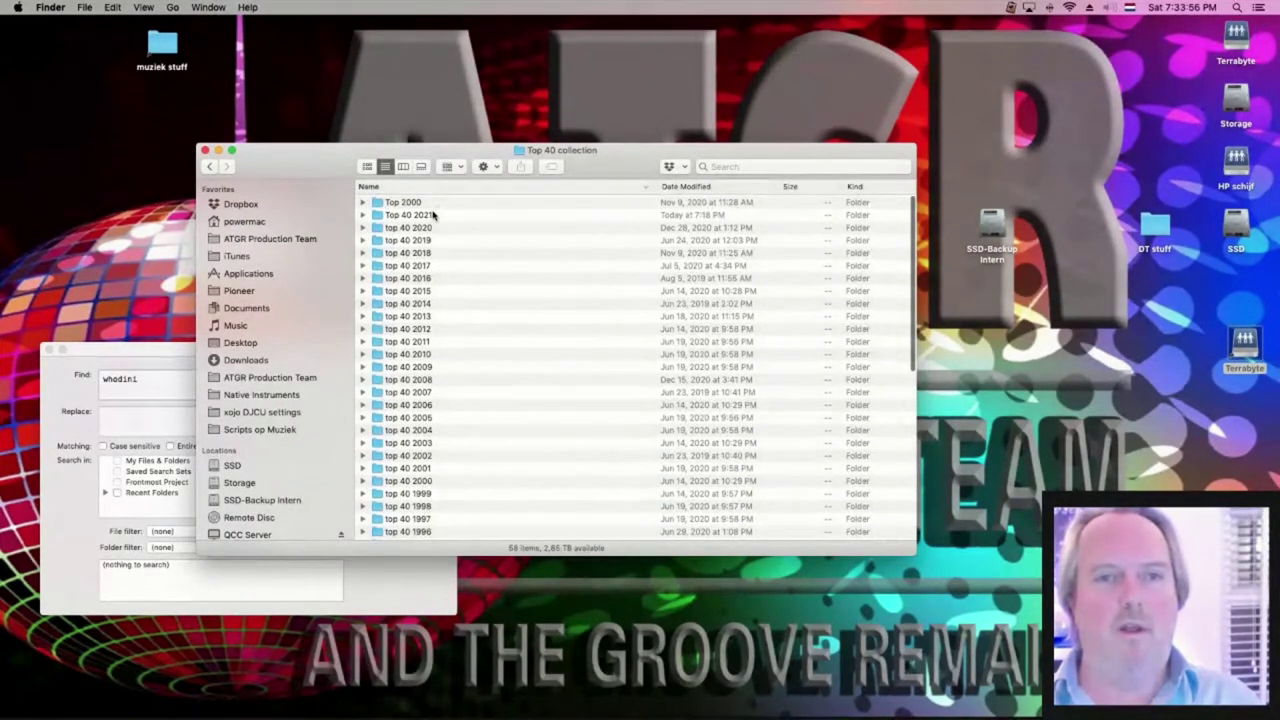
double_click(434, 214)
drag(669, 149, 994, 99)
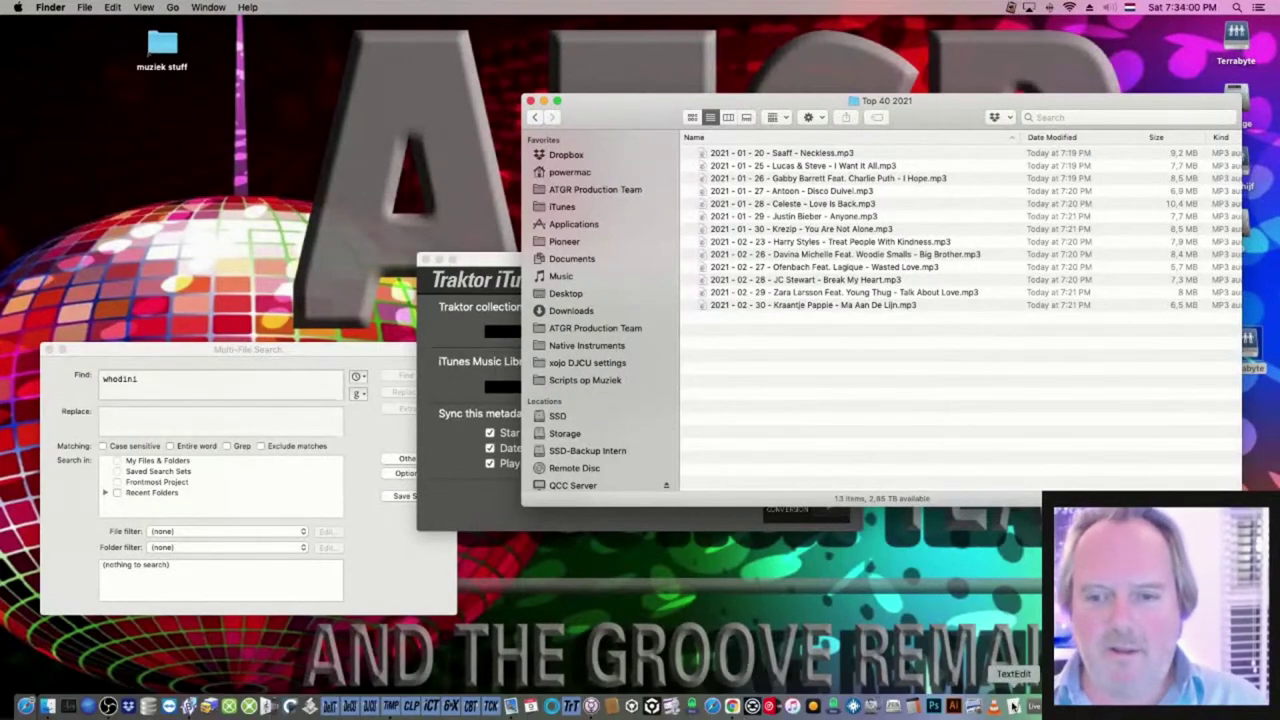
Show the full path of "2021 - 01 - 20 - Saaff - Neckless.mp3" in a new TextEdit document, discard it and close the folder window
click(1014, 706)
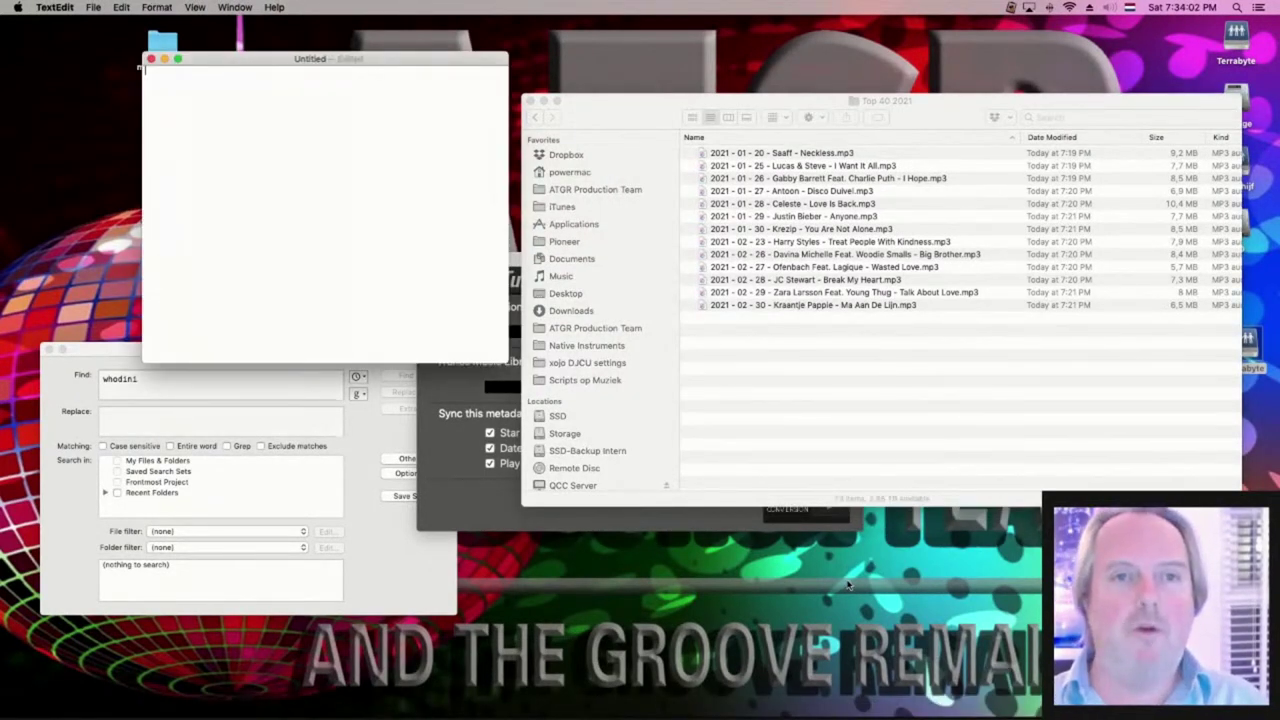
drag(784, 153, 268, 216)
click(268, 216)
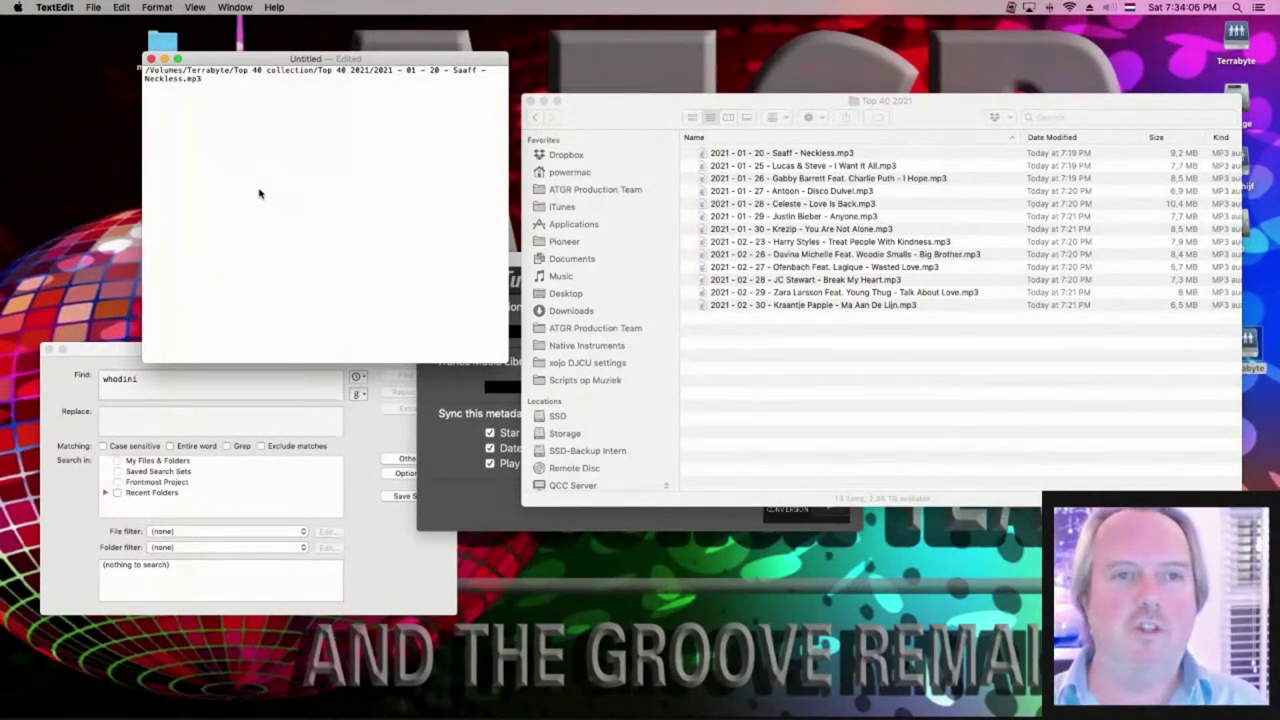
key(super+w)
click(210, 255)
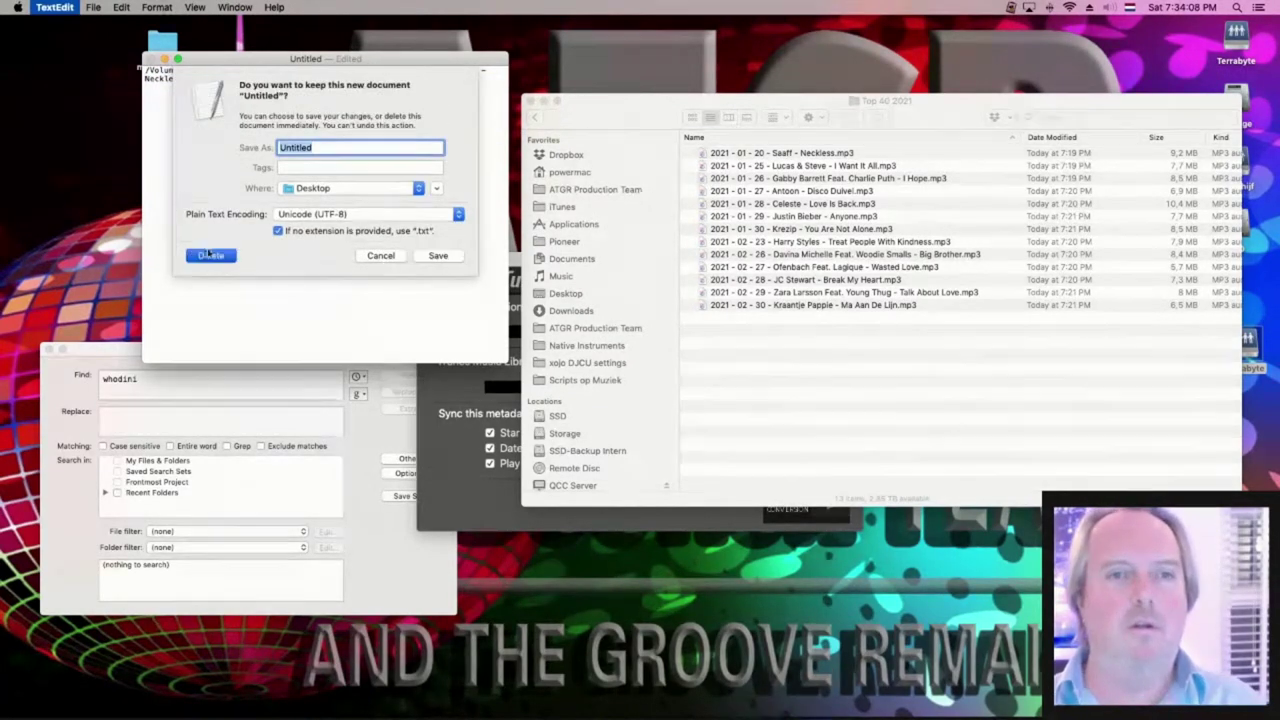
key(super+w)
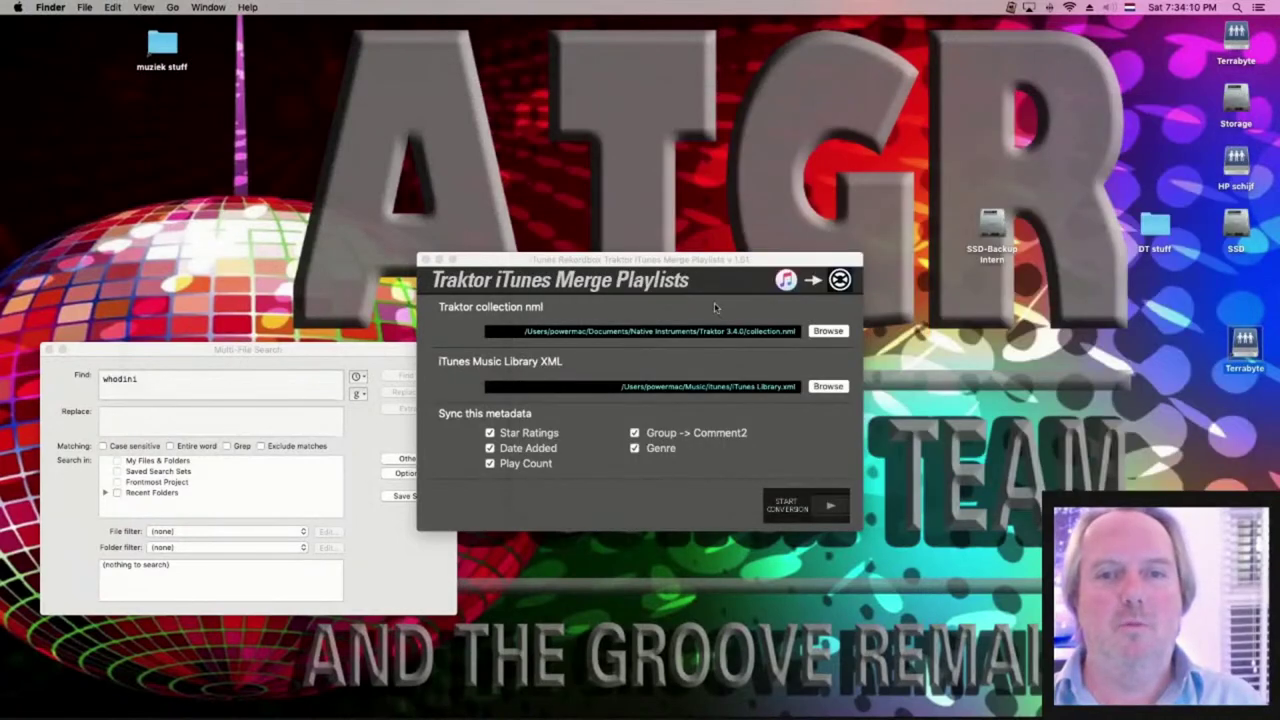
Run the Traktor iTunes Merge Playlists conversion for the "Whodini - Whodini - 1983" playlist under Diverse Albums 2021, keeping all metadata options enabled
click(832, 510)
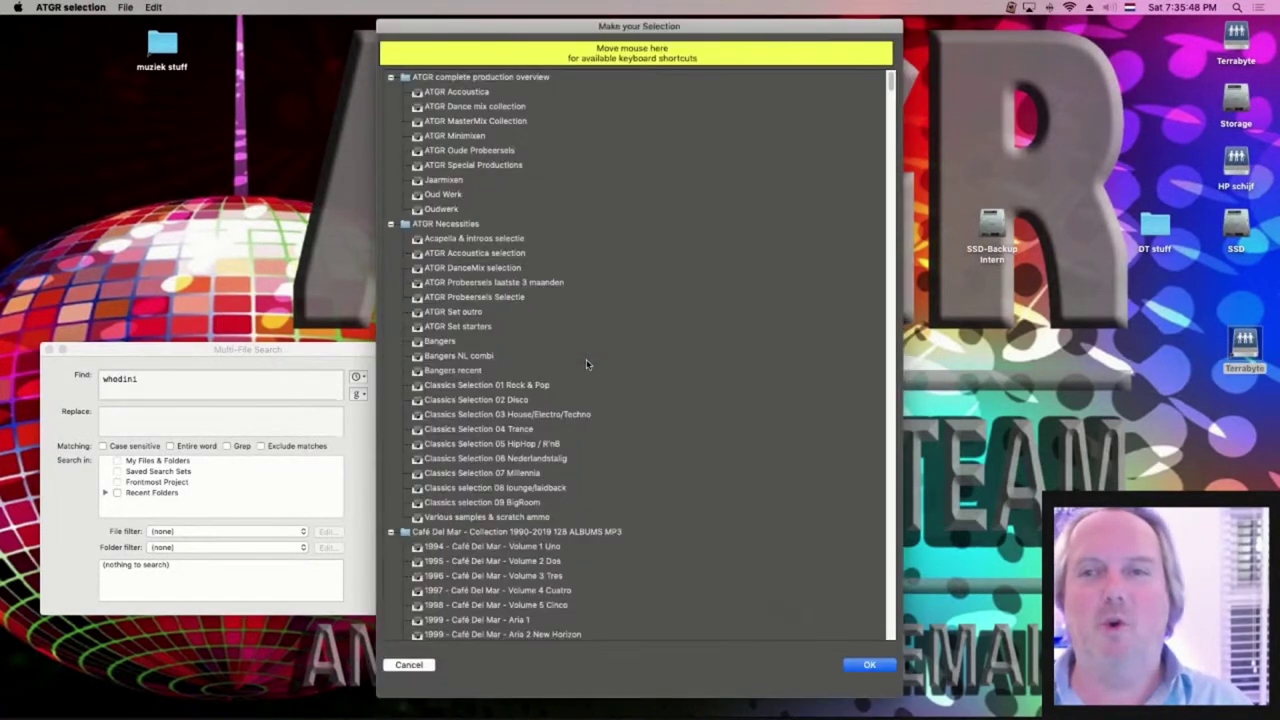
scroll(587, 363, down, 15)
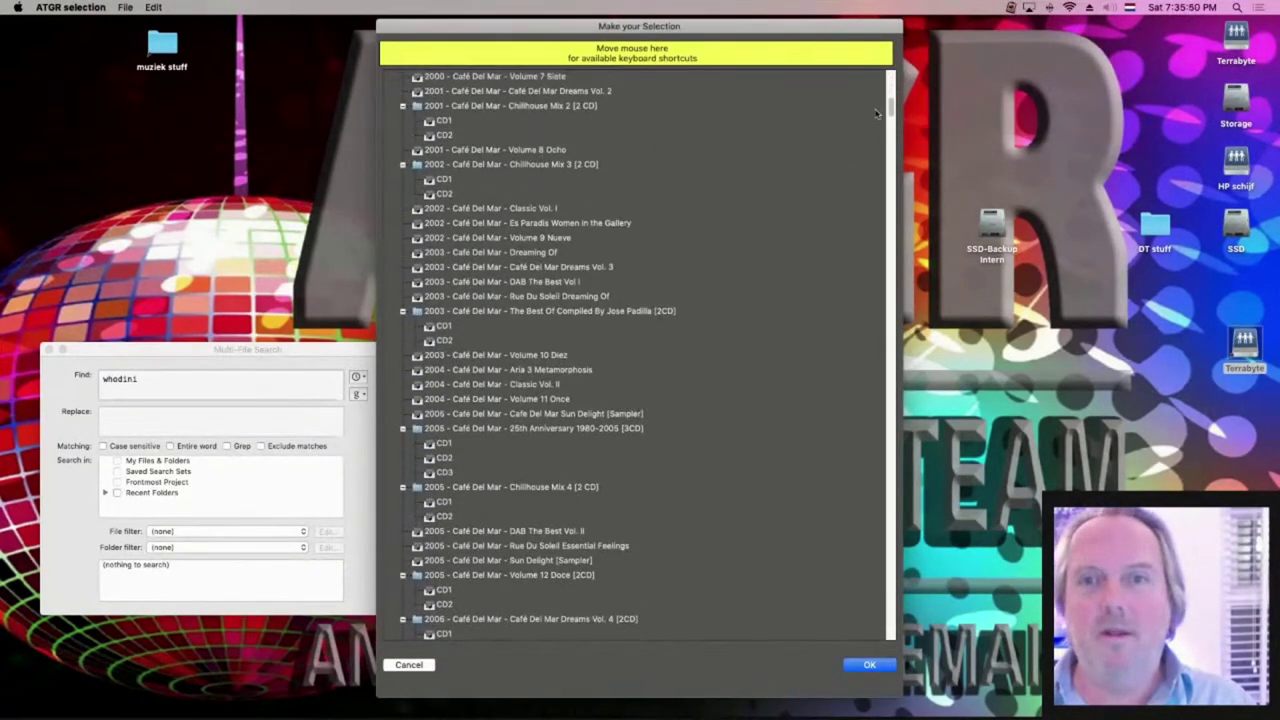
drag(891, 103, 862, 275)
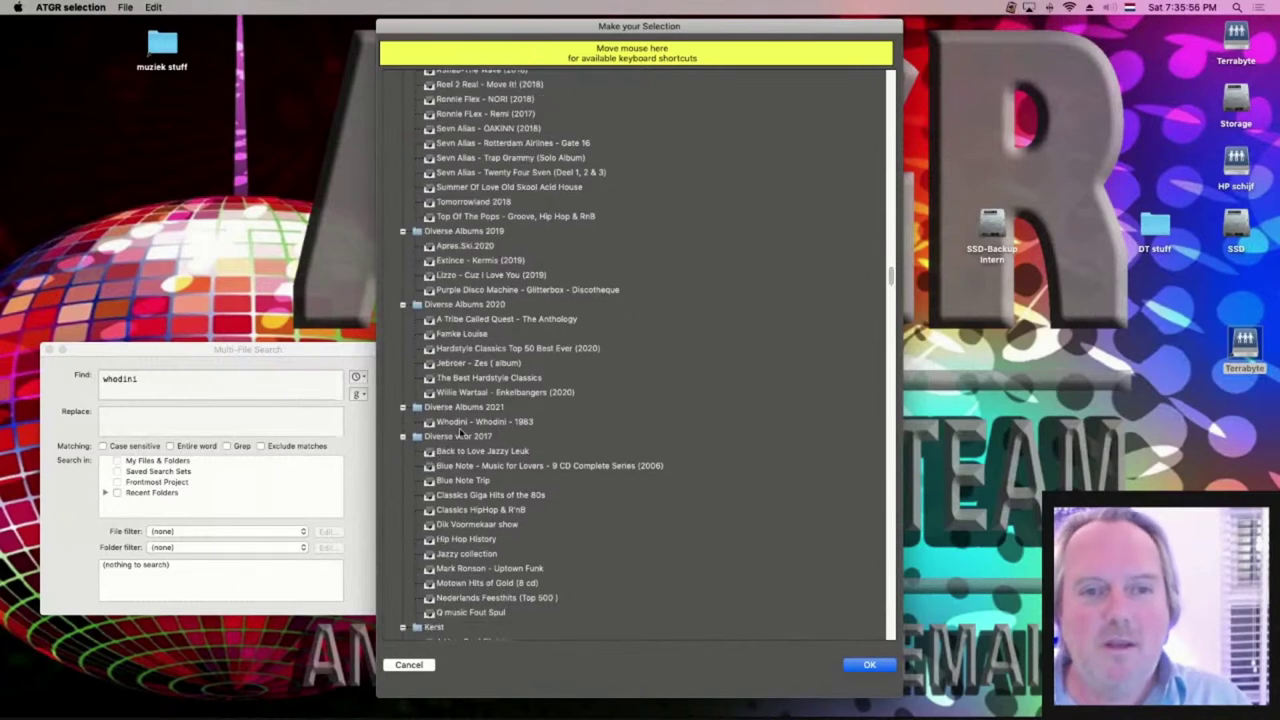
click(464, 422)
click(862, 665)
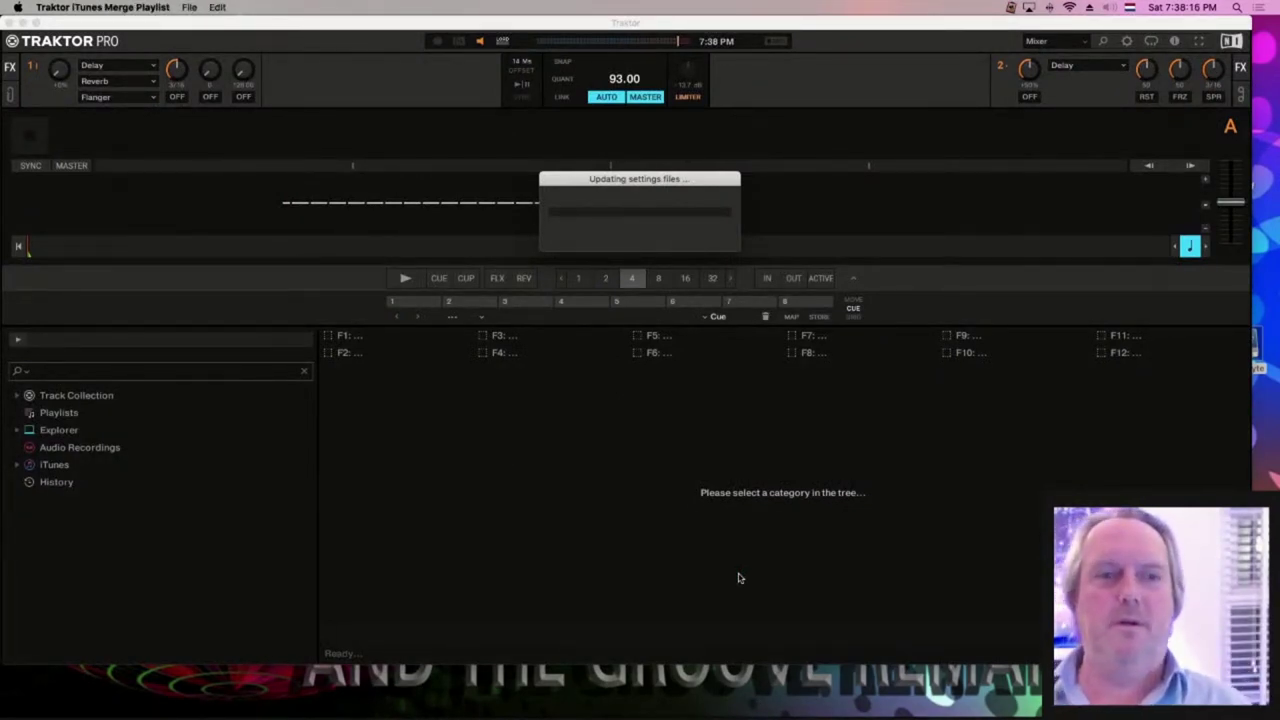
key(Return)
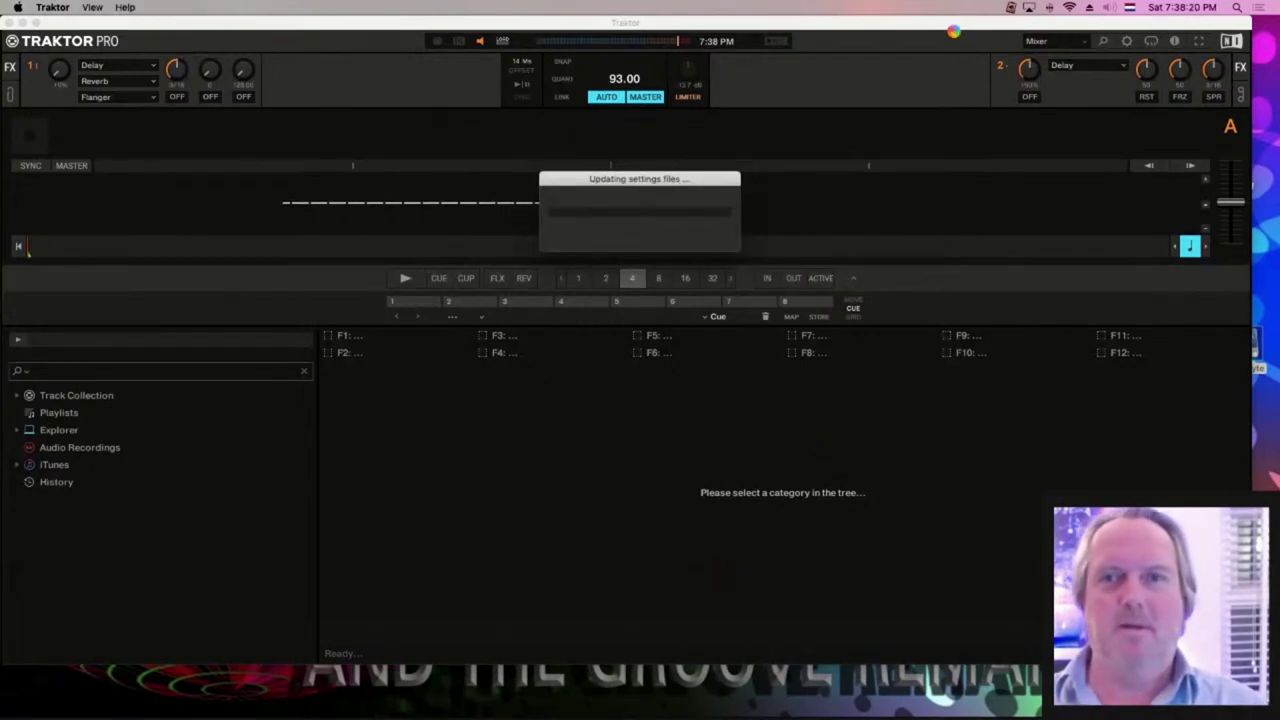
Move the Traktor window aside and open the Terrabyte drive through its desktop alias so the music volume is mounted
drag(954, 32, 856, 55)
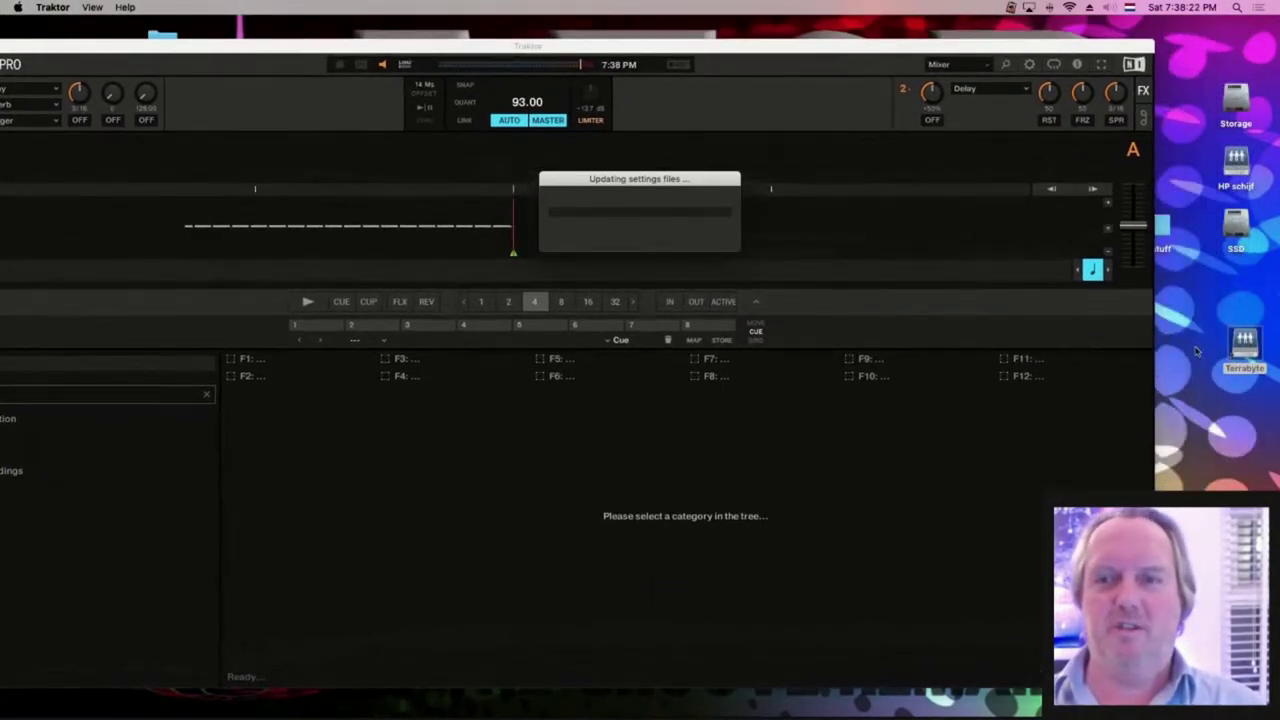
double_click(1244, 345)
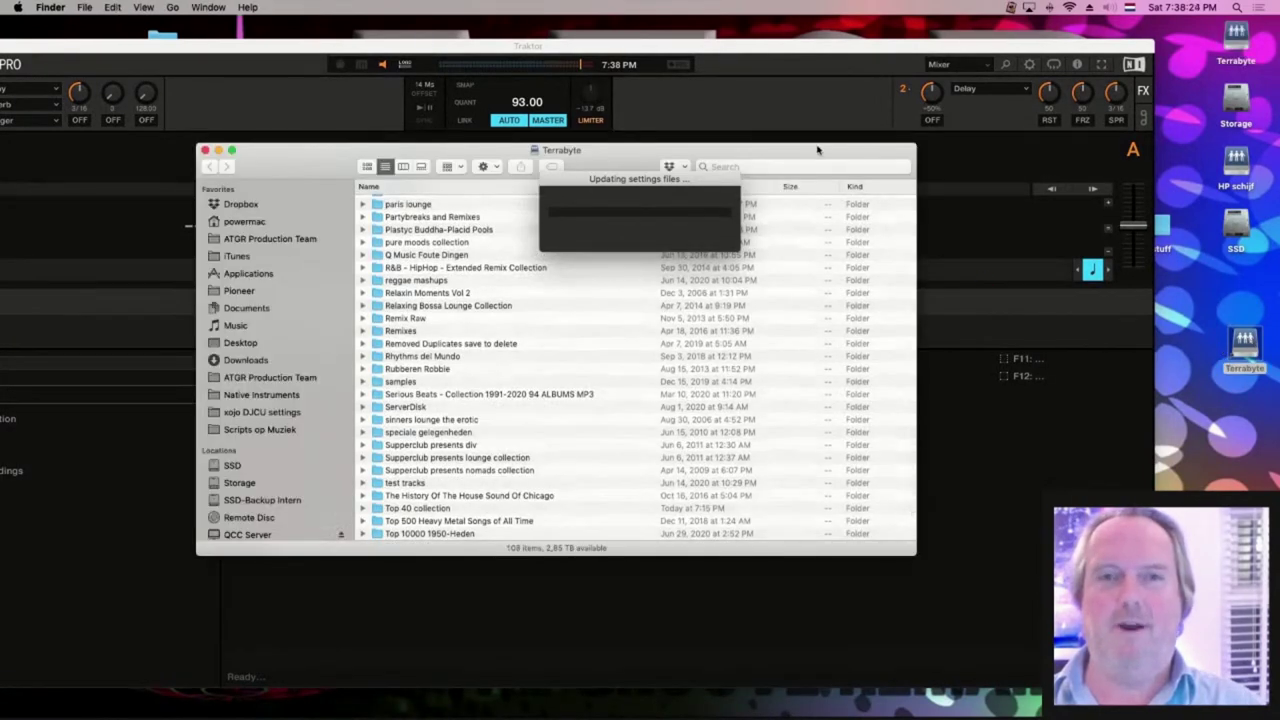
drag(817, 150, 1240, 85)
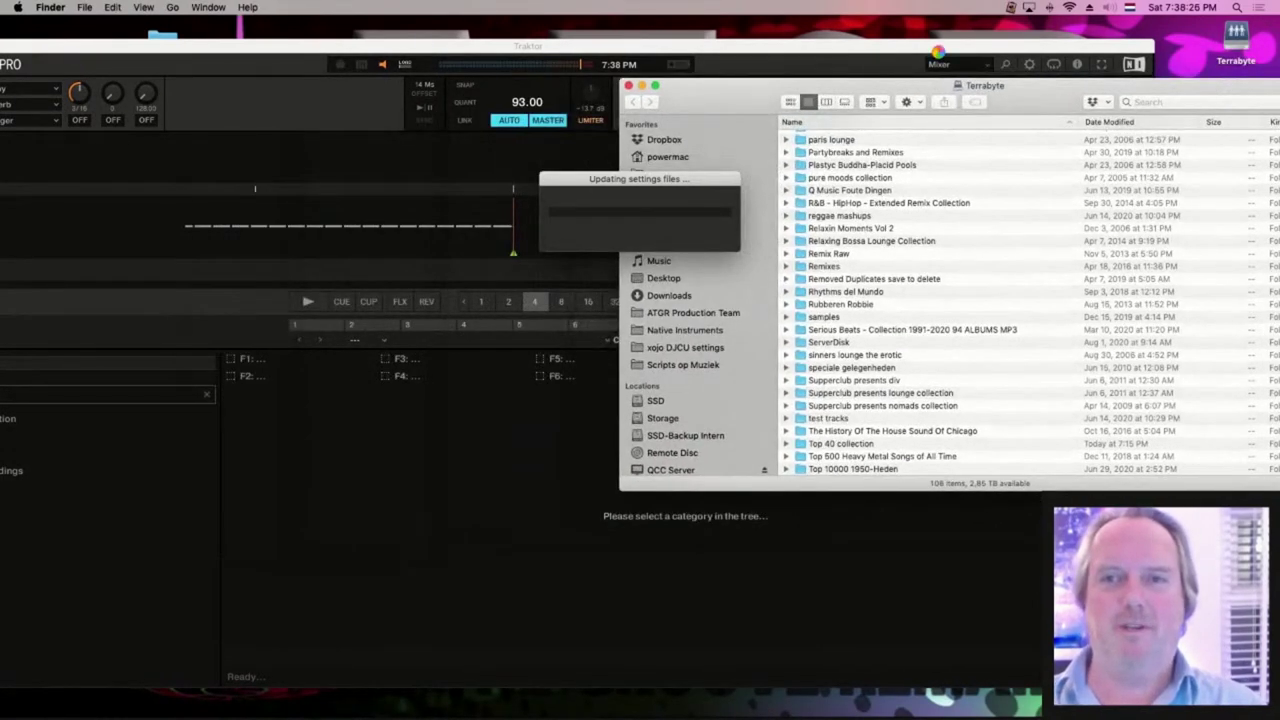
Bring Traktor back into full view and open the "Whodini - Whodini - 1983" playlist to examine its tracks, import dates and ratings
drag(937, 50, 1056, 35)
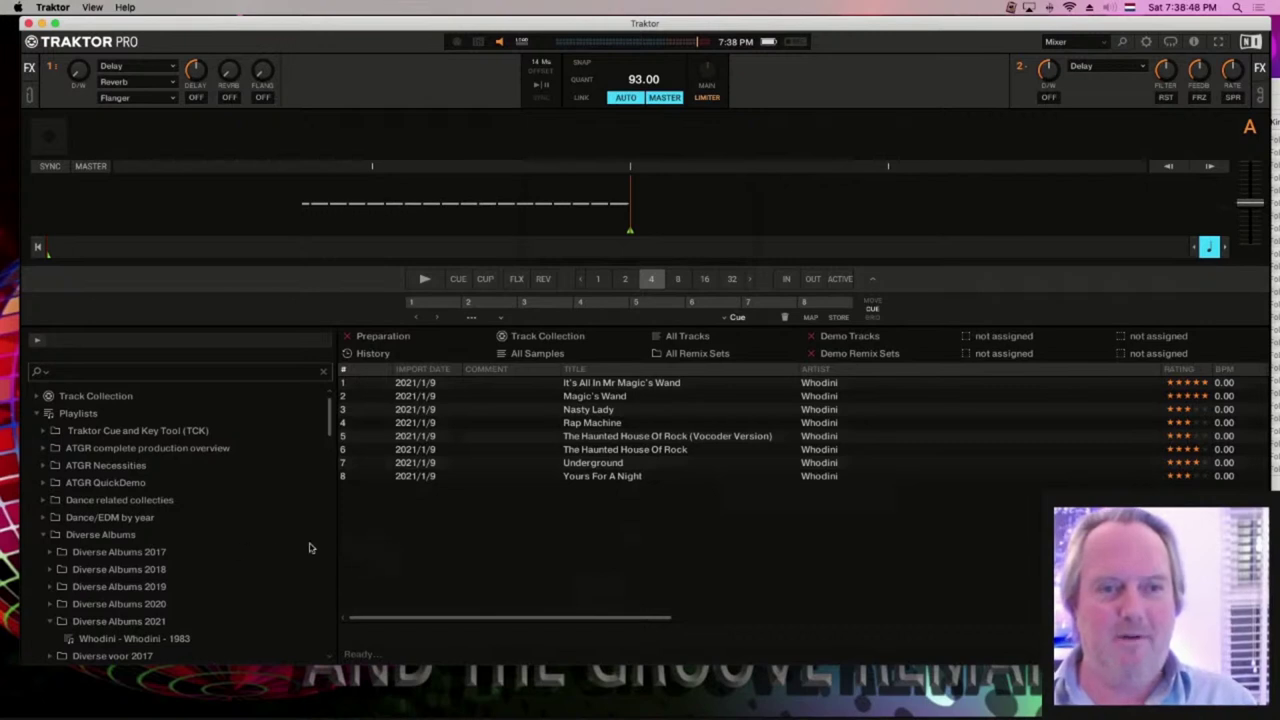
click(170, 638)
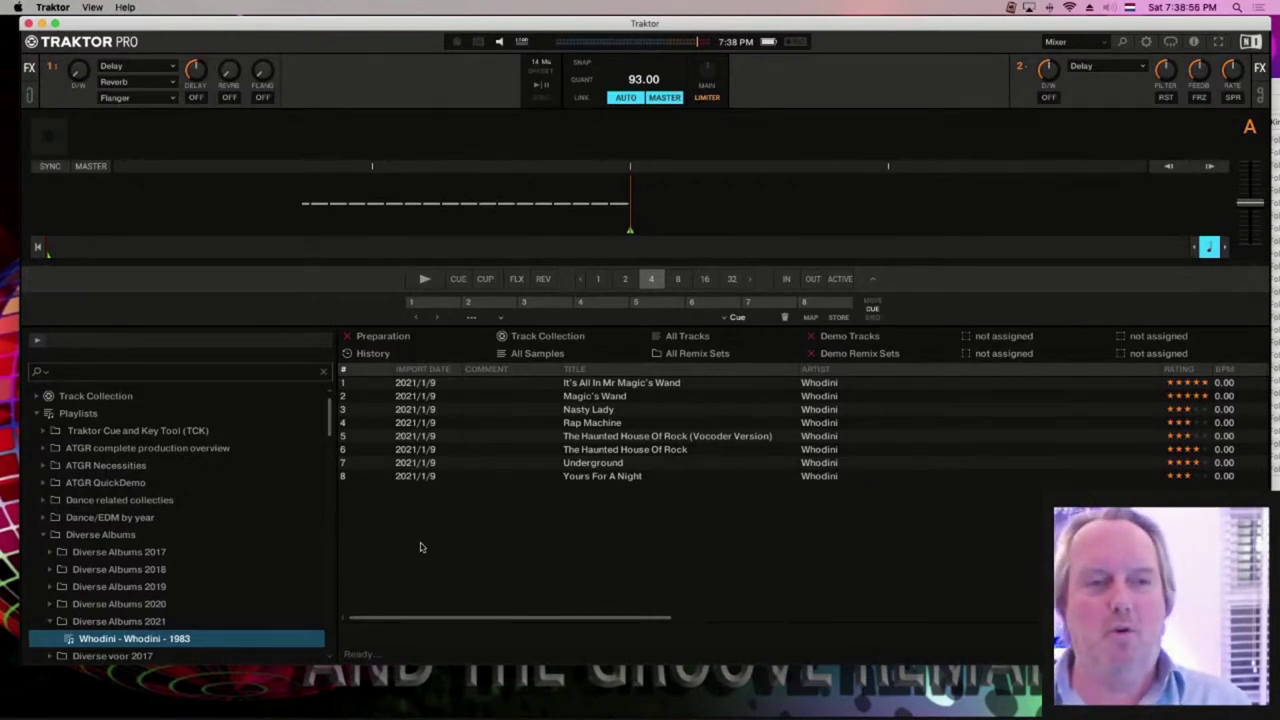
Collapse the "Diverse Albums" and "Top 40 collections by year" folders in the playlist tree to reach the playlists below them
click(43, 432)
click(43, 432)
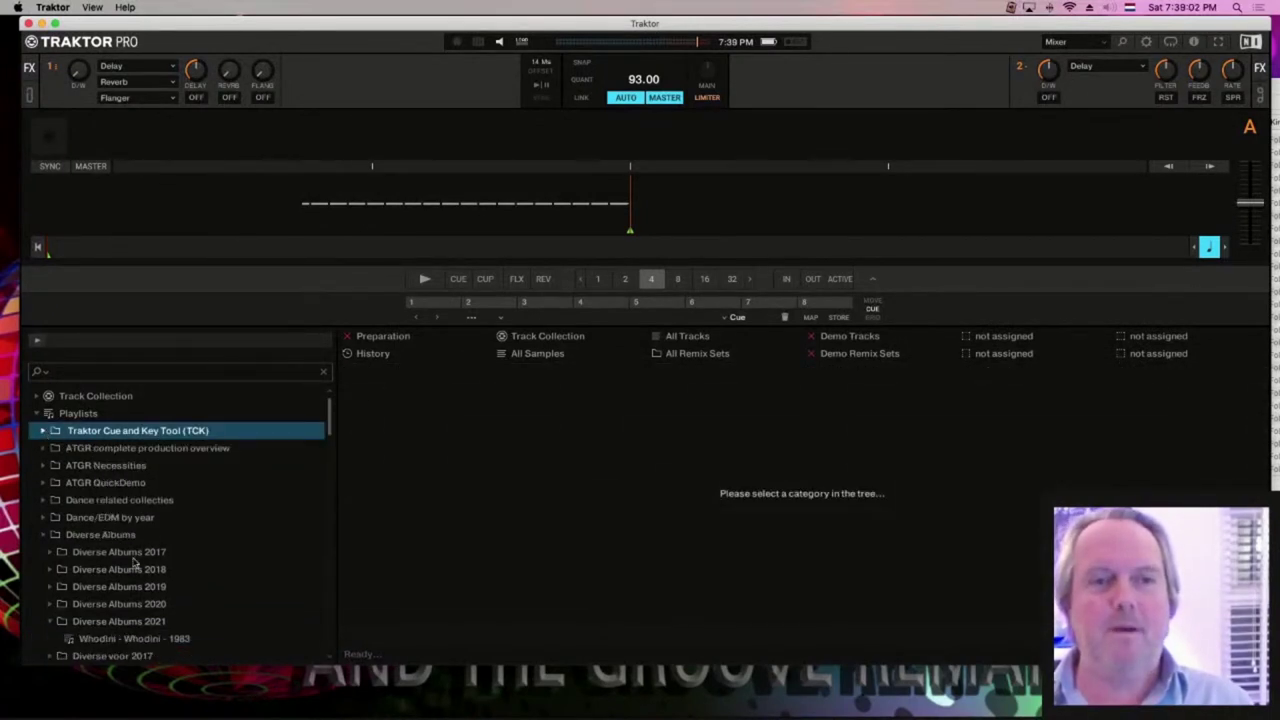
click(55, 536)
scroll(57, 542, down, 10)
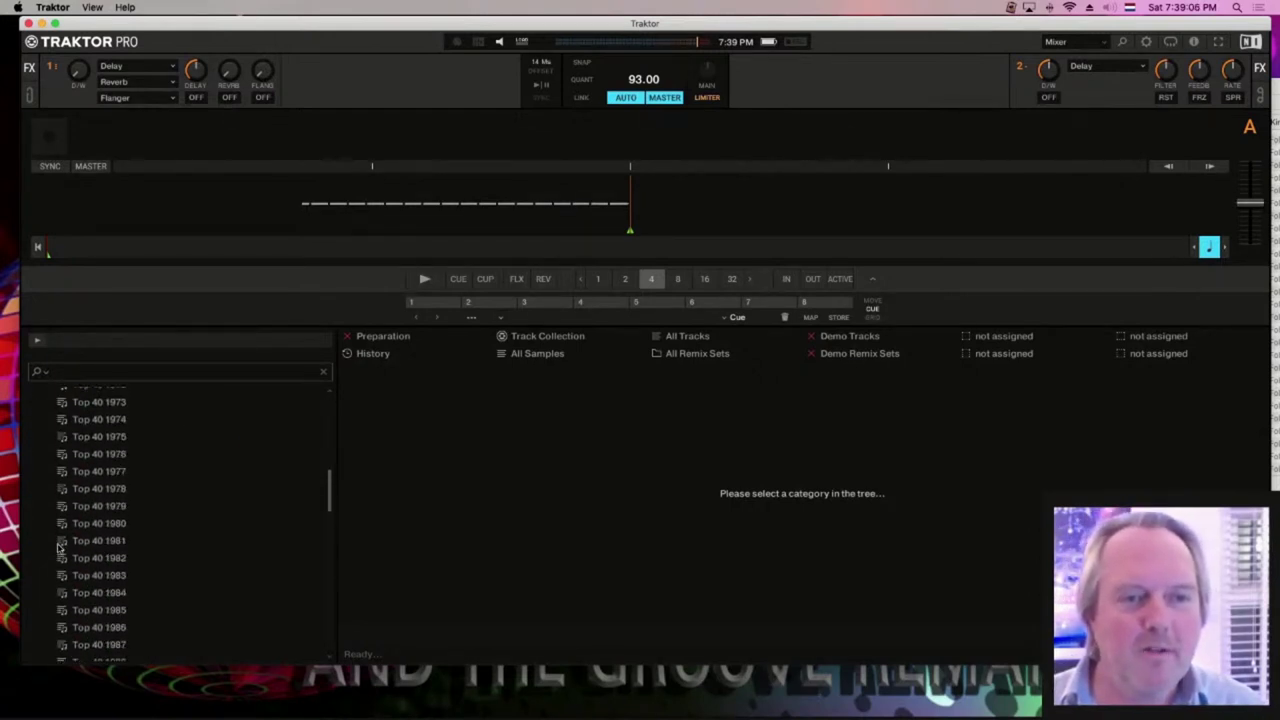
scroll(58, 547, up, 10)
click(43, 530)
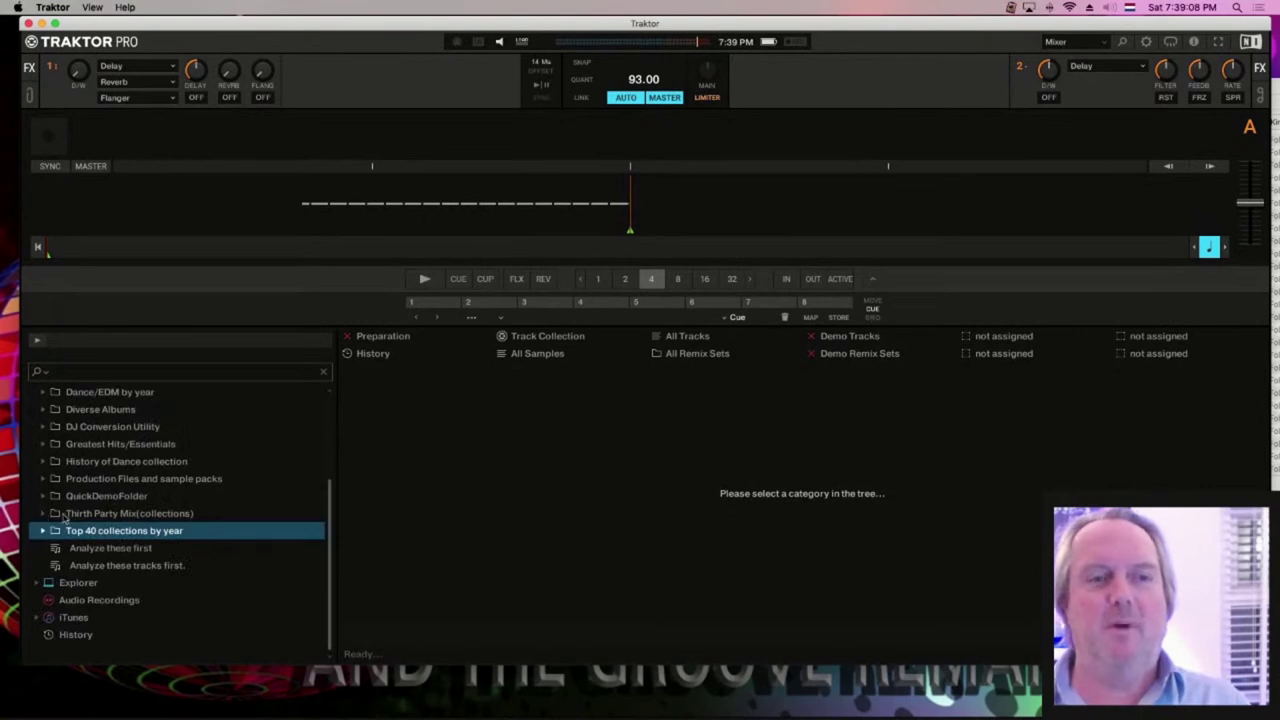
Check the "Analyze these first" and "Analyze these tracks first." playlists, ending on "Analyze these first" and inspecting its available commands
click(148, 550)
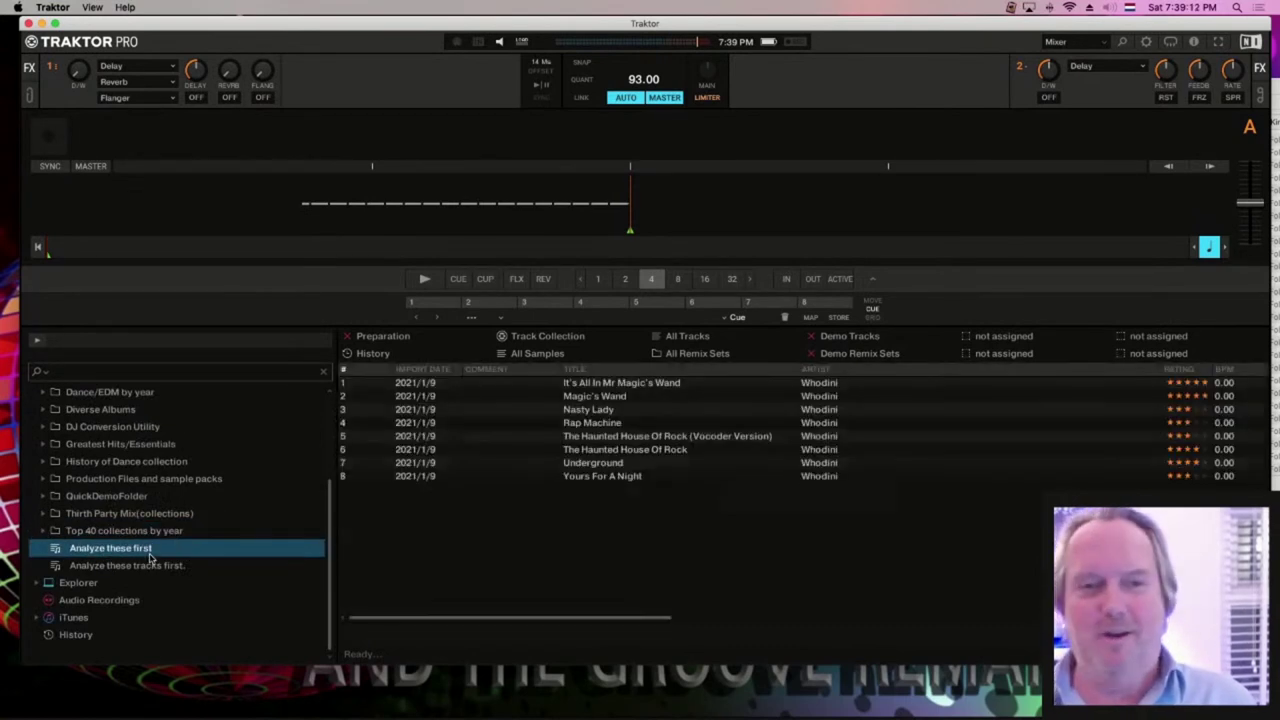
click(135, 565)
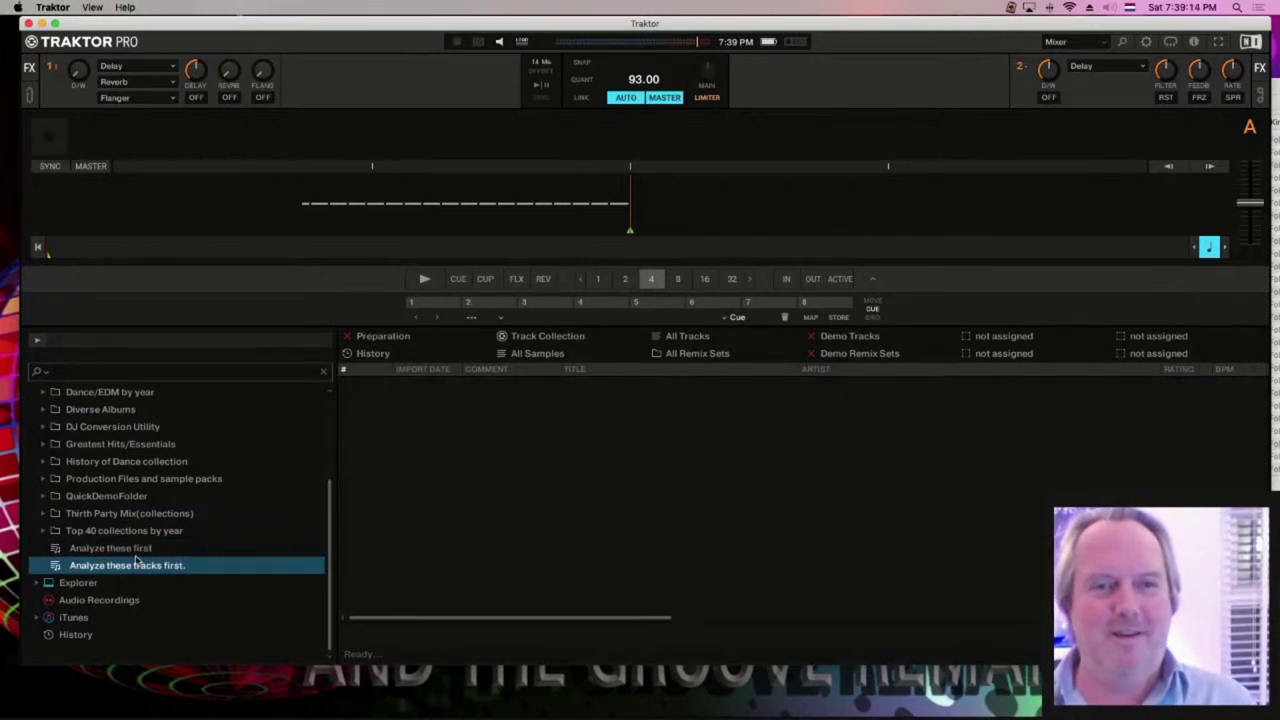
click(136, 549)
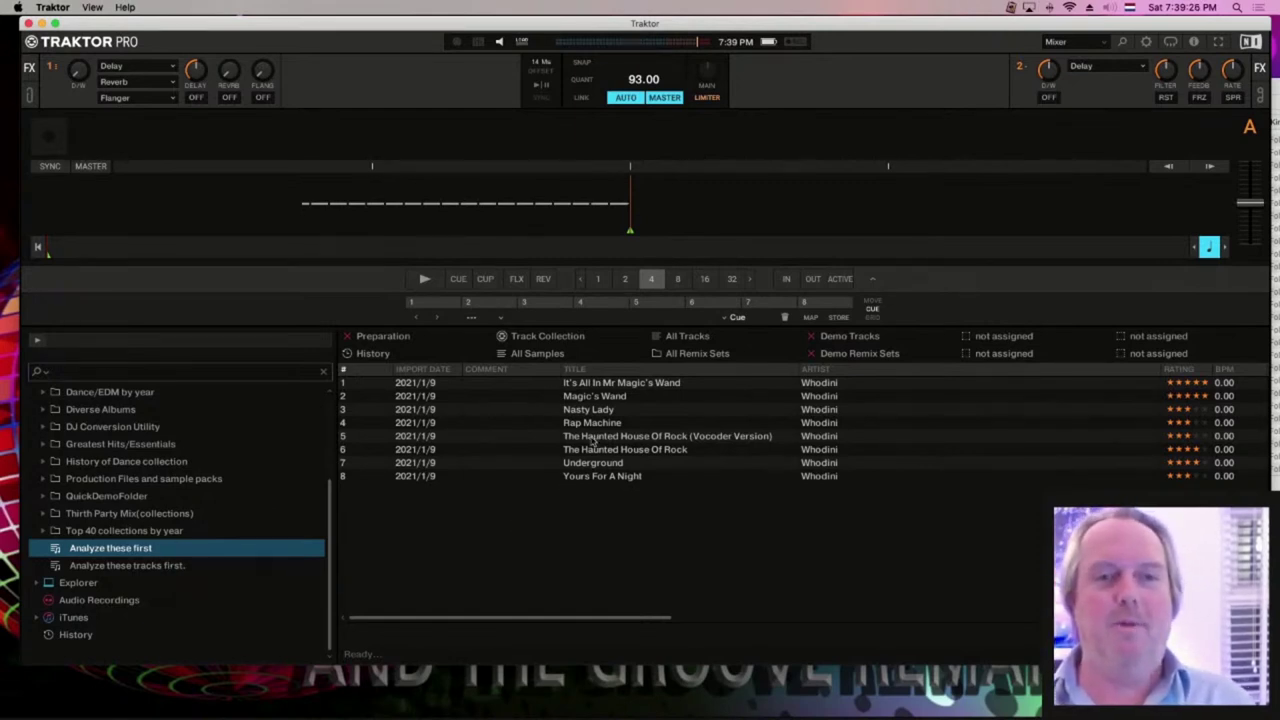
right_click(166, 552)
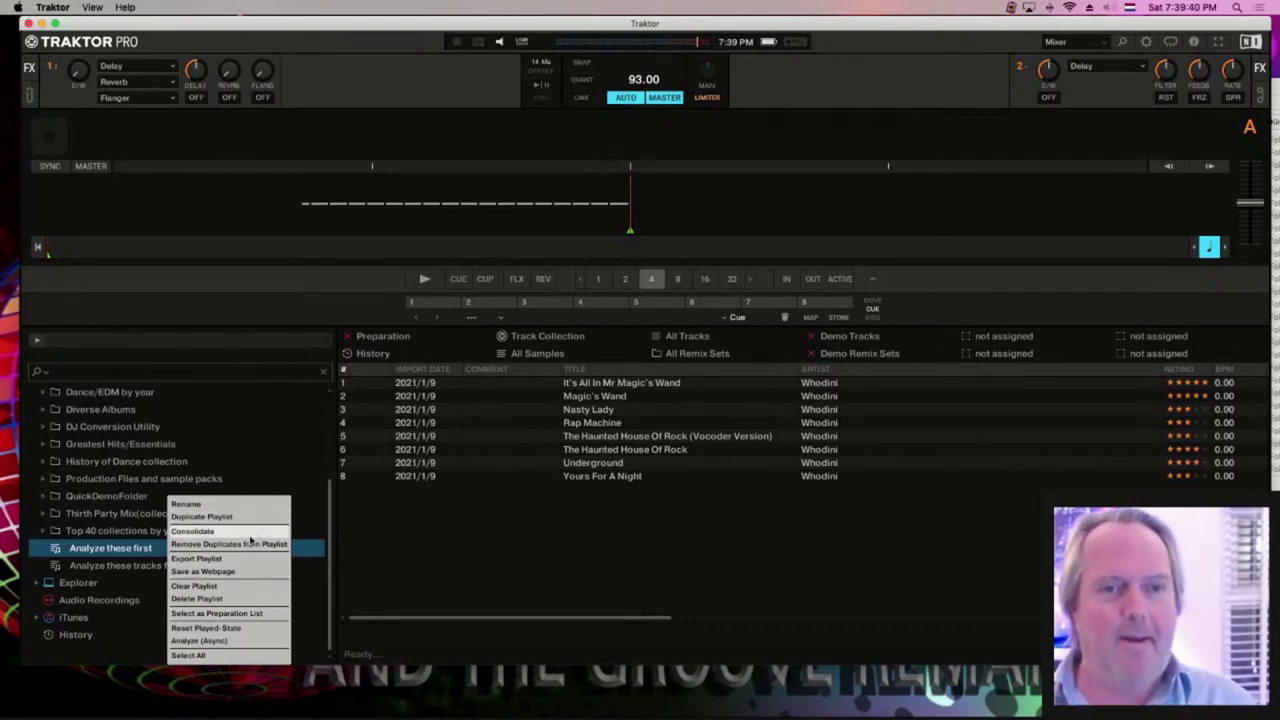
click(252, 542)
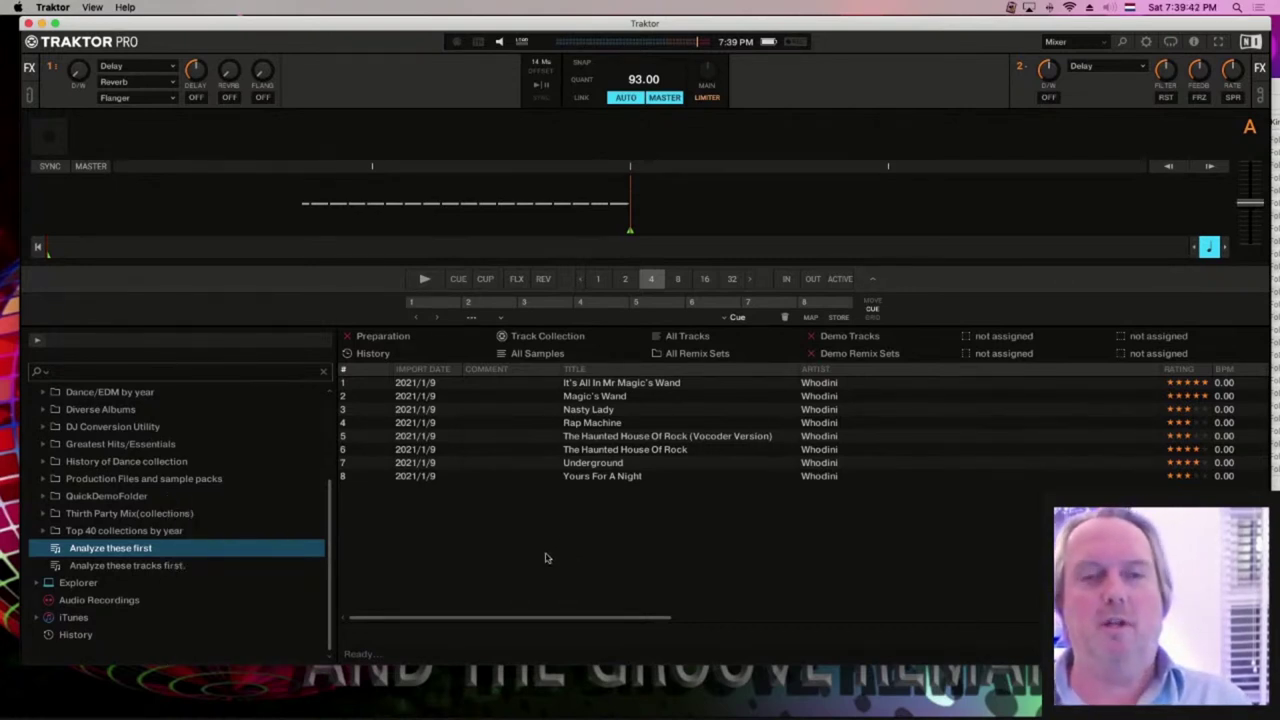
Analyze every Whodini track in "Analyze these first" with the All option and Parallel Processing enabled
click(494, 463)
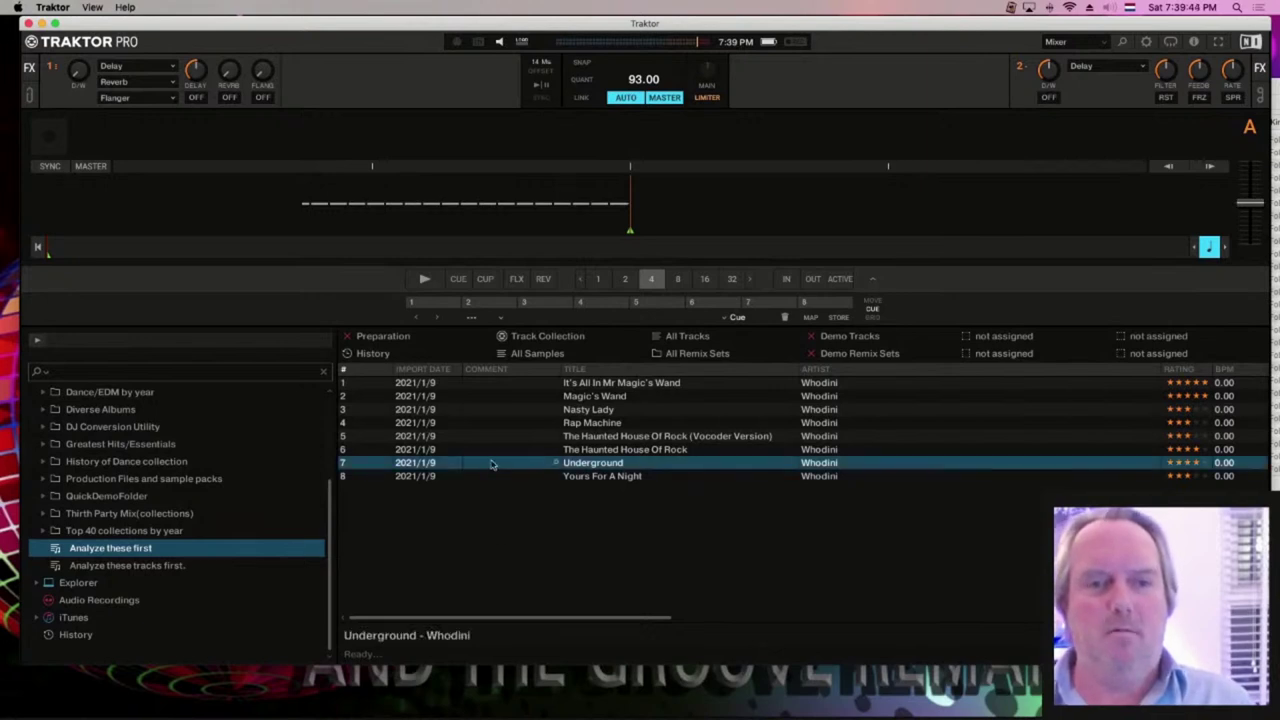
click(565, 450)
click(602, 385)
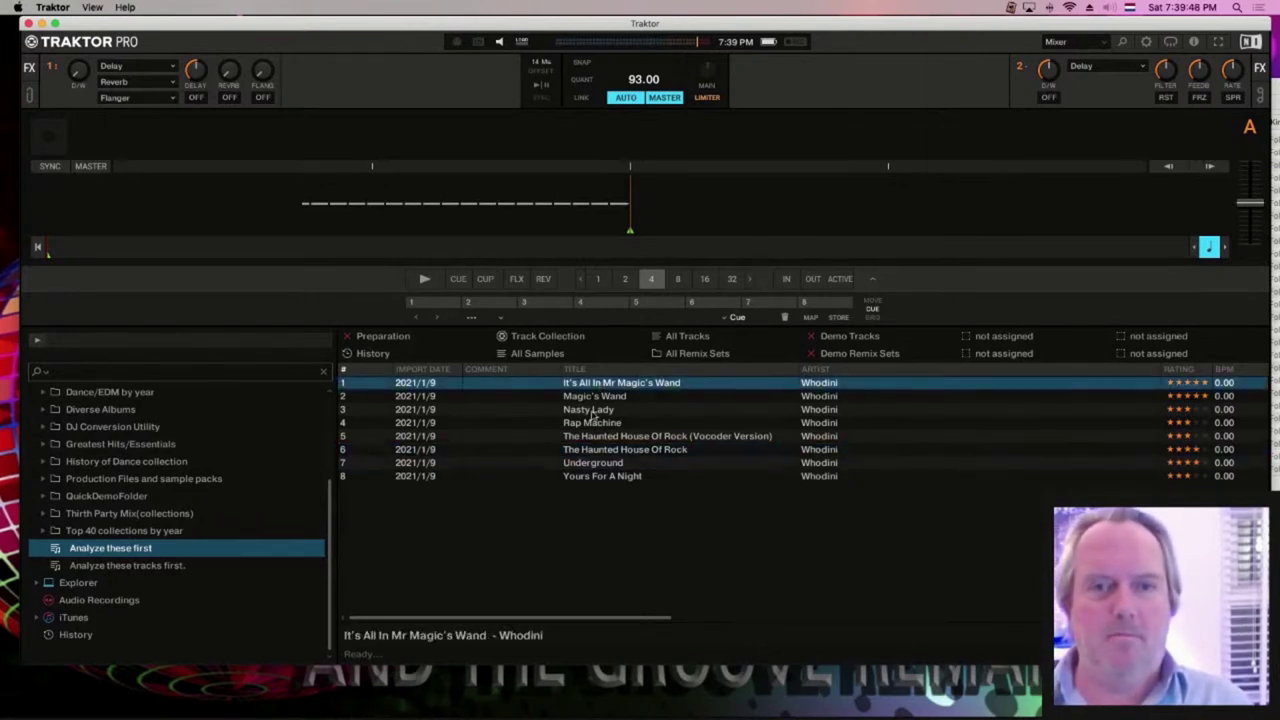
shift+click(585, 474)
right_click(204, 550)
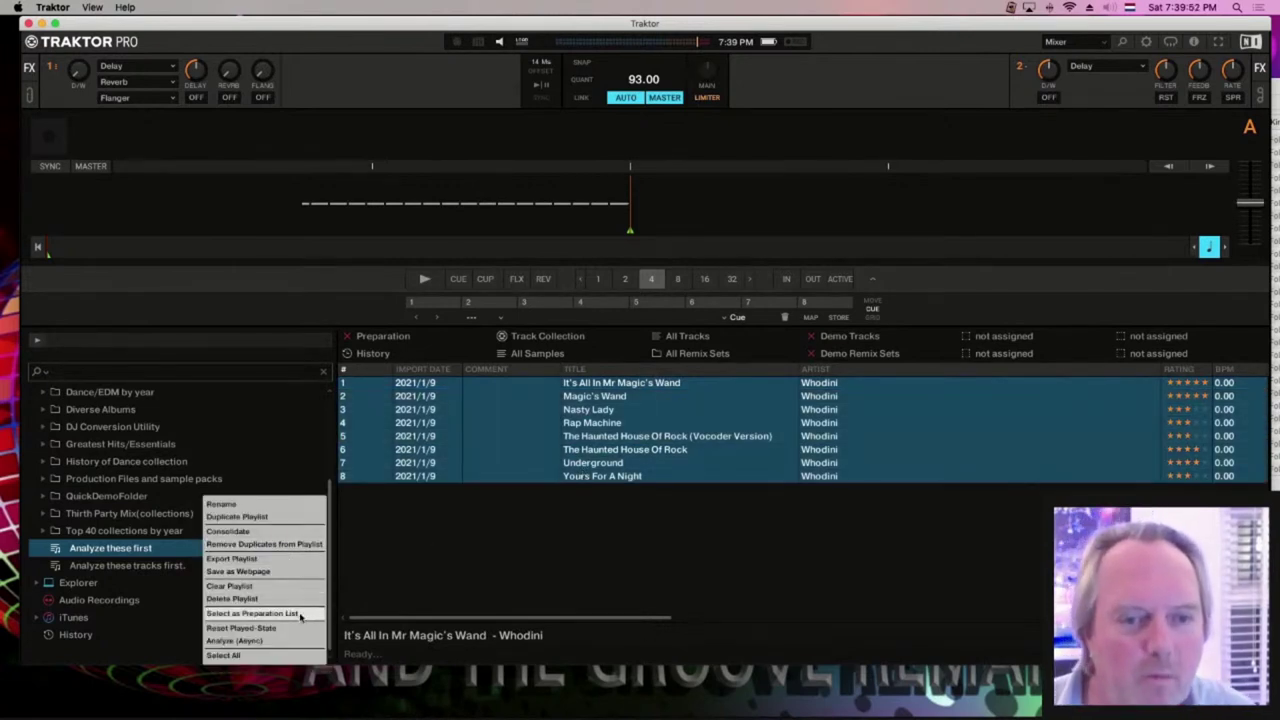
click(541, 558)
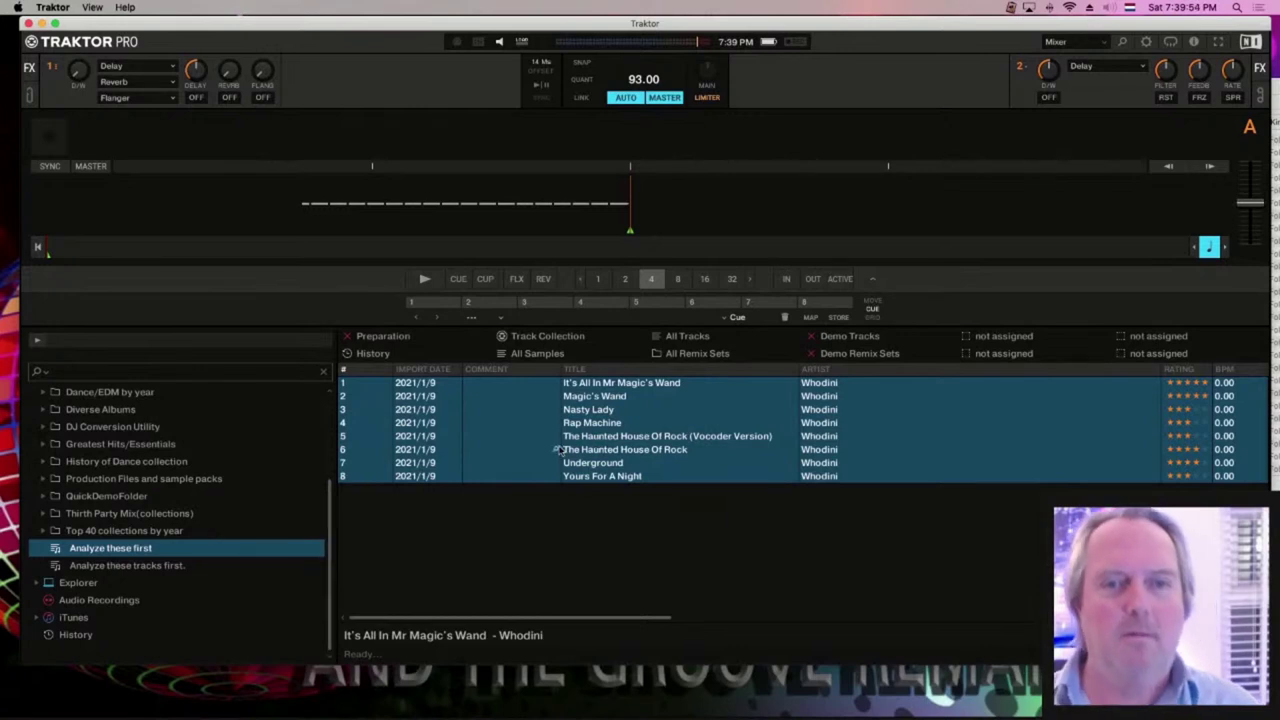
right_click(246, 550)
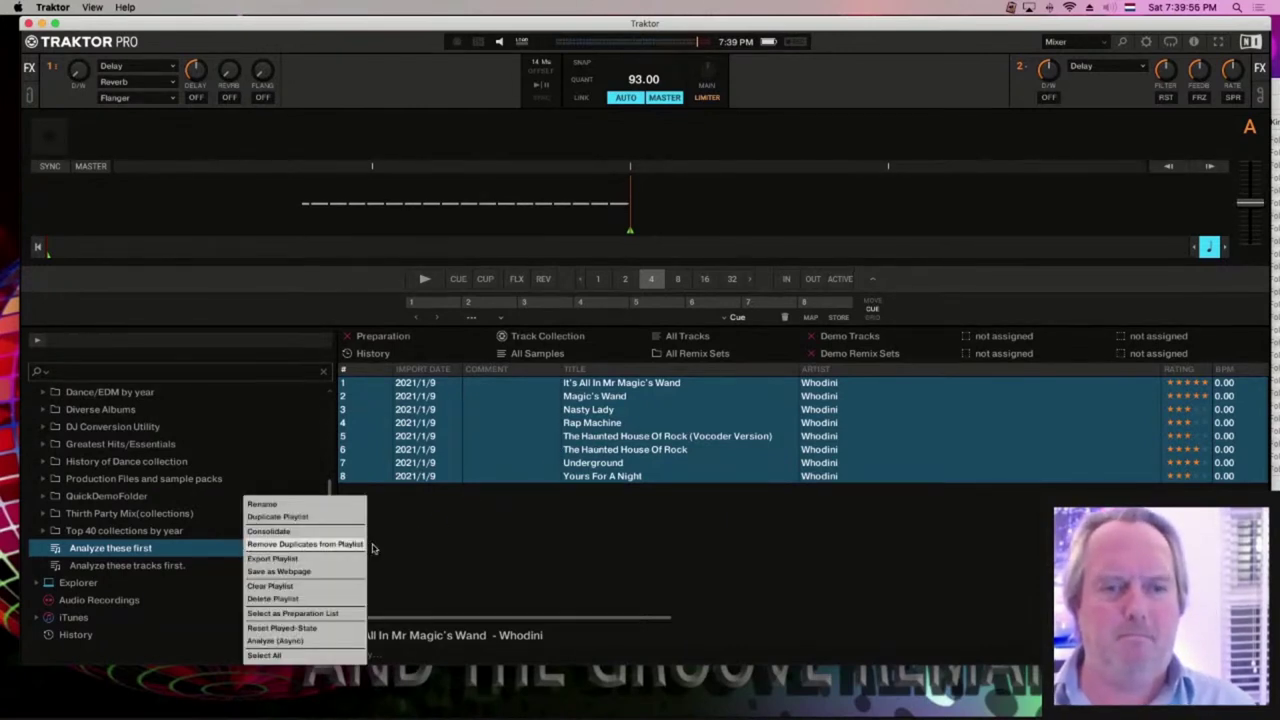
click(438, 565)
right_click(551, 423)
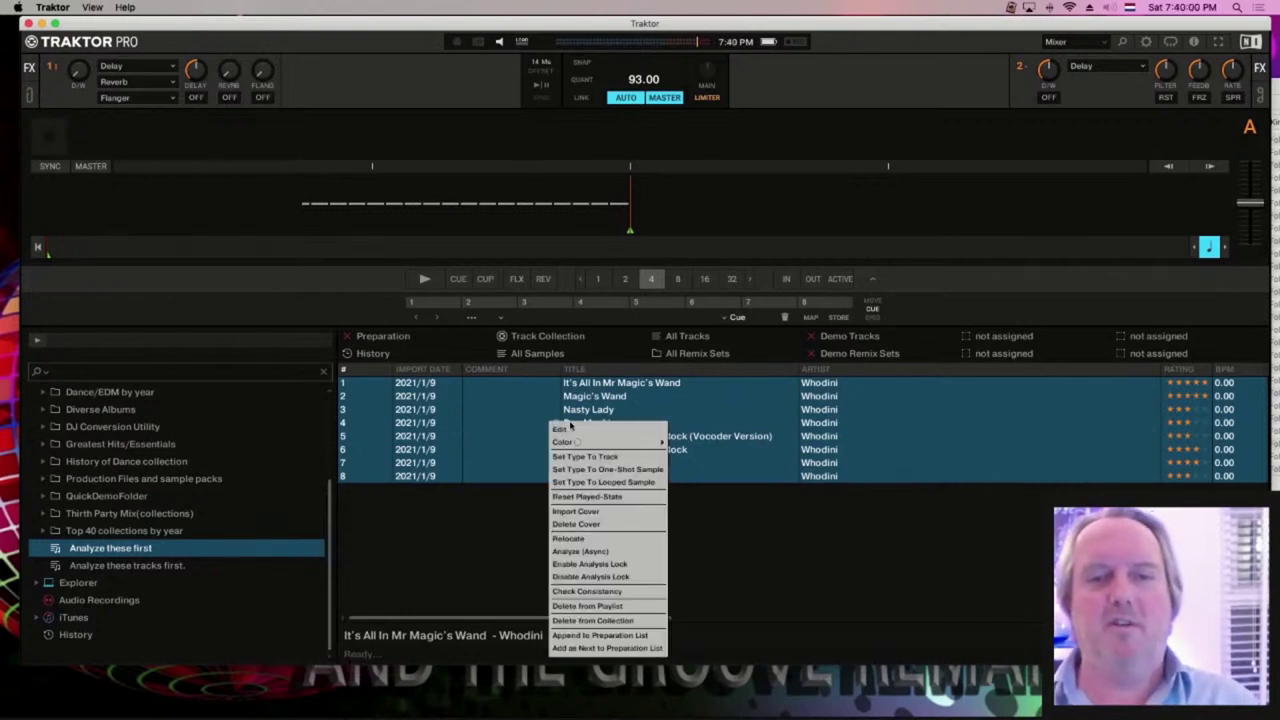
click(645, 553)
click(653, 447)
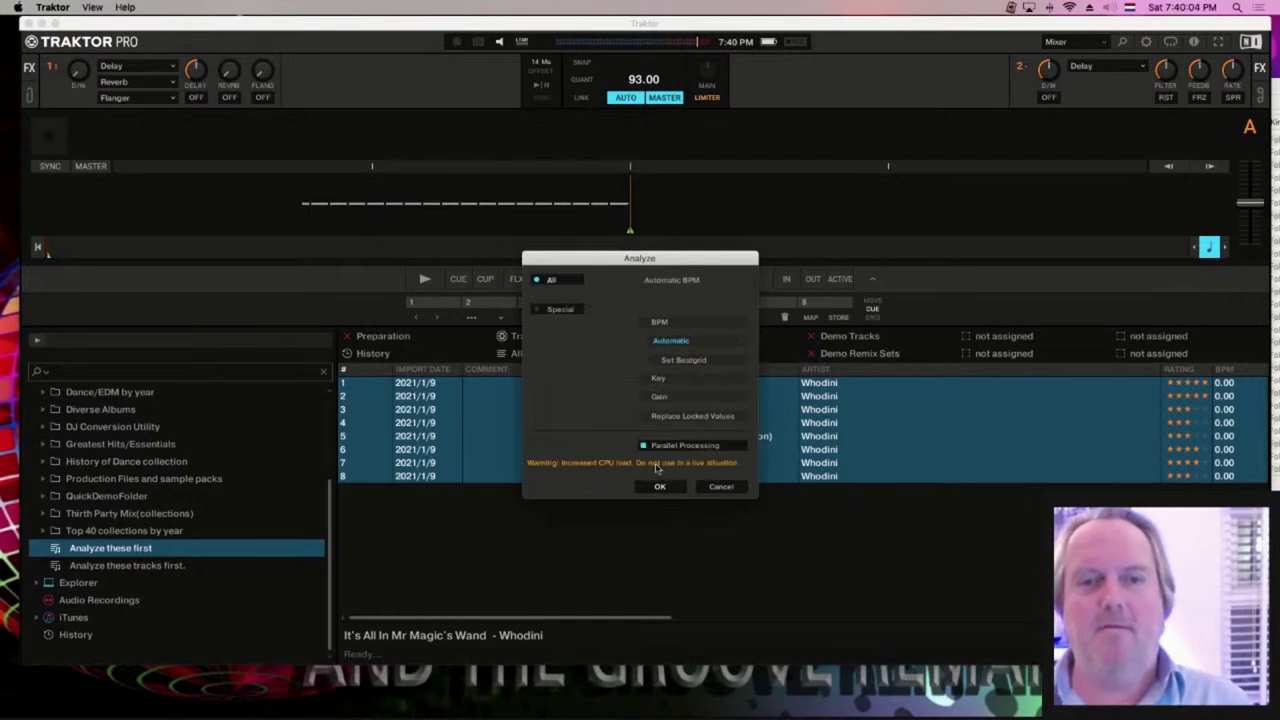
click(660, 487)
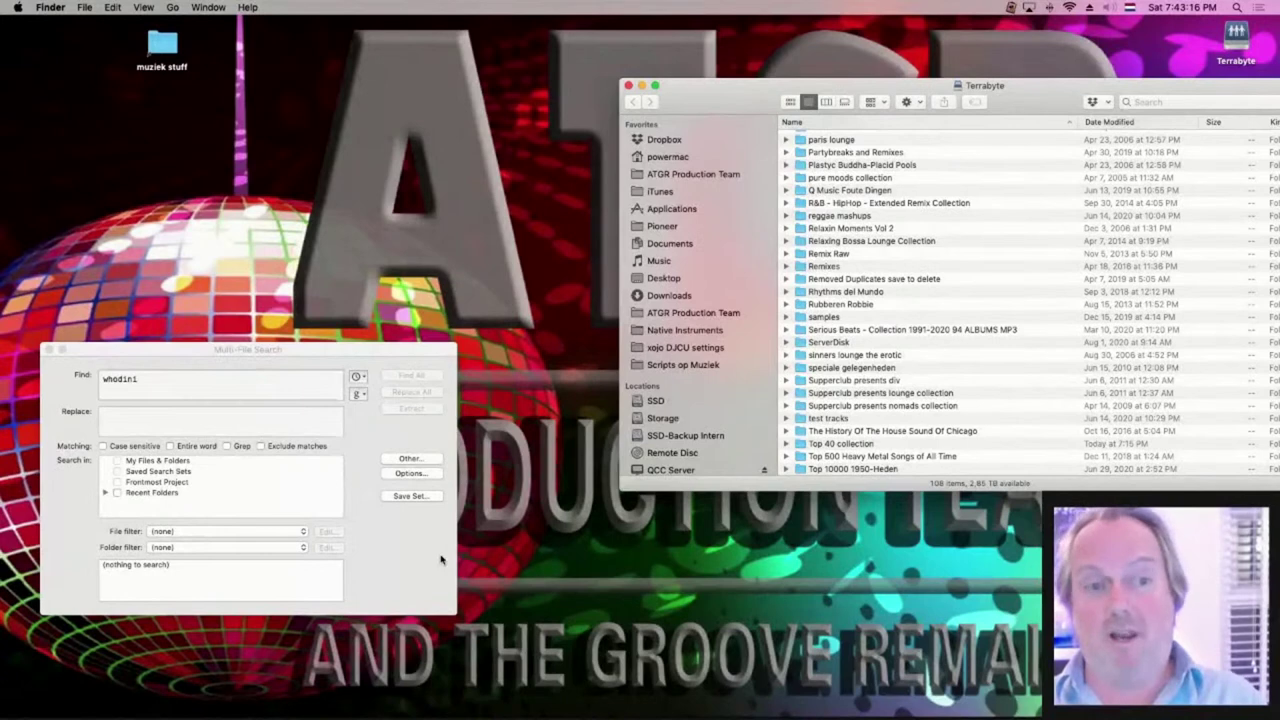
Close the Multi-File Search window, then launch Traktor iTunes Merge Playlists and start the conversion with all metadata options enabled
click(380, 360)
key(super+w)
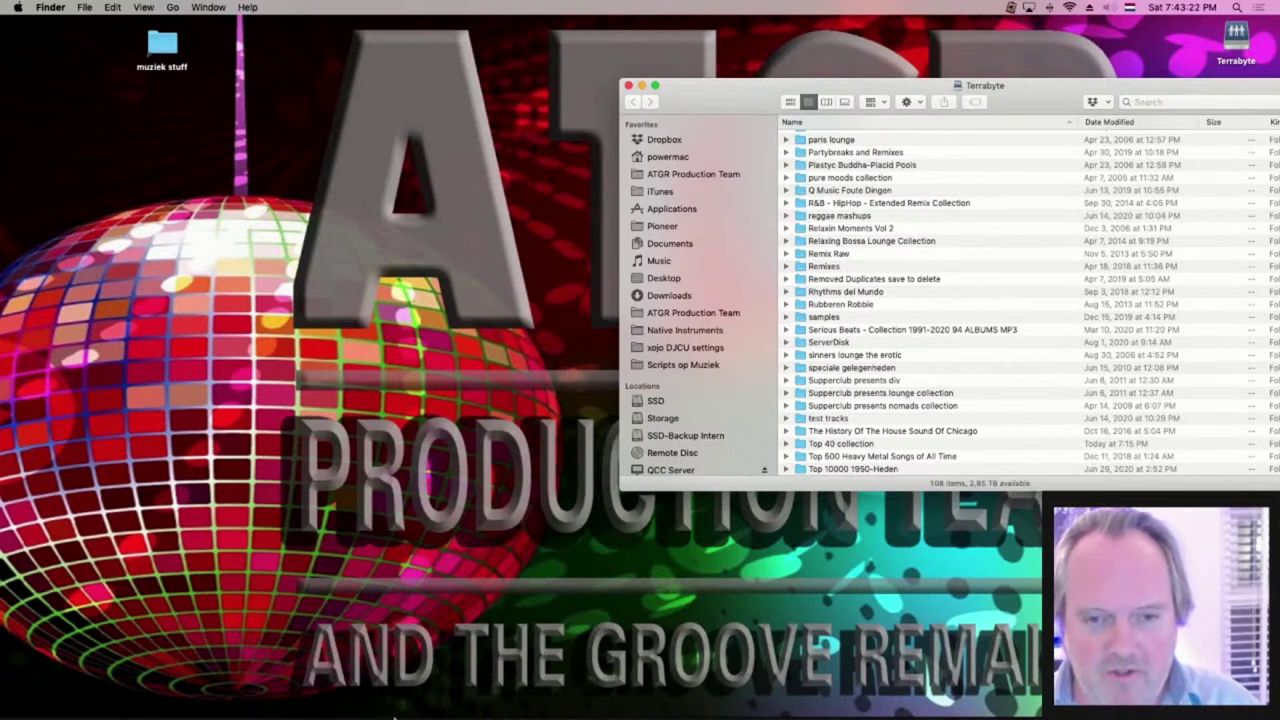
mouse_move(390, 714)
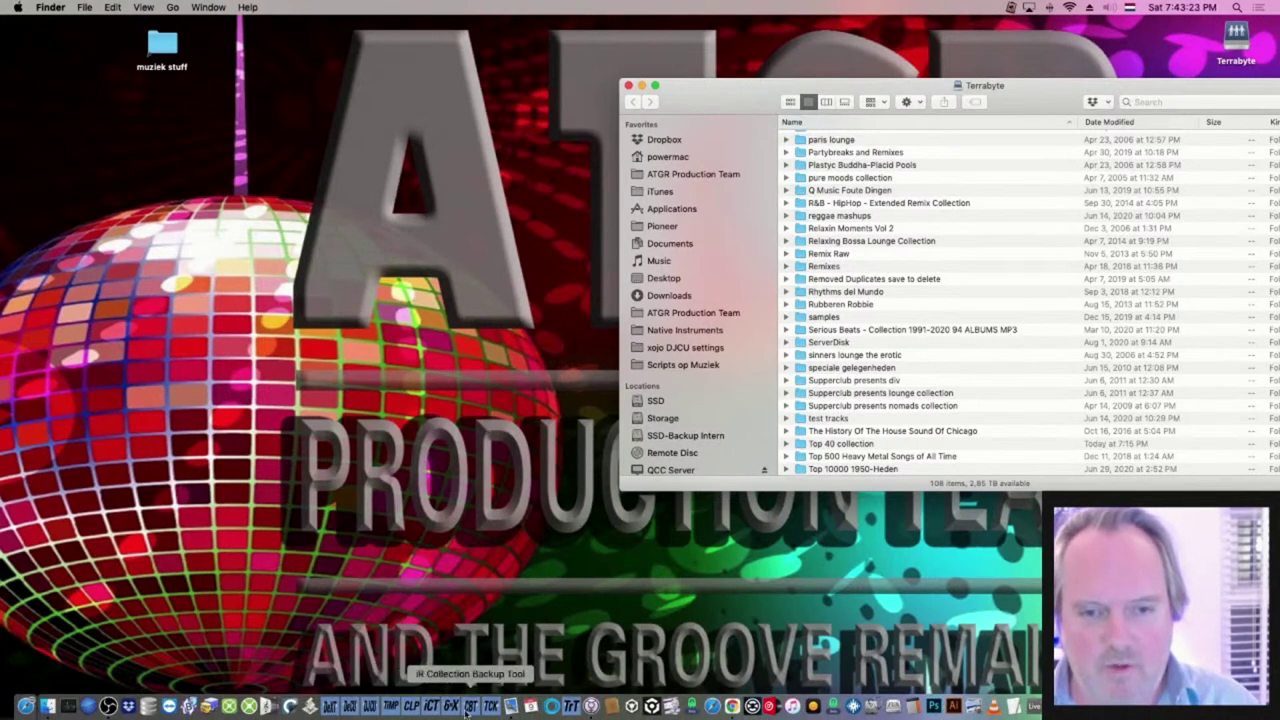
click(390, 706)
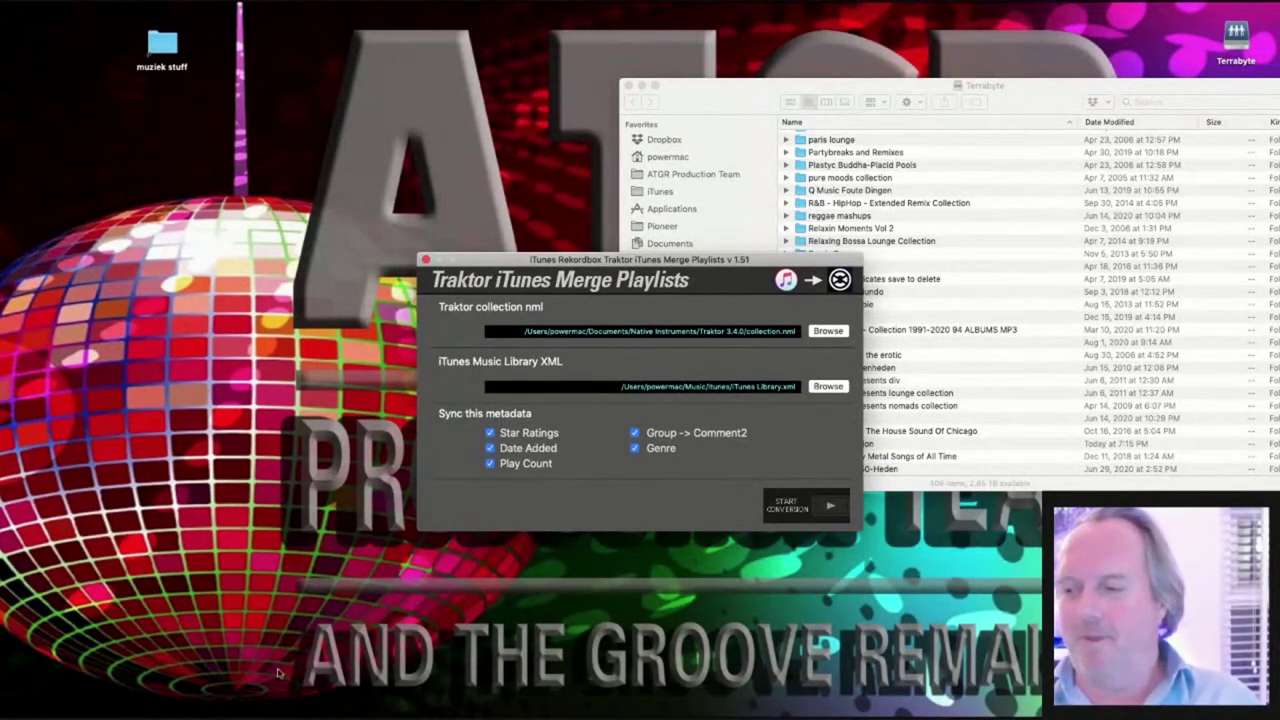
click(832, 512)
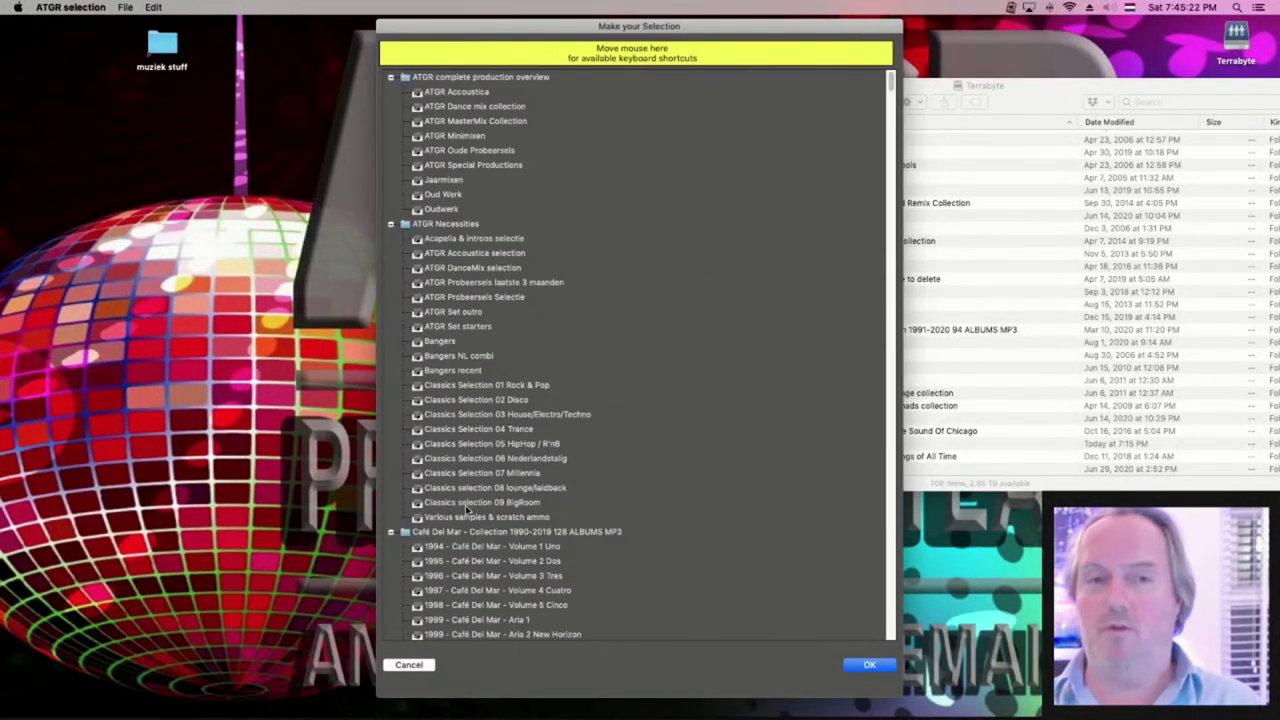
Select the "ATGR Necessities" folder, "Dance 2020", "Dance 2020 Download top 100" and the "Dance 2020 Subs" folder for merging
click(465, 226)
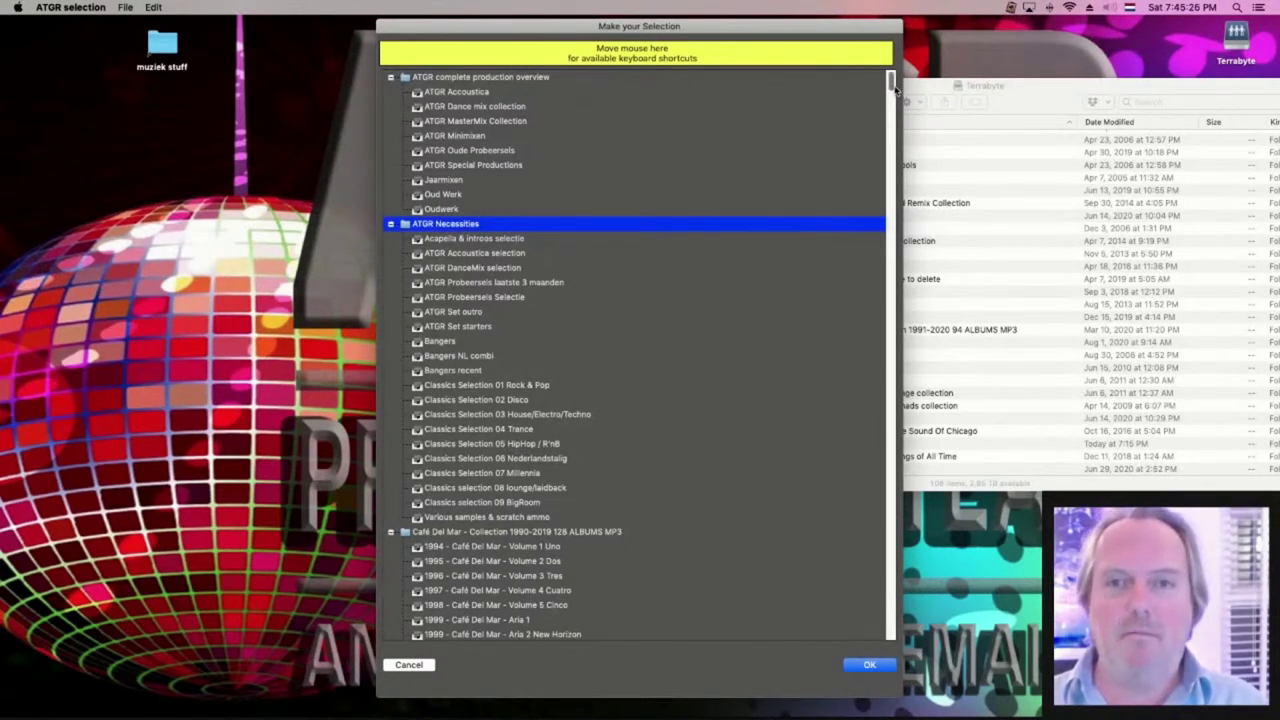
drag(891, 85, 871, 234)
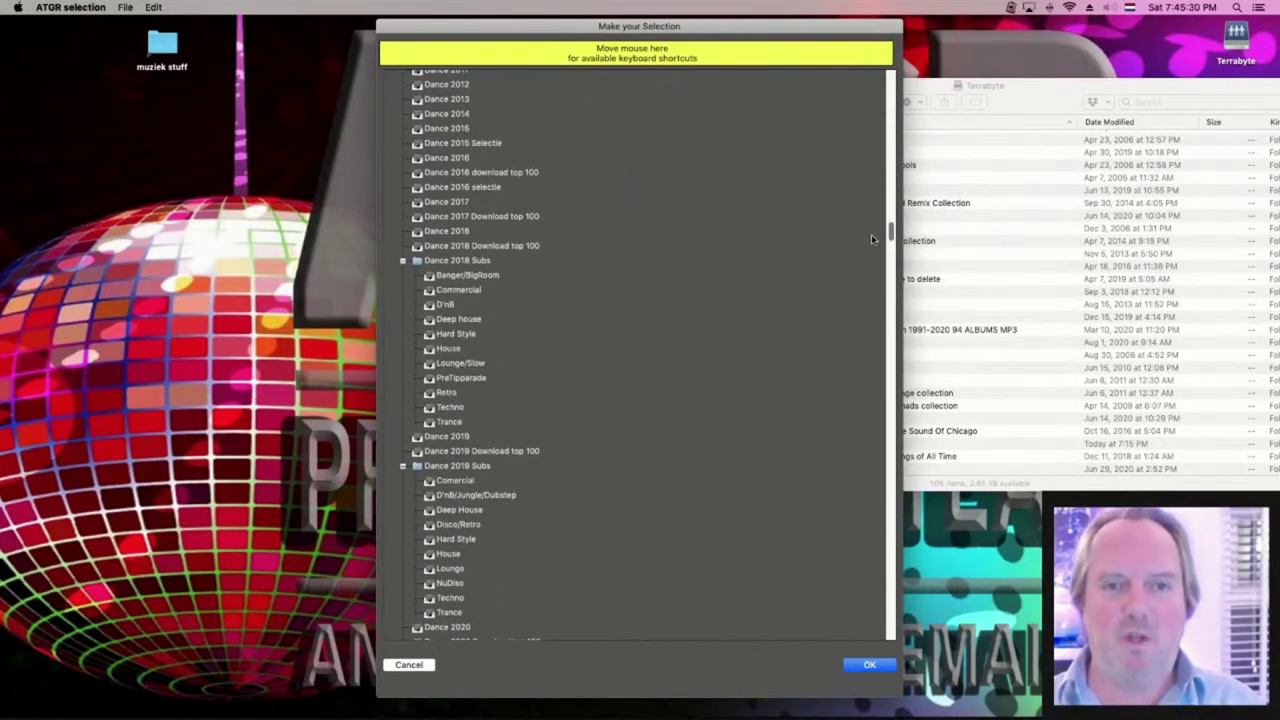
scroll(506, 451, down, 5)
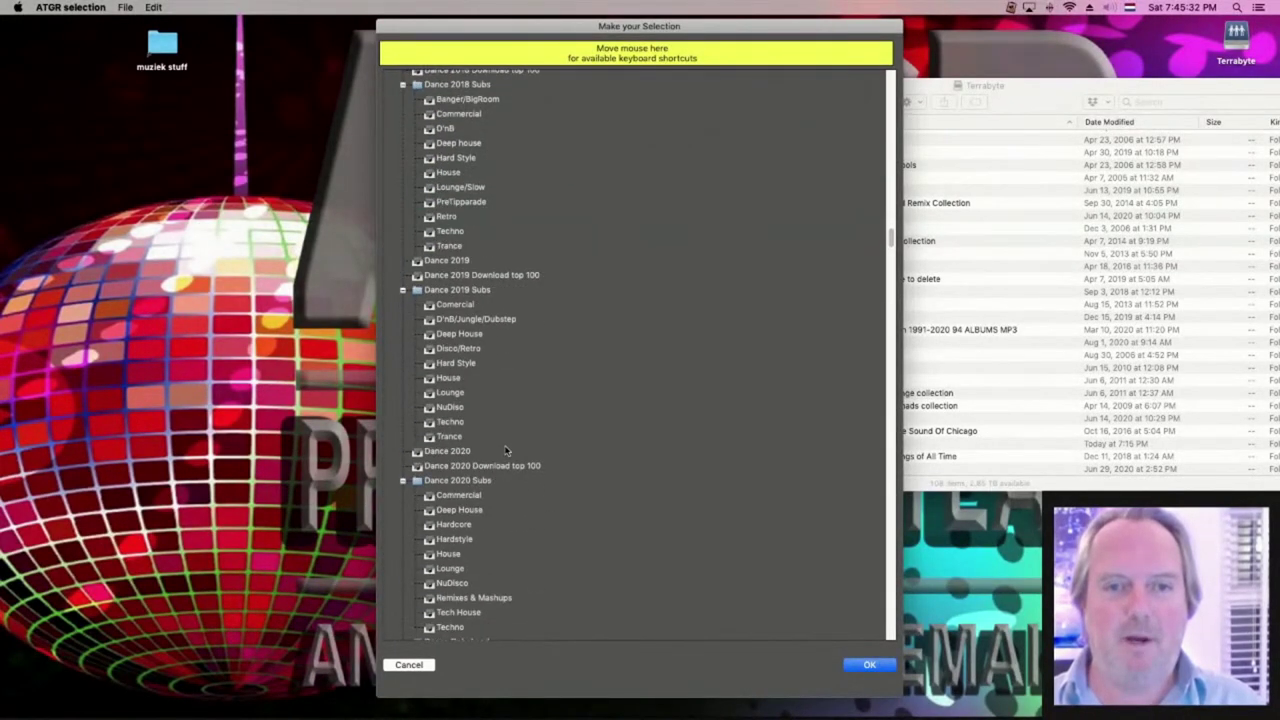
click(465, 452)
shift+click(462, 466)
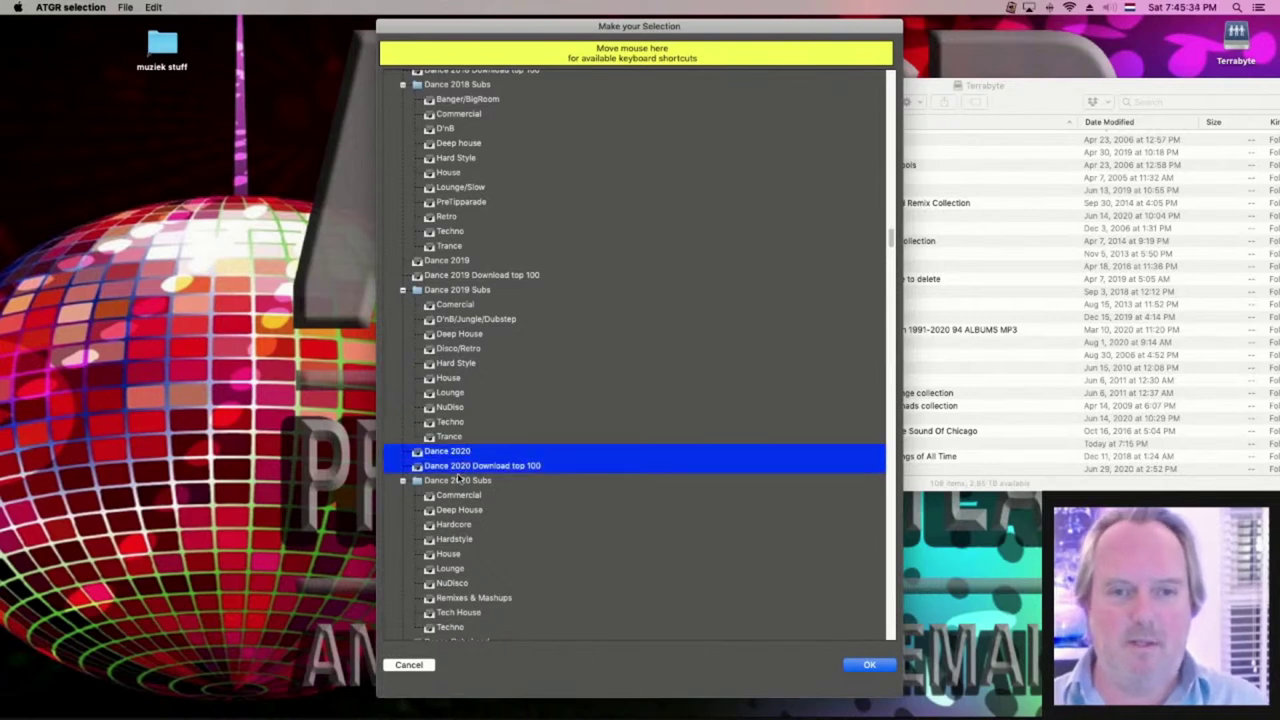
shift+click(458, 480)
Add "Top 40 2021" to the selection, run the merge on the chosen playlists and close the Terrabyte folder window
drag(891, 238, 860, 647)
scroll(889, 258, down, 1)
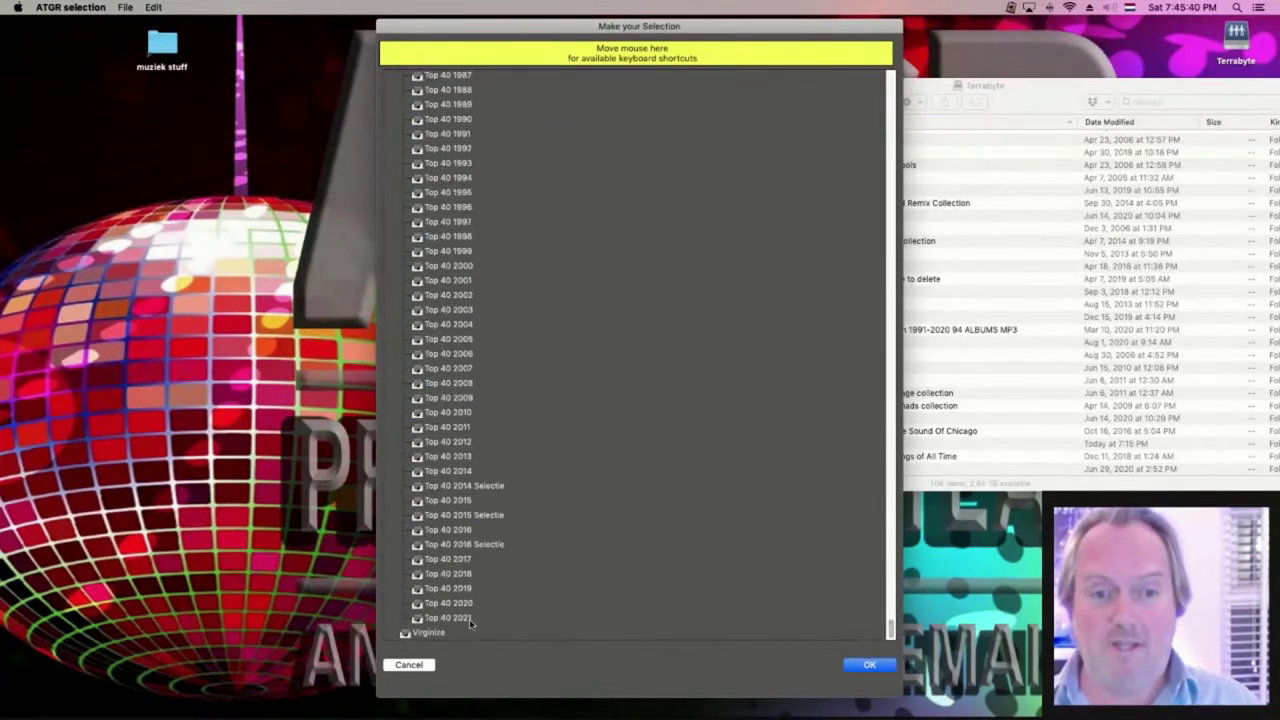
click(638, 618)
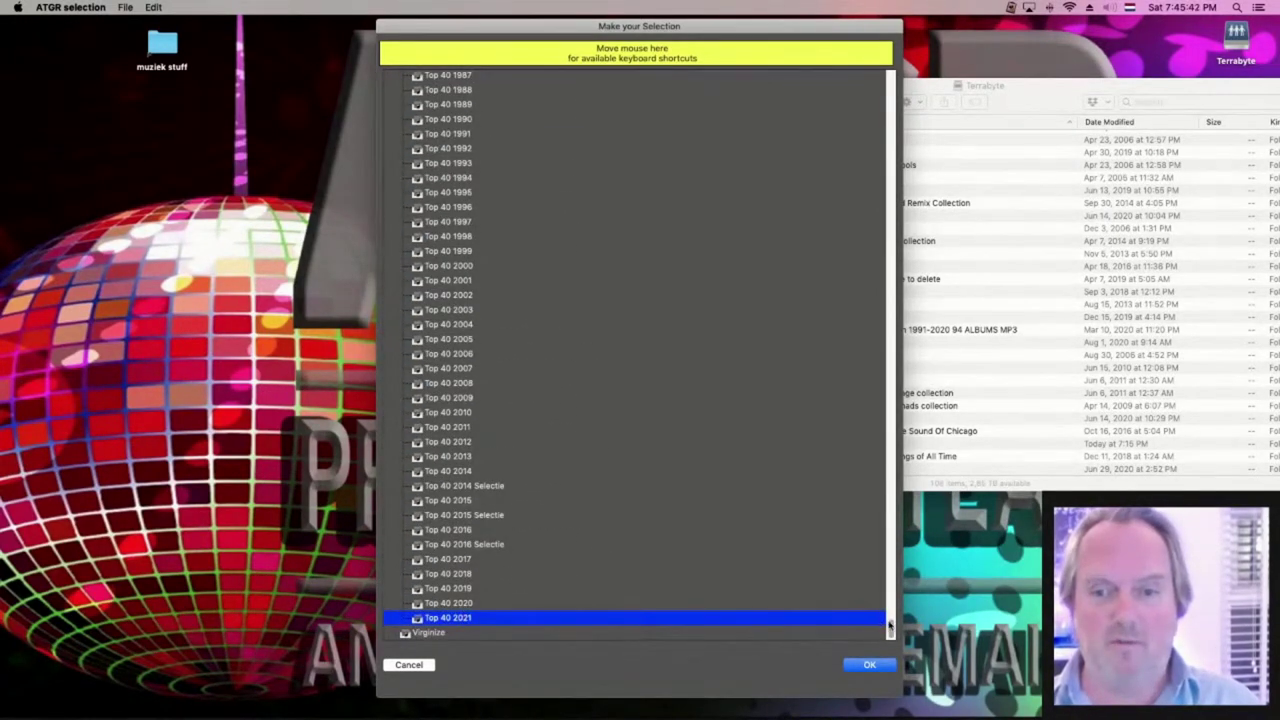
drag(889, 628, 921, 50)
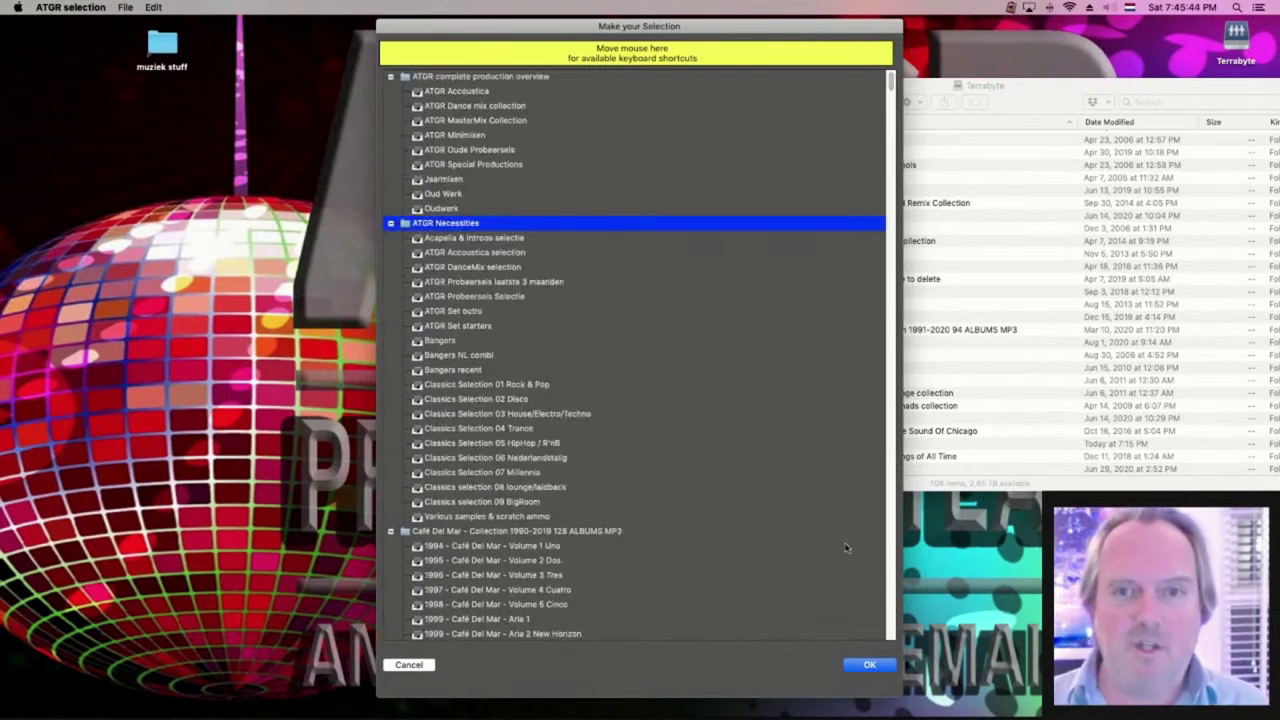
click(873, 666)
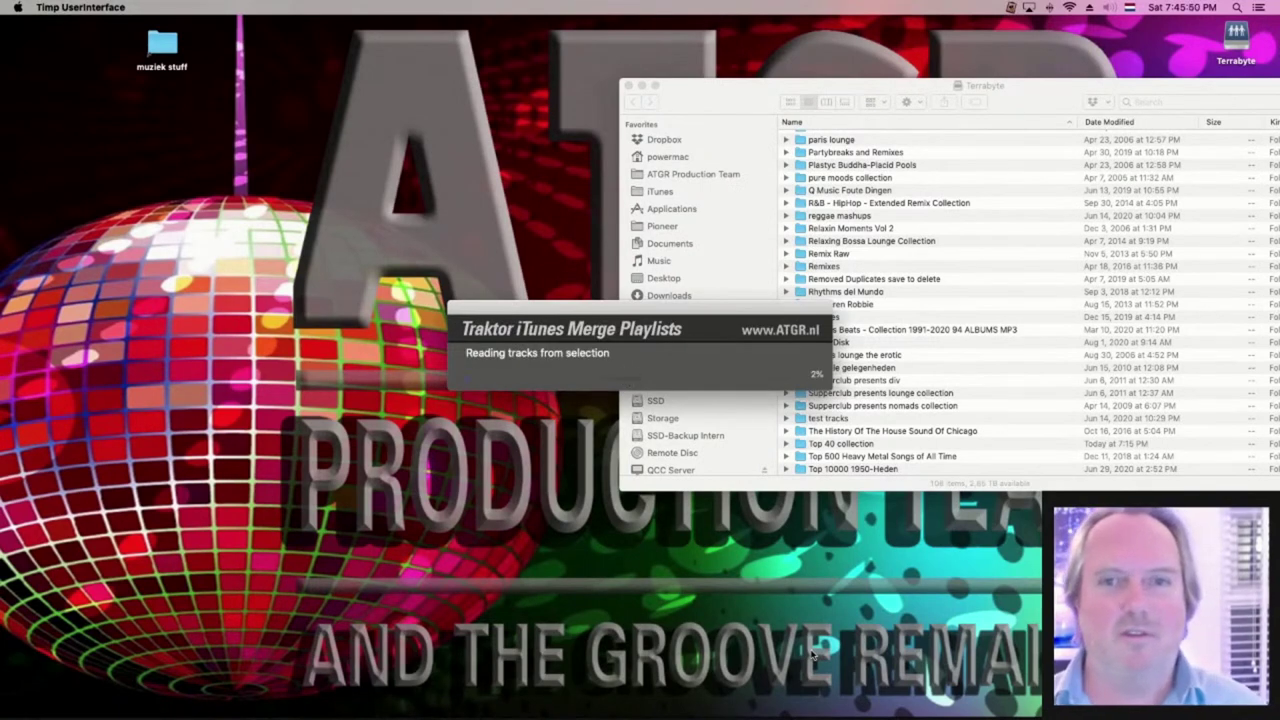
click(733, 95)
key(super+w)
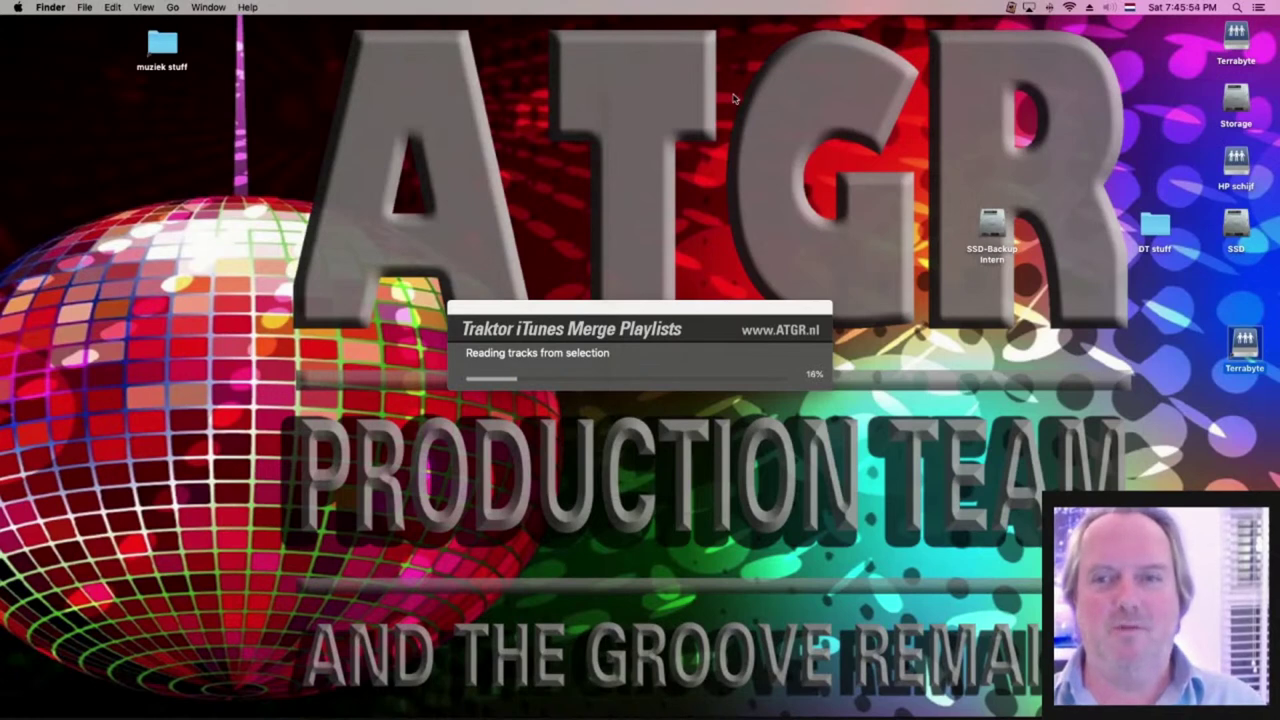
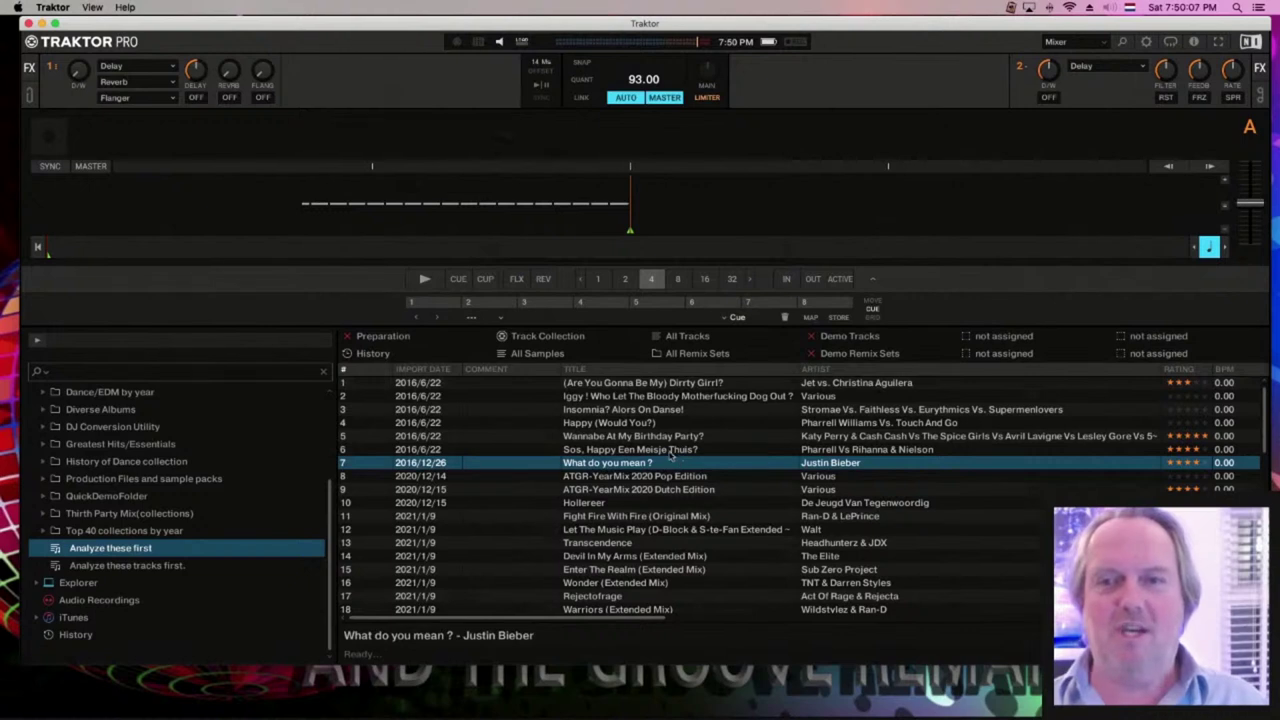
Examine the tracks in Traktor's "Analyze these first" playlist, checking import dates, ratings and BPM values from beginning to end
click(655, 425)
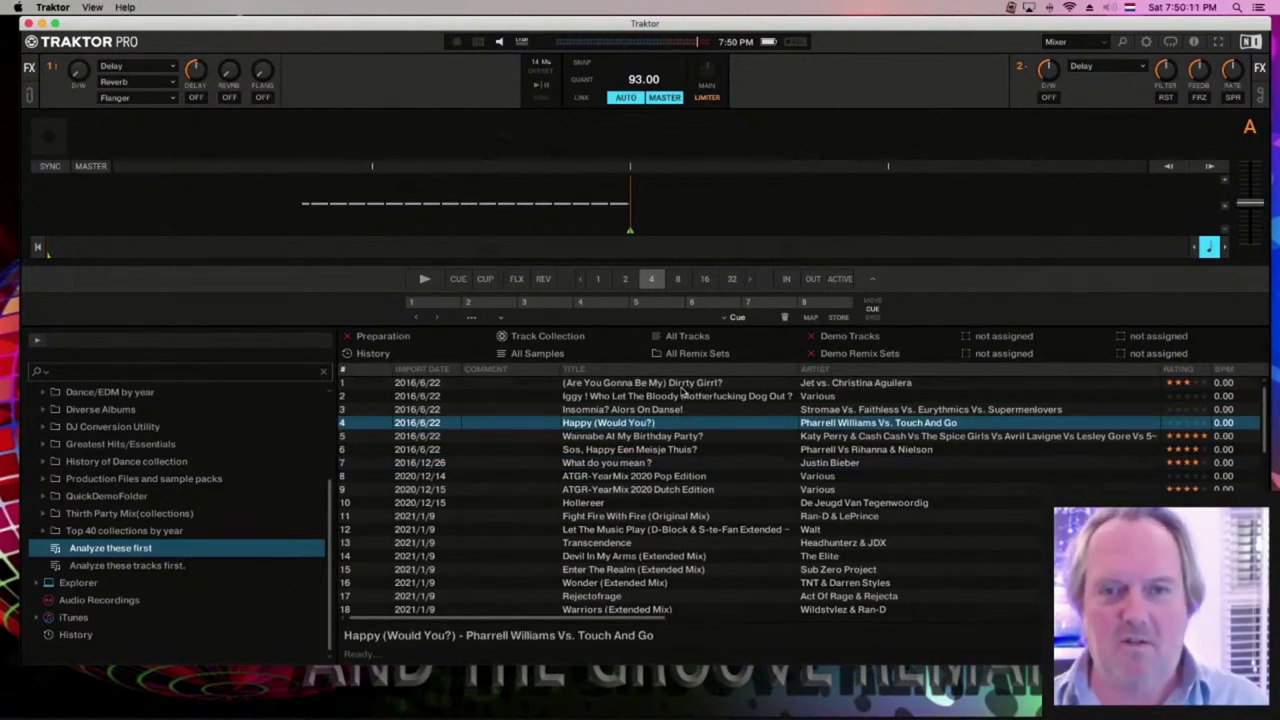
click(682, 386)
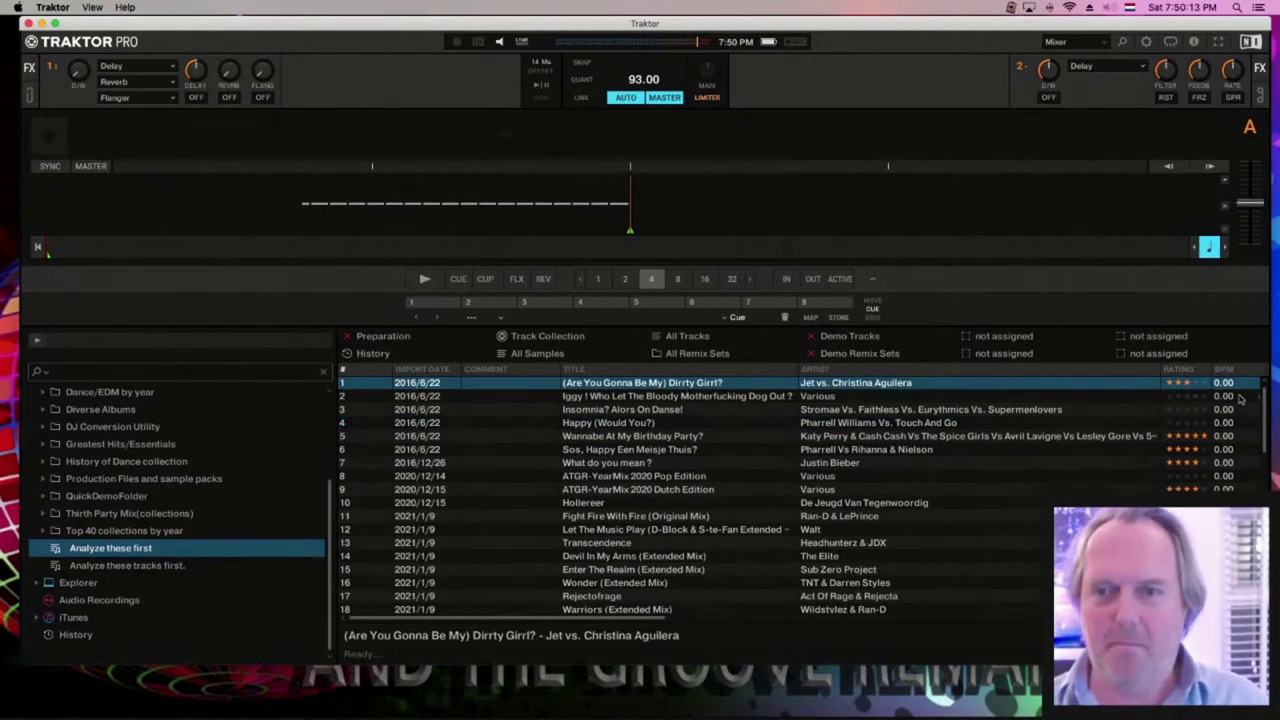
scroll(1265, 418, down, 12)
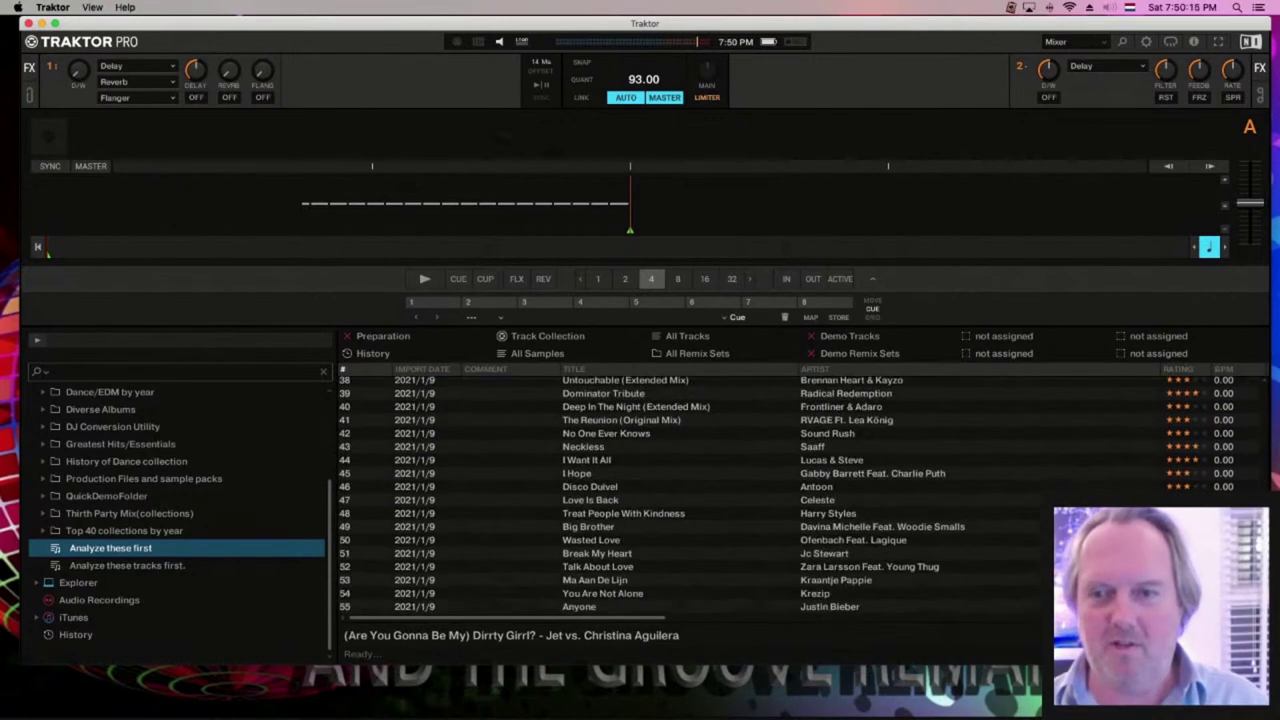
click(507, 462)
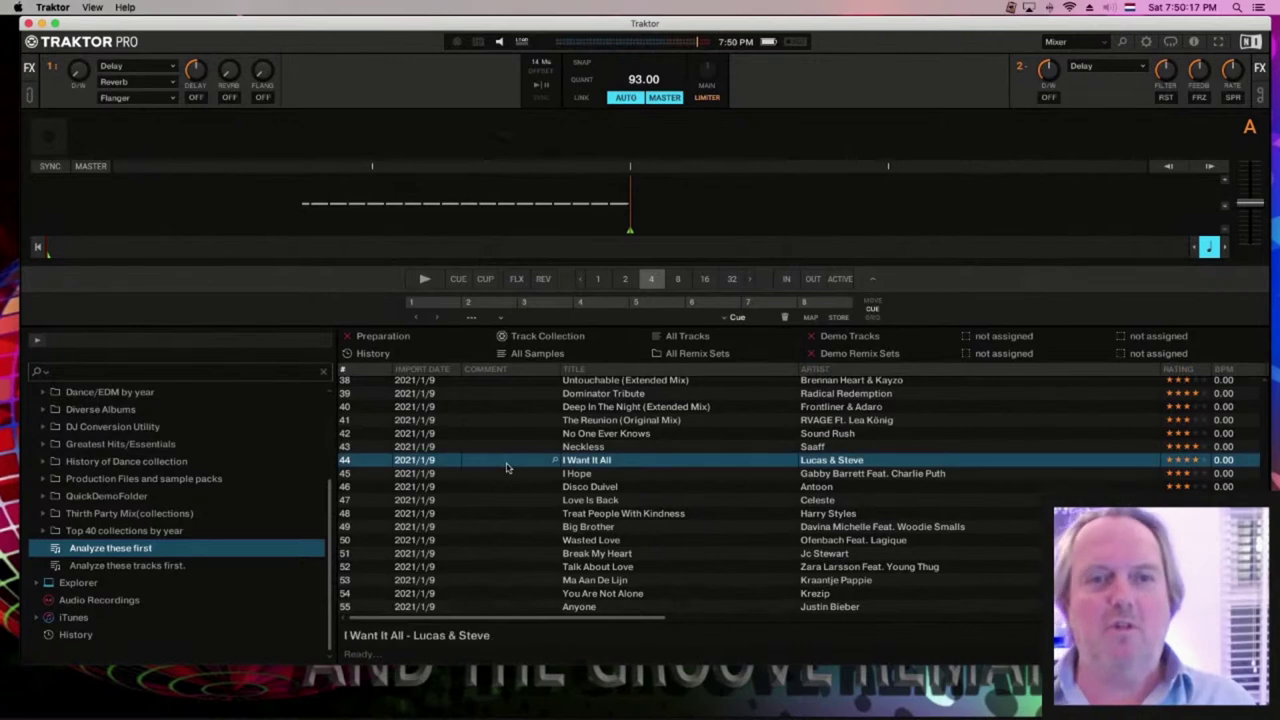
click(604, 610)
scroll(606, 600, up, 12)
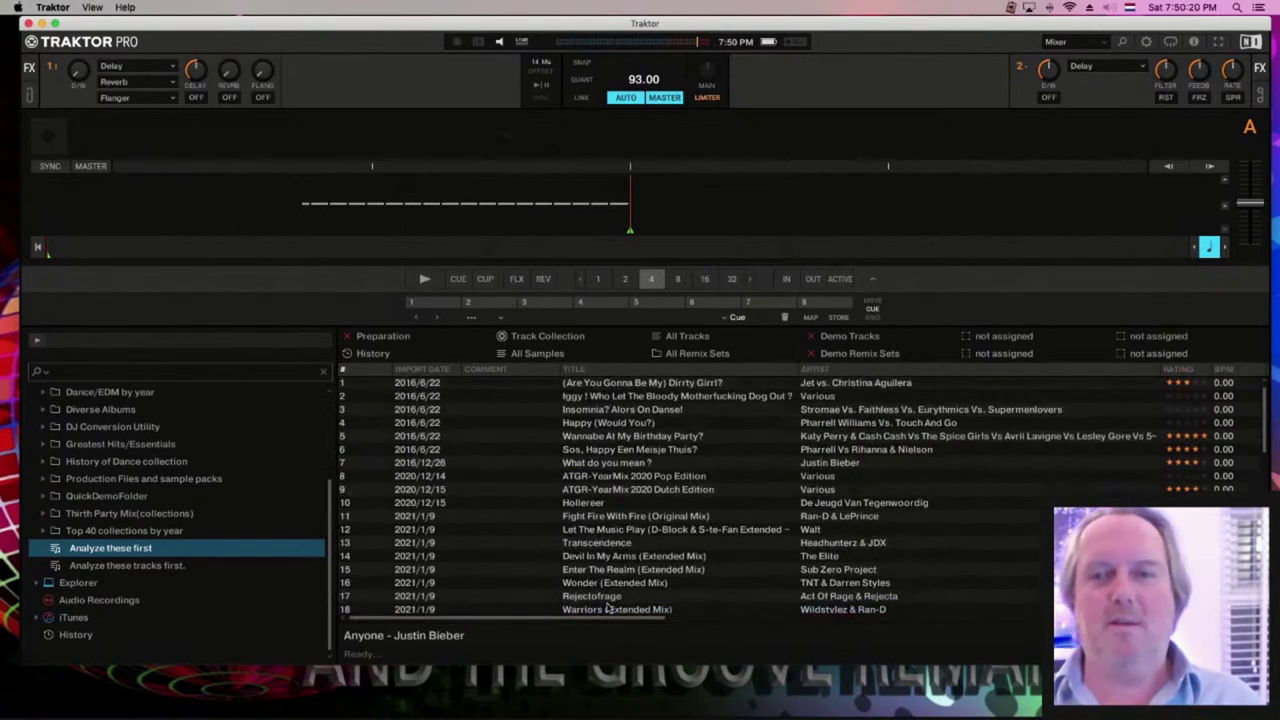
Try to analyze all tracks in the "Analyze these first" playlist with all values and Parallel Processing enabled
key(super+a)
right_click(613, 397)
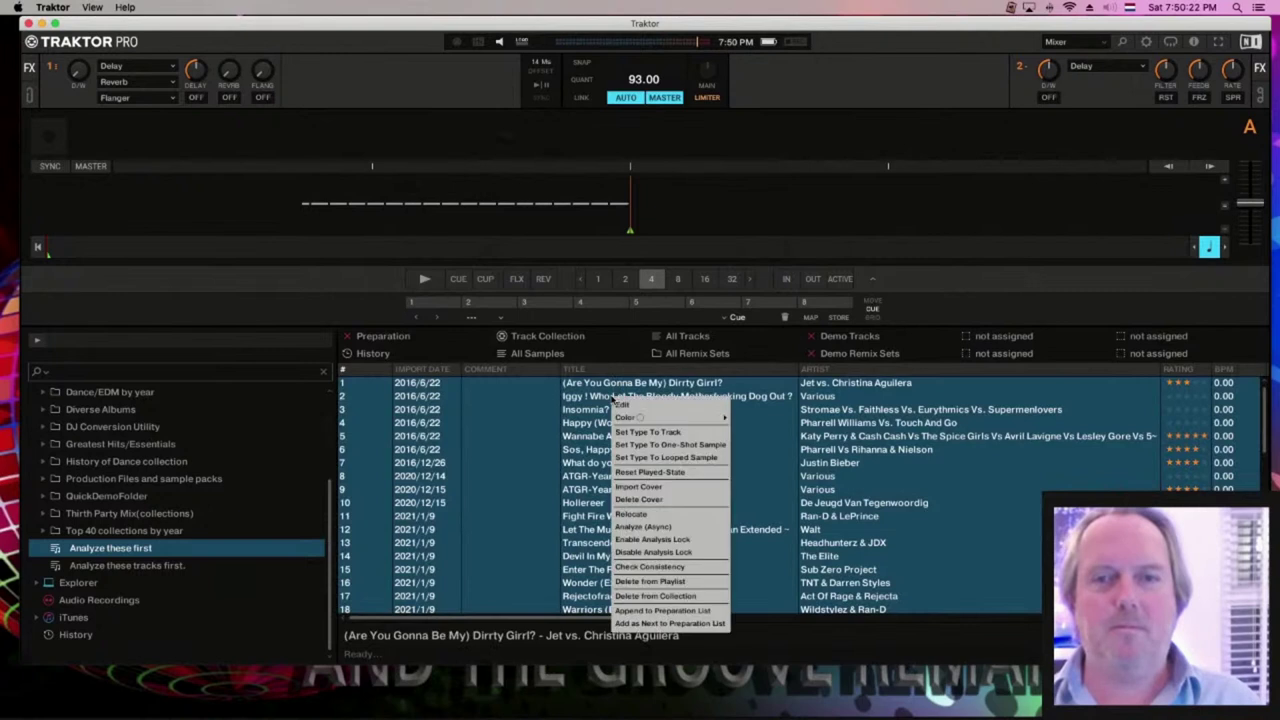
click(664, 527)
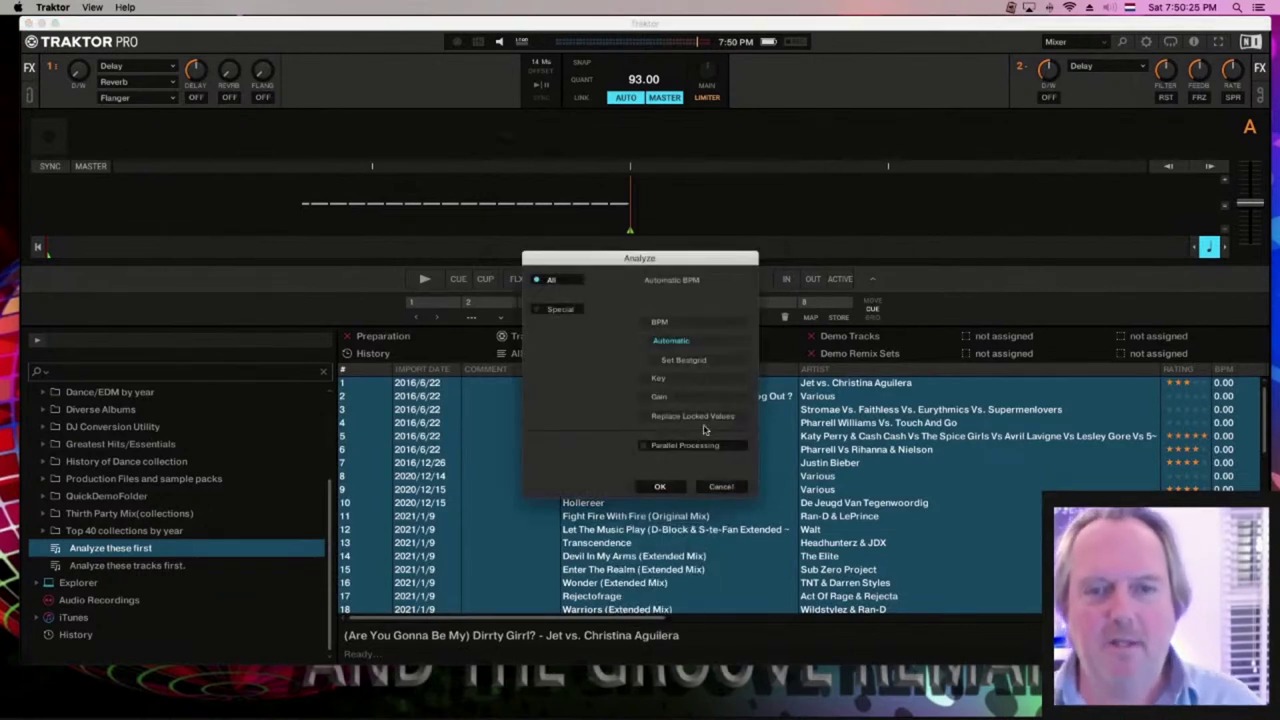
click(651, 447)
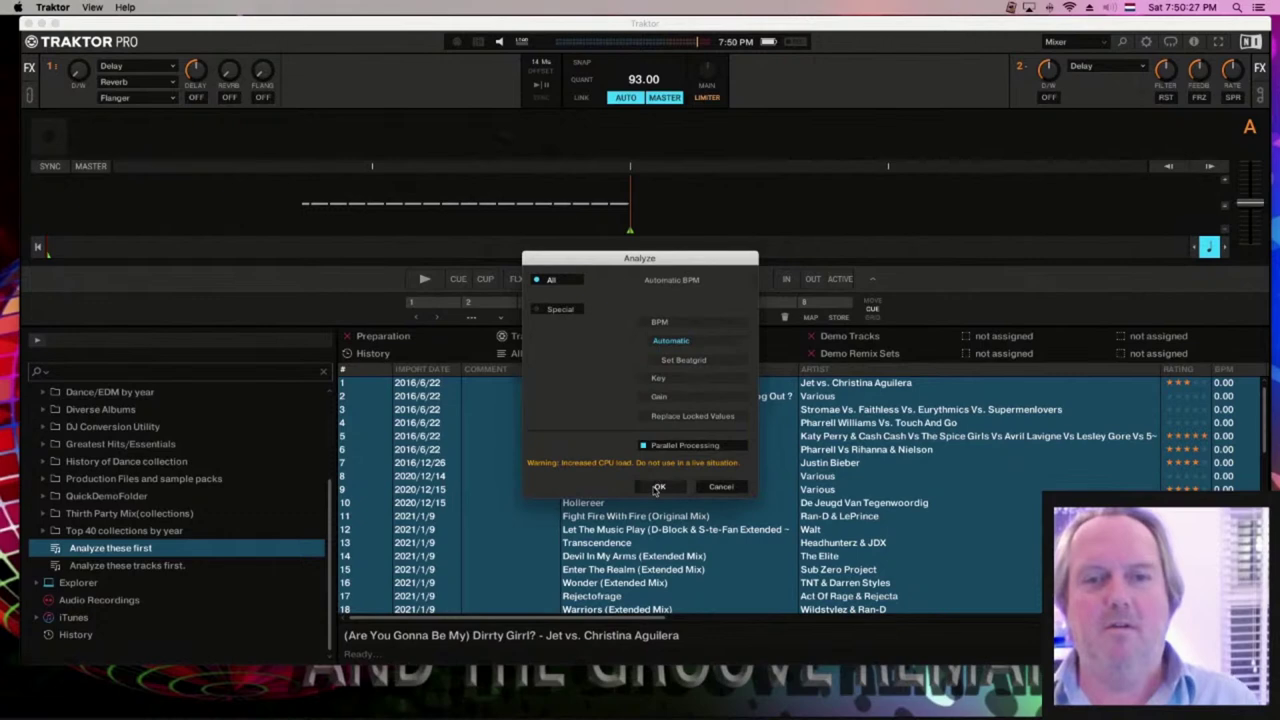
click(659, 486)
Examine the selected tracks' status marks, BPM, play count, time, comment and file path columns across the playlist
scroll(661, 494, right, 5)
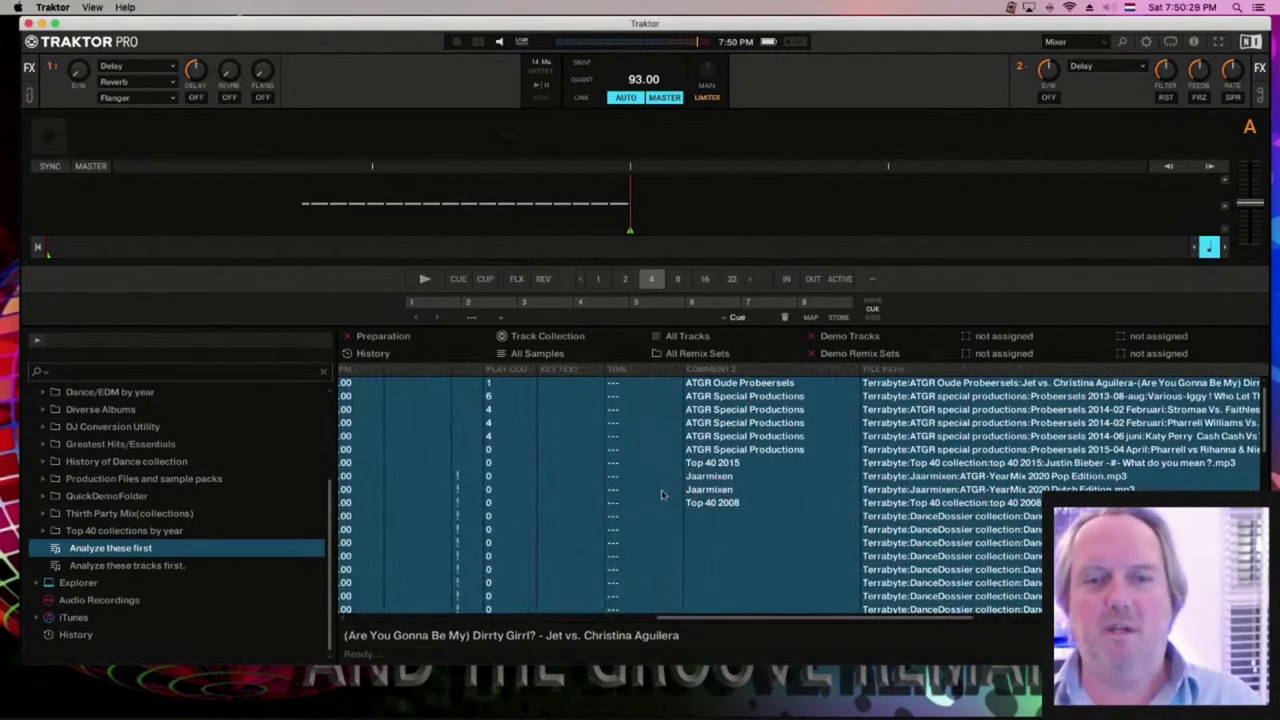
scroll(661, 494, left, 5)
scroll(661, 494, left, 6)
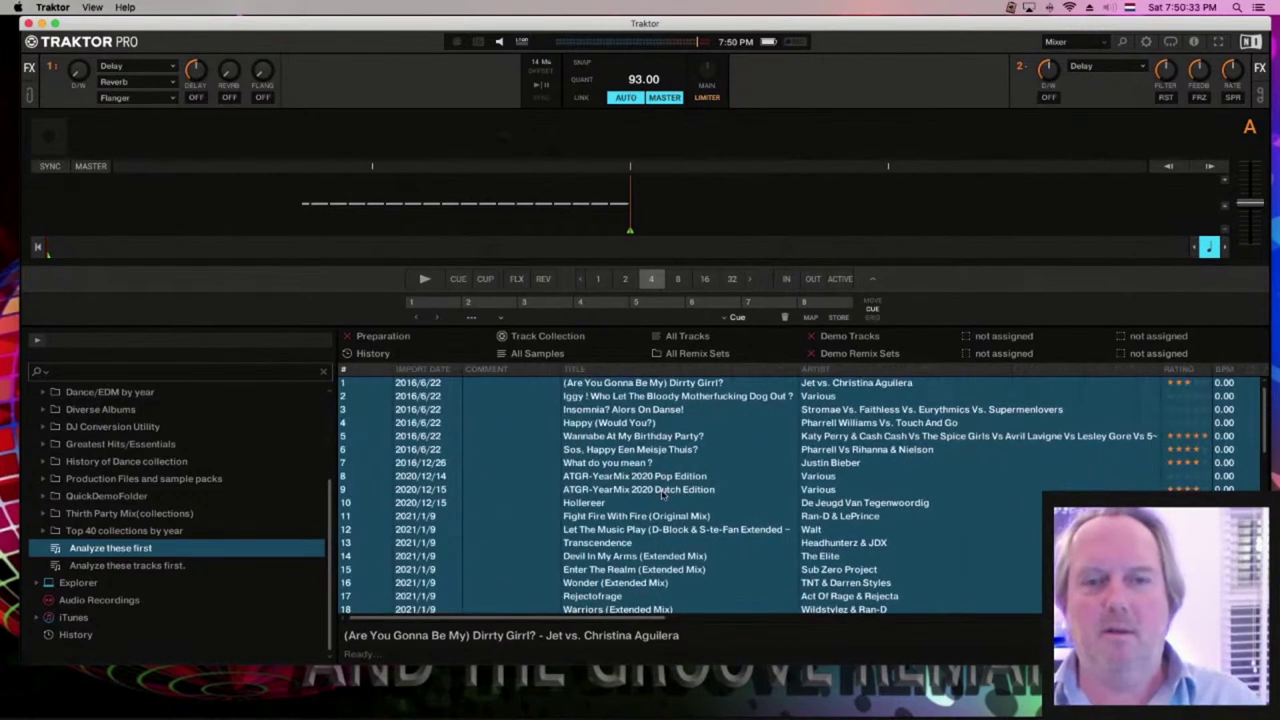
scroll(661, 494, right, 5)
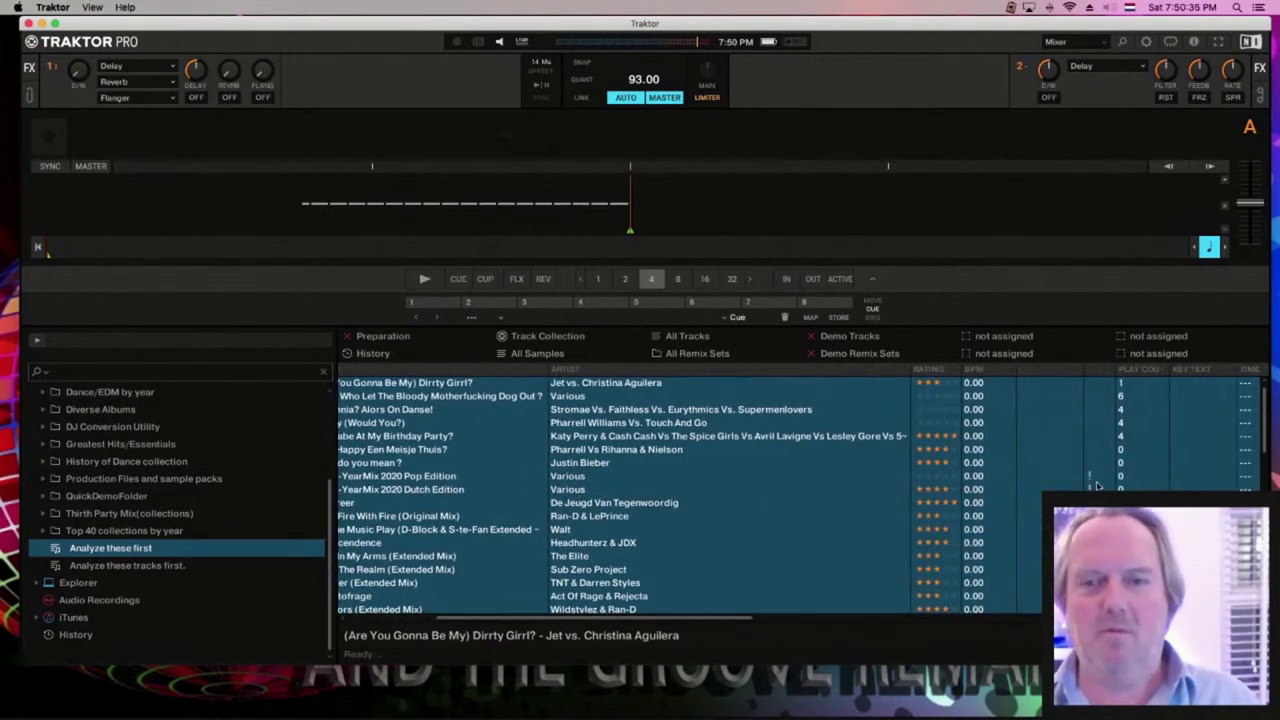
drag(1096, 486, 430, 470)
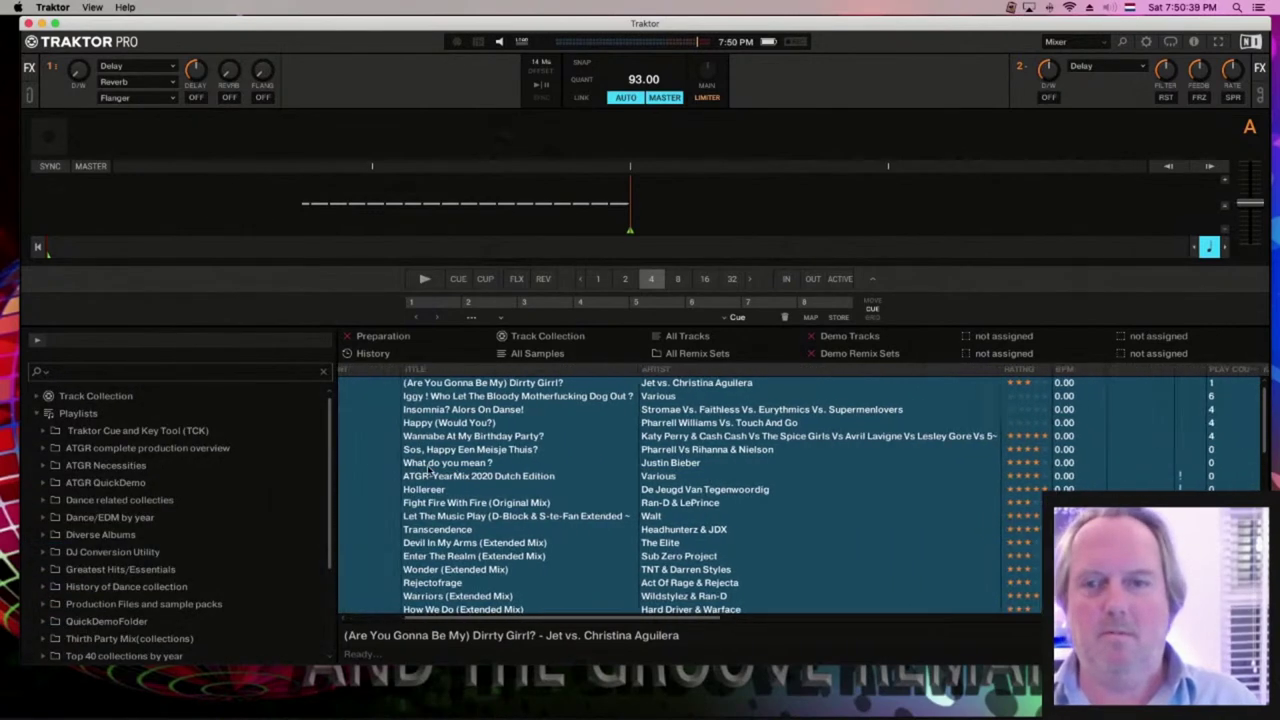
scroll(430, 470, right, 3)
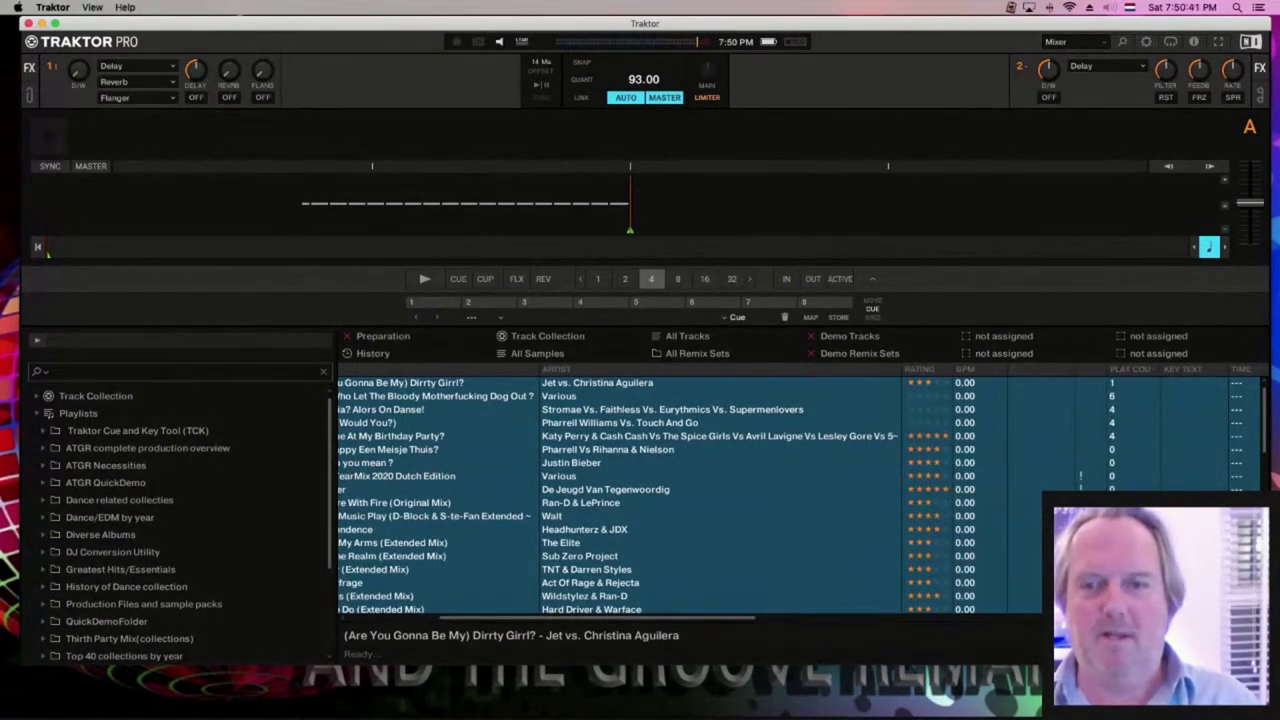
mouse_move(420, 450)
mouse_down()
mouse_move(400, 465)
mouse_move(410, 448)
mouse_up()
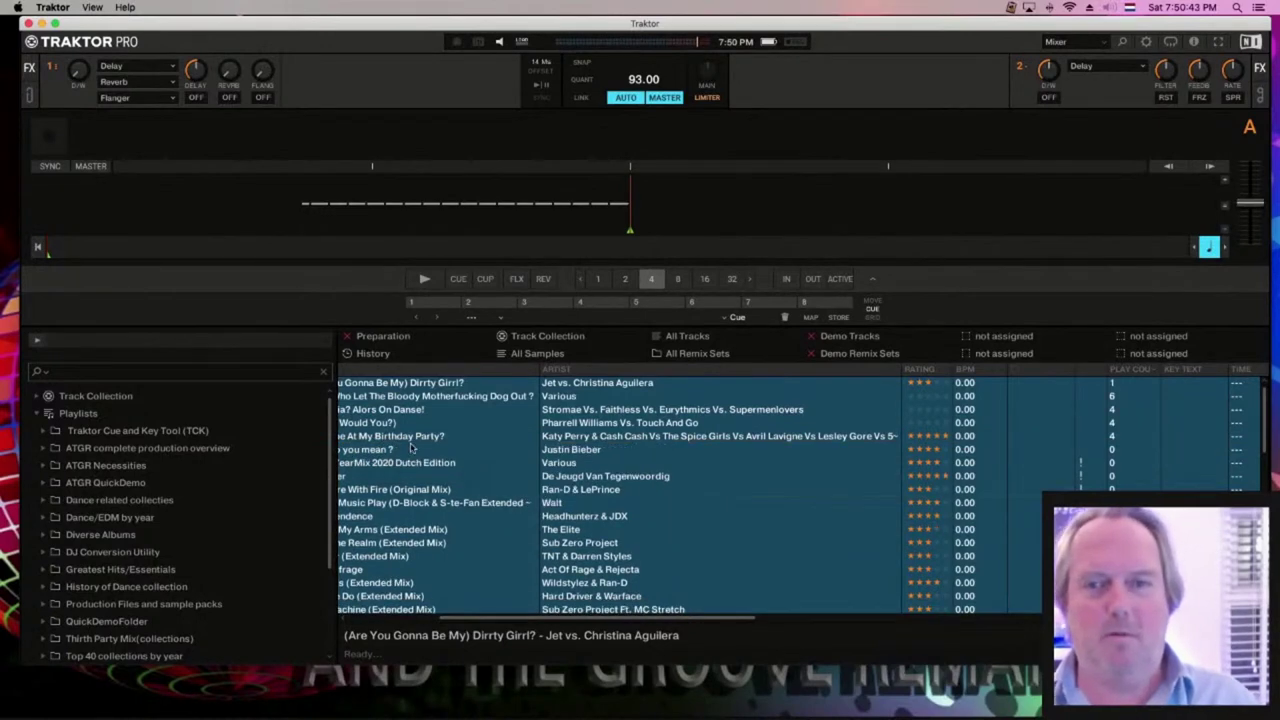
scroll(410, 448, left, 8)
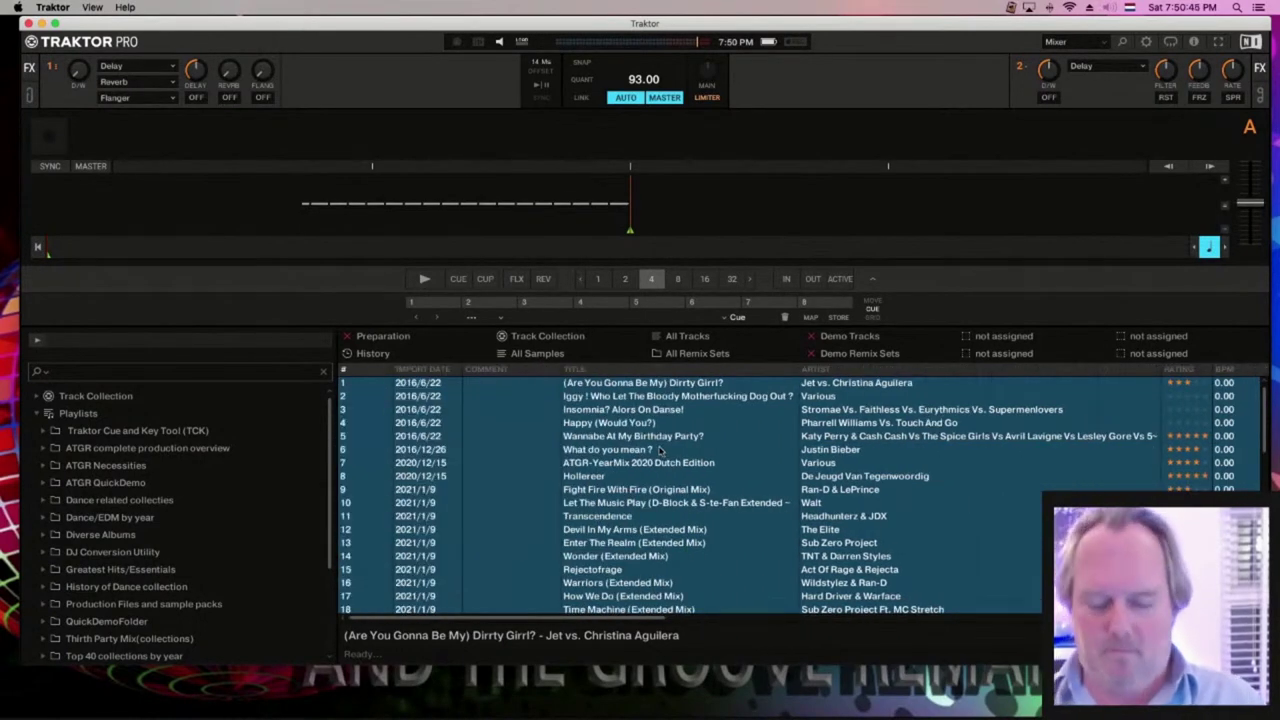
Open the Terrabyte drive from the desktop to check its folders, then close its window and return to Traktor
key(F11)
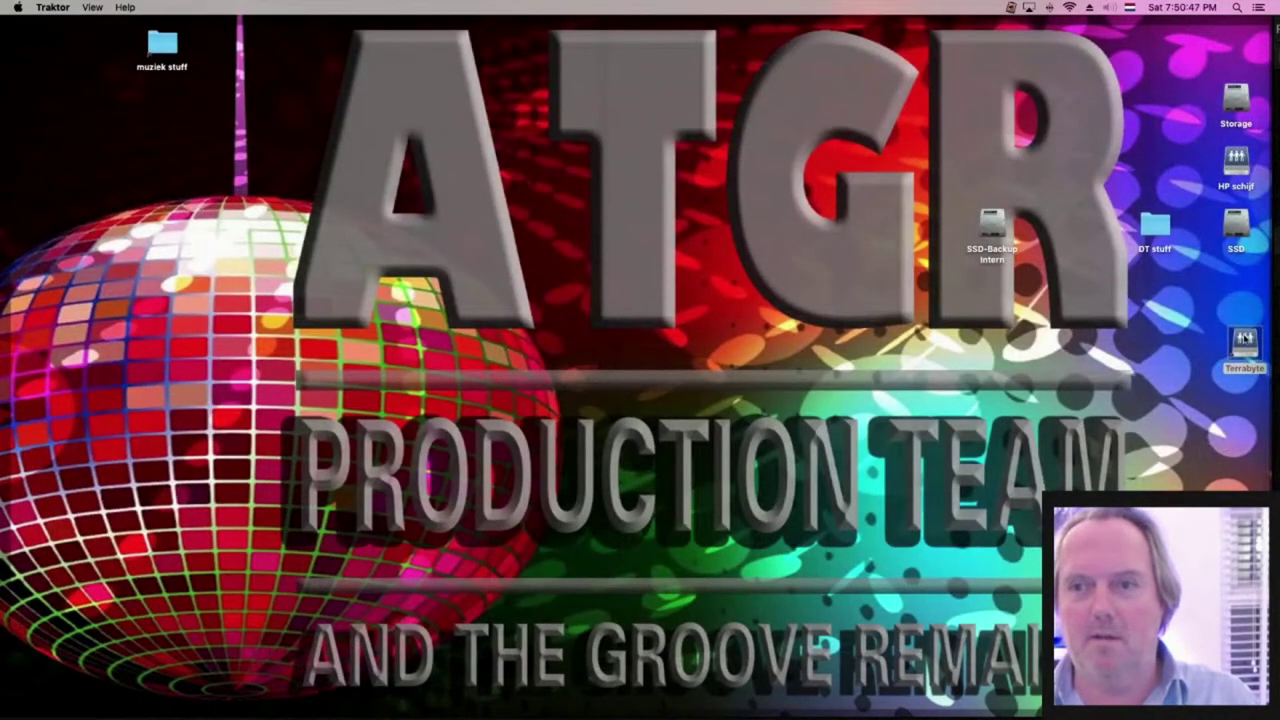
double_click(1243, 343)
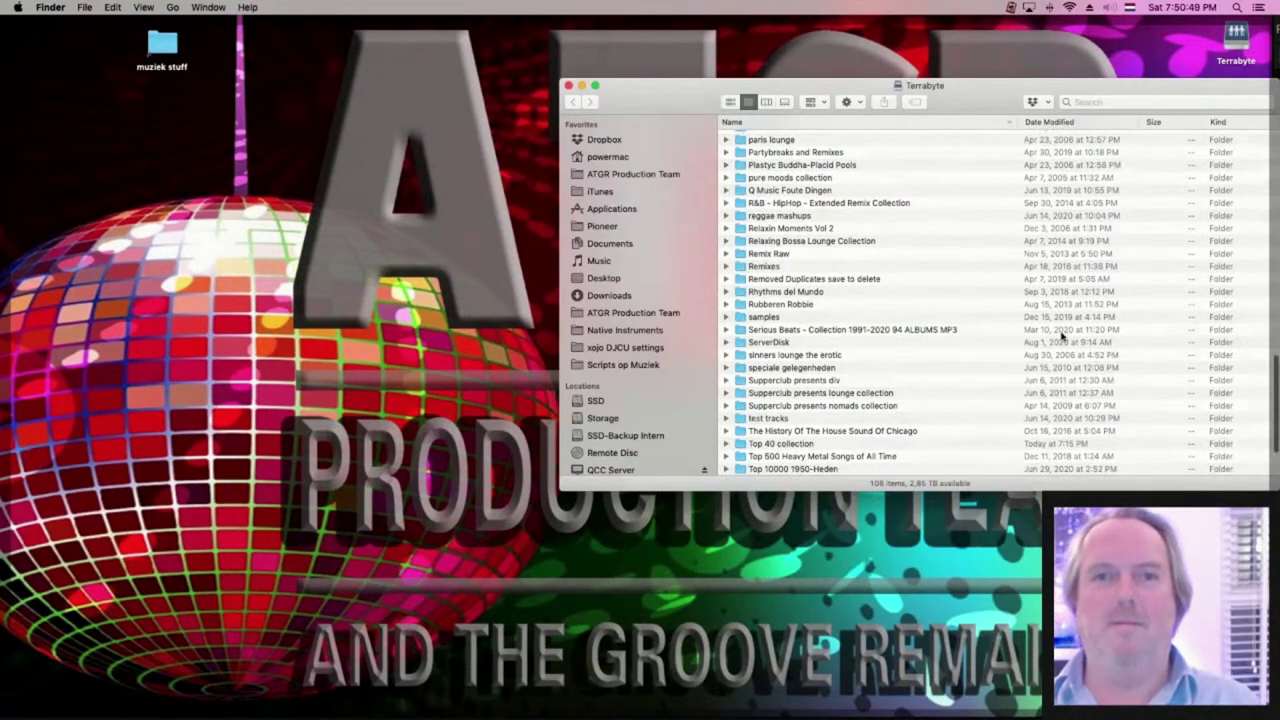
key(super+w)
key(F11)
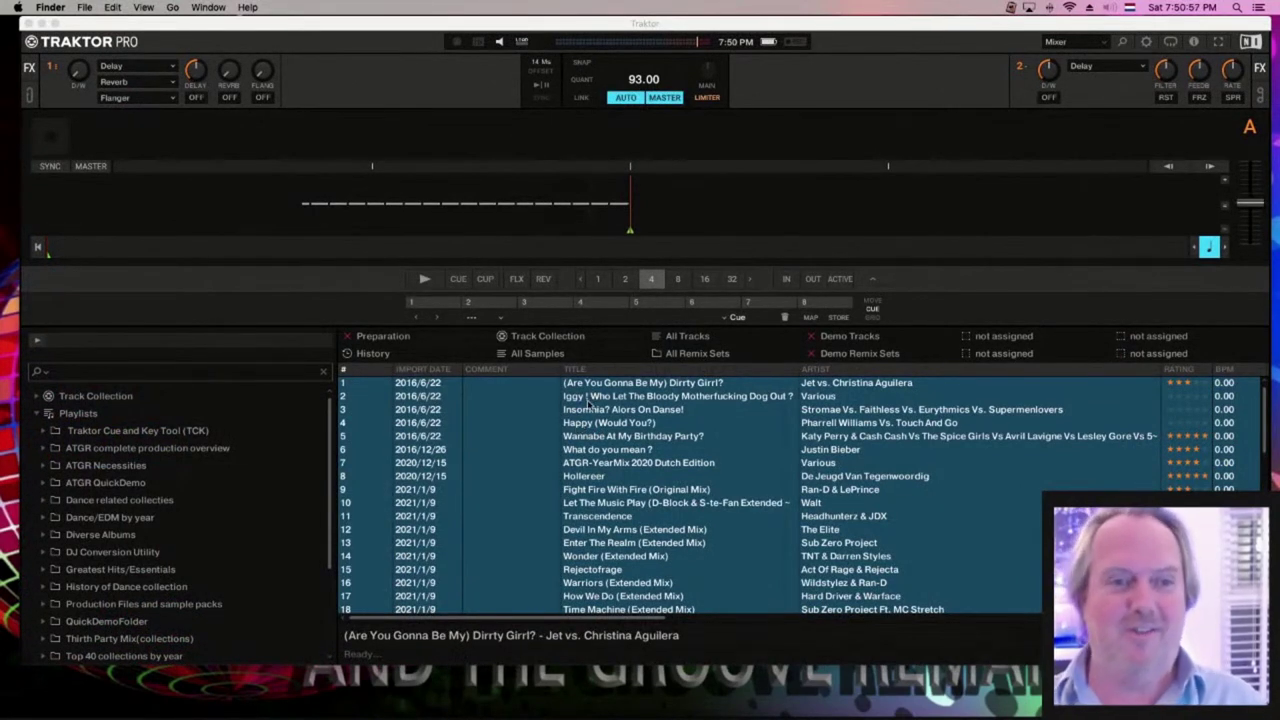
Move the track list's icon column with the exclamation marks to the front, before the track number column
scroll(590, 403, right, 5)
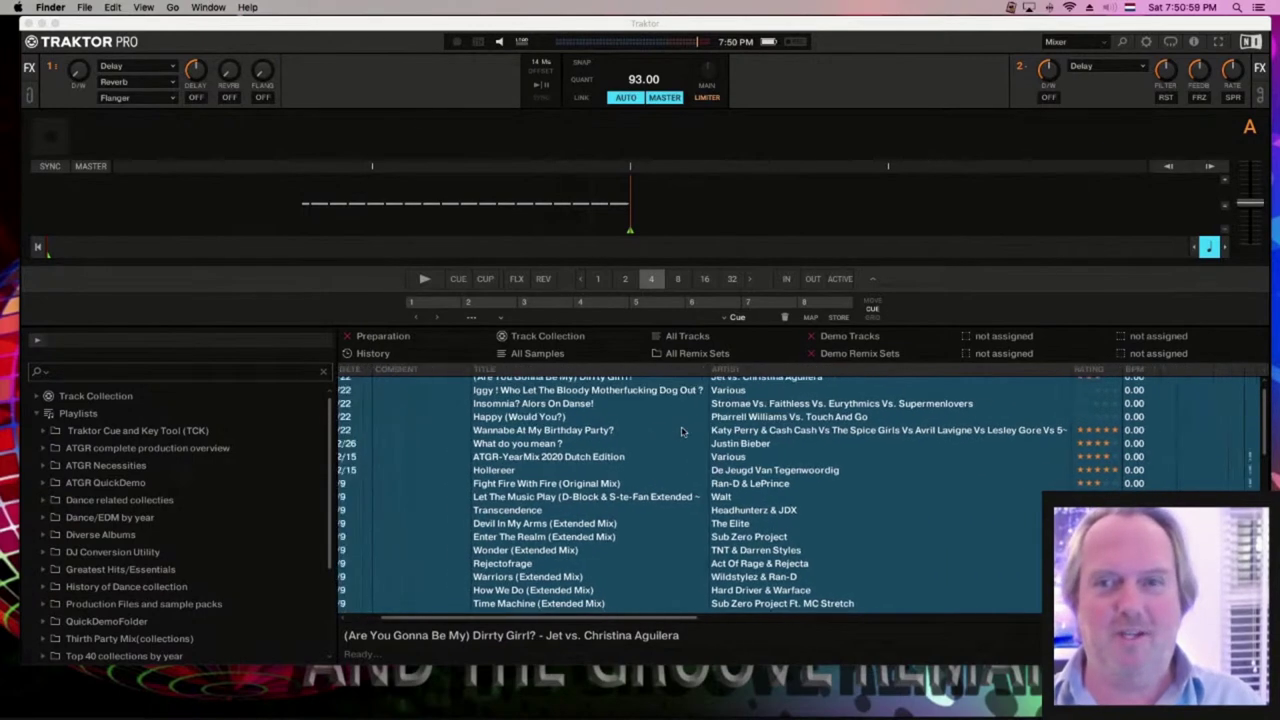
click(1190, 370)
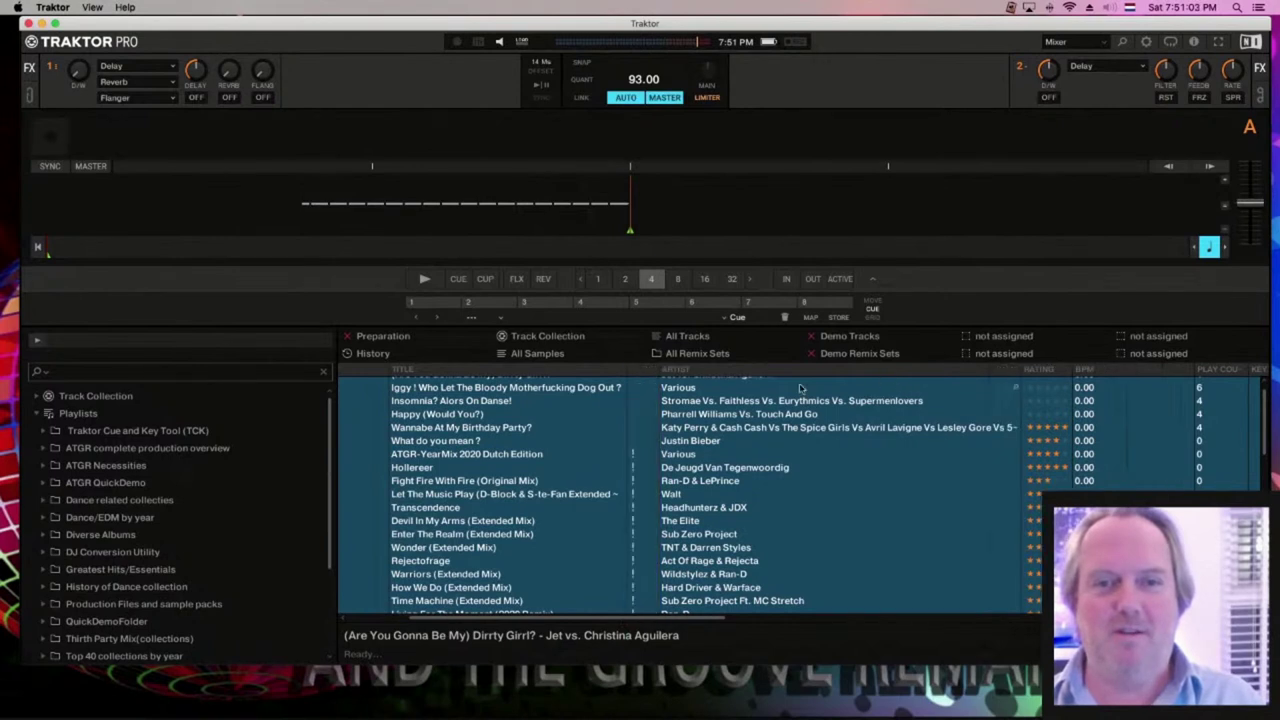
scroll(625, 386, left, 5)
drag(826, 370, 398, 373)
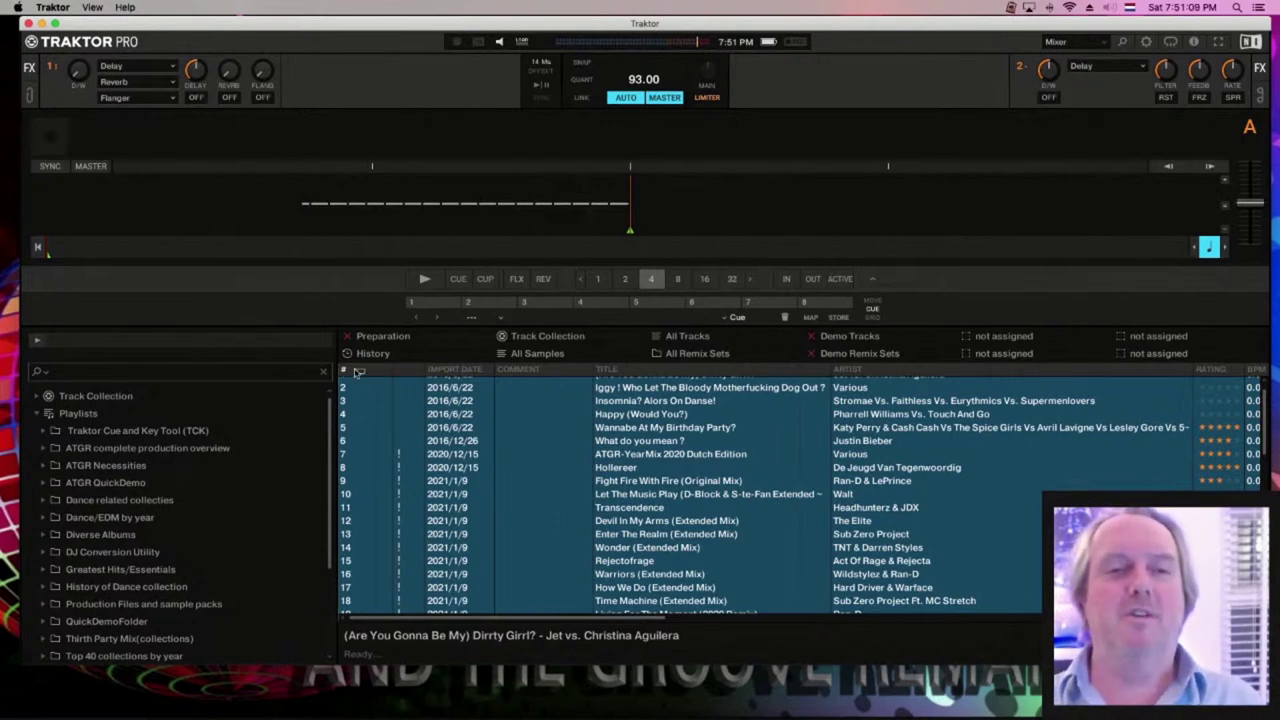
drag(402, 370, 386, 377)
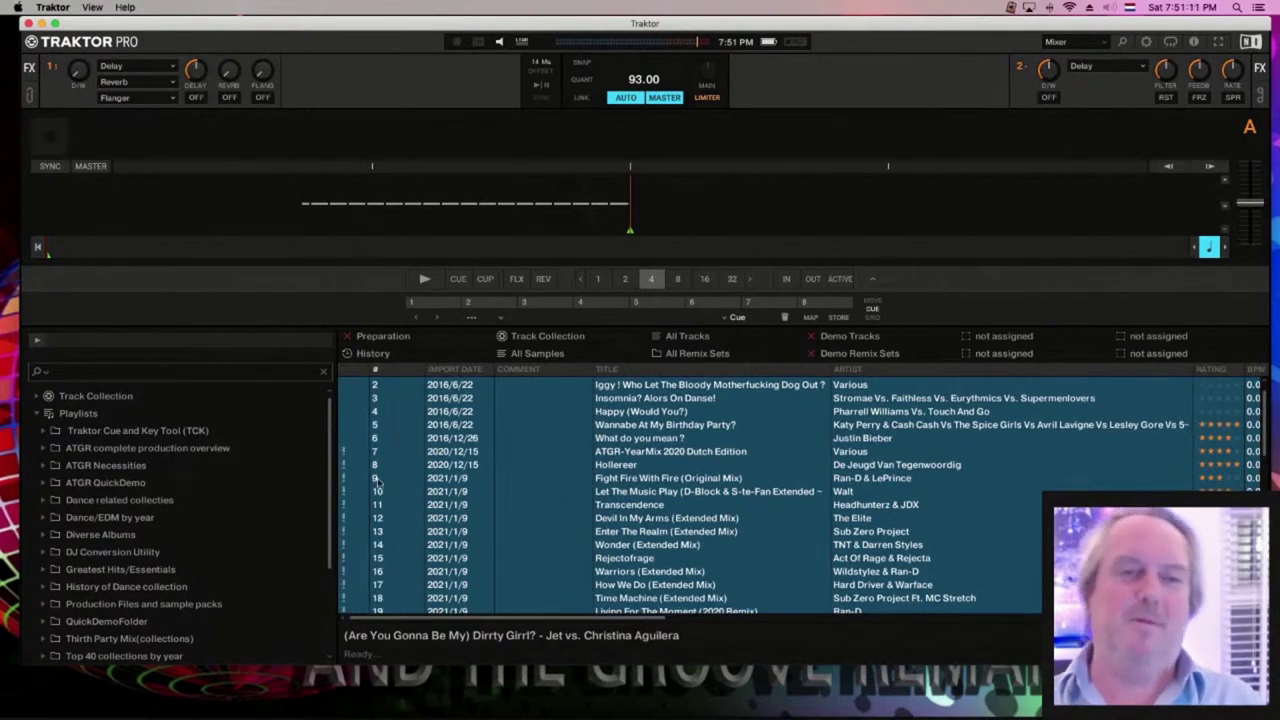
Select tracks 2 through 55 of the playlist and analyze them with the All option, leaving Parallel Processing off
click(699, 439)
click(688, 388)
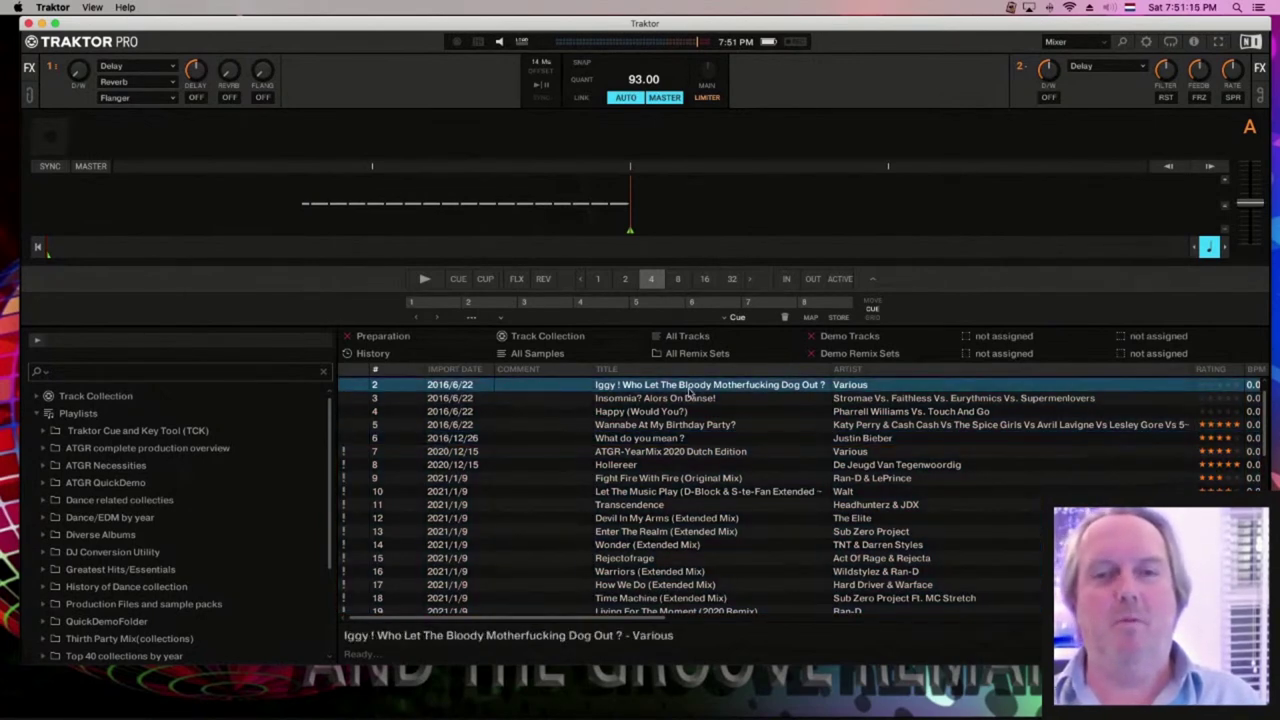
scroll(688, 393, down, 10)
shift+click(690, 607)
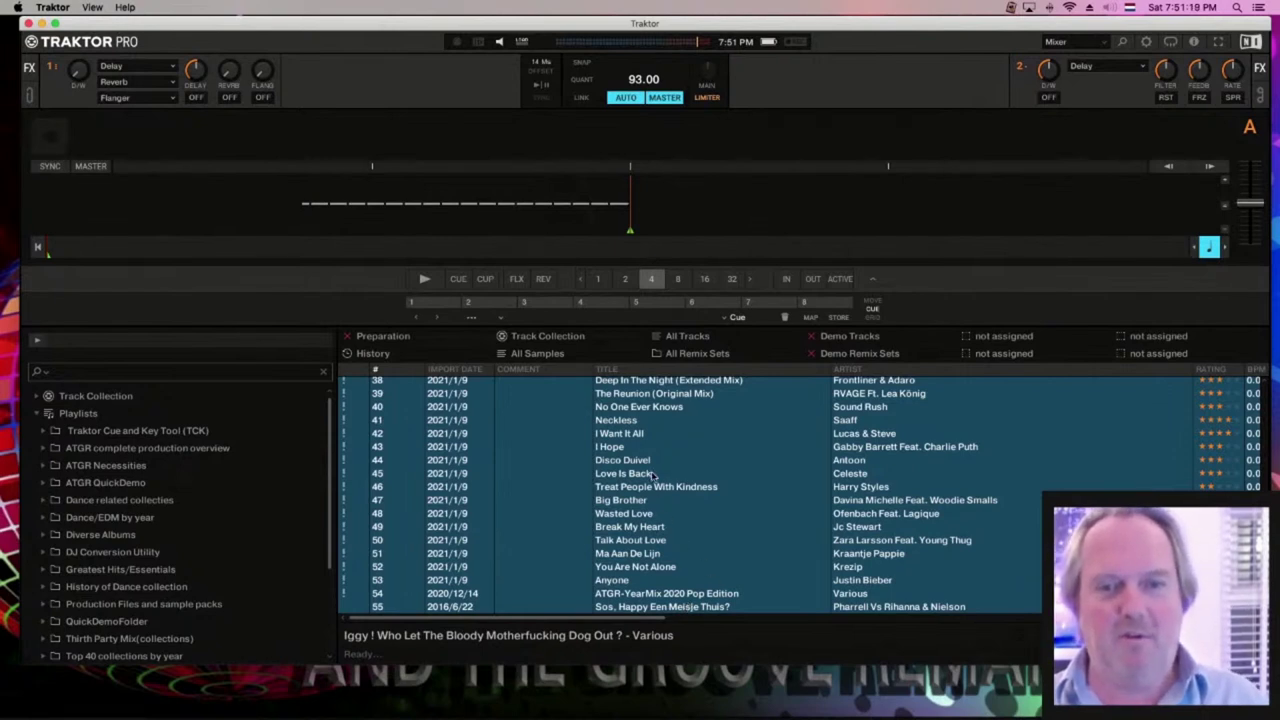
right_click(653, 431)
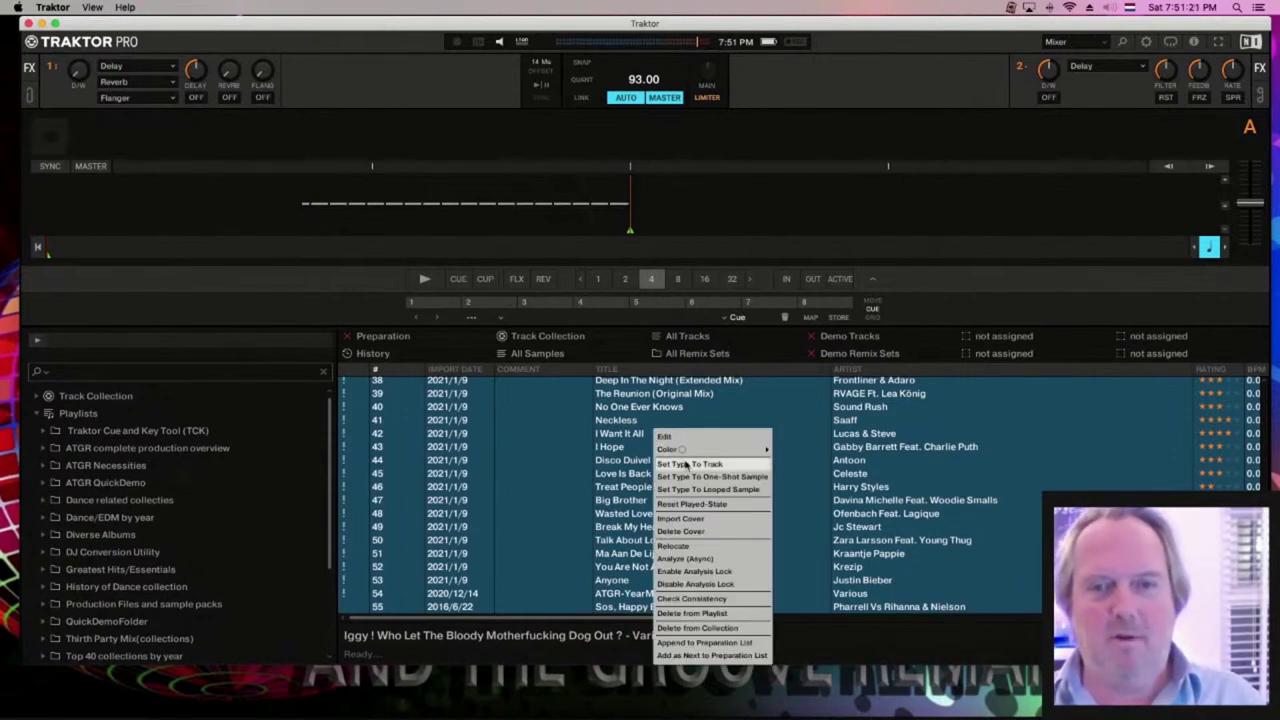
click(707, 560)
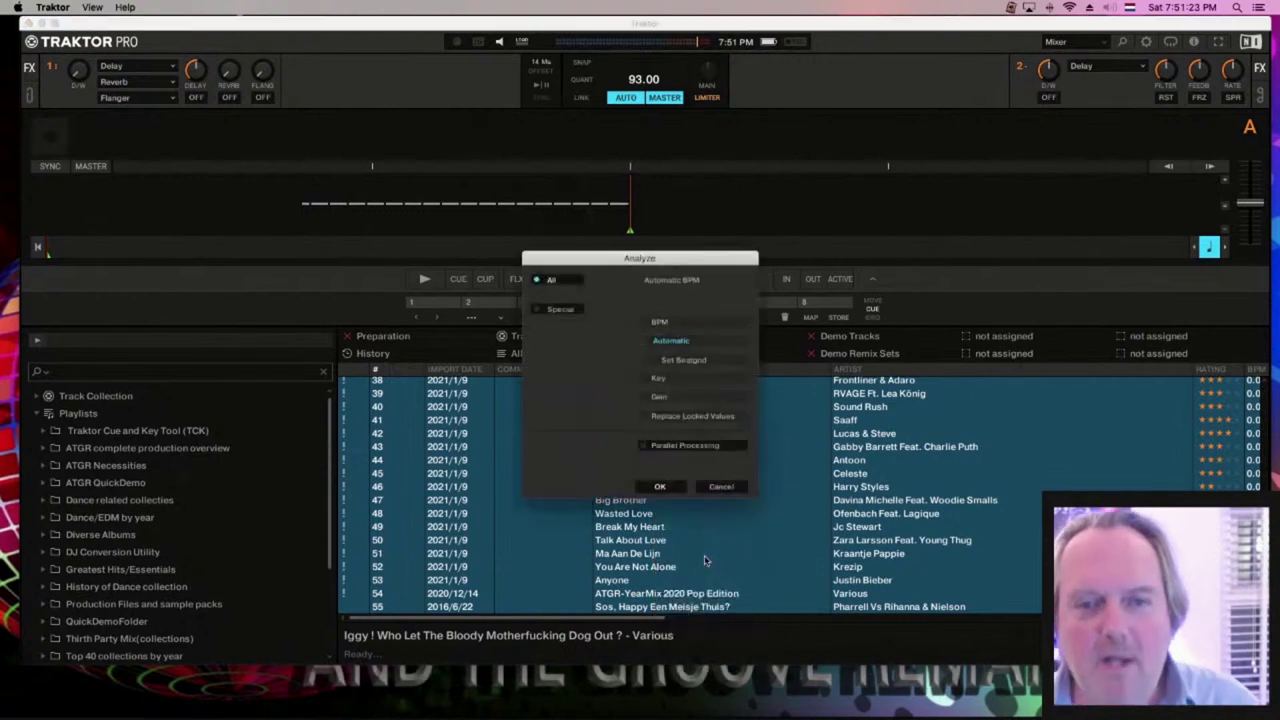
click(659, 487)
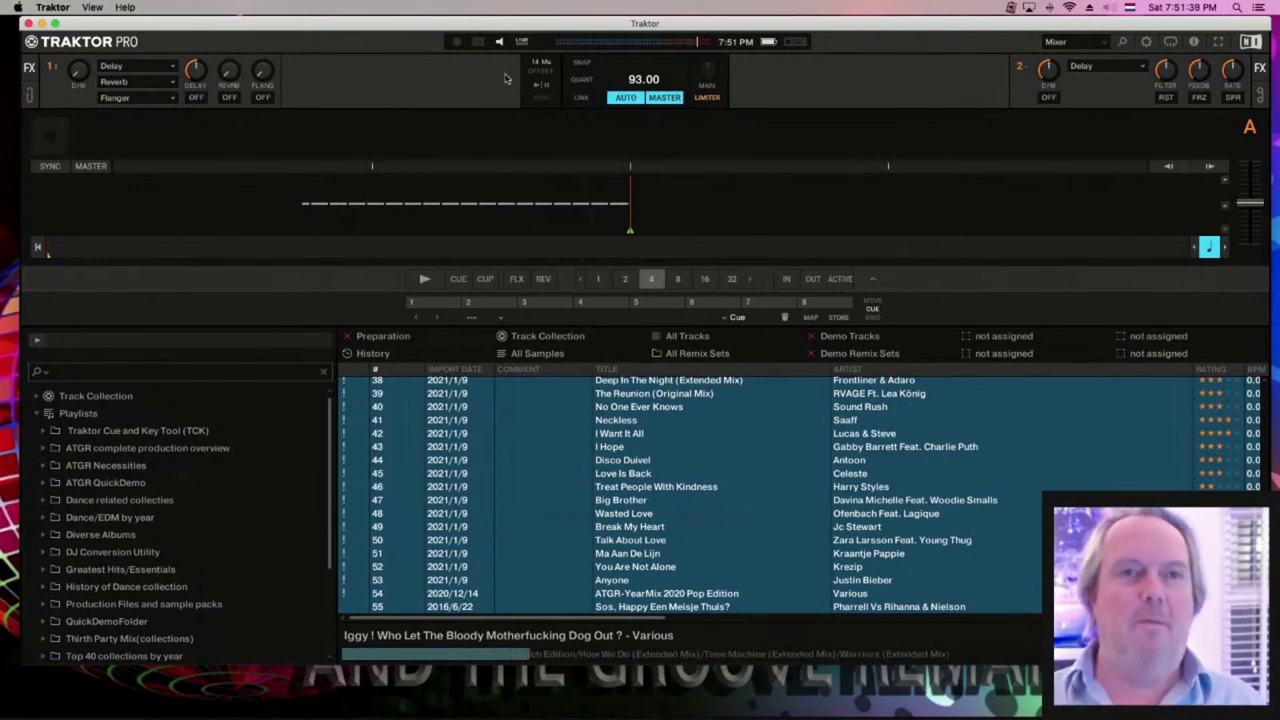
Launch Mixed In Key 8 and move the Traktor window aside so that both windows can be used together
drag(640, 22, 792, 22)
mouse_move(730, 716)
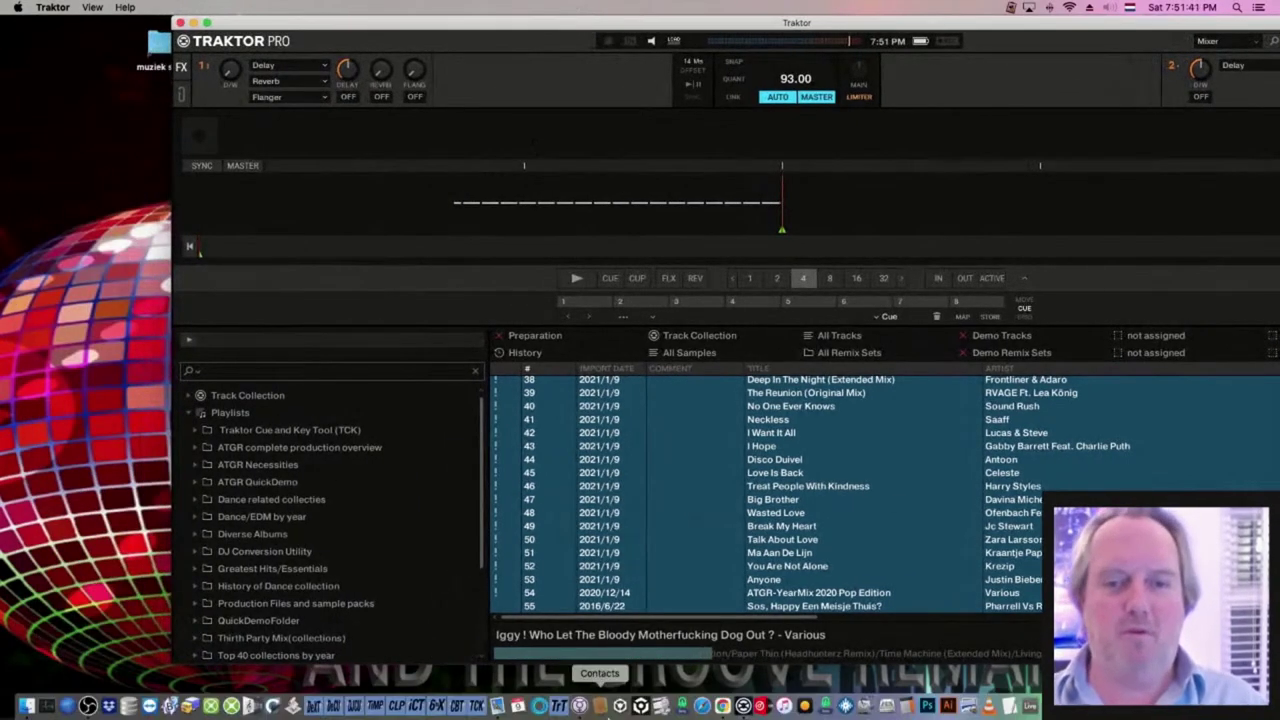
click(536, 706)
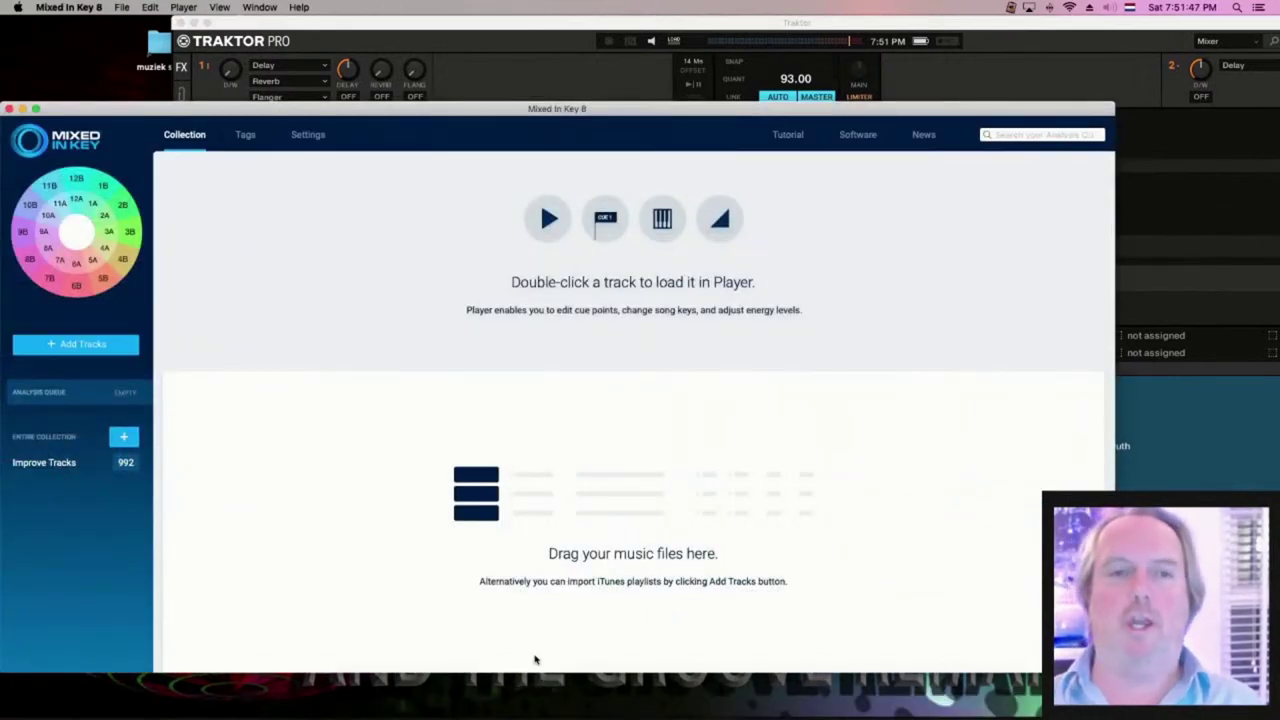
drag(602, 22, 918, 7)
Select every track in Traktor's "Analyze these first" playlist and add them to Mixed In Key's analysis queue
click(1020, 527)
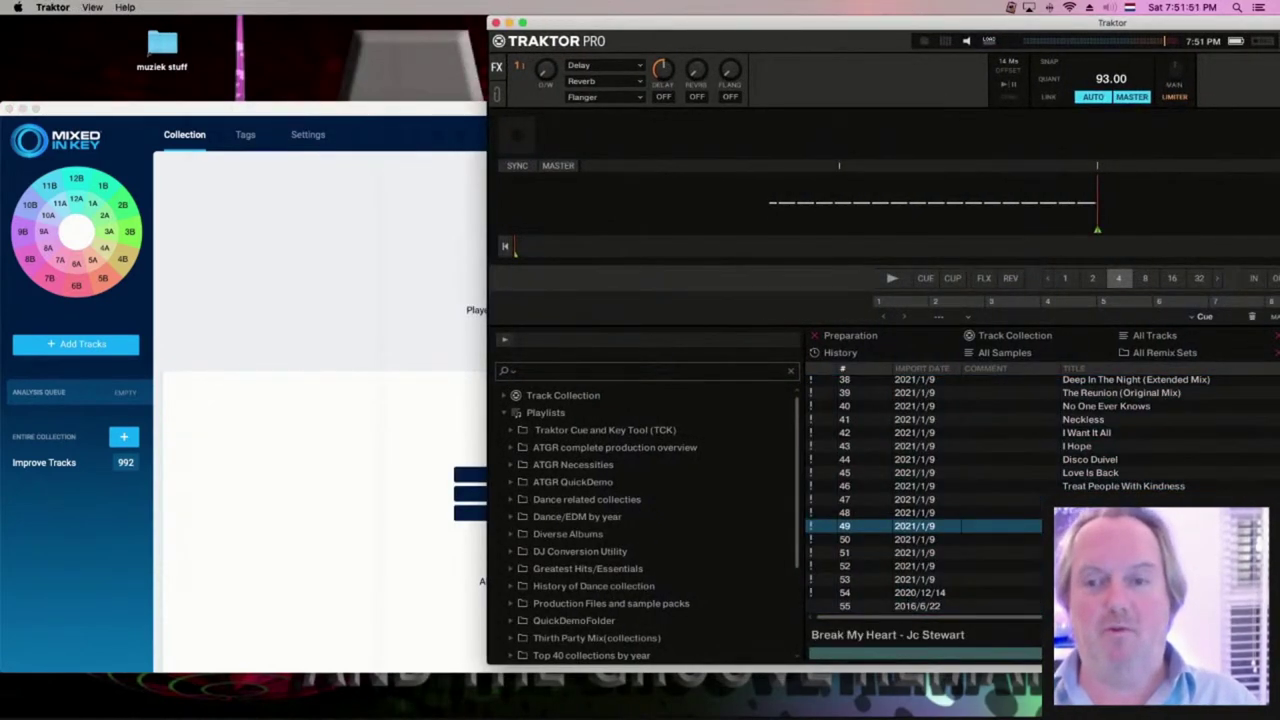
key(End)
scroll(925, 495, up, 10)
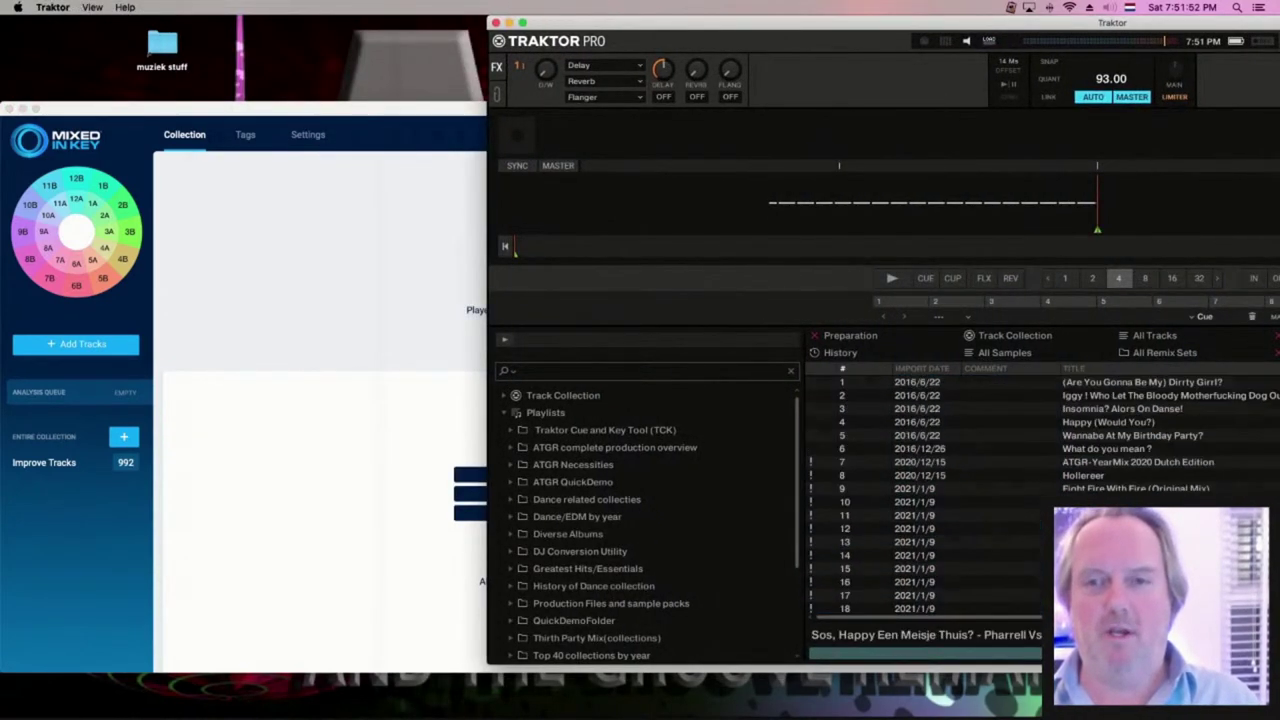
shift+click(1102, 383)
scroll(940, 505, down, 5)
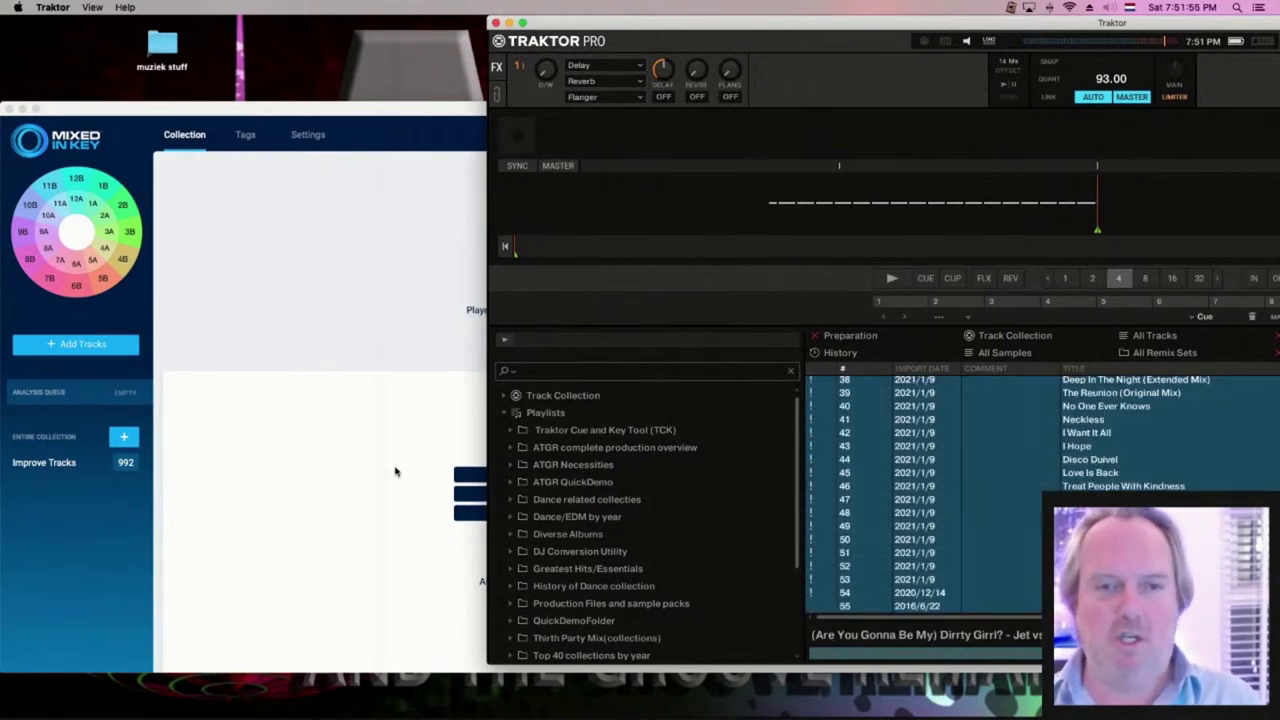
drag(395, 472, 291, 486)
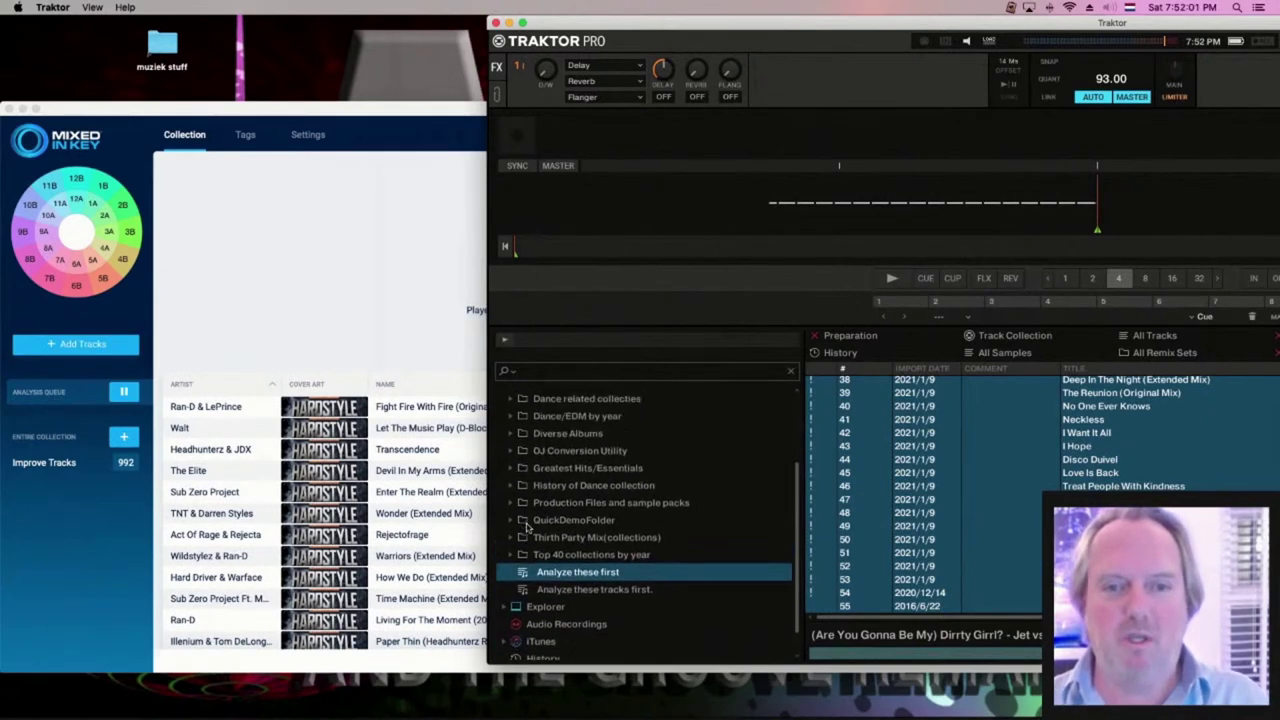
Open the "Whodini - Whodini - 1983" playlist under Diverse Albums 2021 and add all its tracks to Mixed In Key's analysis queue
scroll(527, 528, up, 3)
click(514, 524)
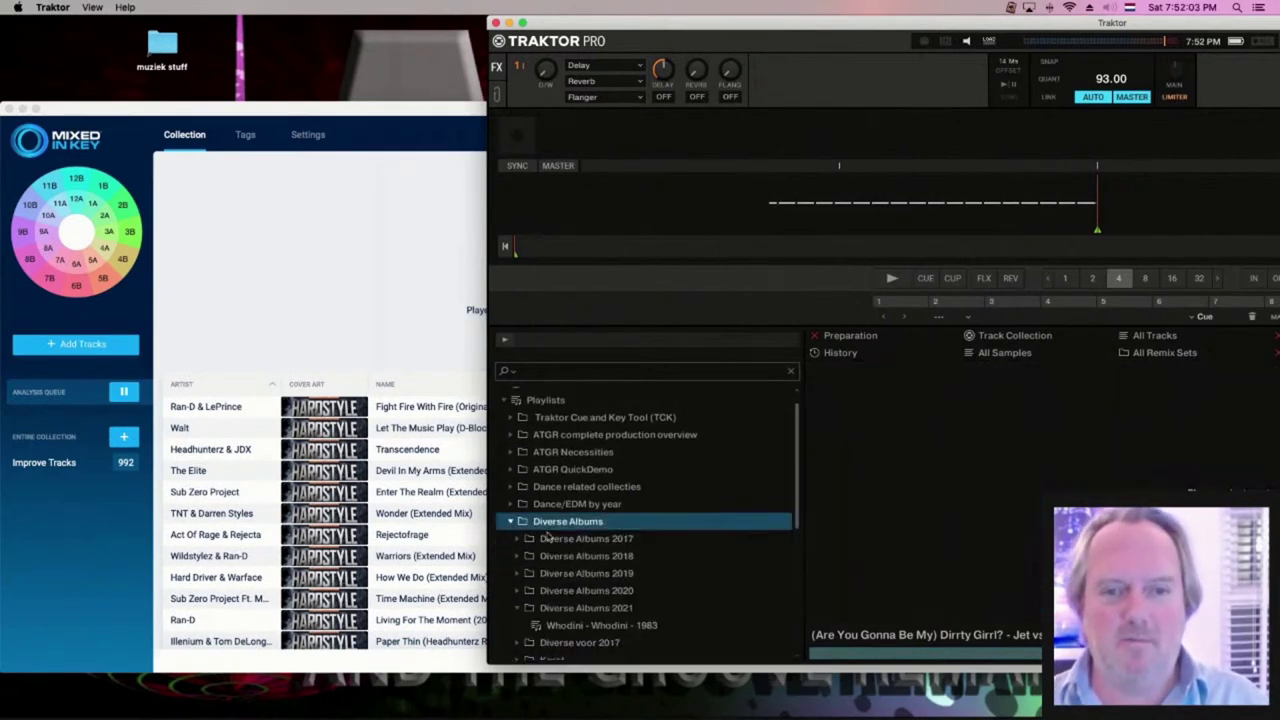
scroll(580, 490, down, 4)
click(585, 470)
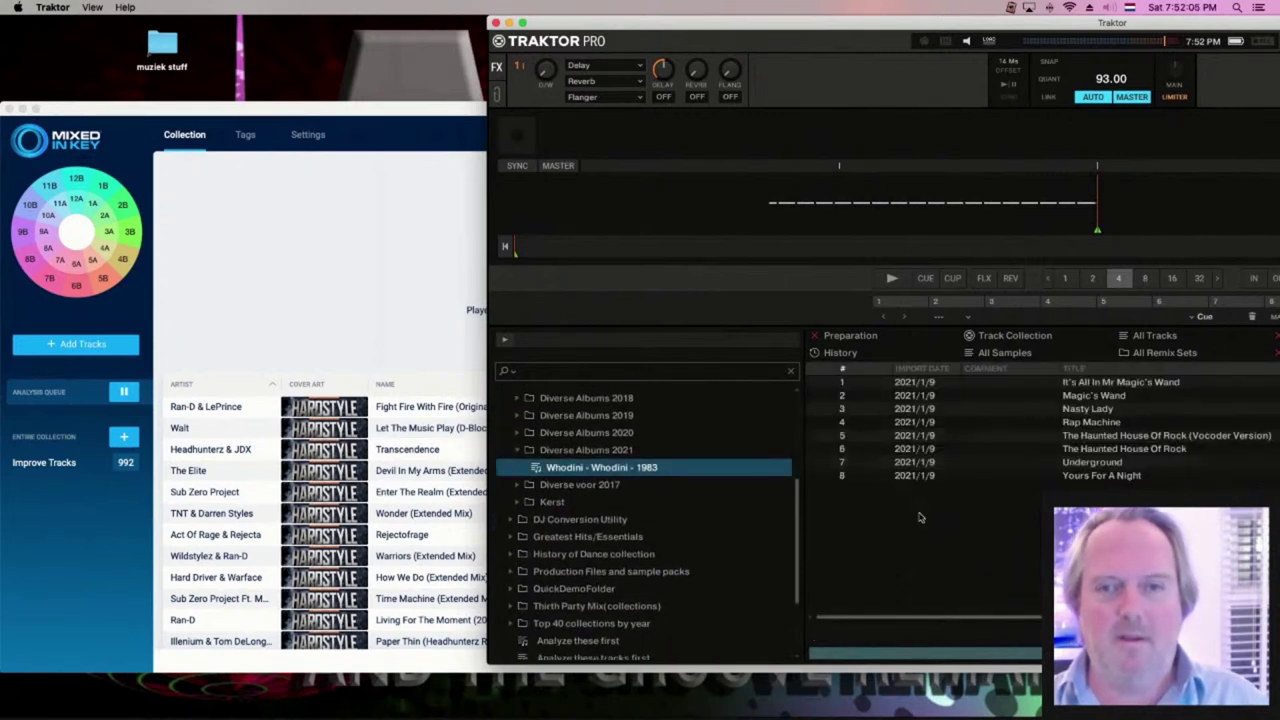
click(1075, 475)
shift+click(1074, 384)
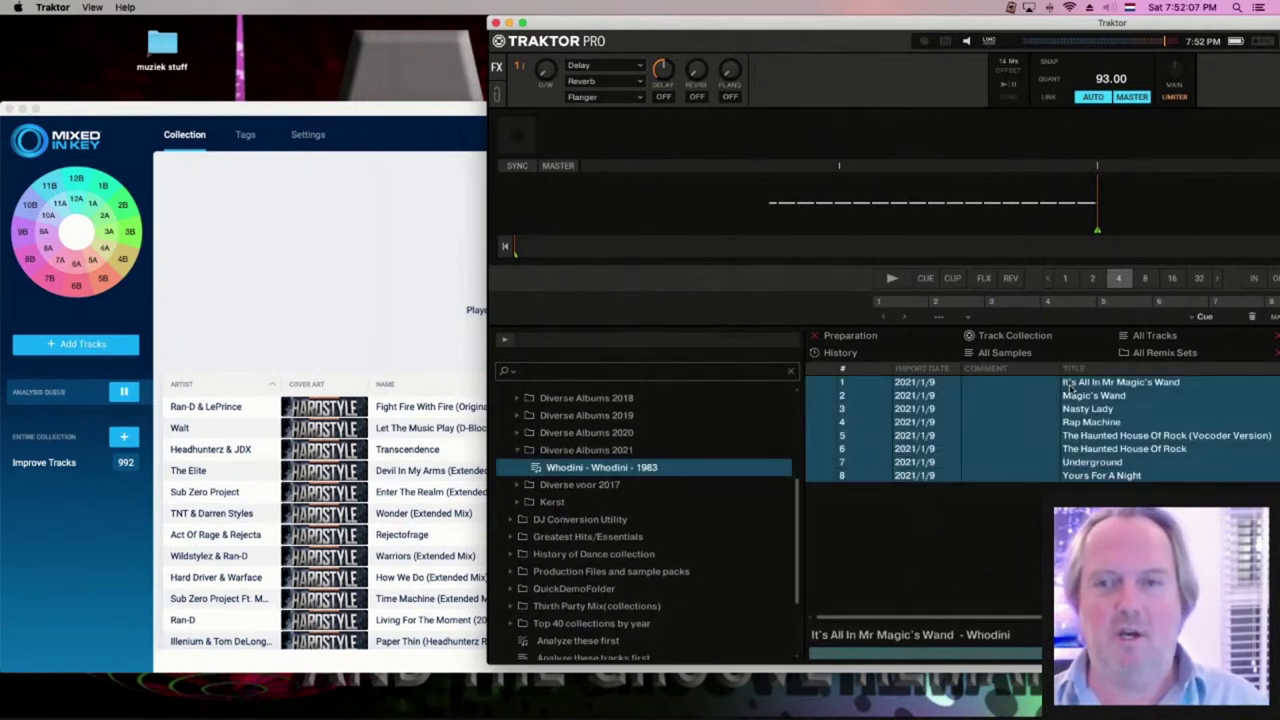
drag(1074, 390, 388, 447)
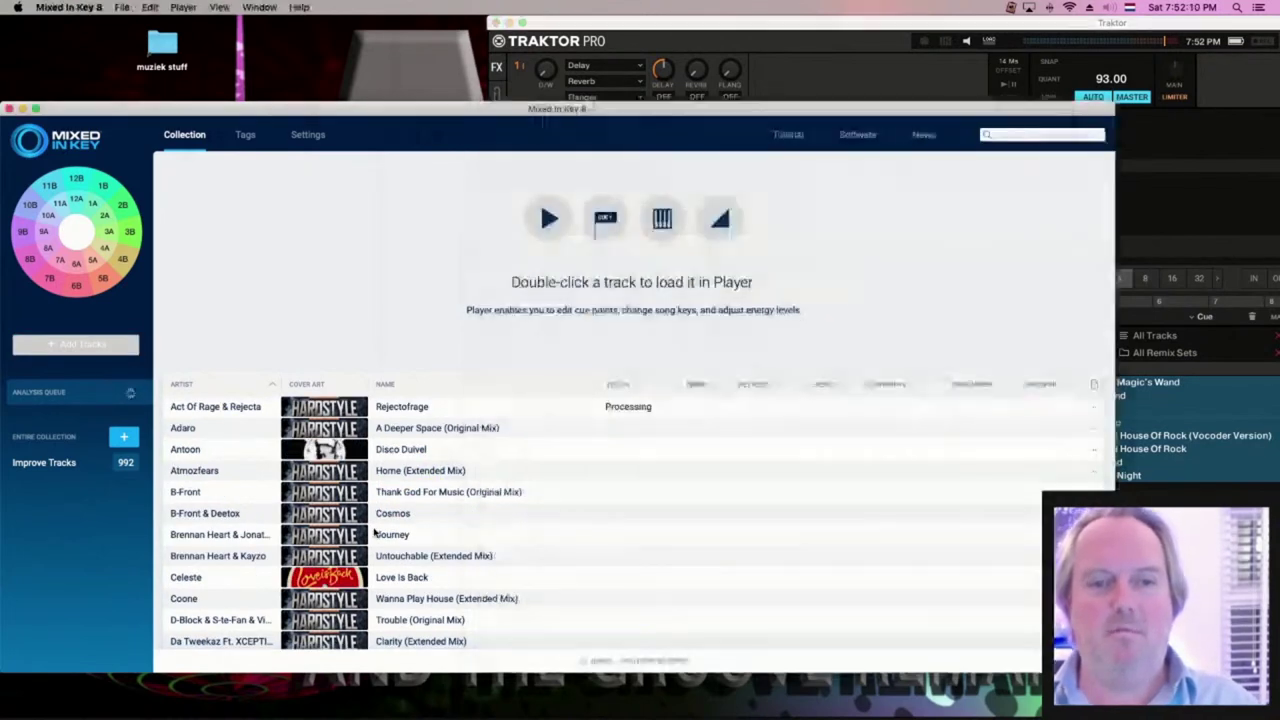
Check the queued tracks in Mixed In Key, then return to Traktor and move its window back over Mixed In Key
click(373, 534)
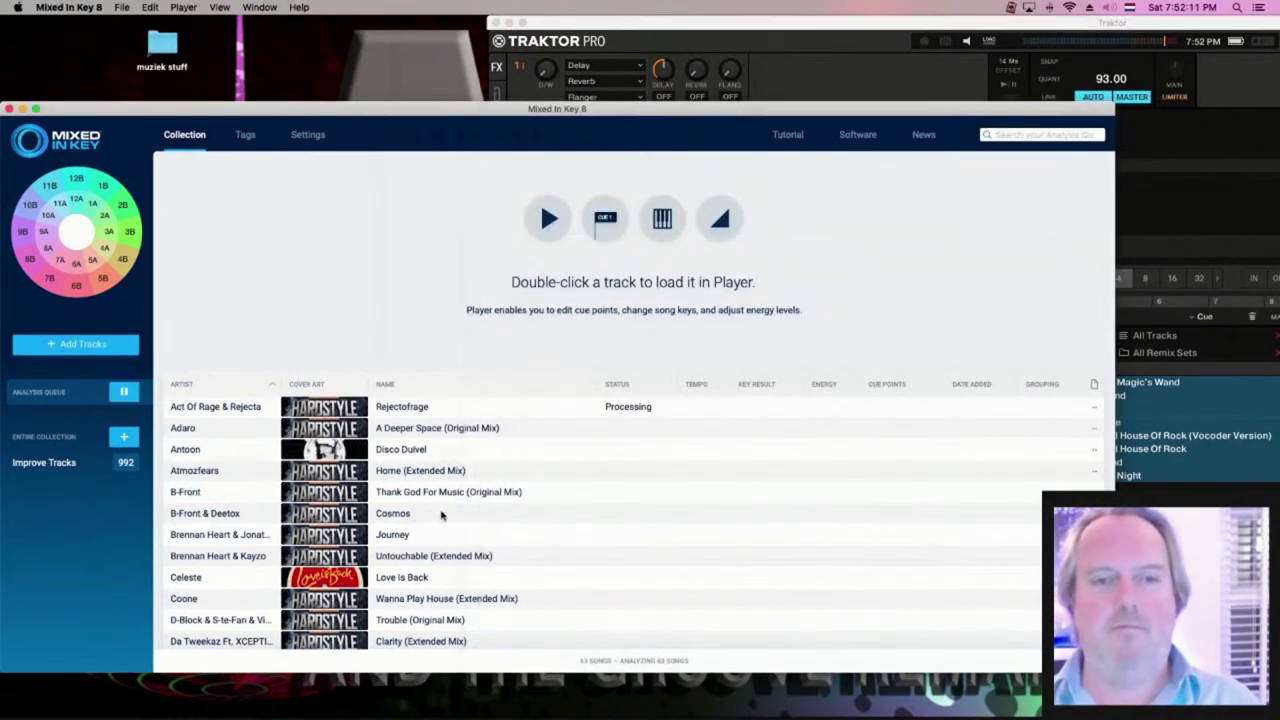
scroll(395, 560, down, 15)
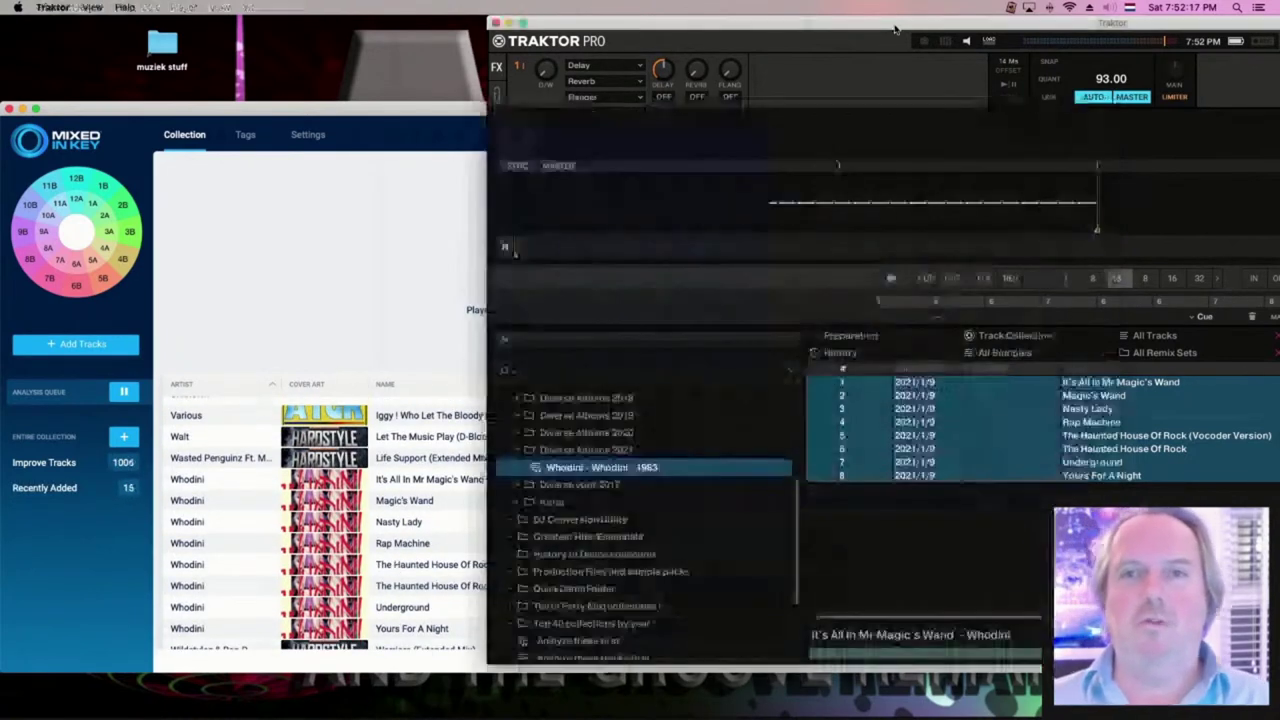
click(906, 24)
drag(797, 17, 385, 28)
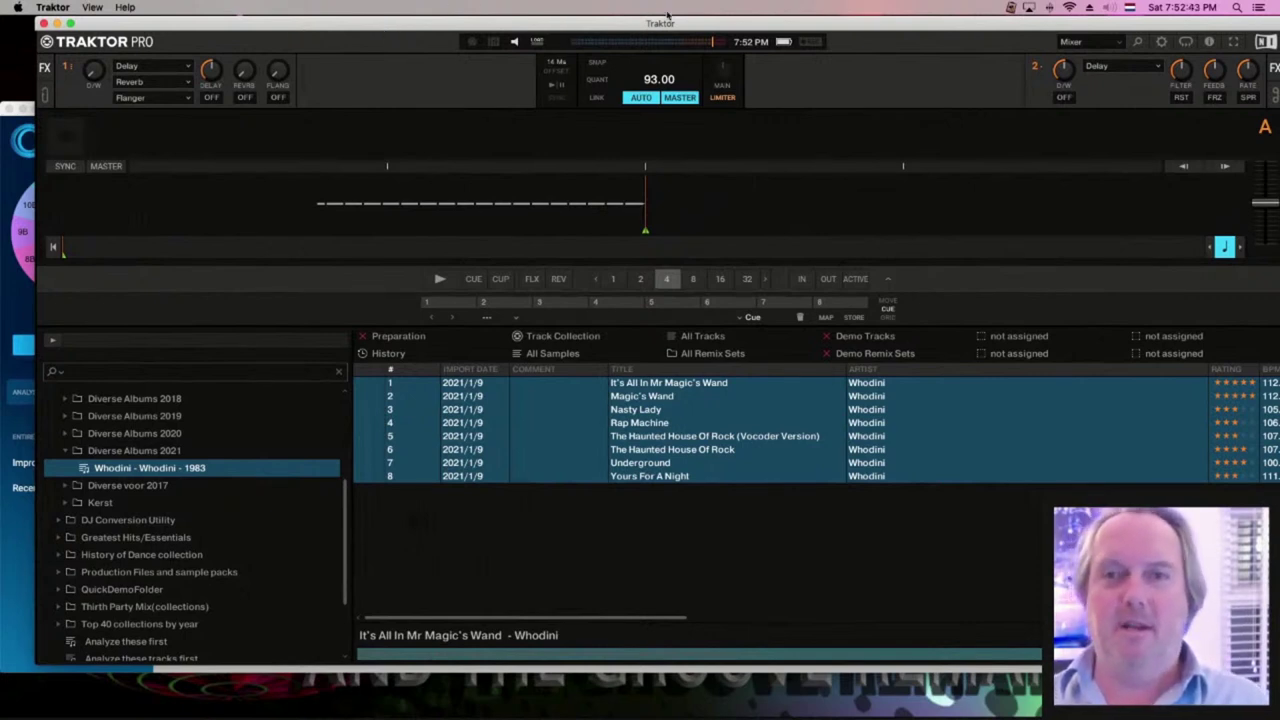
Open the "Analyze these first" playlist in Traktor and examine its tracks' comment, BPM, key text and time columns
drag(966, 22, 916, 23)
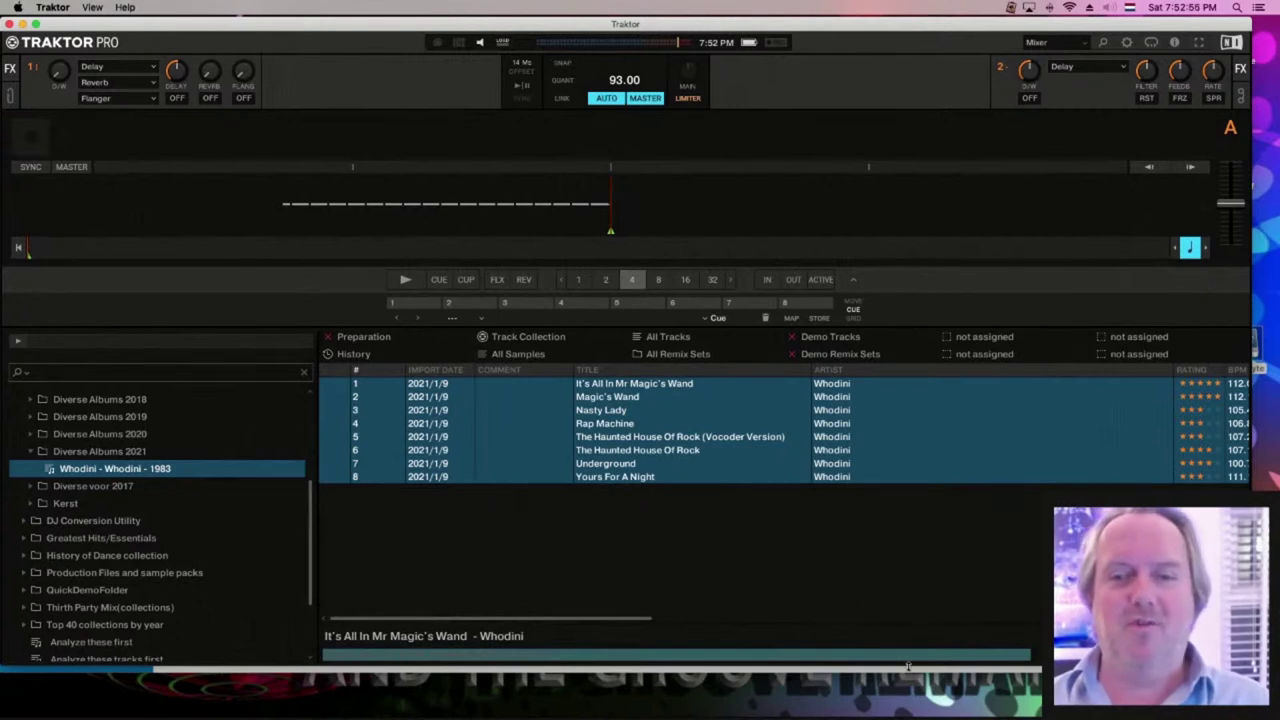
scroll(233, 561, down, 3)
click(185, 566)
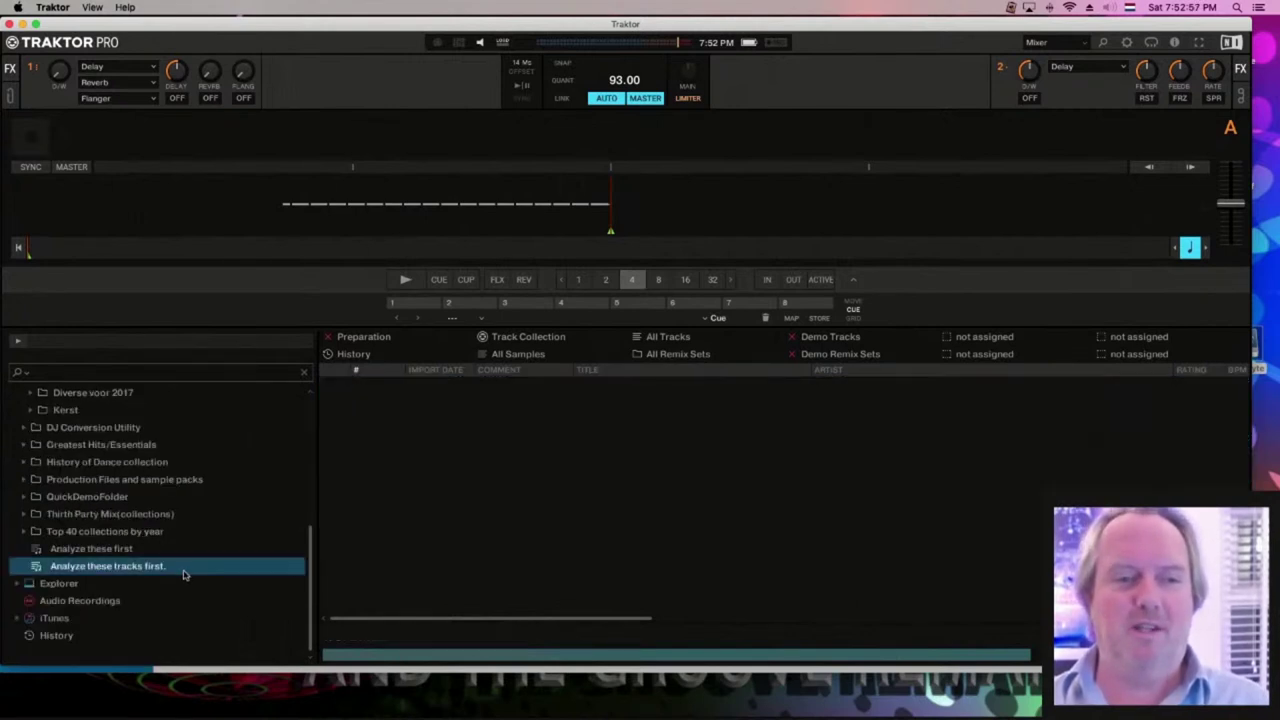
click(155, 549)
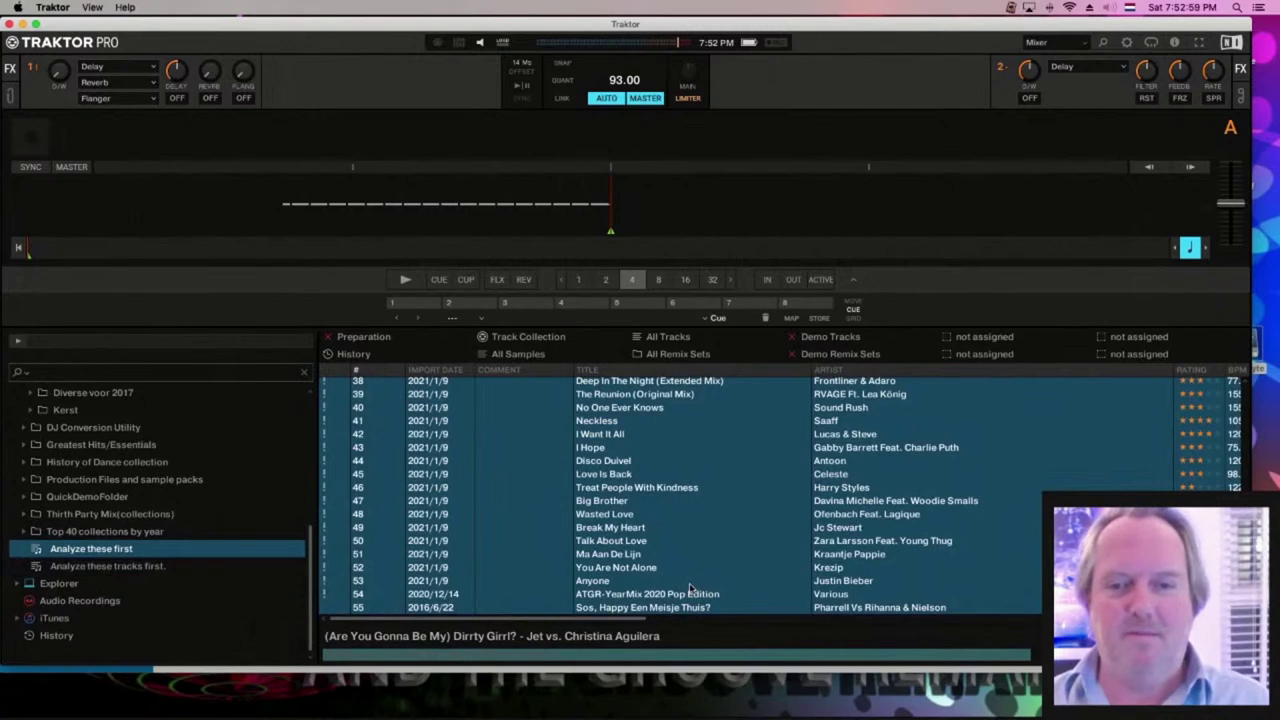
scroll(690, 590, up, 10)
scroll(700, 591, right, 10)
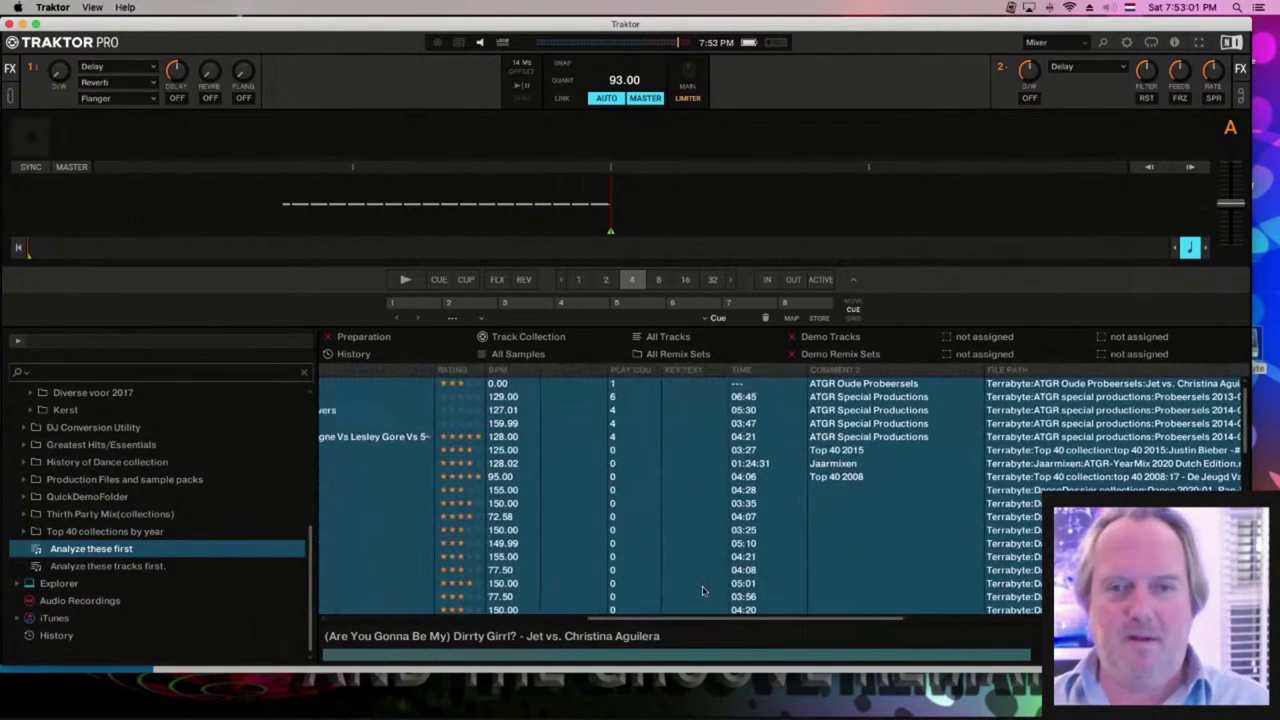
scroll(703, 591, left, 3)
scroll(620, 397, left, 9)
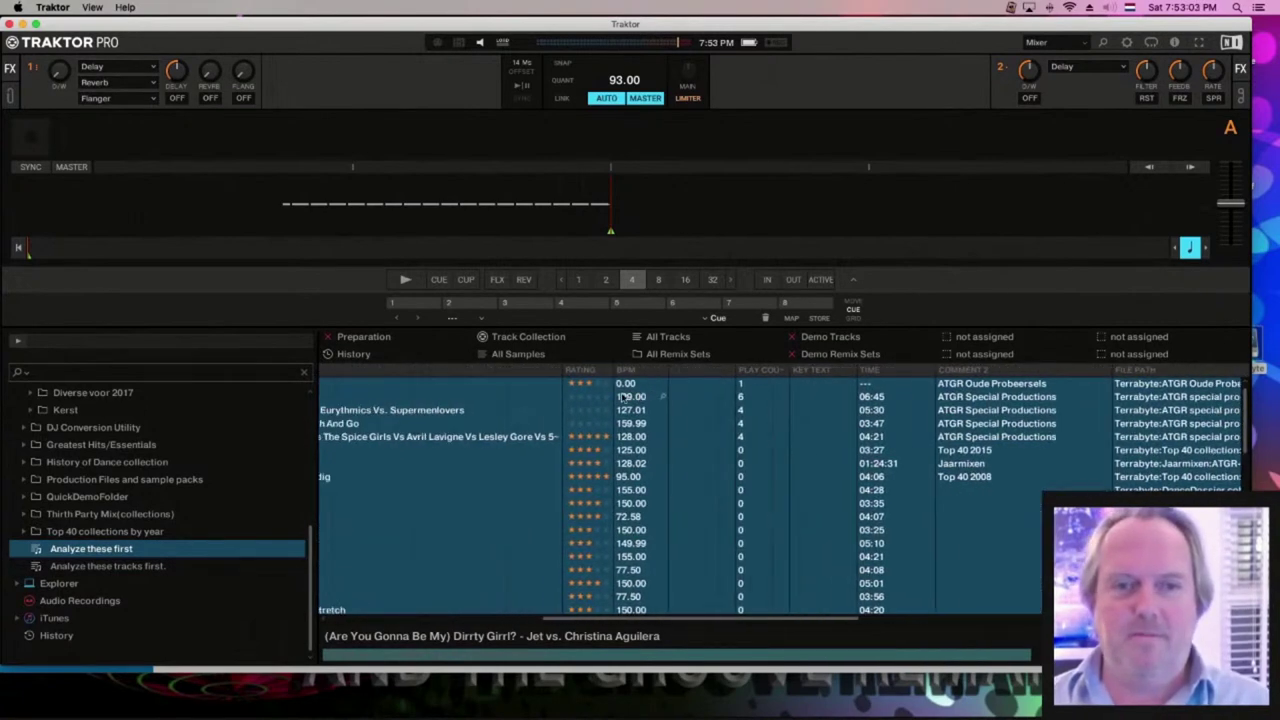
scroll(620, 397, down, 1)
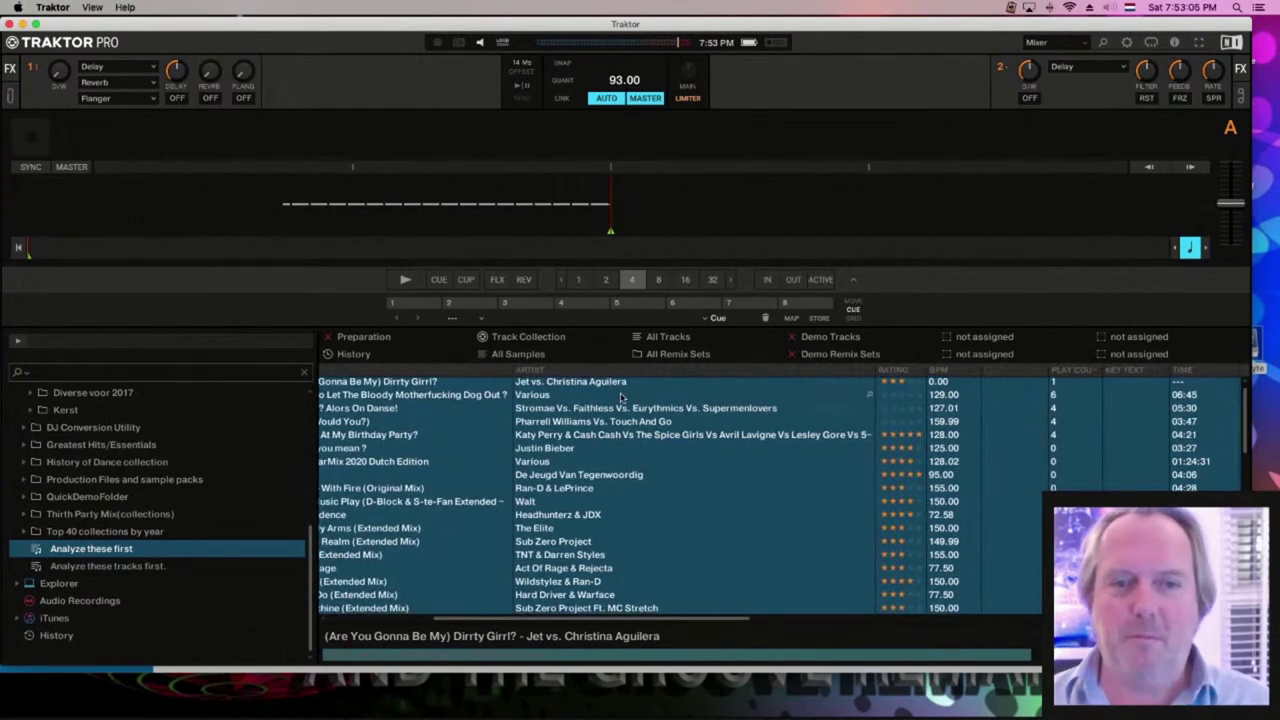
scroll(560, 423, right, 3)
scroll(560, 423, down, 1)
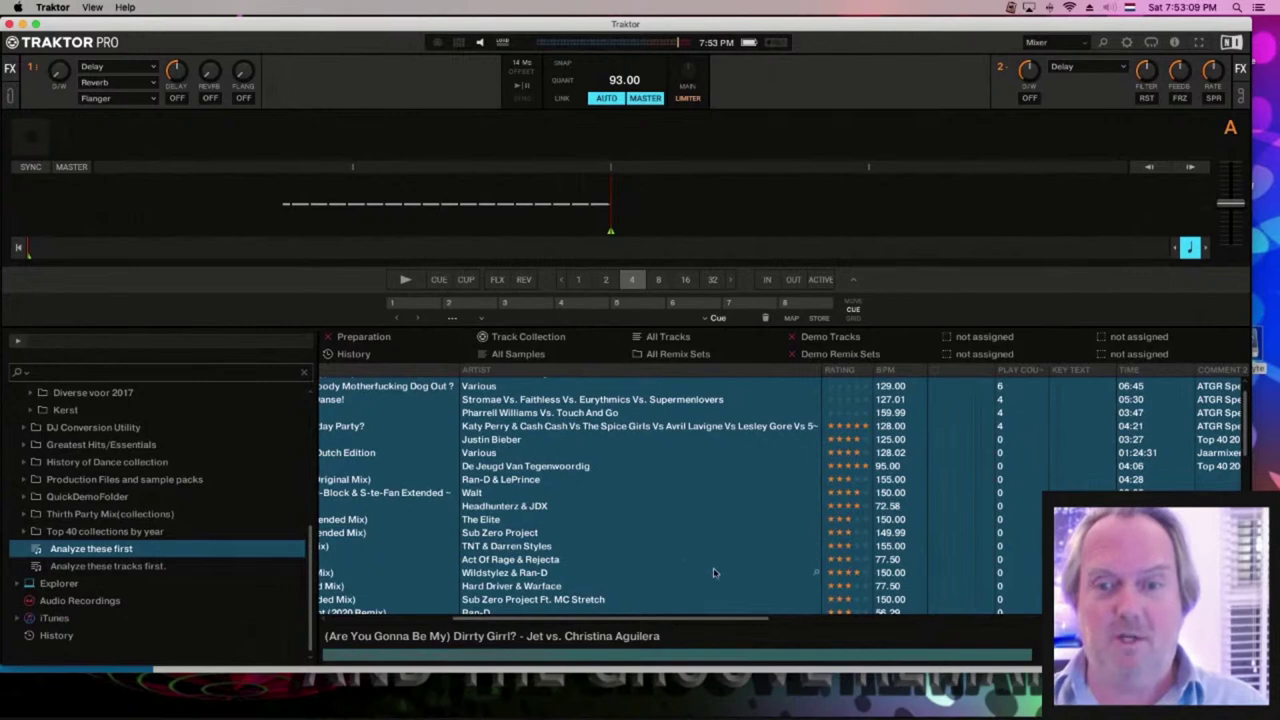
Switch to Mixed In Key, cancel its cue point export to Traktor, and return to Traktor
click(539, 706)
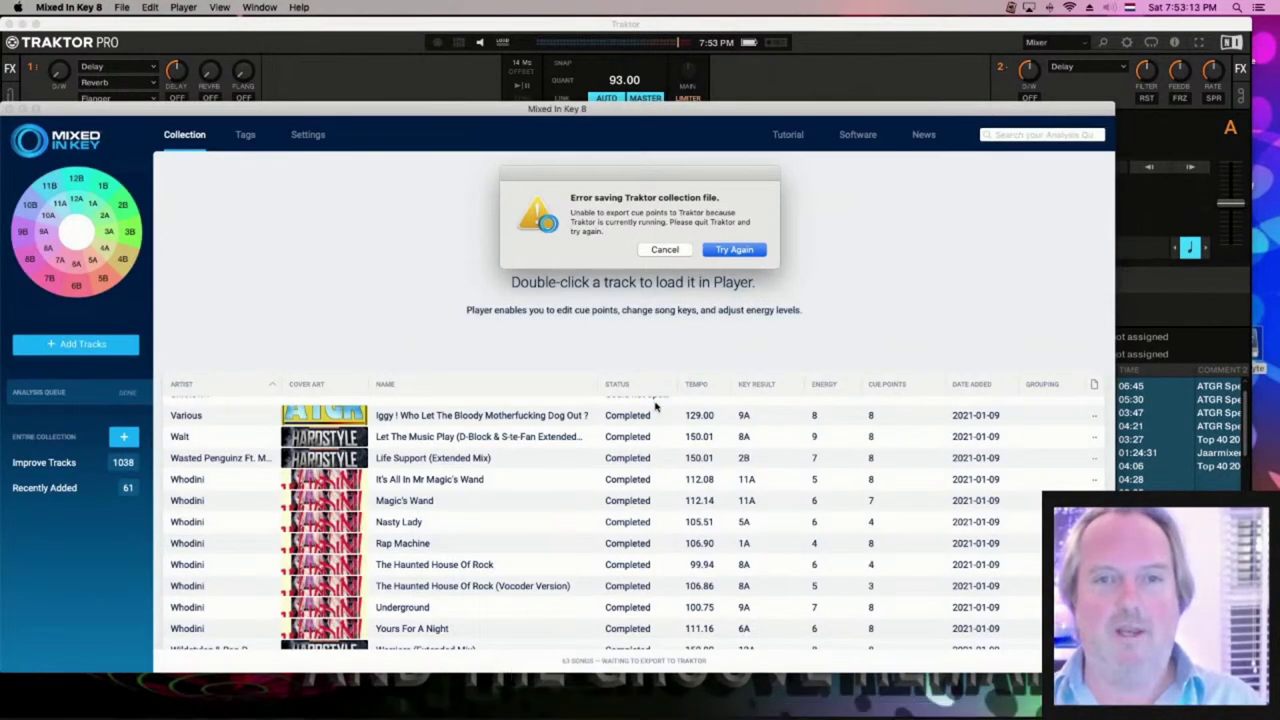
click(665, 250)
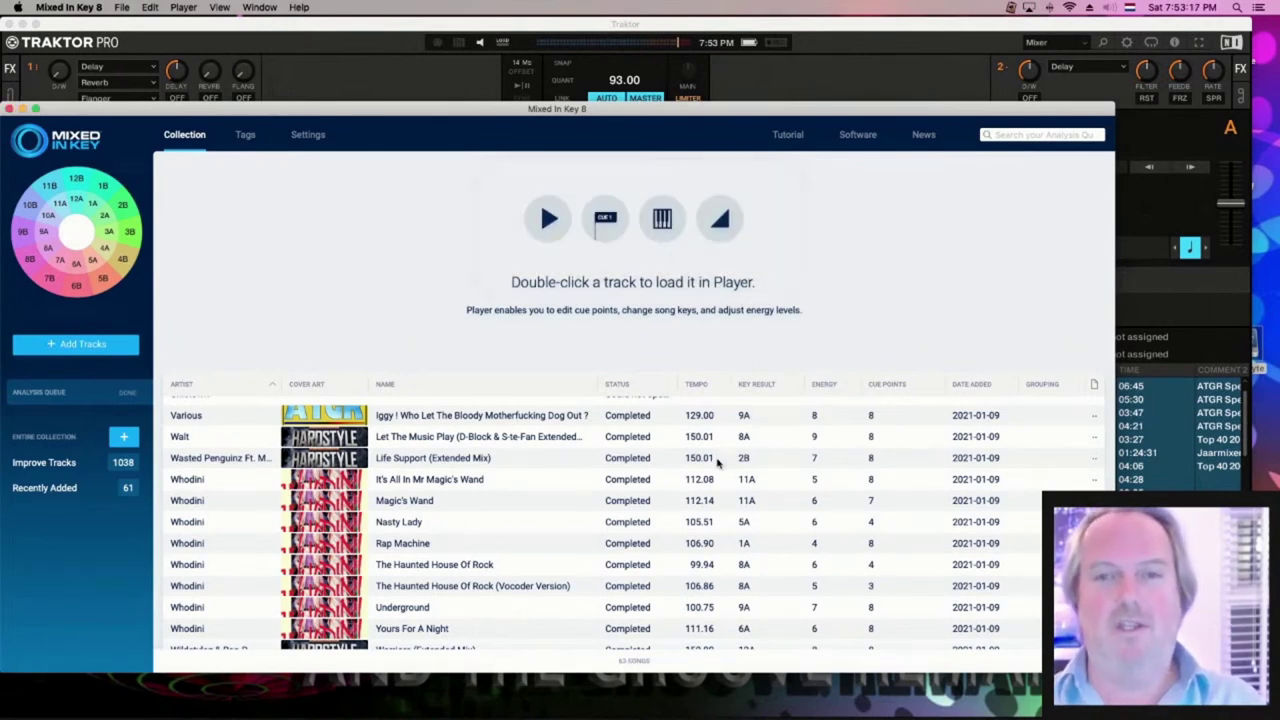
key(super+Tab)
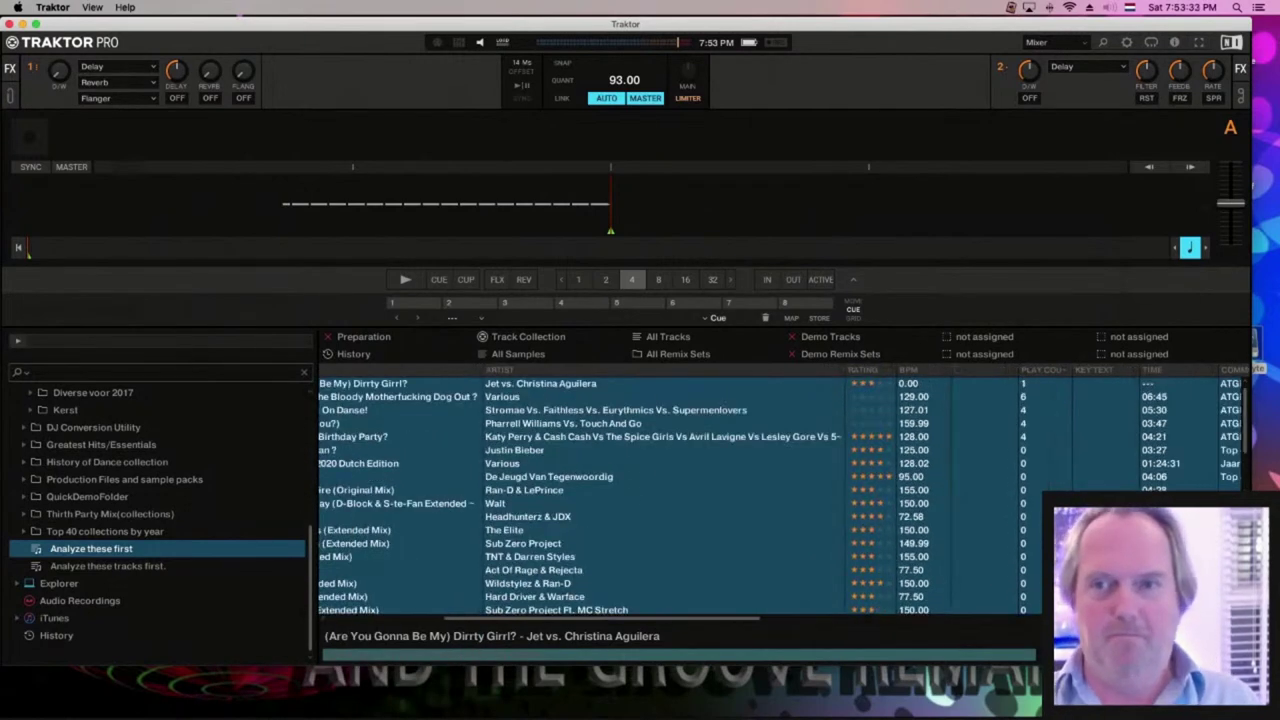
Select all tracks in the "Analyze these first" playlist, run a consistency check on them and close the report
scroll(780, 495, right, 10)
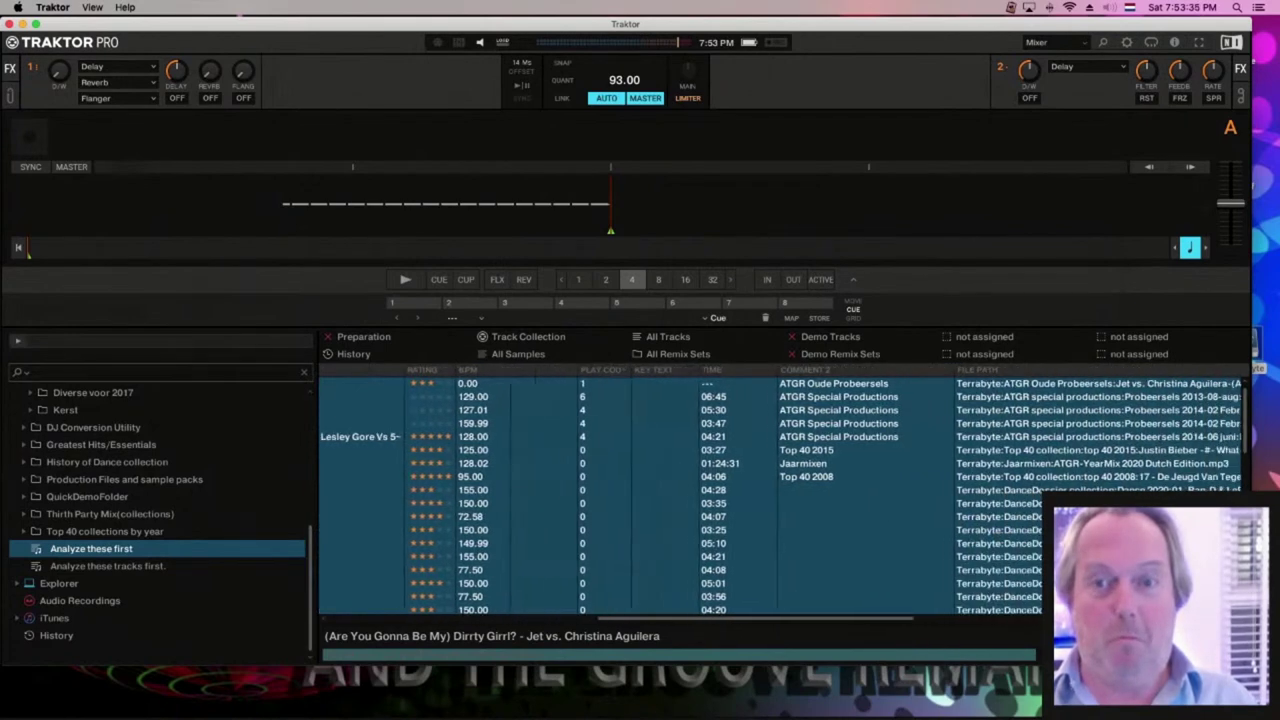
scroll(780, 495, right, 2)
scroll(780, 495, left, 12)
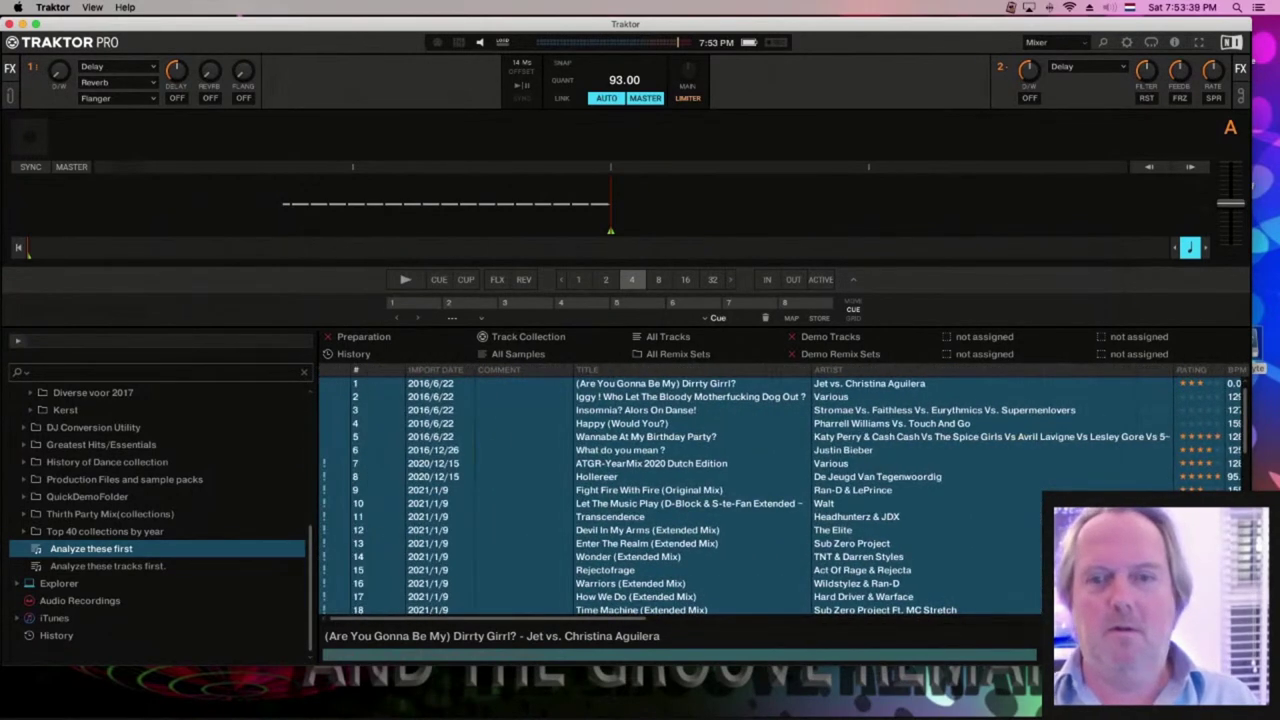
mouse_move(862, 17)
mouse_down()
mouse_move(970, 16)
mouse_move(862, 17)
mouse_up()
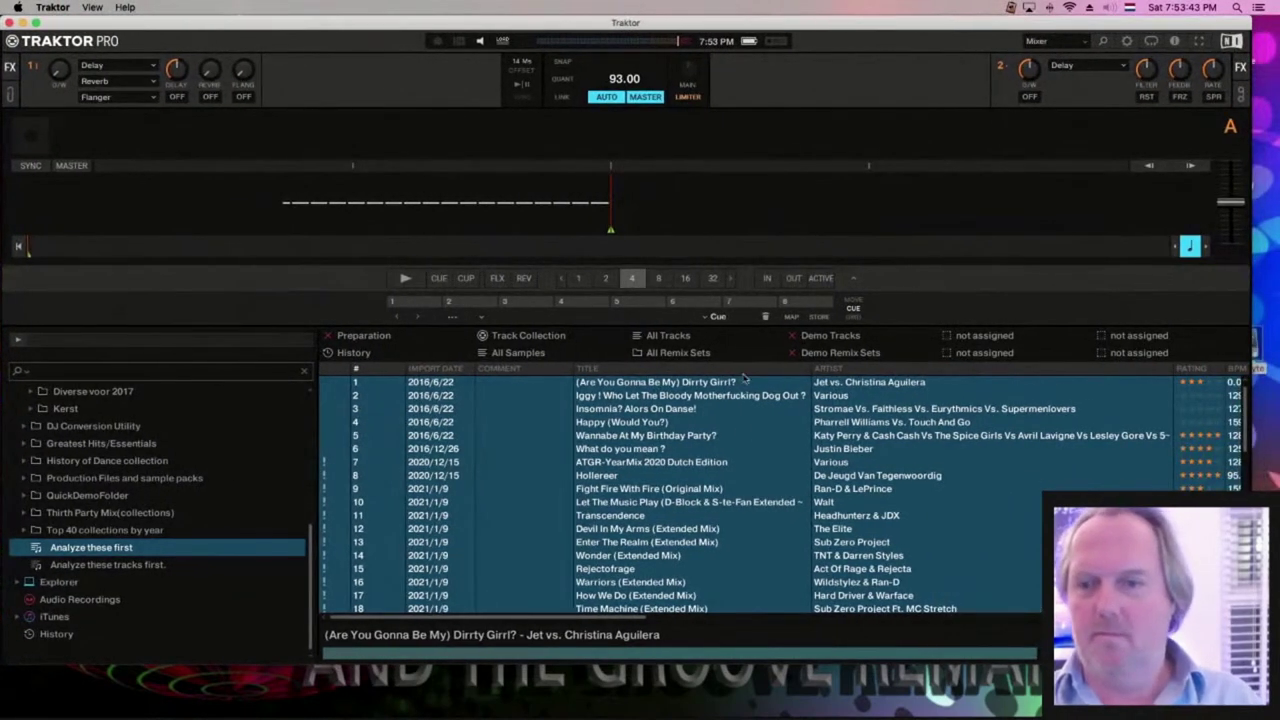
scroll(745, 540, down, 12)
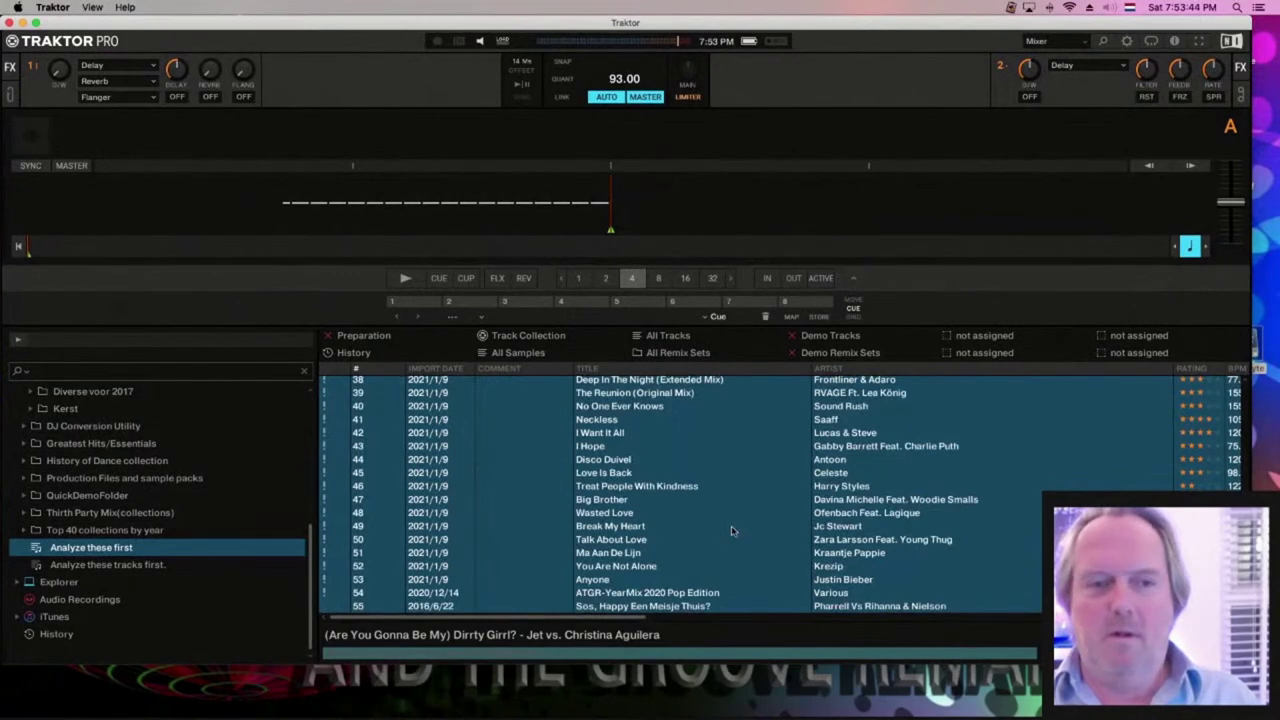
click(677, 569)
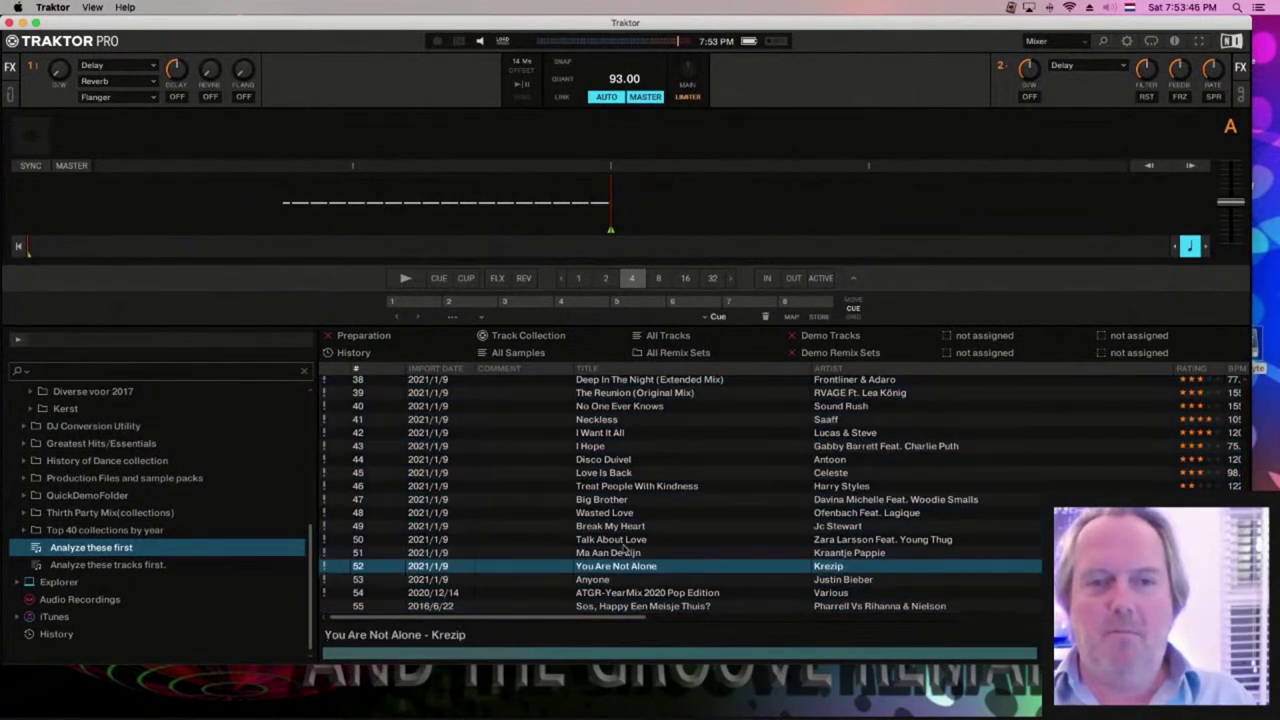
click(683, 607)
scroll(683, 510, up, 12)
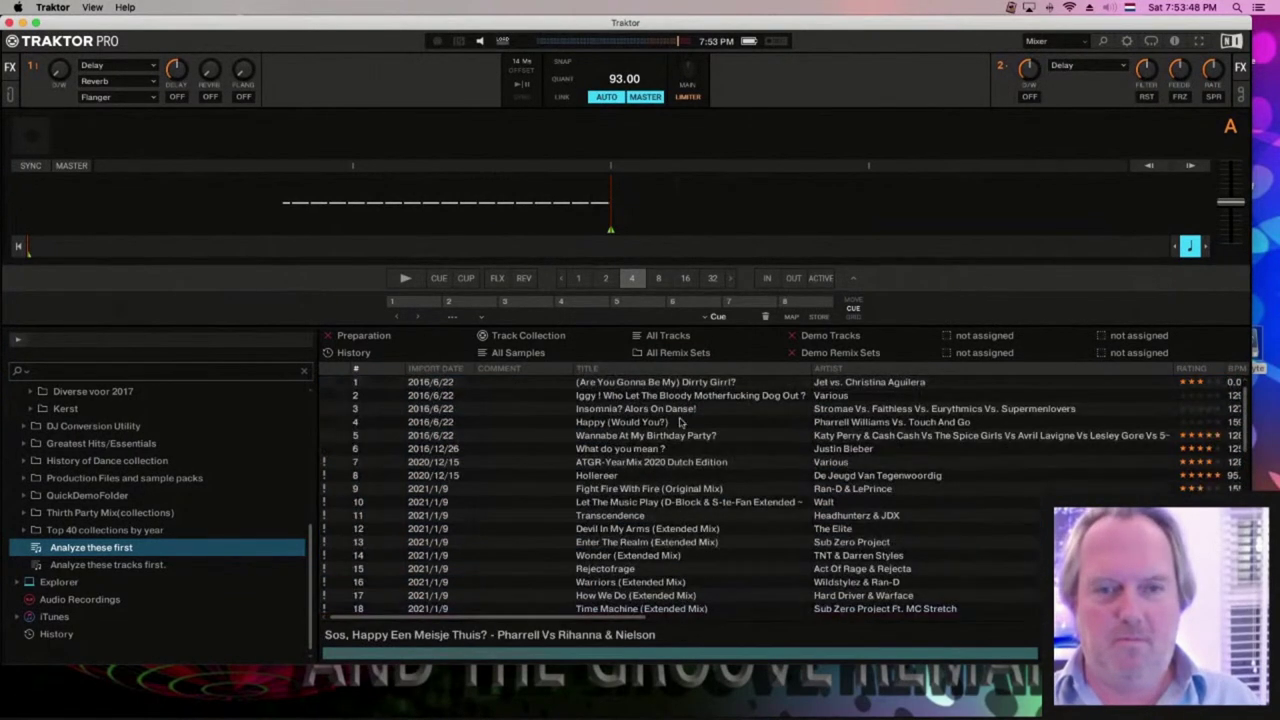
shift+click(672, 383)
right_click(647, 424)
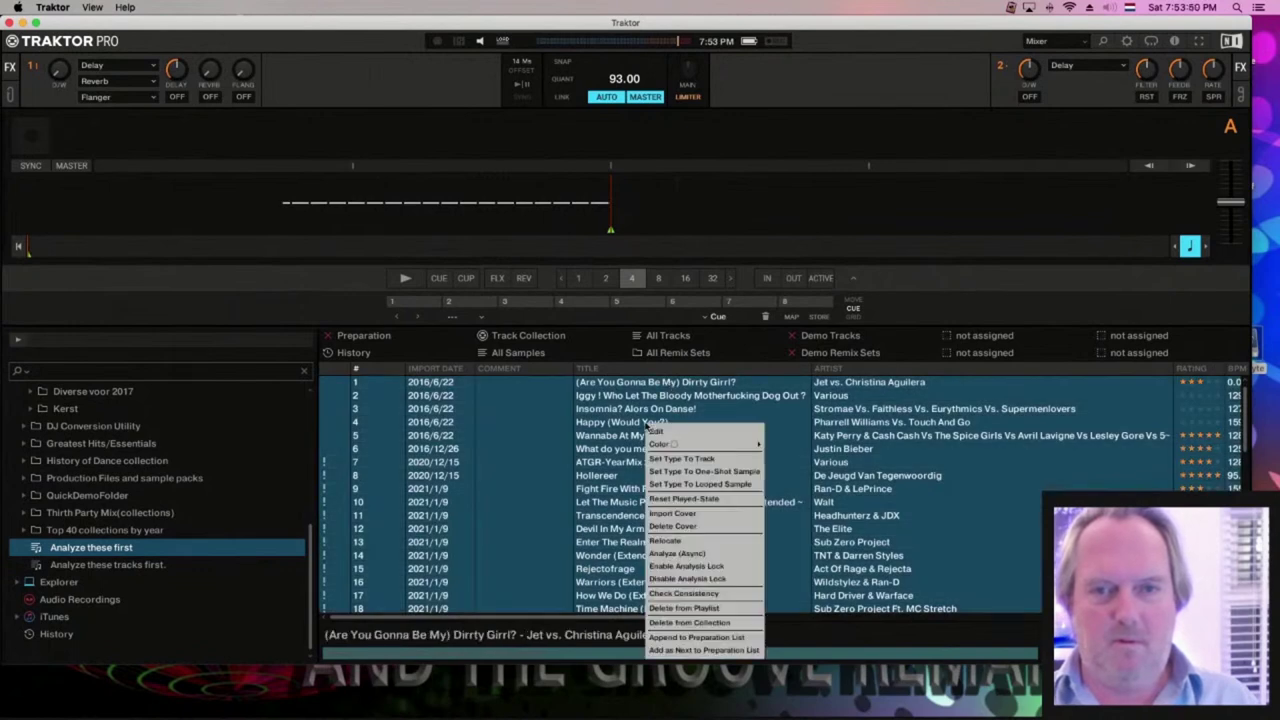
click(718, 597)
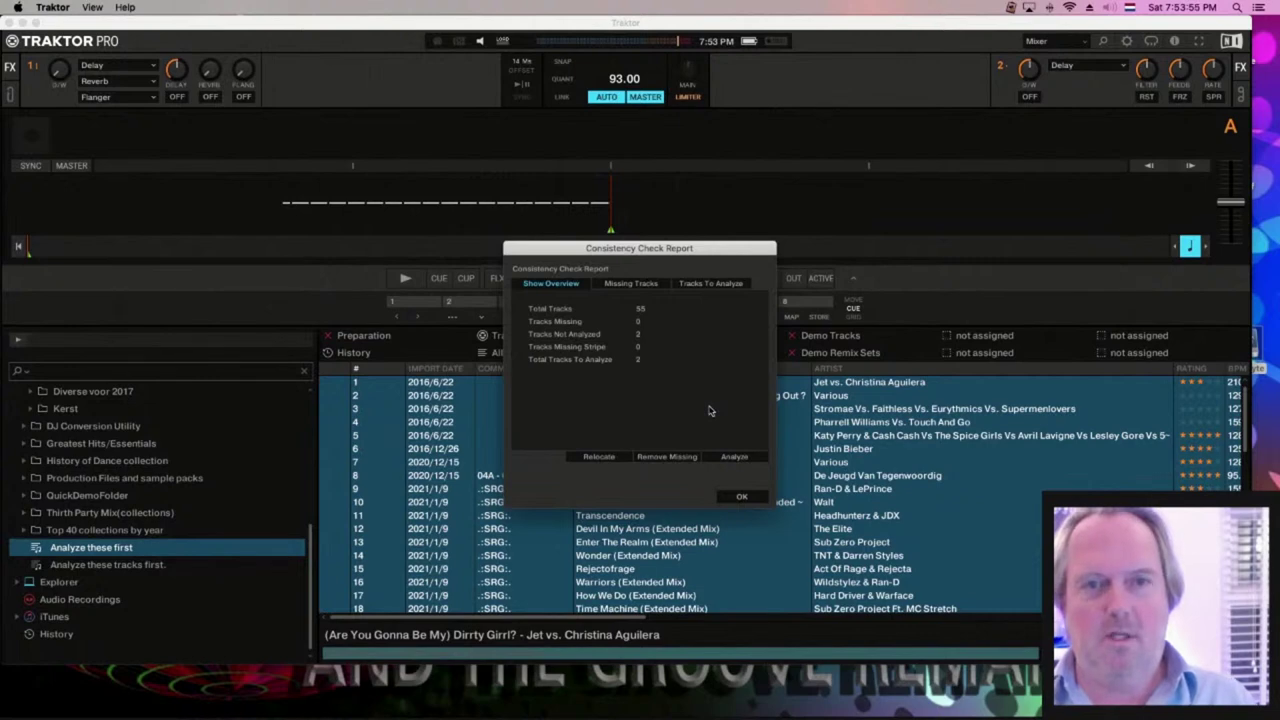
click(742, 497)
scroll(948, 564, down, 10)
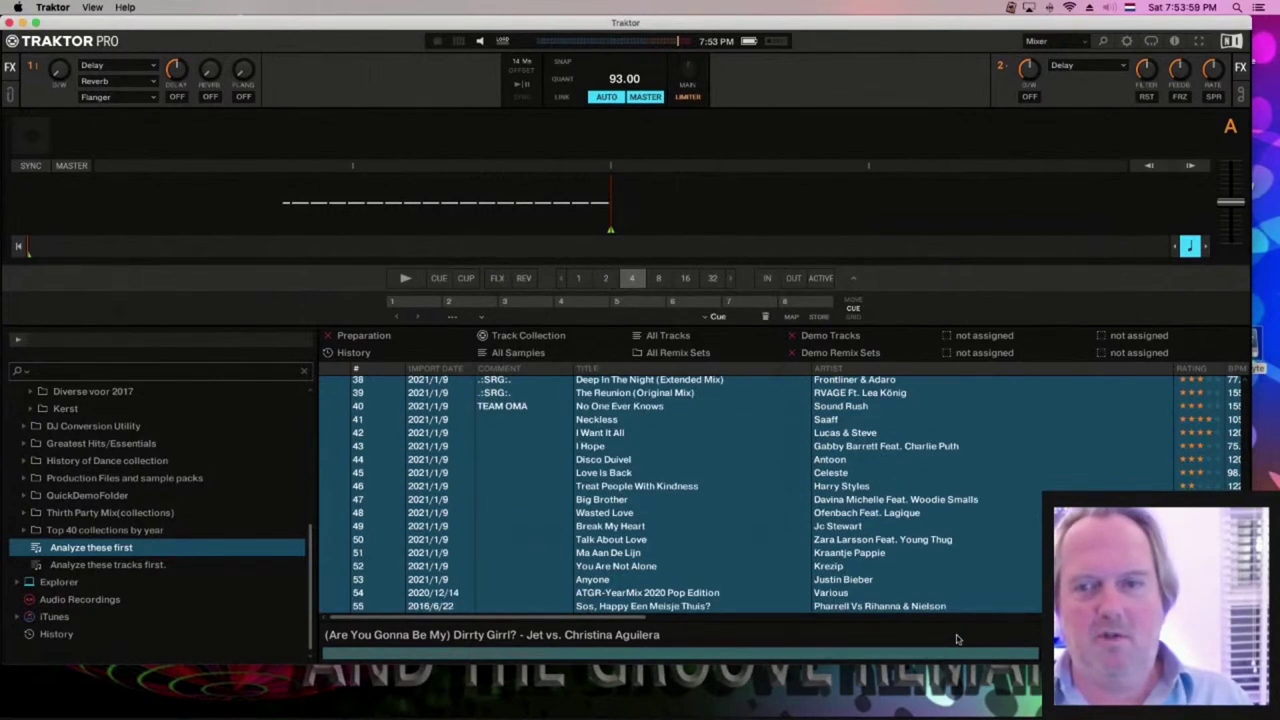
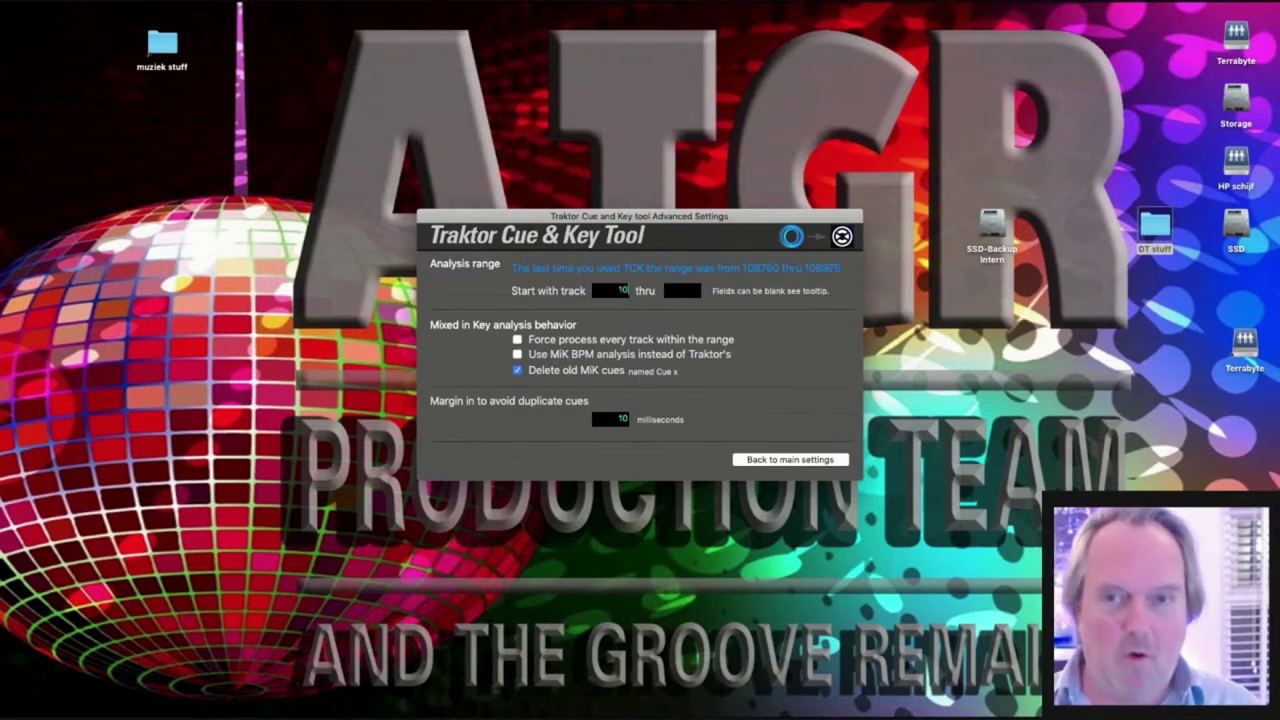
Set the Traktor Cue & Key Tool analysis range to start with track 108960, return to the main settings and start the conversion
text(9)
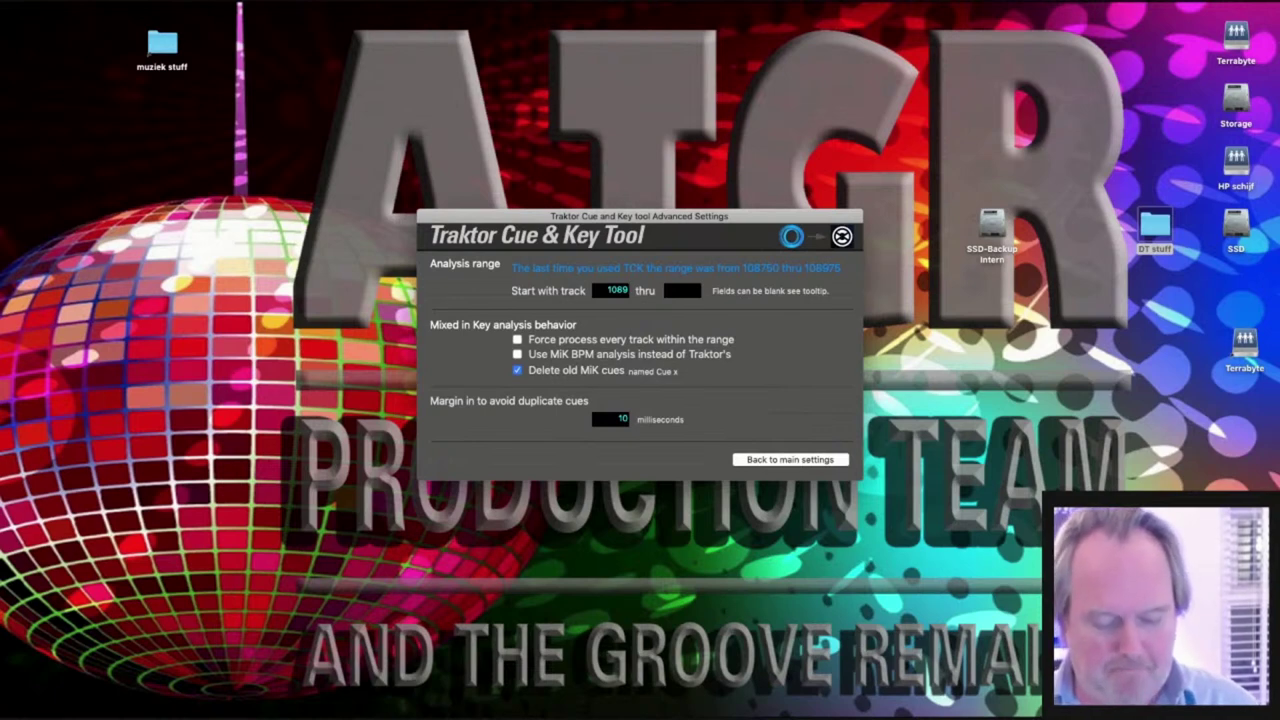
text(60)
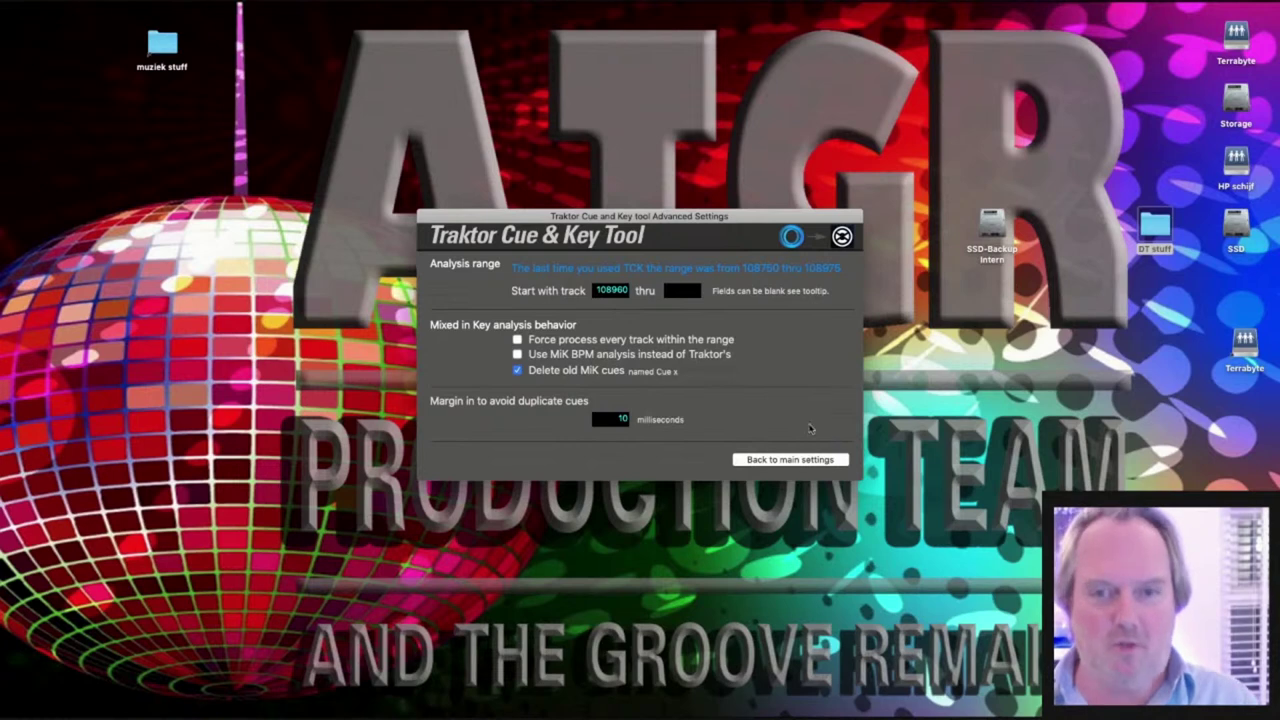
click(822, 463)
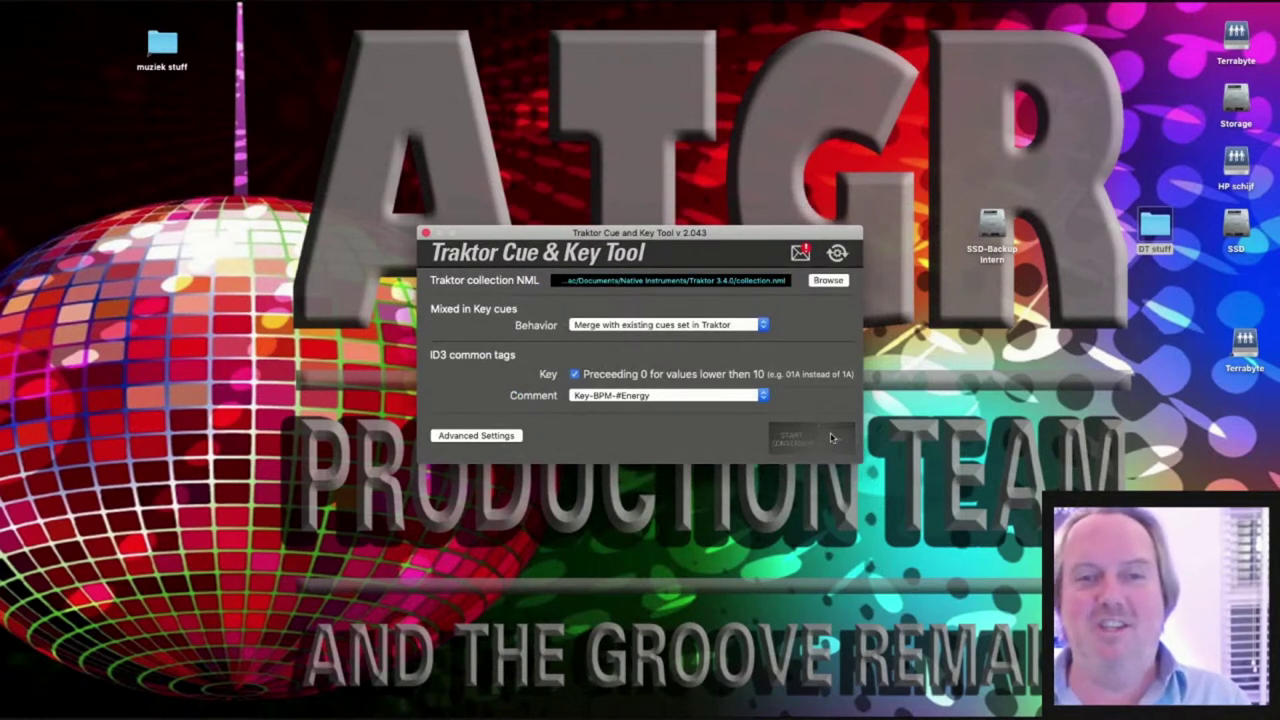
key(super+q)
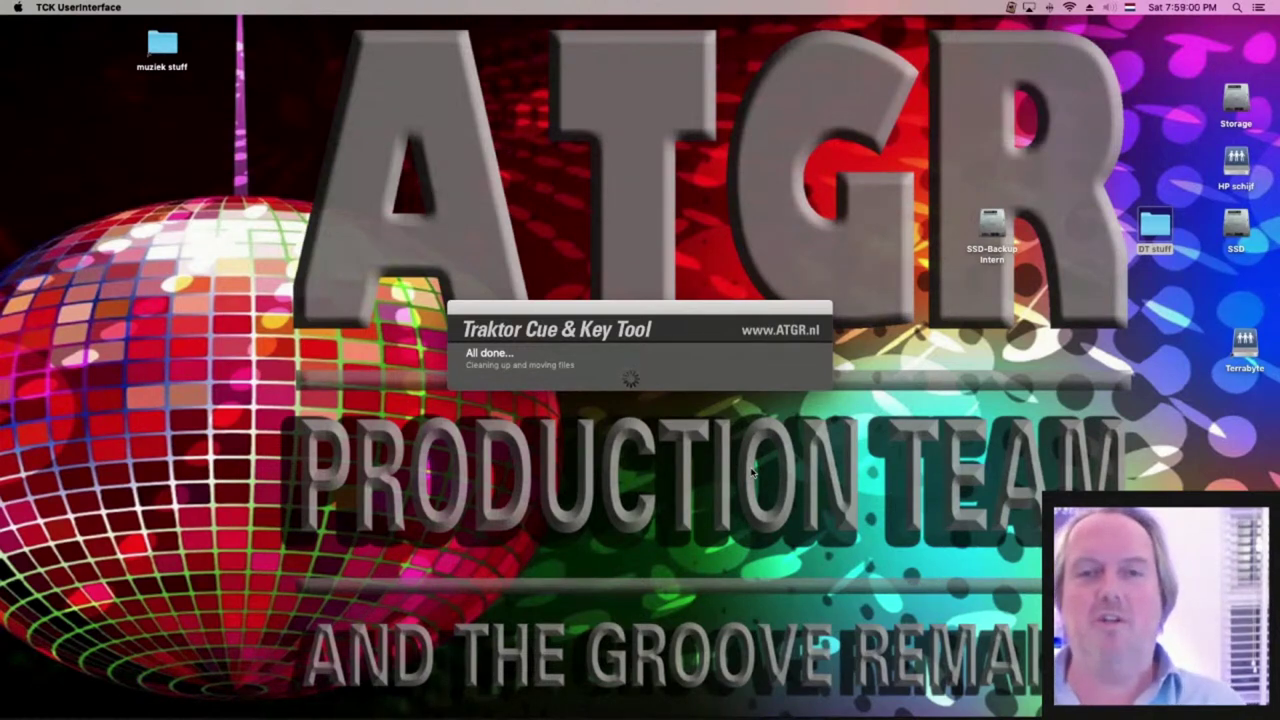
Bring the finished Traktor Cue & Key Tool to the front and decline to view the log
key(super+Tab)
key(super+Tab)
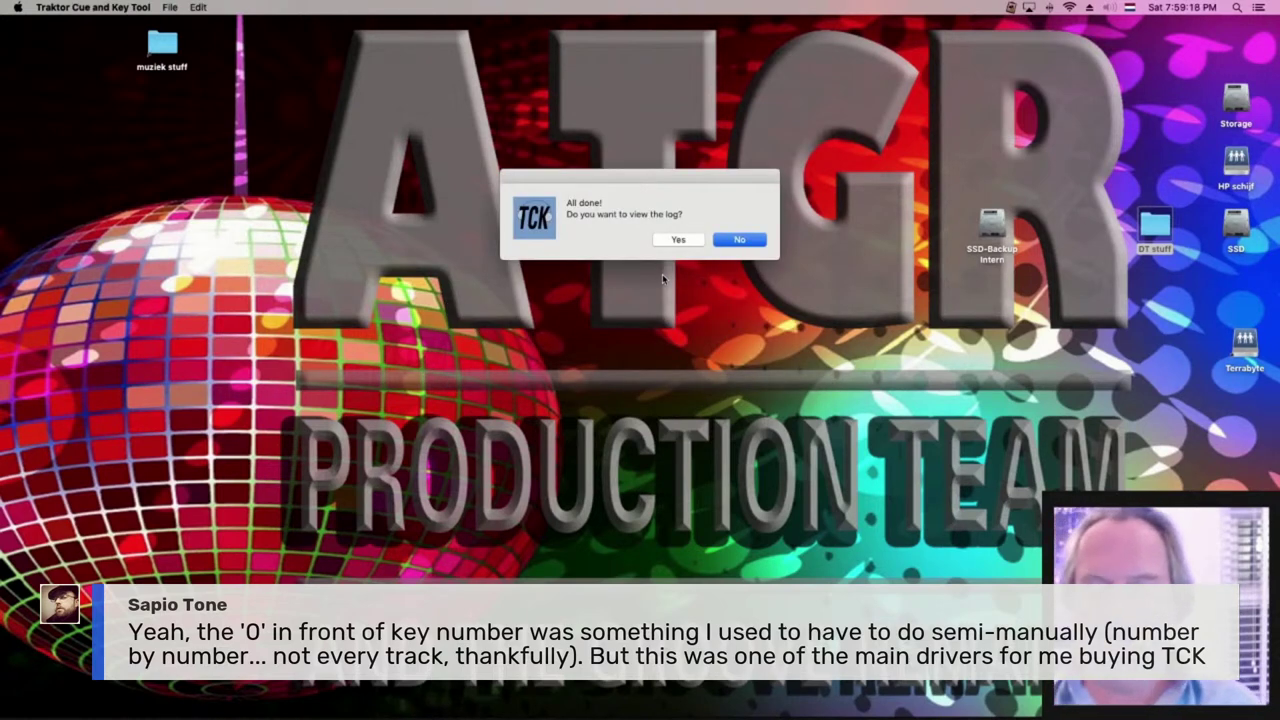
click(749, 237)
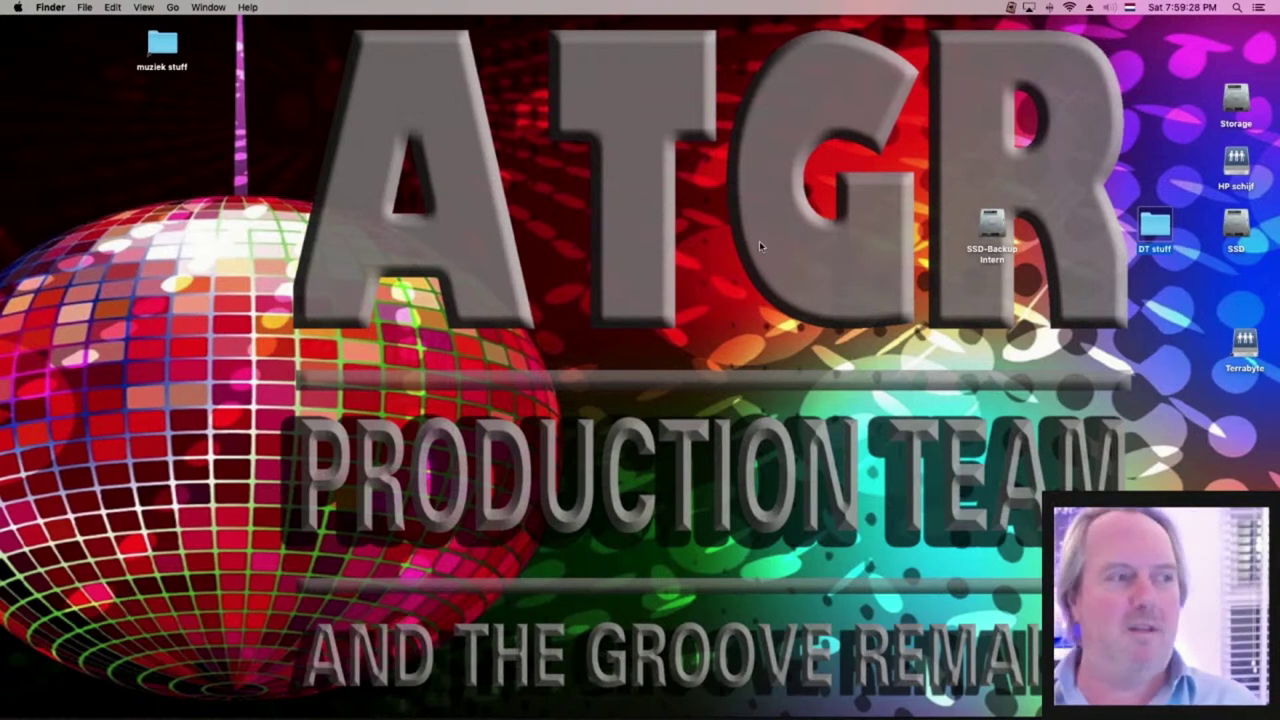
Switch to Traktor and check the comment and key text columns of the "Analyze these first" tracks
key(super+Tab)
click(588, 372)
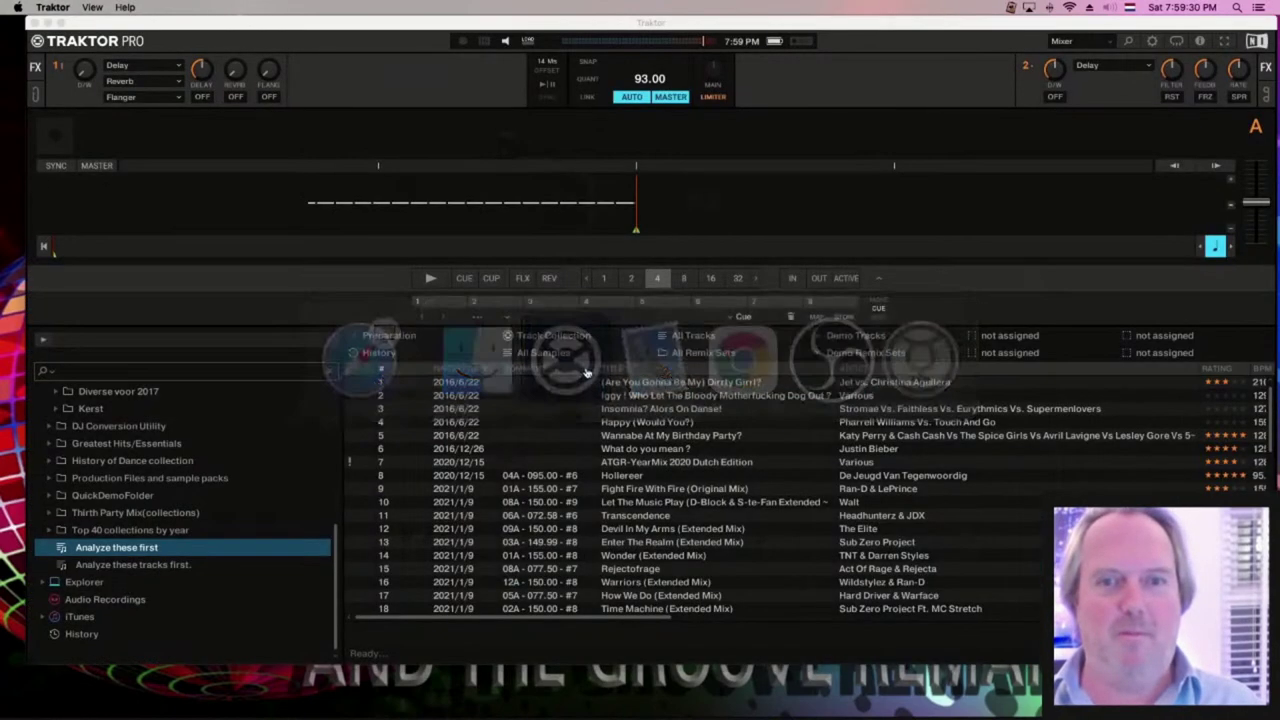
scroll(828, 541, right, 10)
scroll(828, 541, right, 8)
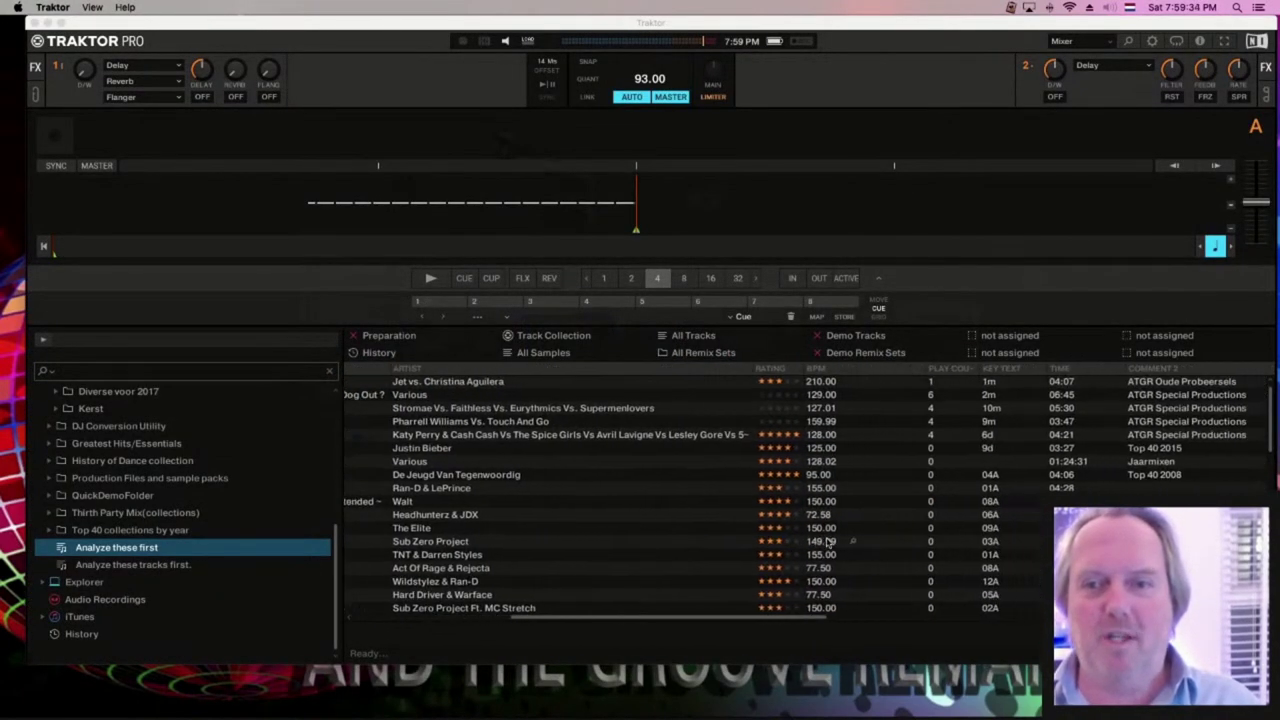
scroll(828, 541, left, 18)
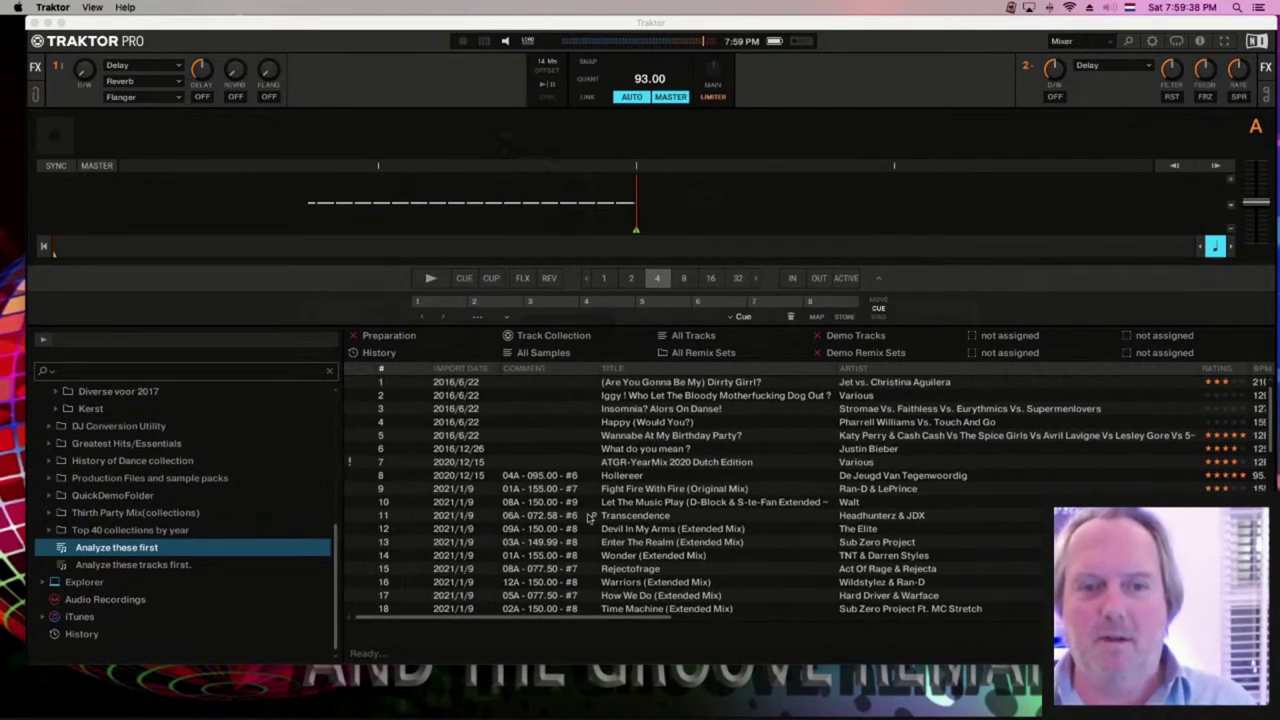
Inspect the comments of both ATGR-YearMix 2020 tracks, "Hollereer" and "Sos, Happy Een Meisje Thuis?", then review the rest of the playlist
click(568, 468)
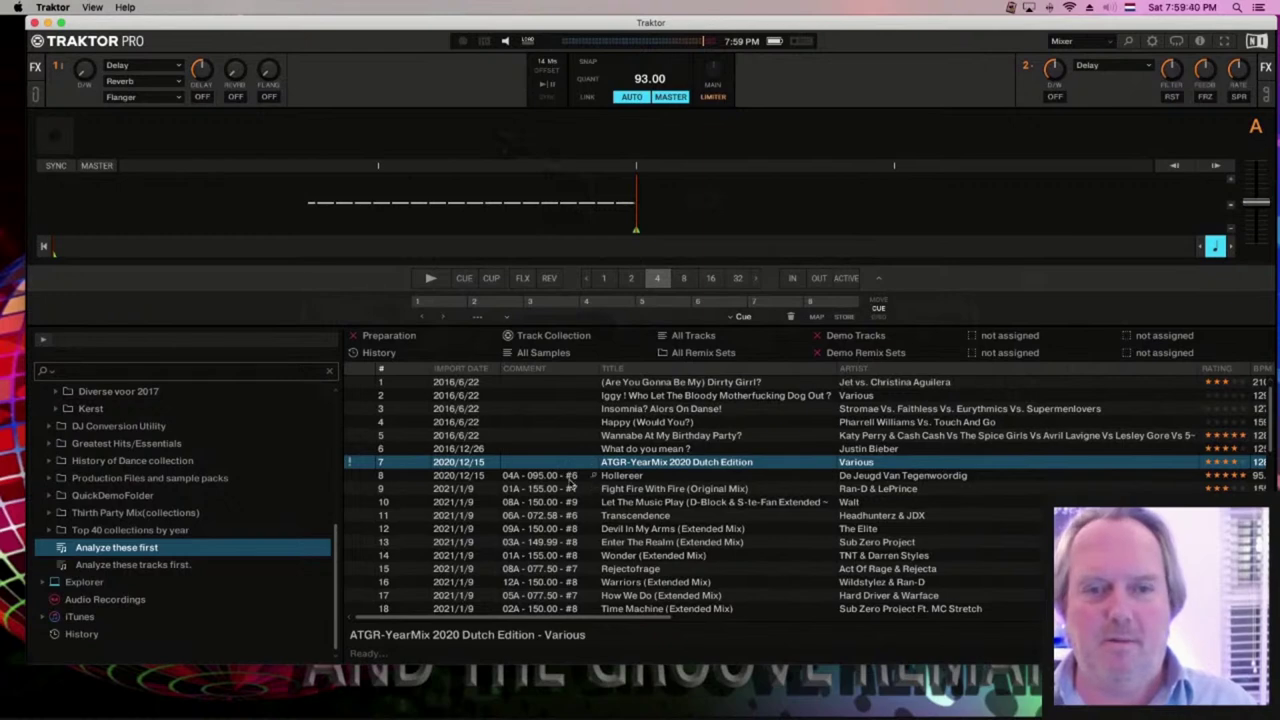
click(570, 478)
scroll(570, 485, down, 12)
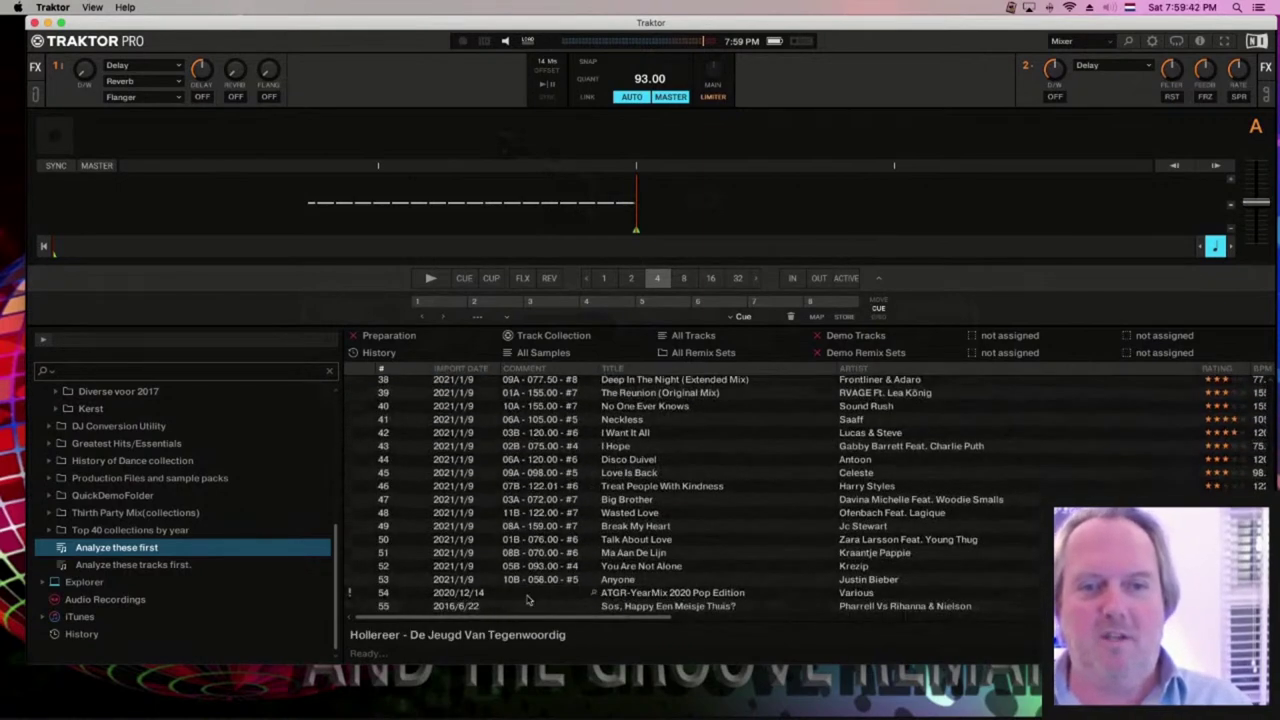
click(574, 596)
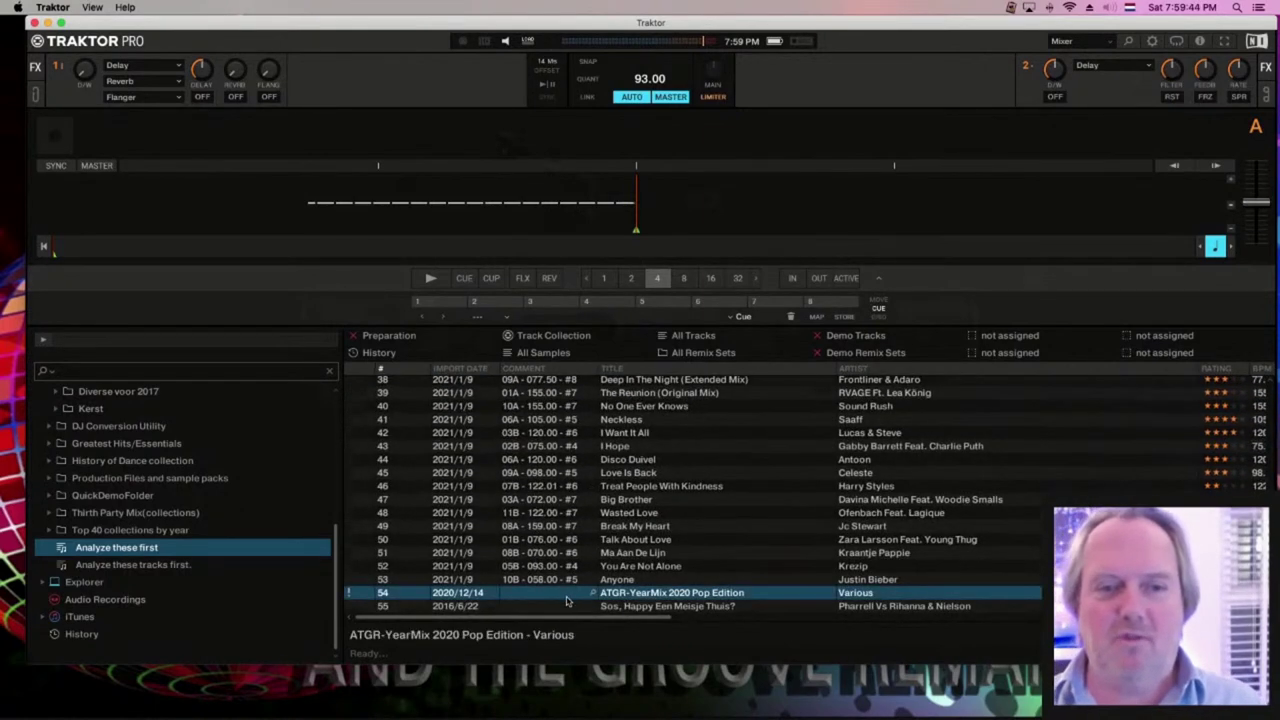
click(566, 606)
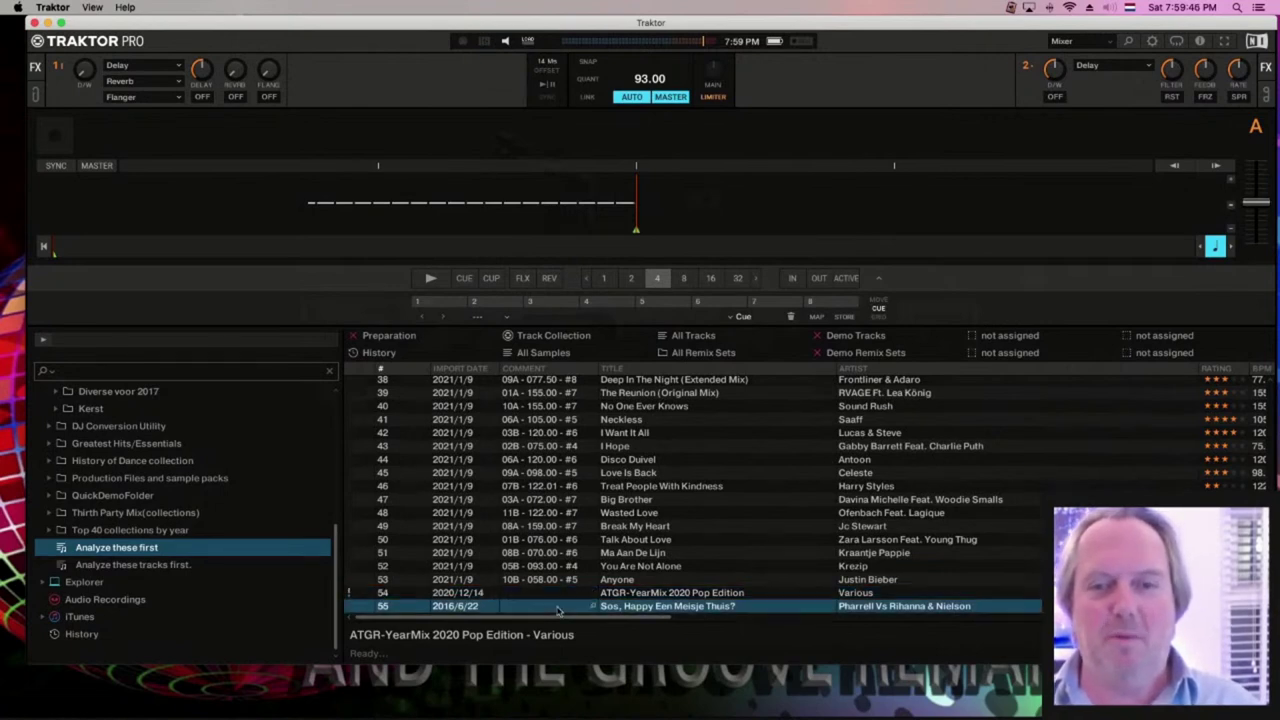
scroll(565, 608, right, 3)
scroll(565, 608, right, 5)
scroll(565, 608, left, 8)
scroll(565, 608, up, 10)
scroll(563, 608, down, 9)
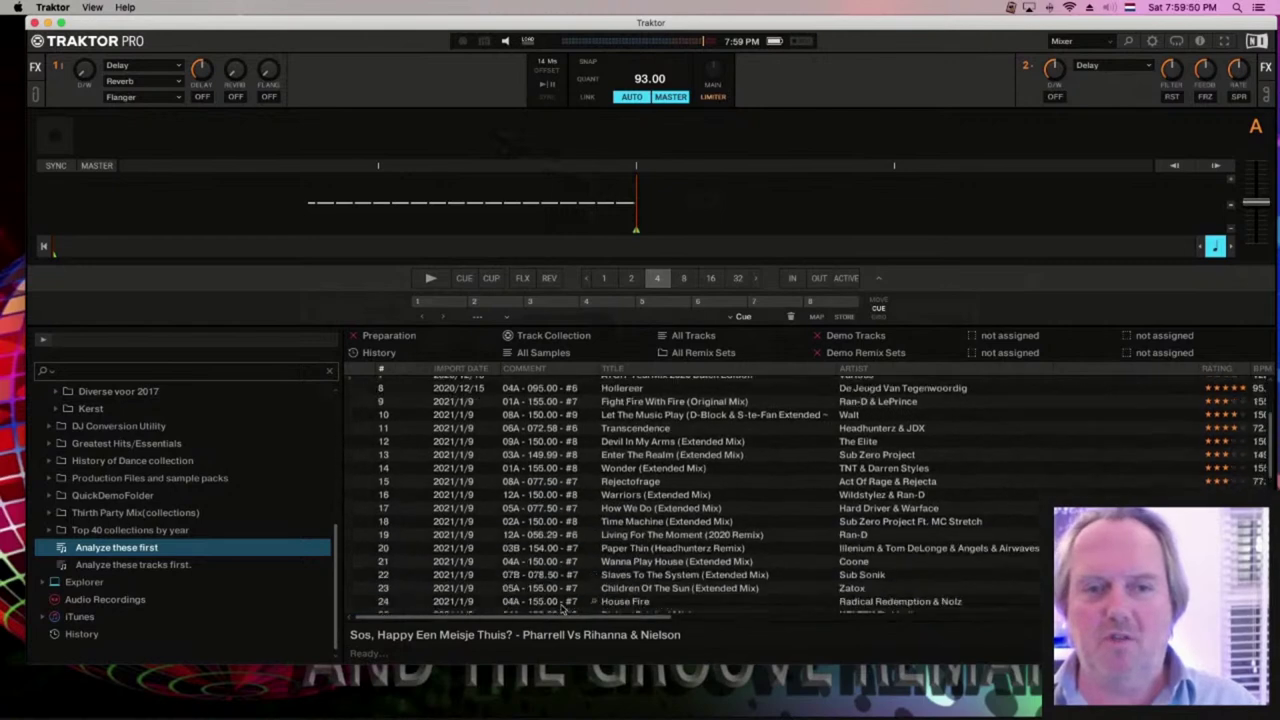
scroll(563, 608, down, 4)
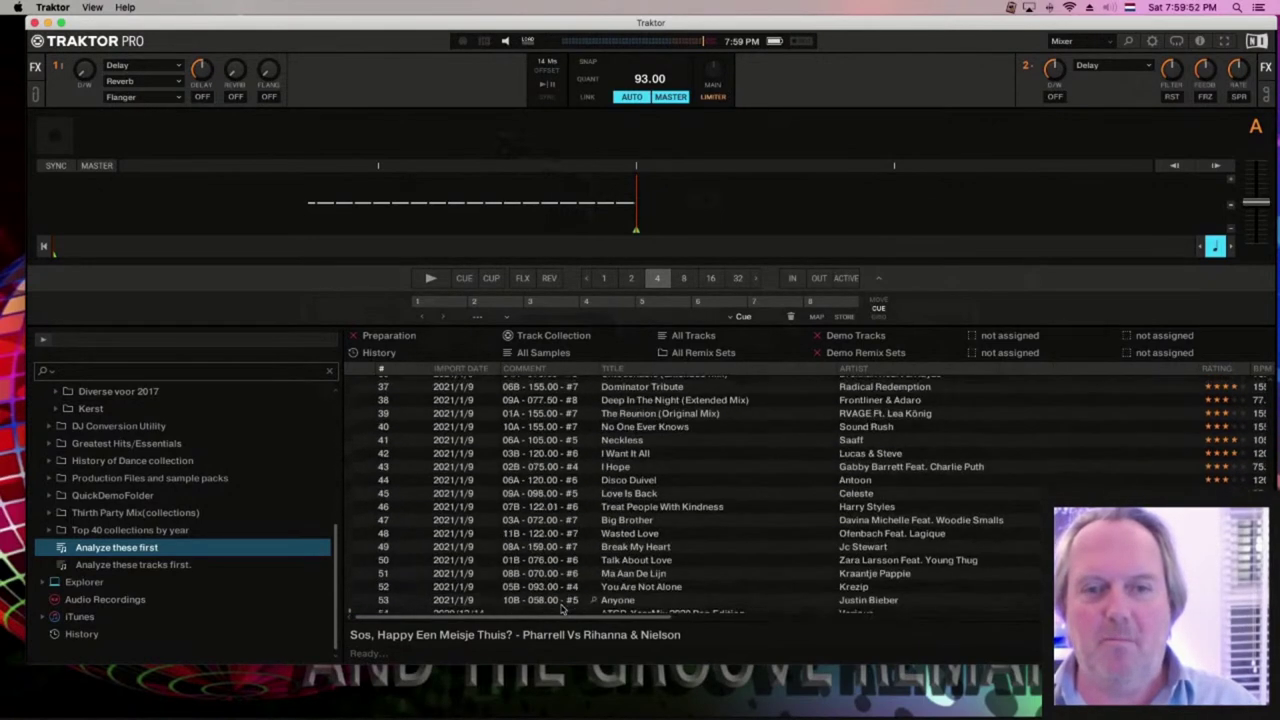
Review the comments and other columns of the playlist's first seven tracks, including "ATGR-YearMix 2020 Dutch Edition" and "What do you mean ?"
scroll(617, 577, up, 5)
scroll(617, 577, up, 5)
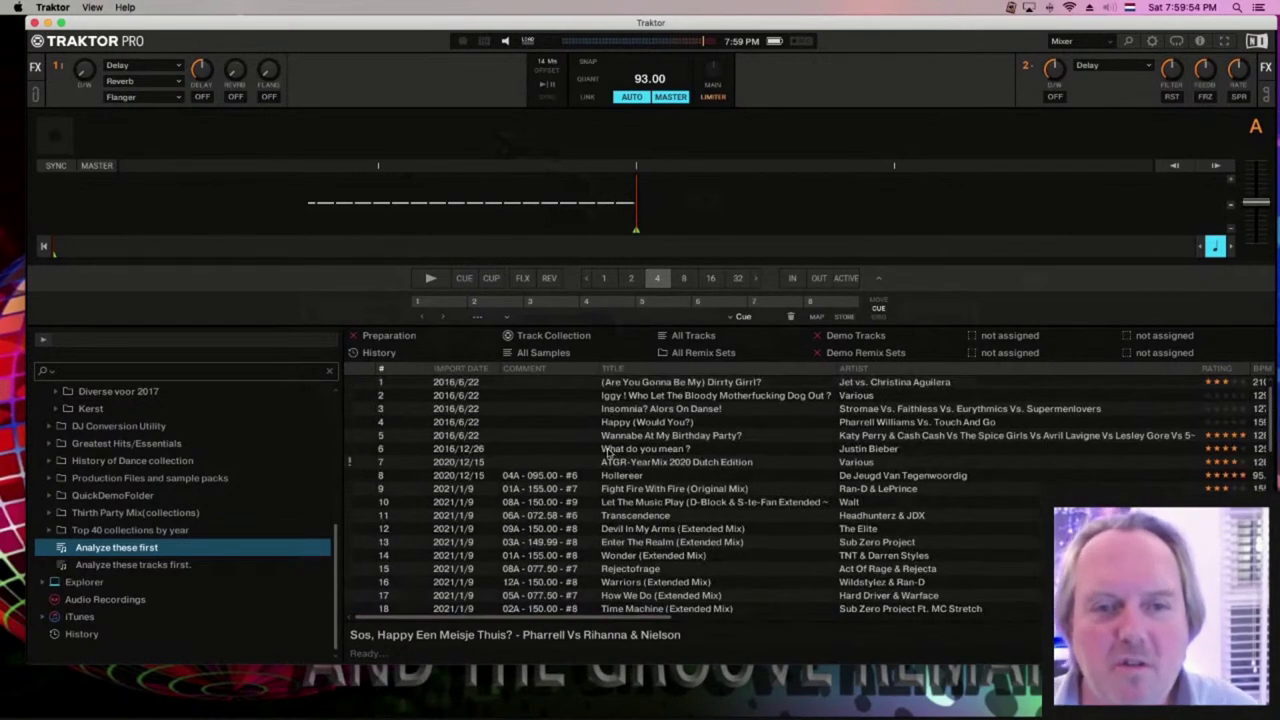
click(627, 423)
click(602, 464)
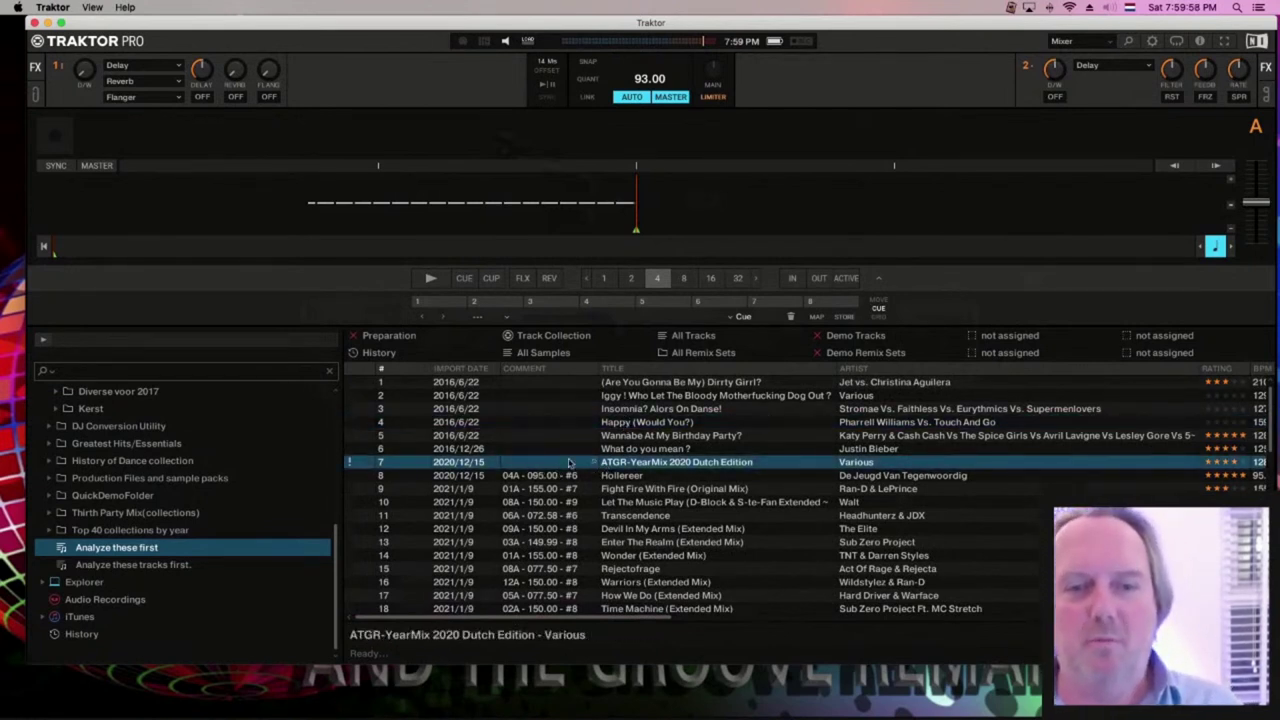
click(609, 450)
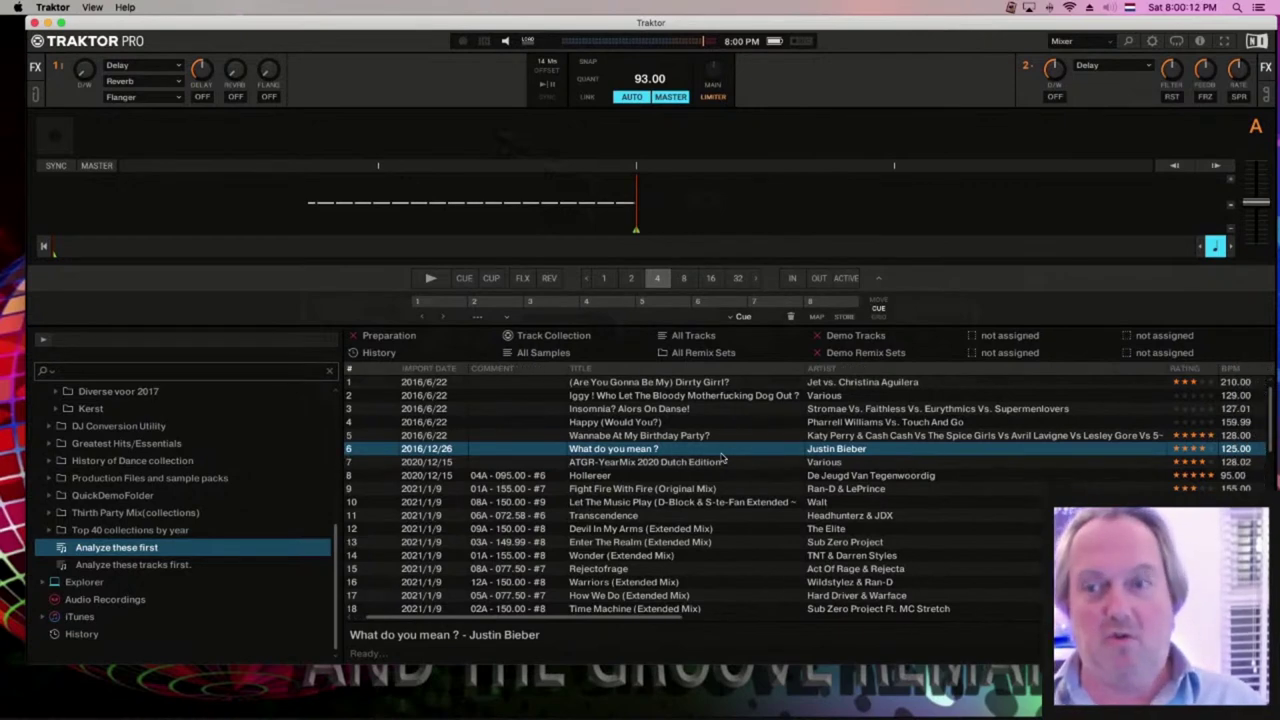
scroll(722, 457, right, 5)
scroll(722, 457, right, 3)
scroll(722, 457, left, 10)
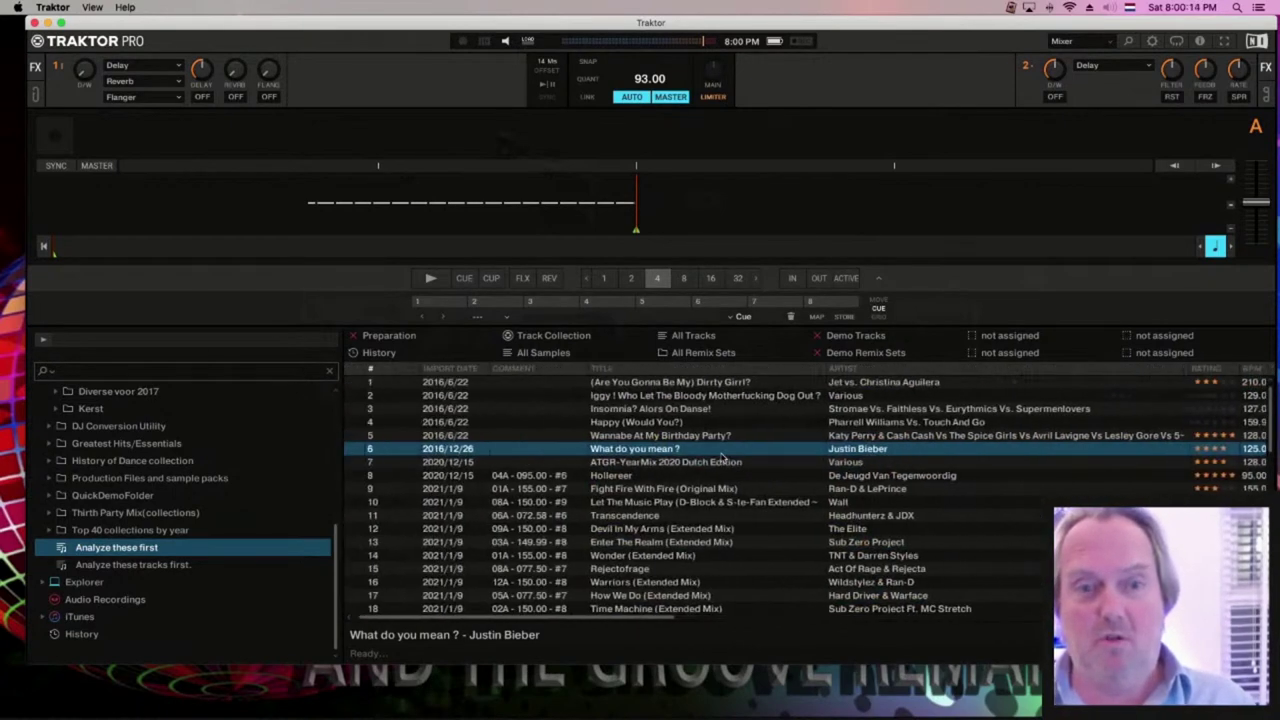
Run a consistency check on tracks 1 to 7 of "Analyze these first" and dismiss the report
click(630, 461)
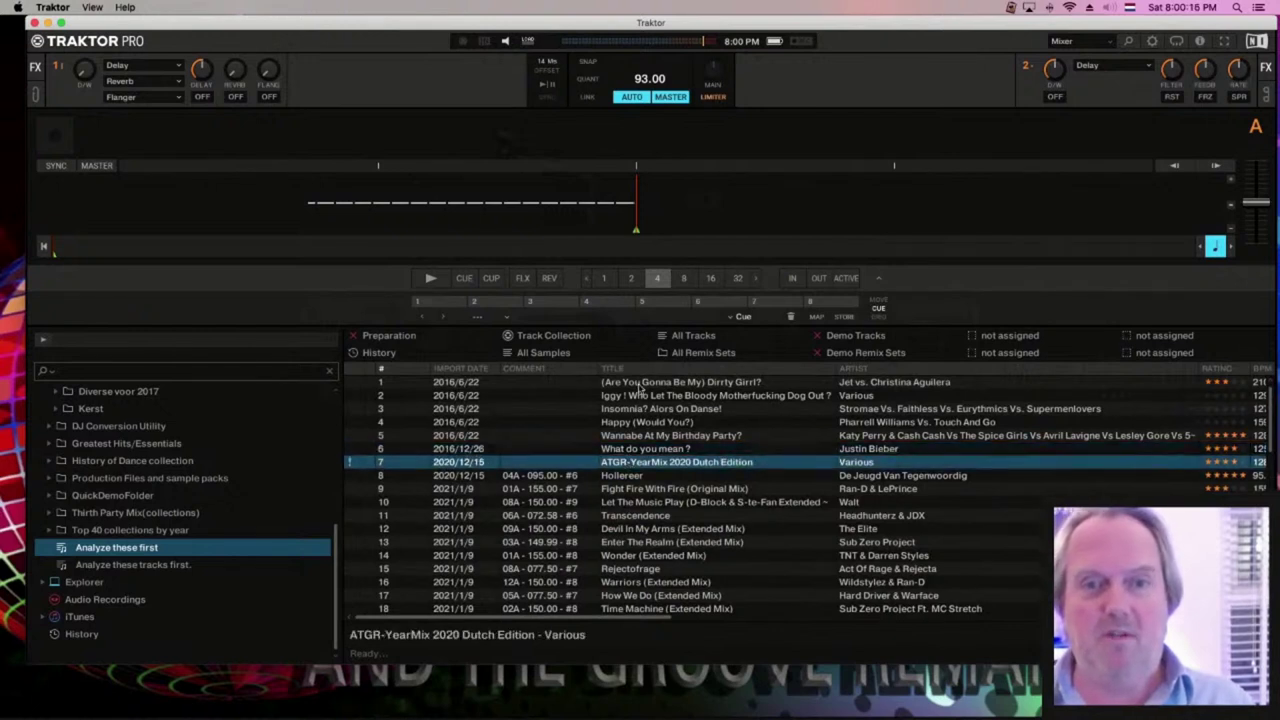
shift+click(640, 384)
right_click(630, 405)
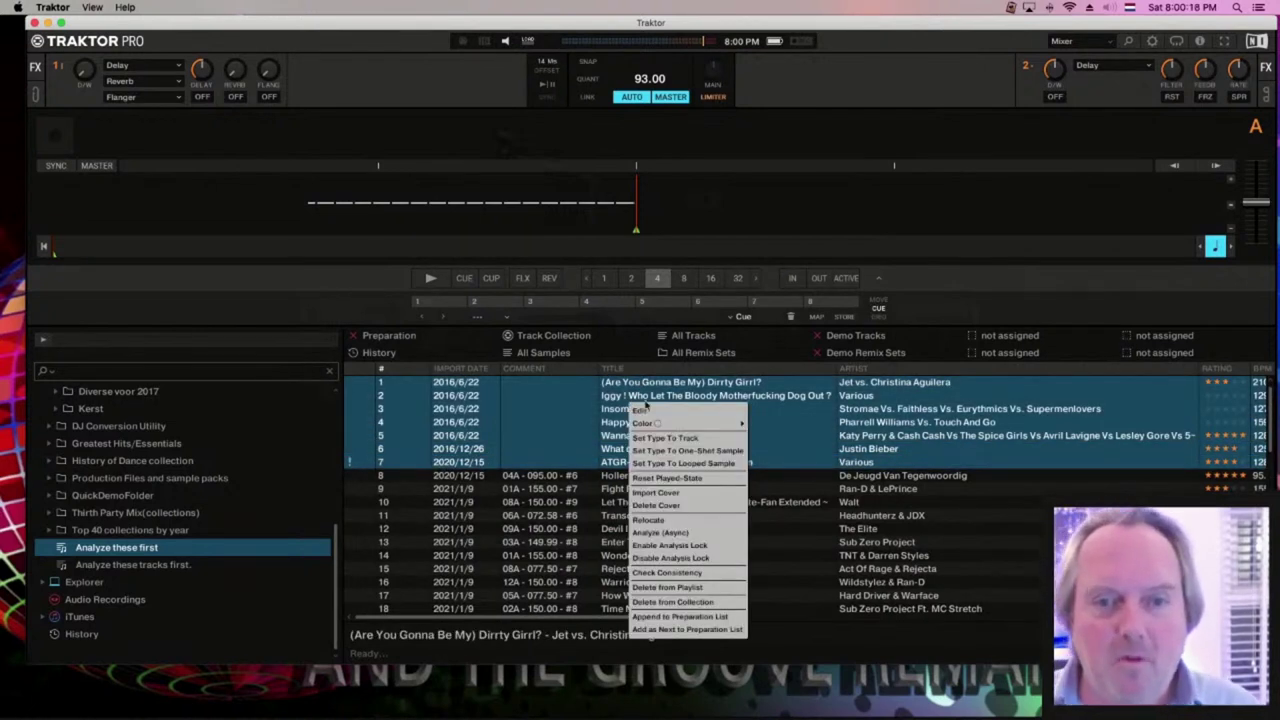
click(718, 573)
click(742, 497)
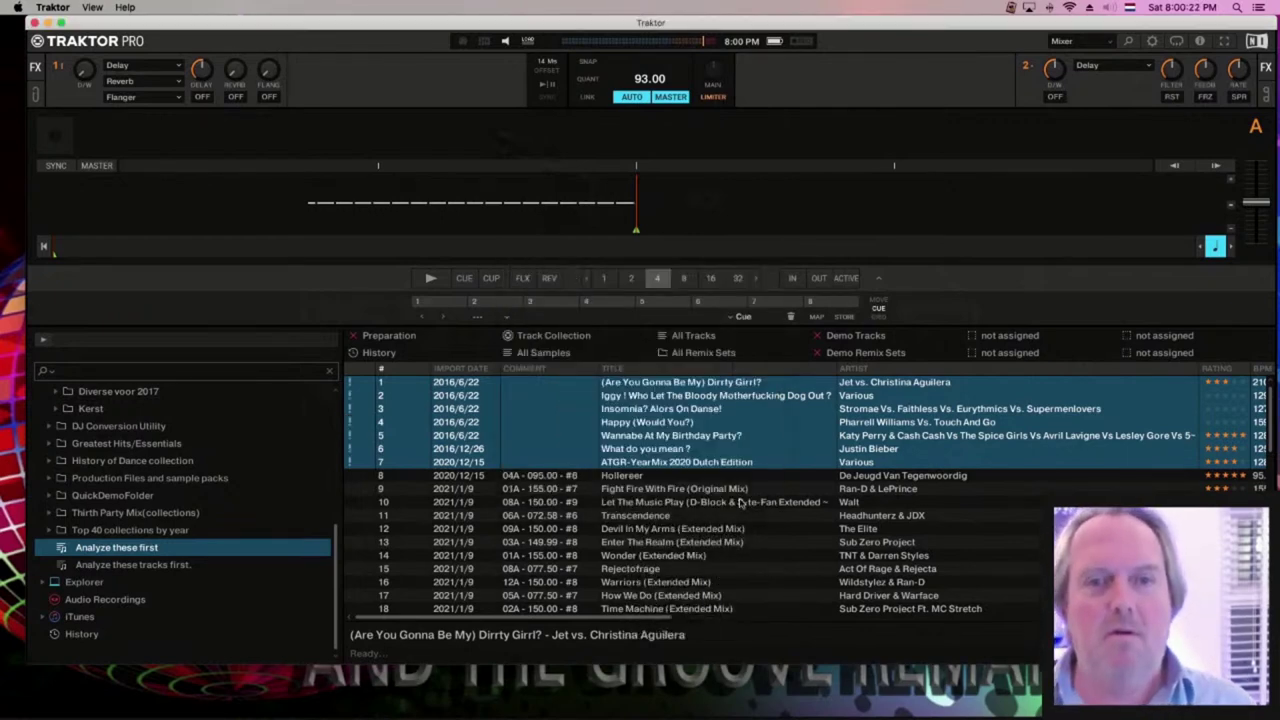
Try to load "Devil In My Arms (Extended Mix)" into deck A
scroll(663, 512, down, 10)
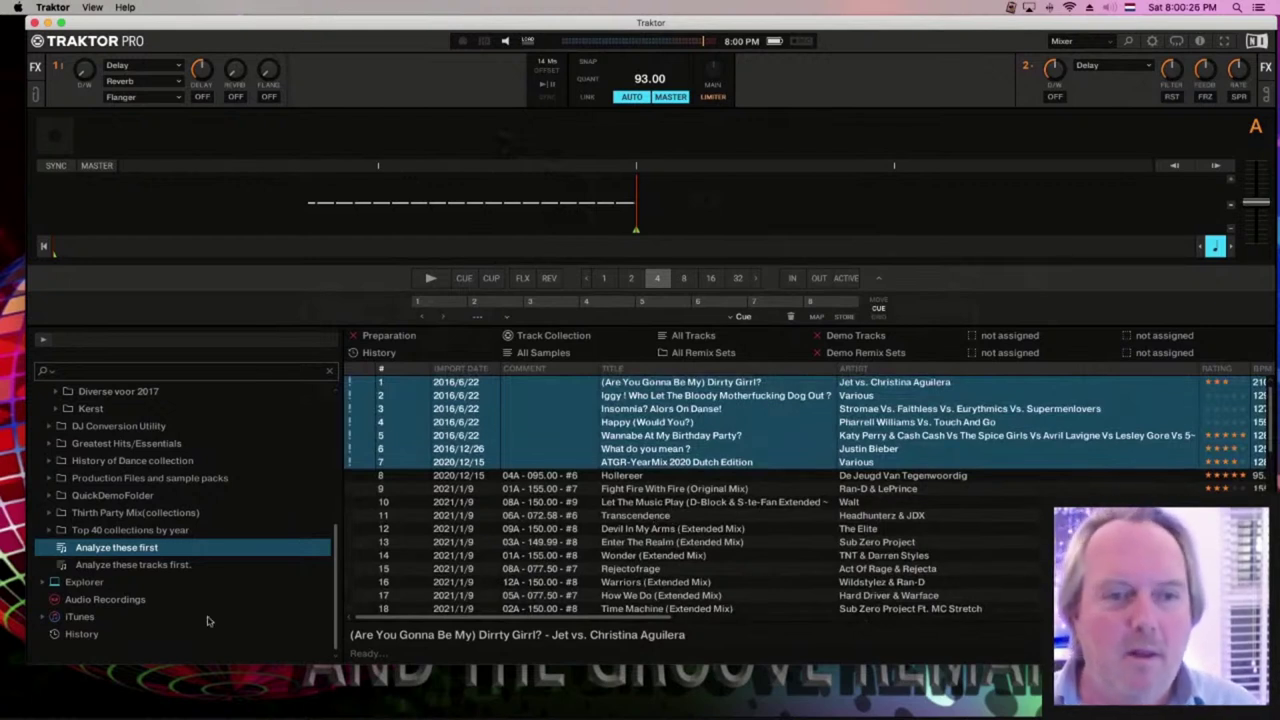
click(640, 528)
drag(643, 528, 840, 185)
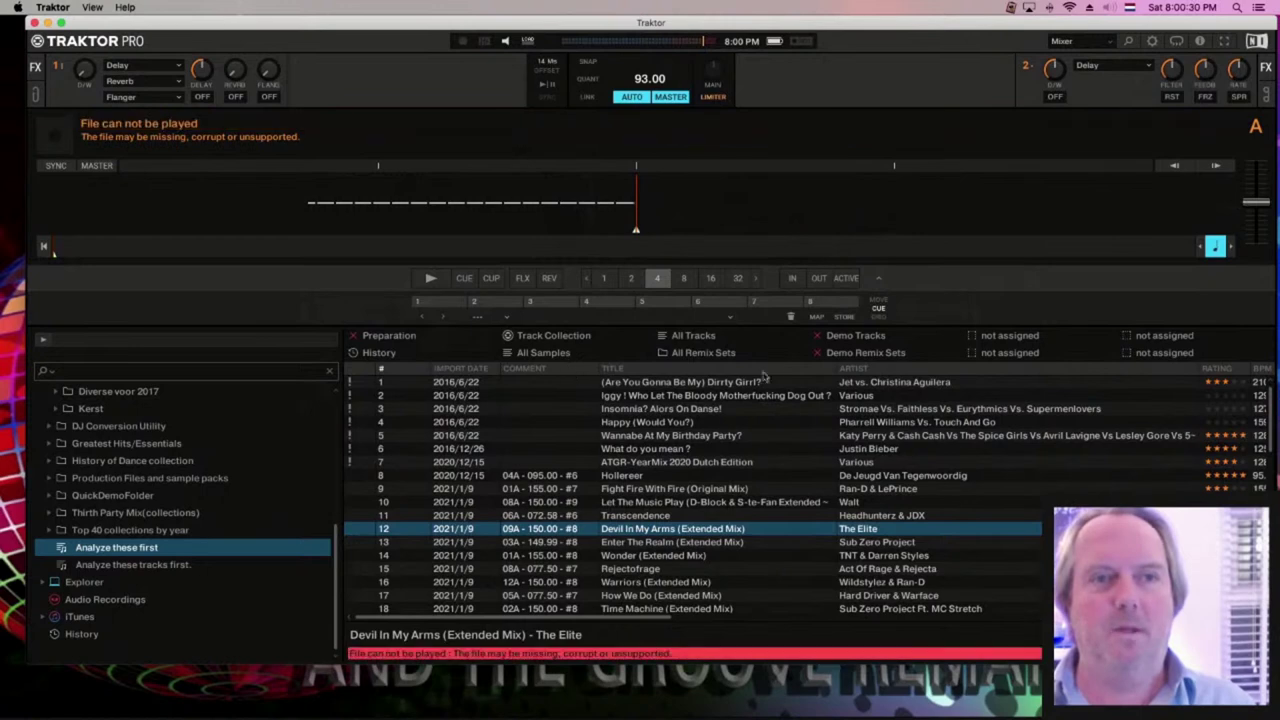
Minimize Traktor, open the Terrabyte drive in Finder, close its window and switch back to Traktor
key(super+m)
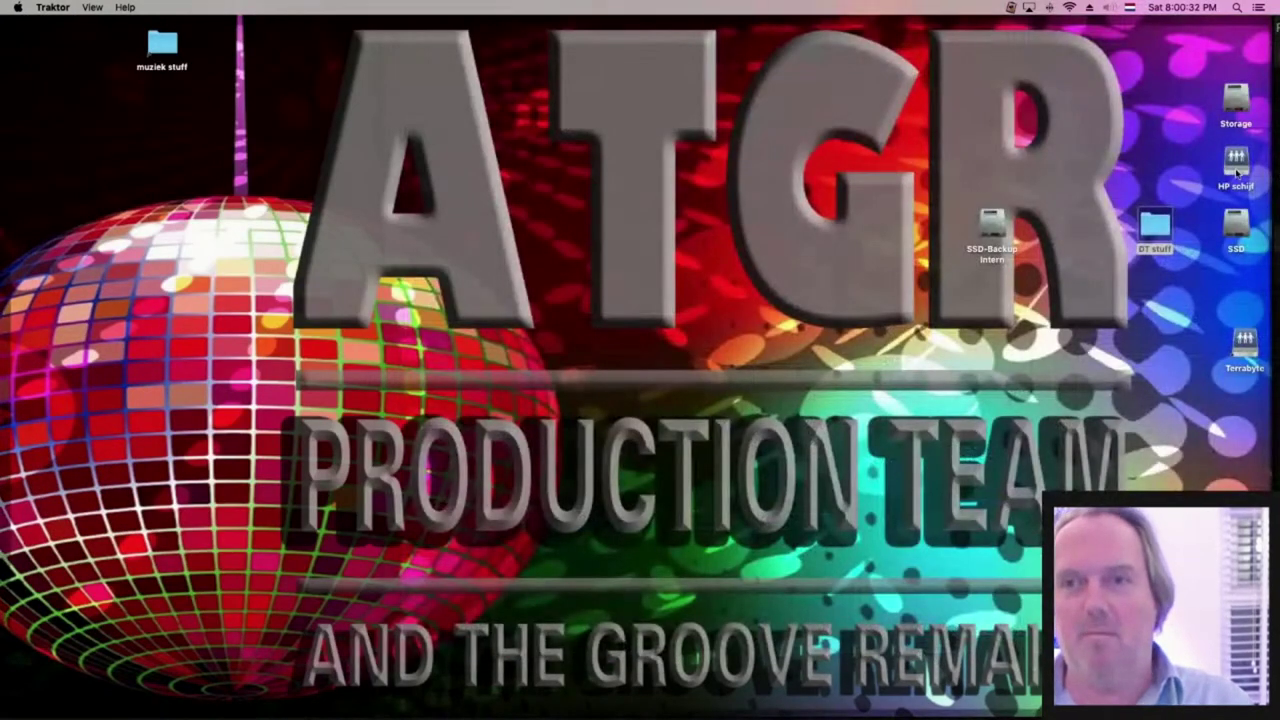
click(1247, 341)
double_click(1247, 341)
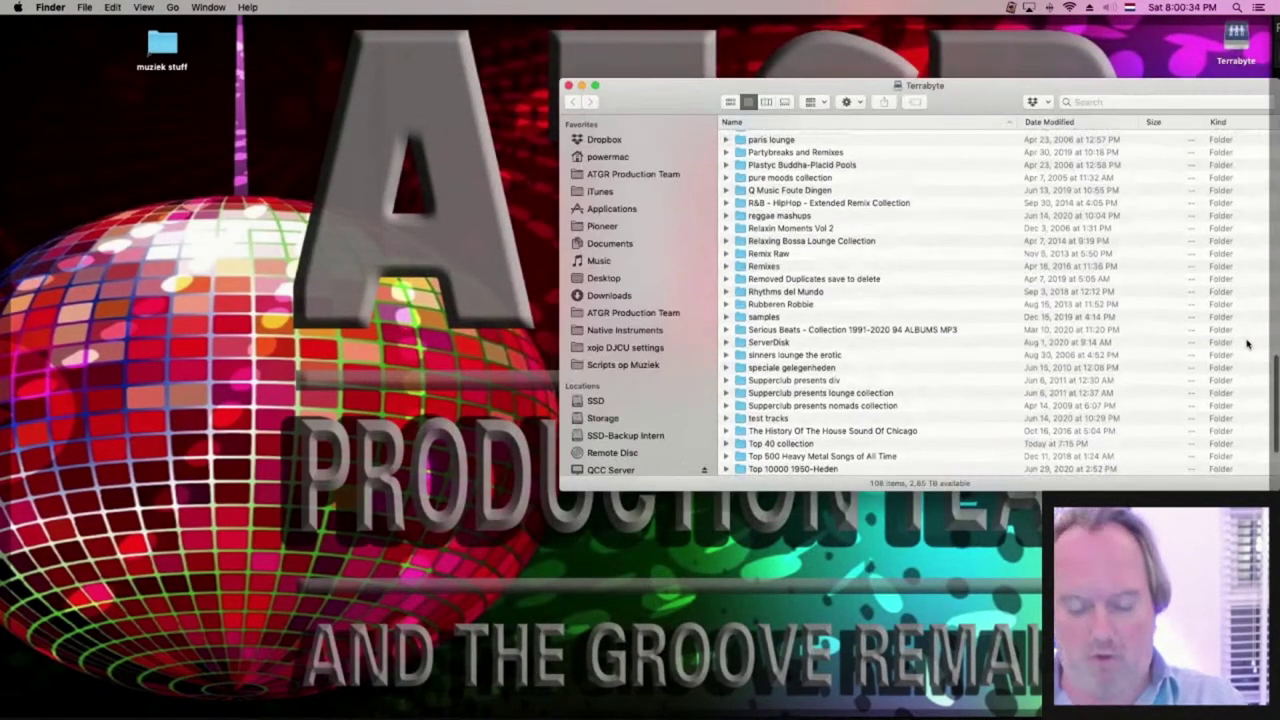
key(super+w)
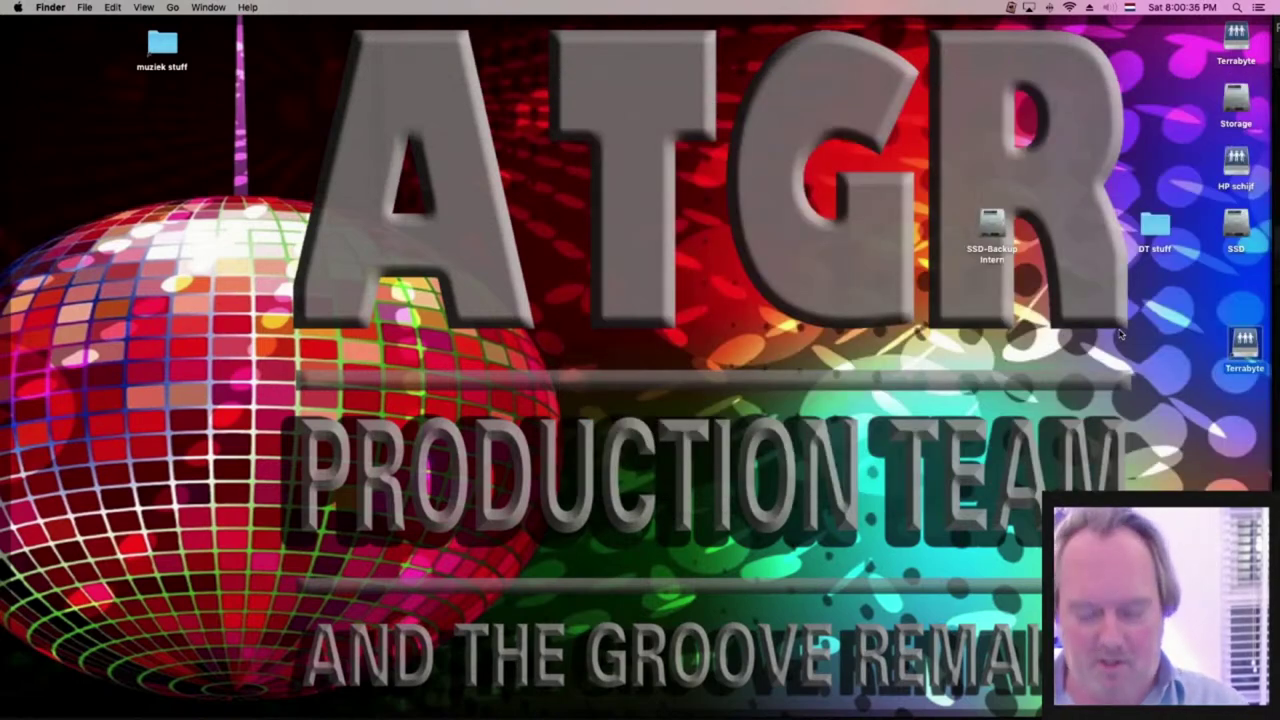
key(super+Tab)
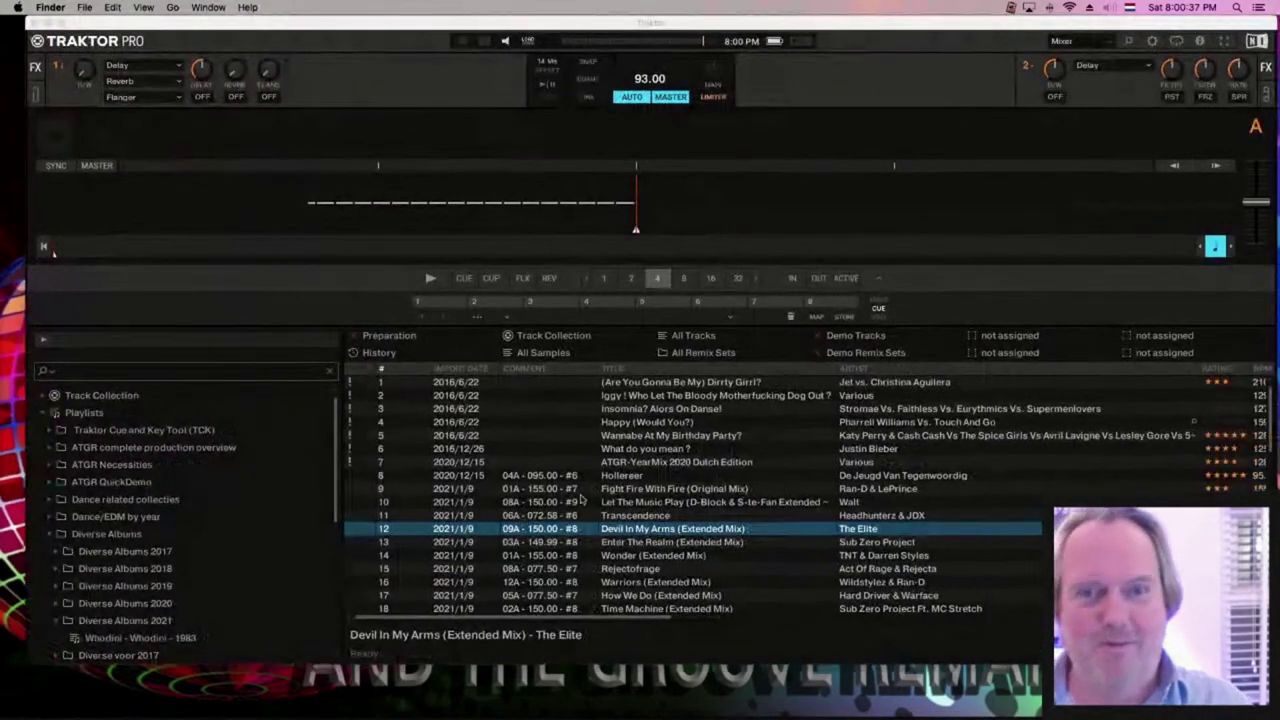
Repeat the consistency check on tracks 1 to 7 with the Terrabyte drive accessible, and dismiss the report
click(649, 465)
shift+click(652, 384)
right_click(650, 400)
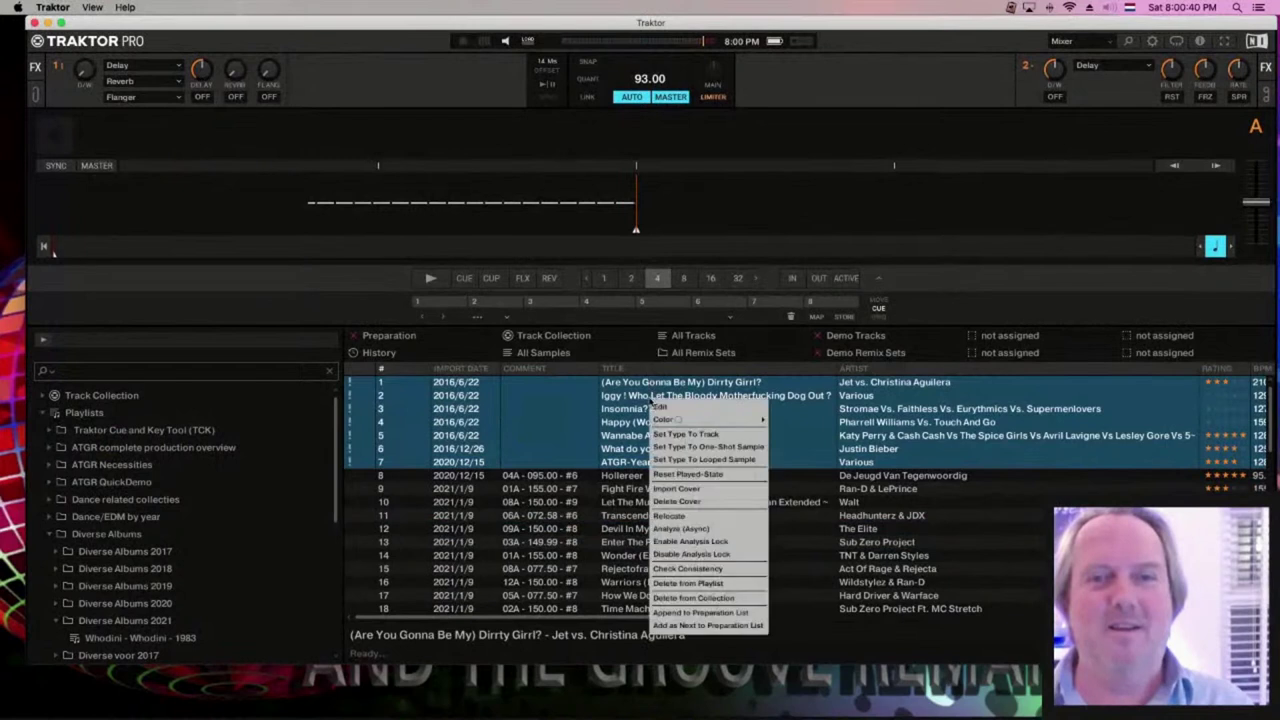
click(688, 568)
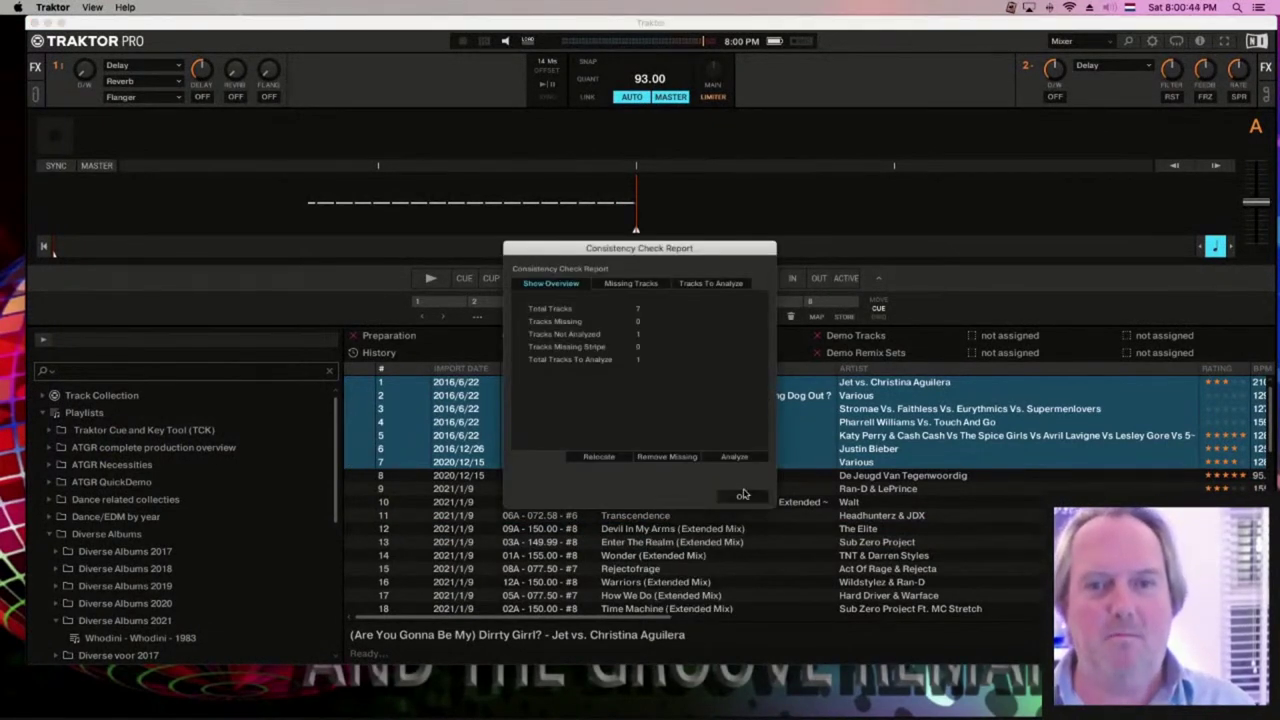
click(741, 496)
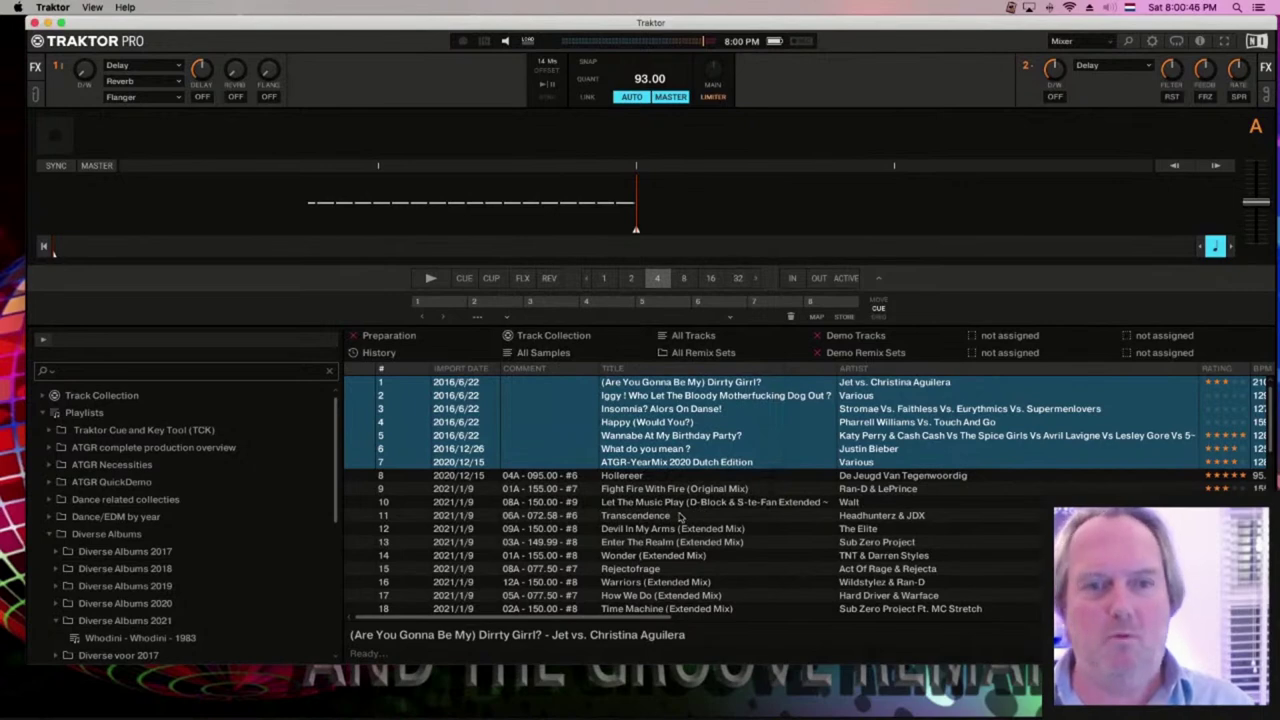
Inspect the "ATGR-YearMix 2020 Pop Edition" entry and load "Wanna Play House (Extended Mix)" into deck A to check it
scroll(678, 514, down, 12)
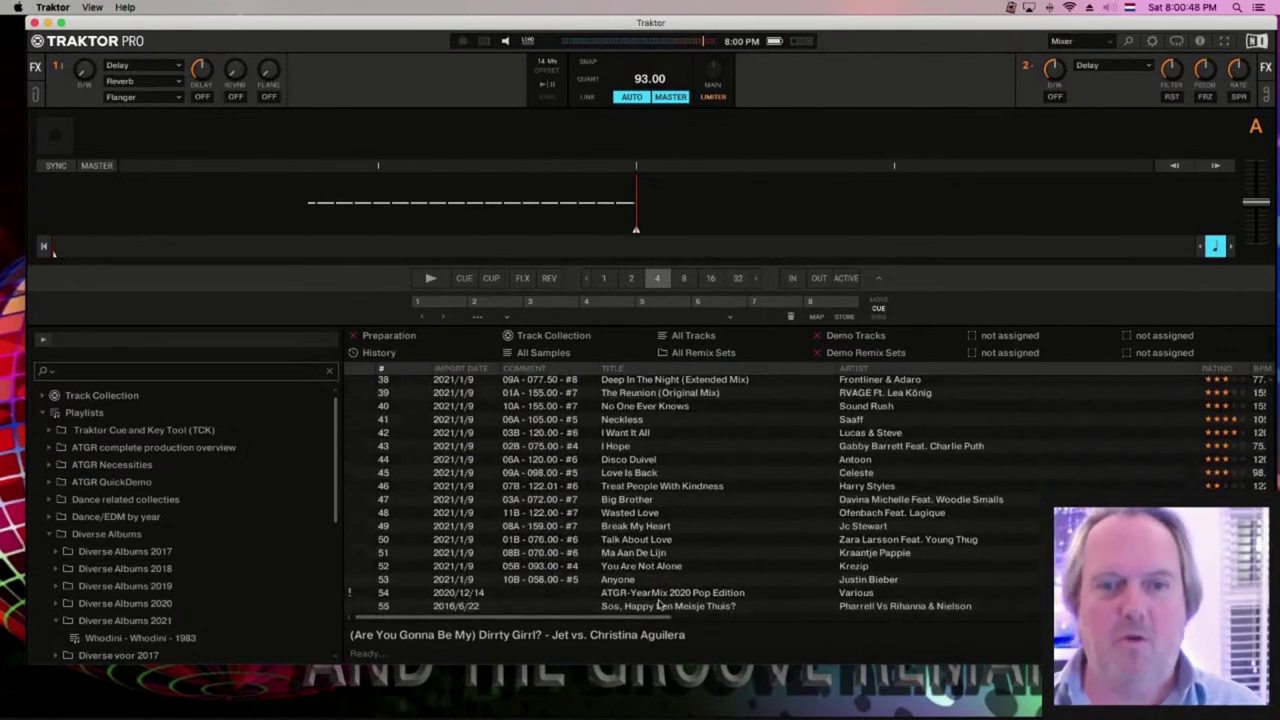
click(658, 596)
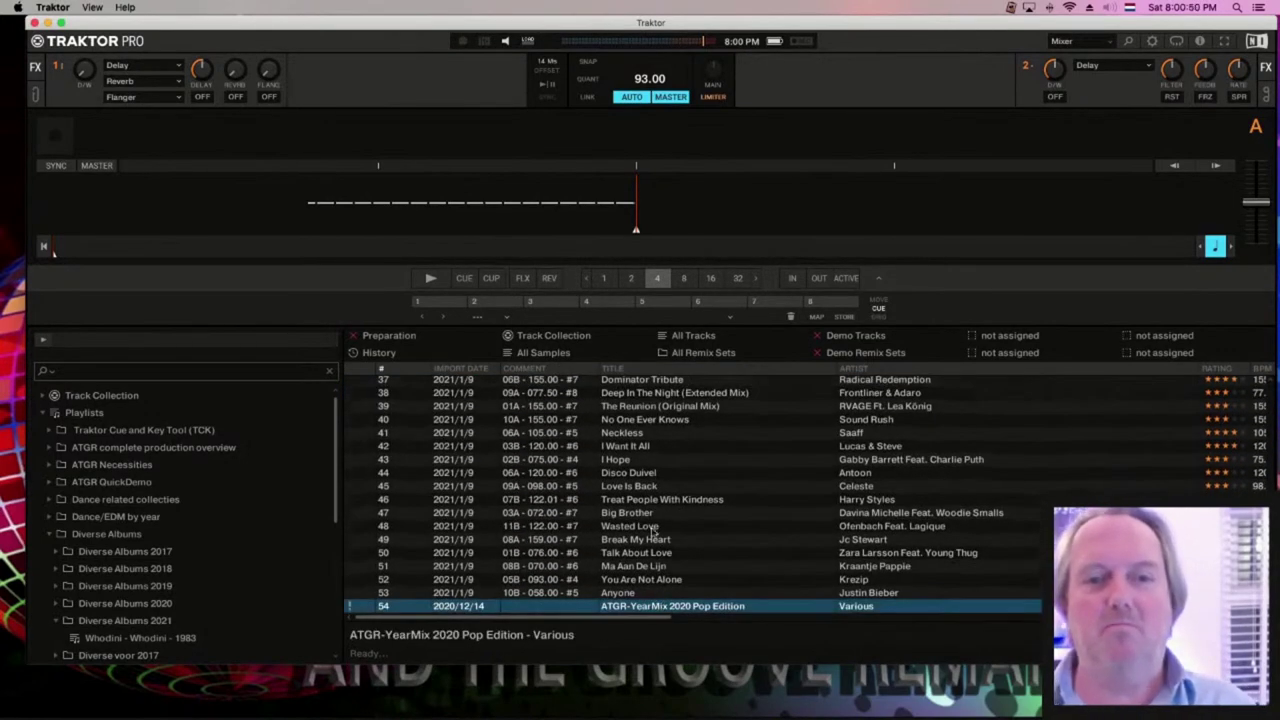
scroll(657, 452, up, 7)
click(655, 453)
click(652, 440)
drag(657, 440, 694, 212)
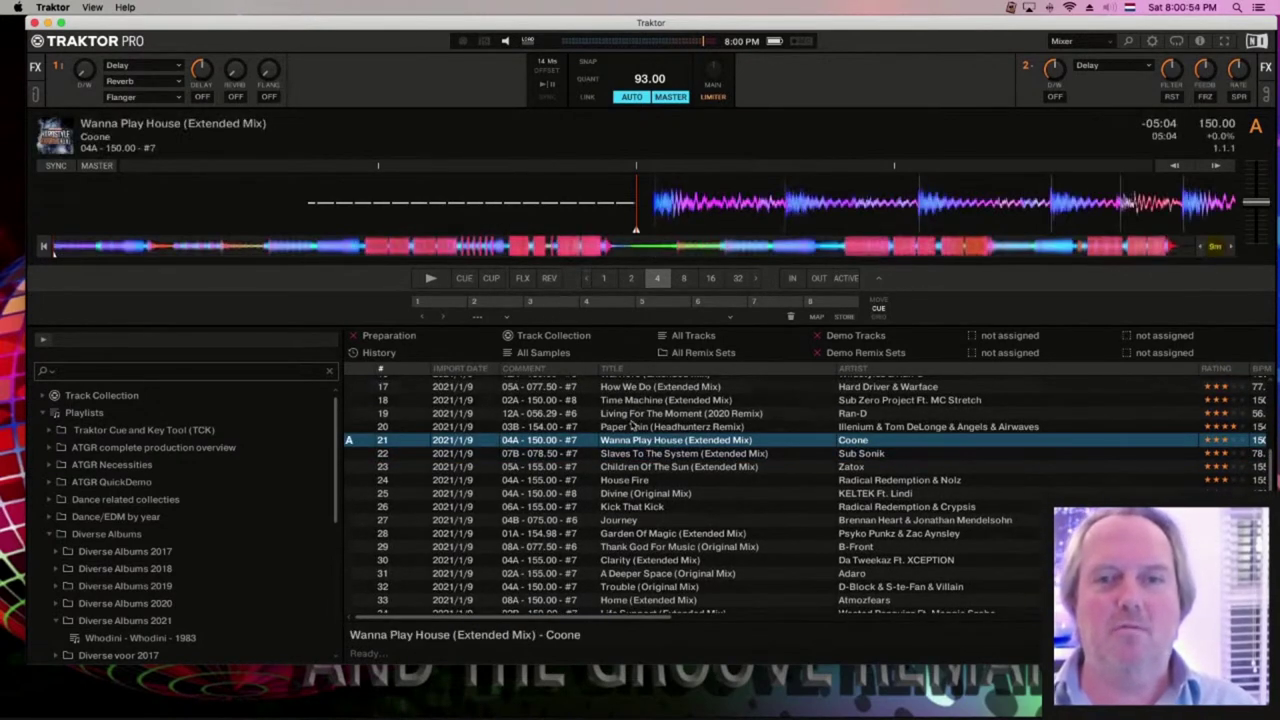
Load "How We Do (Extended Mix)" into deck A to check its key comment and waveform
scroll(632, 420, up, 2)
scroll(646, 430, up, 2)
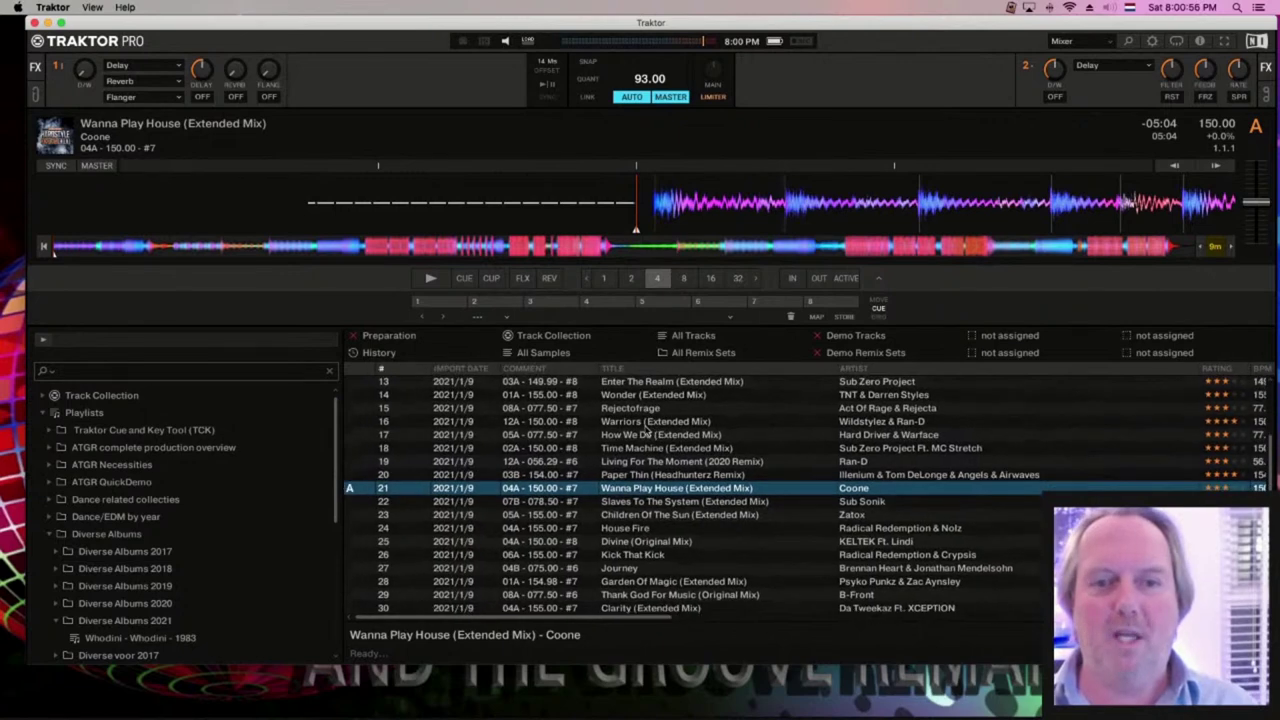
scroll(647, 430, up, 1)
click(650, 437)
drag(655, 430, 745, 198)
Load "Deep In The Night (Extended Mix)" and "Break My Heart" one after the other into deck A to check them
scroll(680, 494, down, 1)
scroll(680, 494, down, 5)
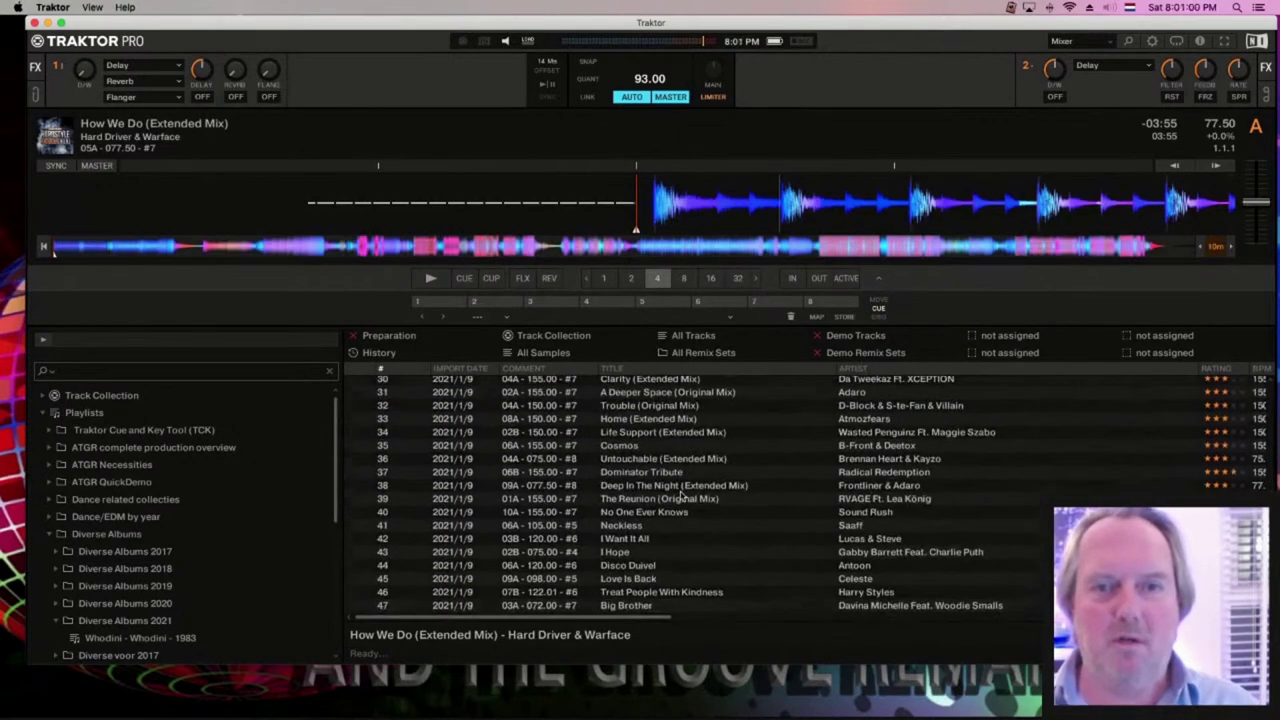
drag(680, 490, 745, 195)
scroll(662, 580, down, 3)
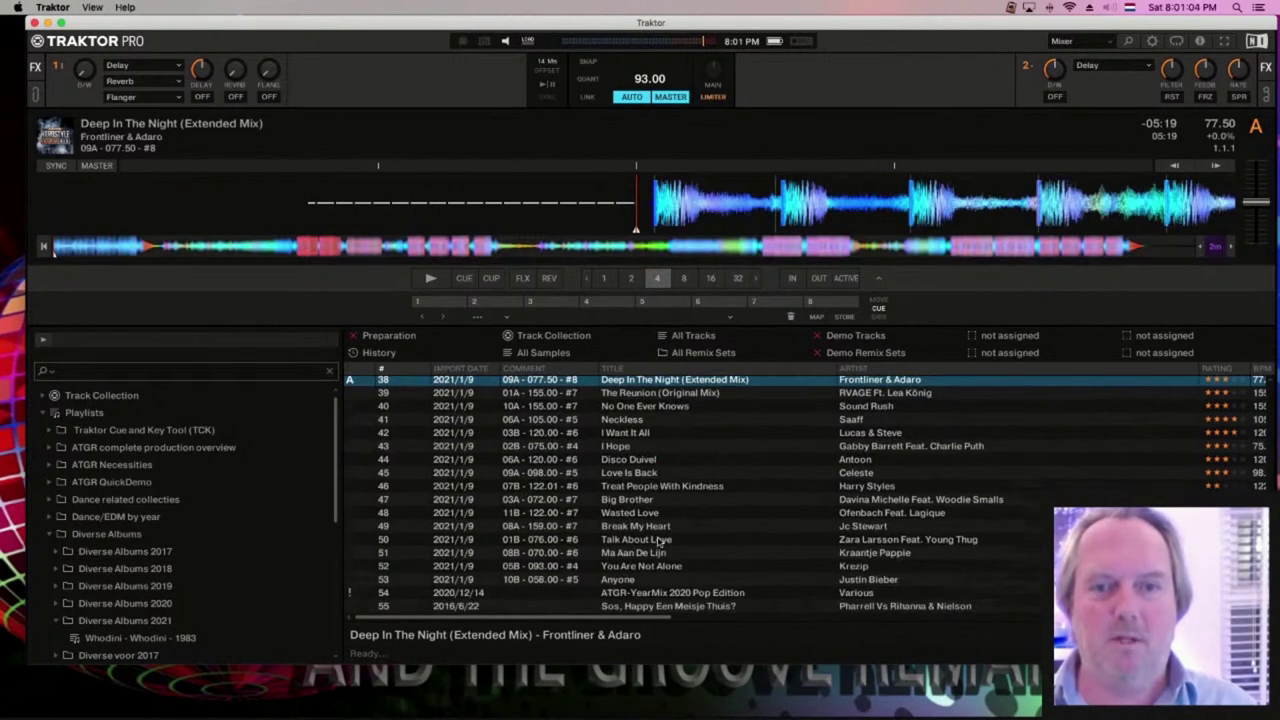
scroll(655, 540, up, 1)
drag(655, 540, 689, 209)
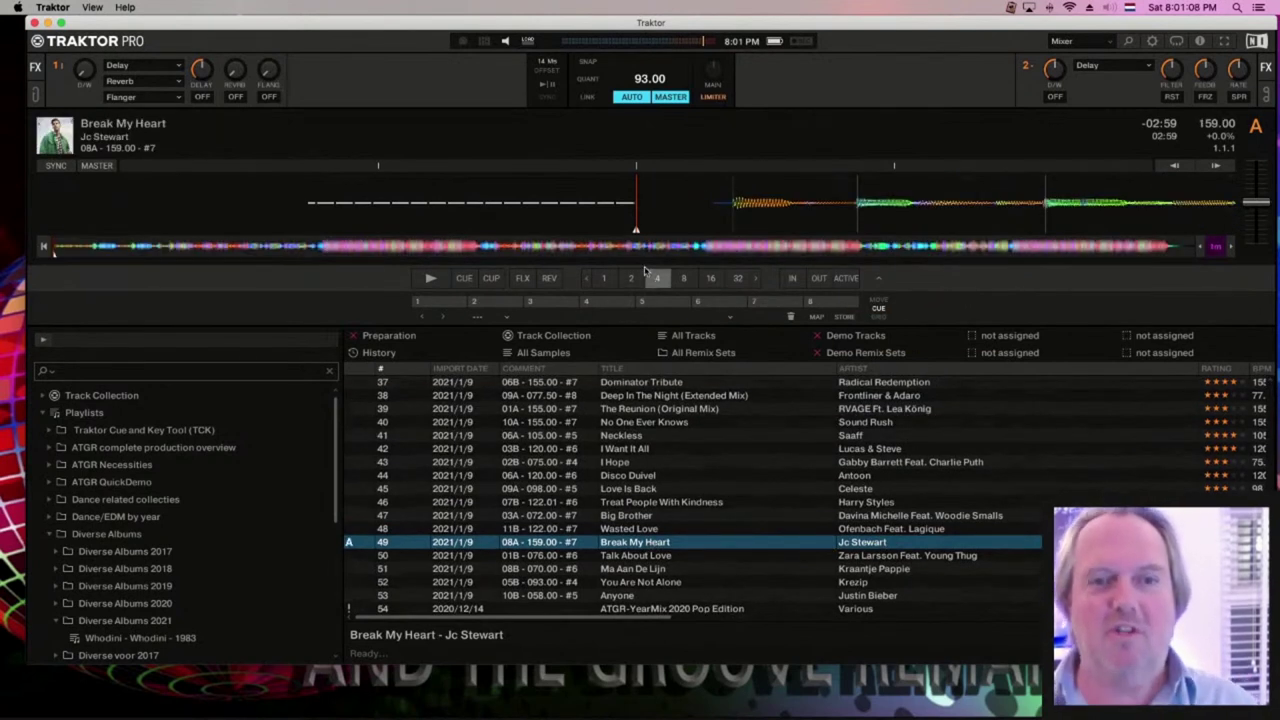
Expand the "Top 40 collections by year" folder and open the "Top 40 2021" playlist
scroll(121, 531, down, 5)
click(122, 544)
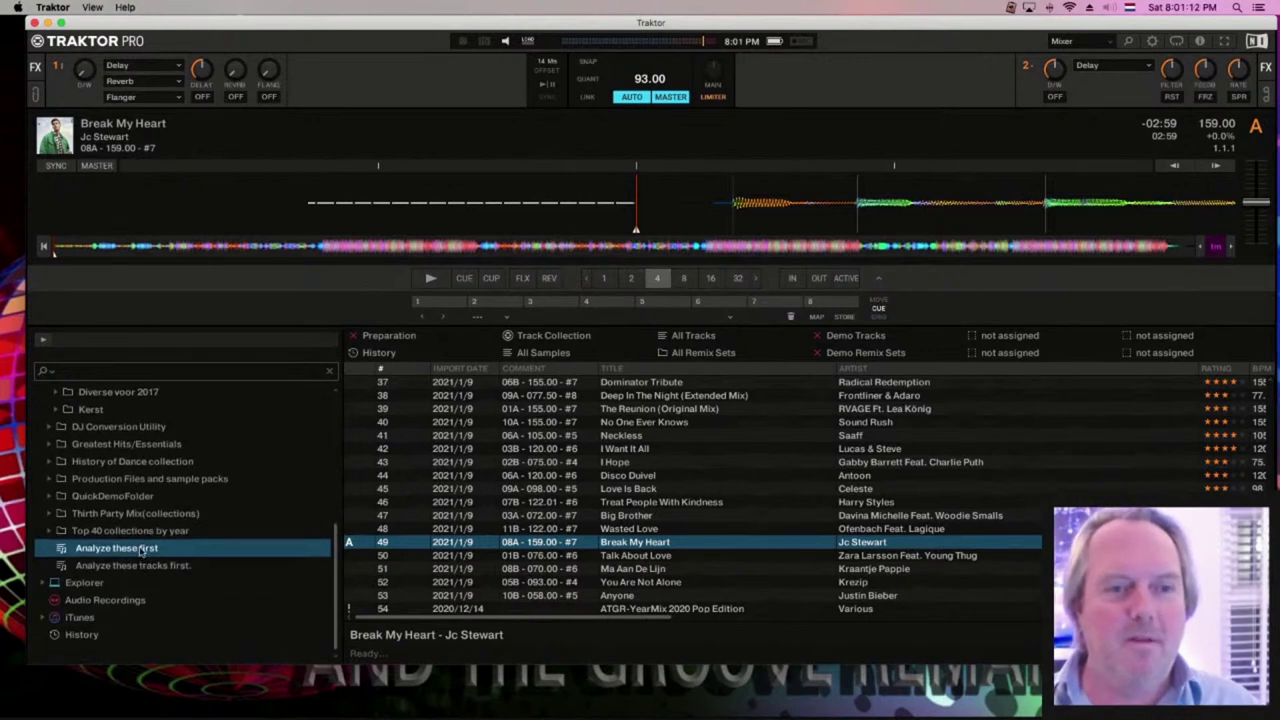
click(52, 535)
scroll(120, 545, down, 5)
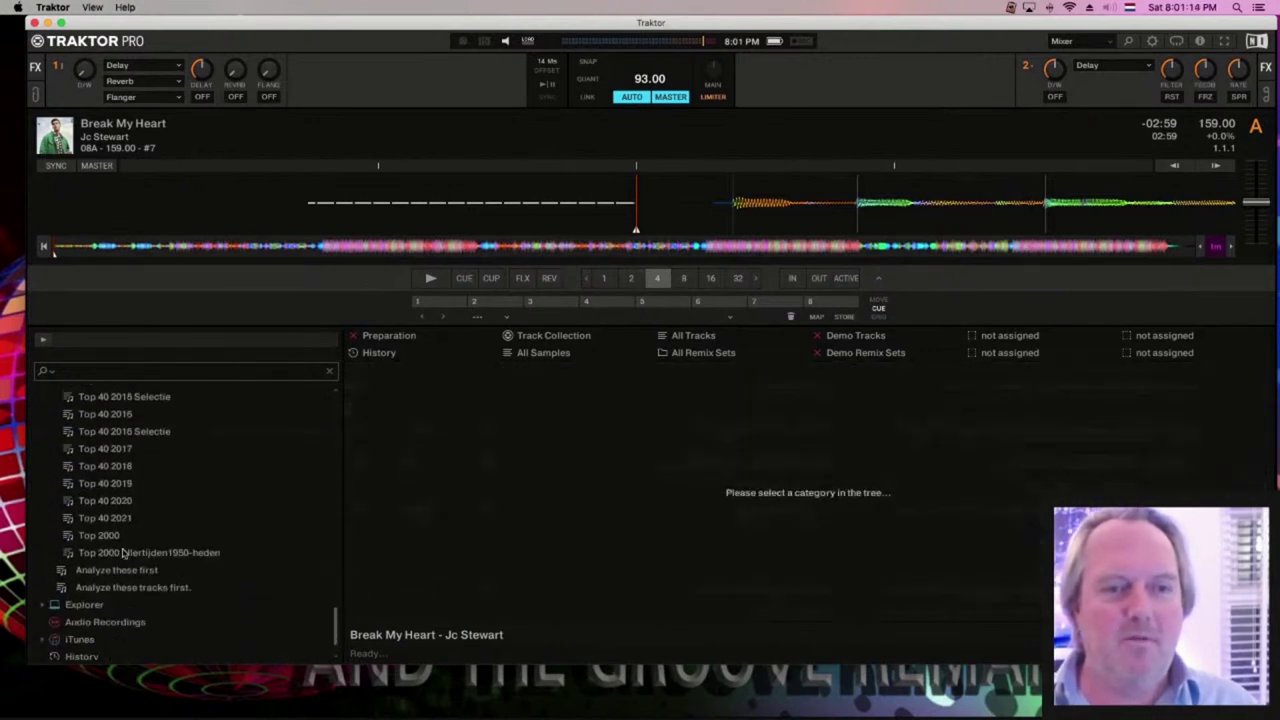
click(128, 497)
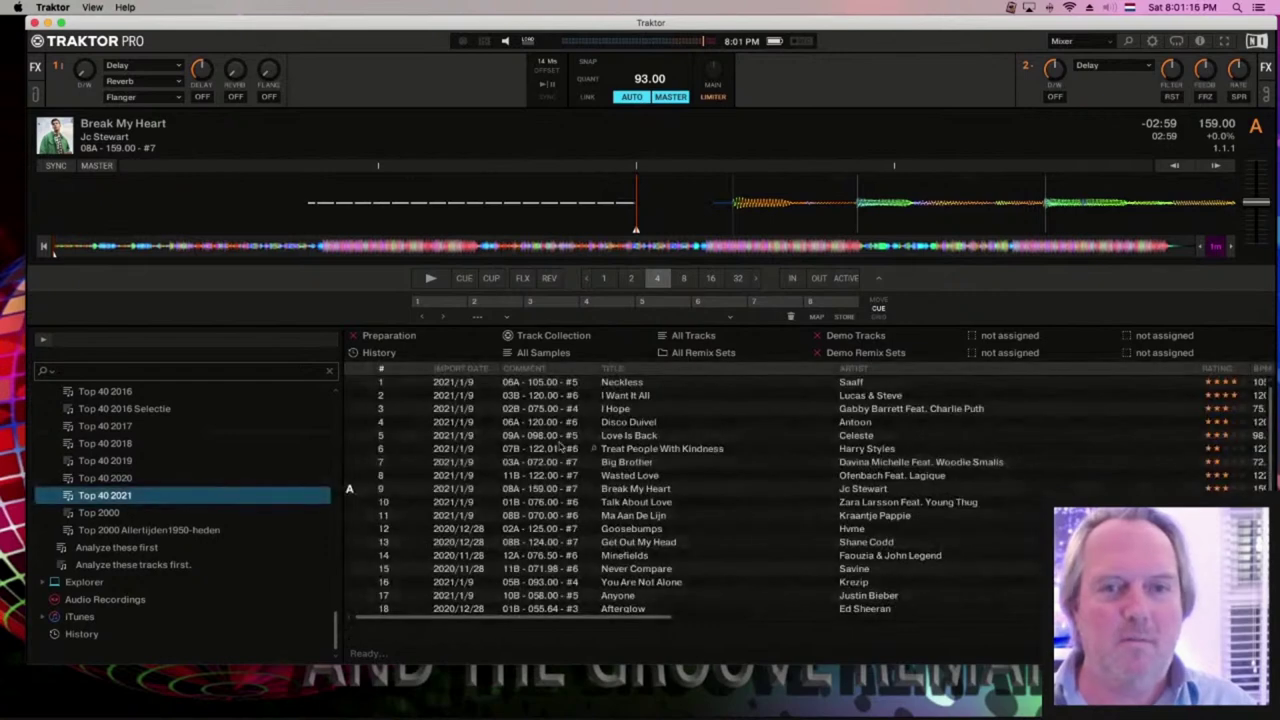
Check the comments in the "Top 40 2021" playlist and load "Love Is Back" into deck A
scroll(636, 424, down, 2)
scroll(636, 424, up, 2)
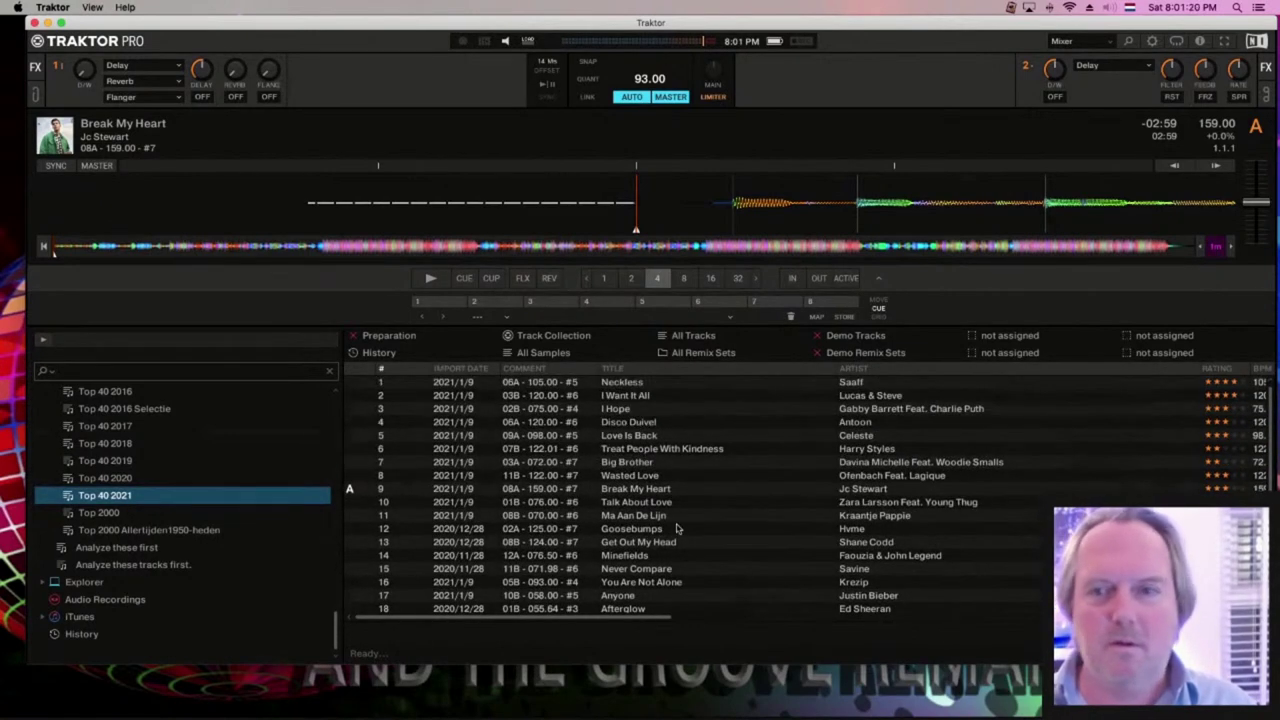
scroll(677, 527, down, 2)
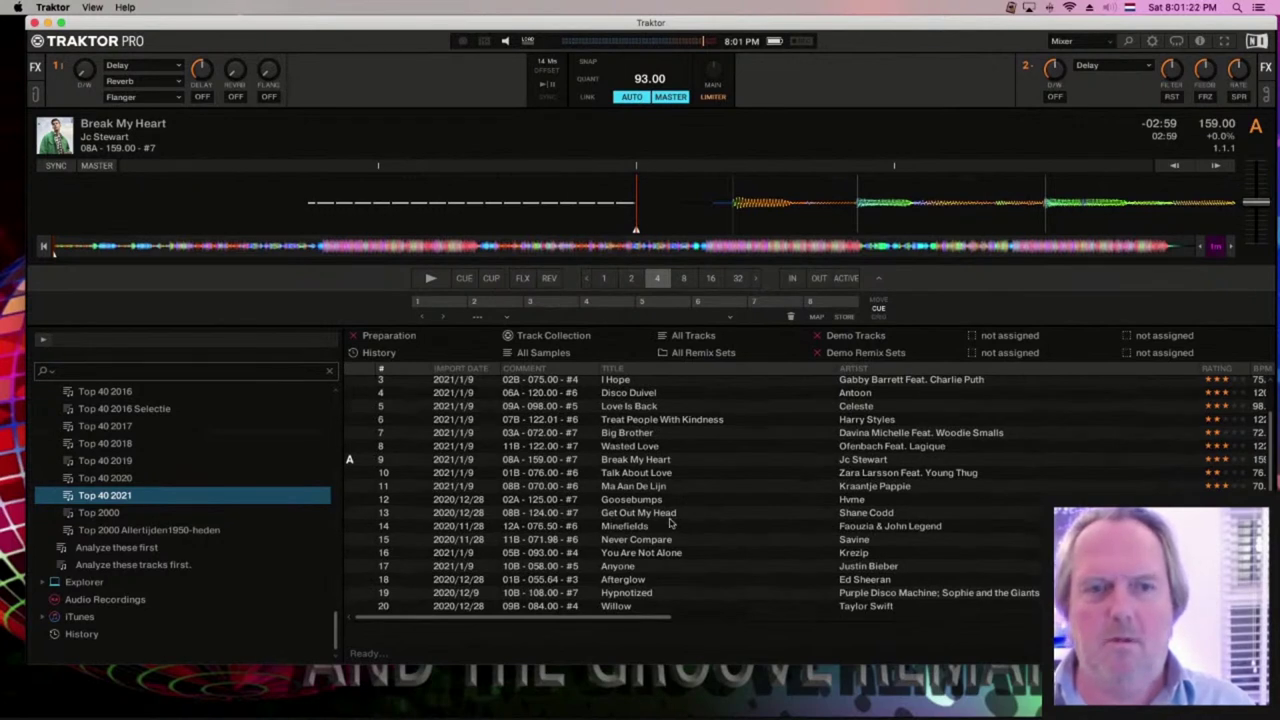
click(662, 515)
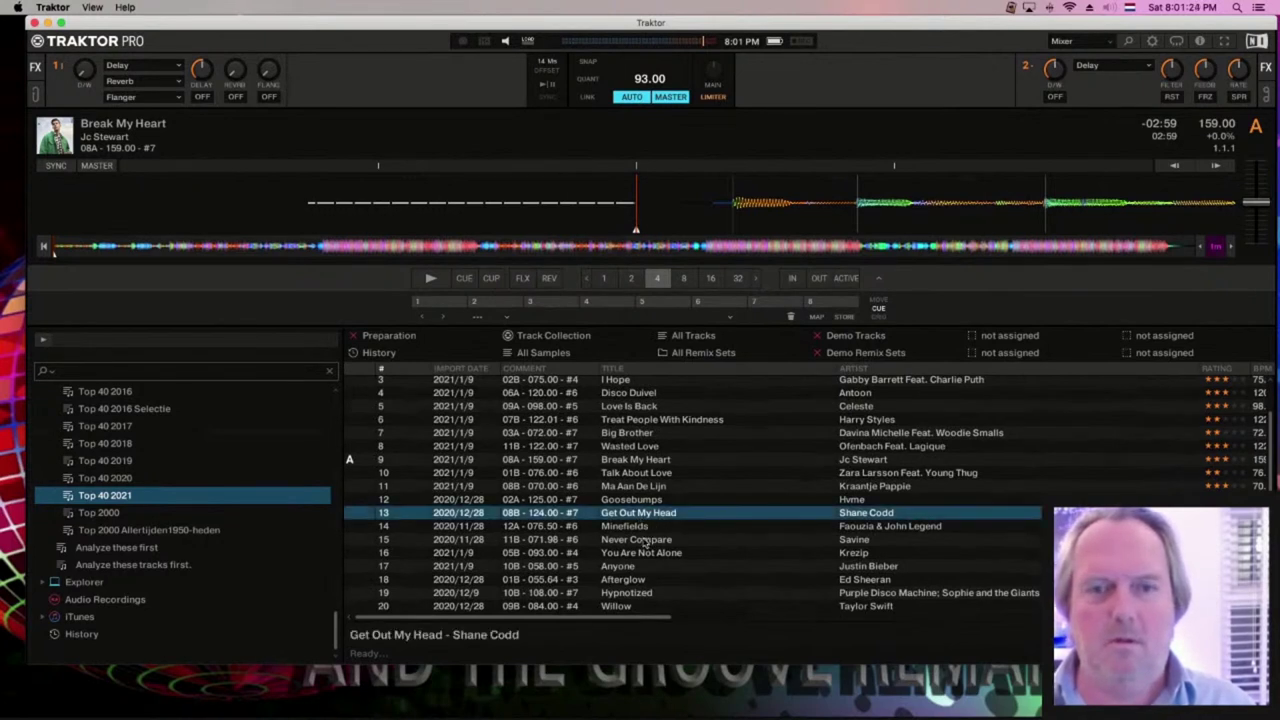
scroll(652, 480, up, 2)
drag(632, 441, 677, 194)
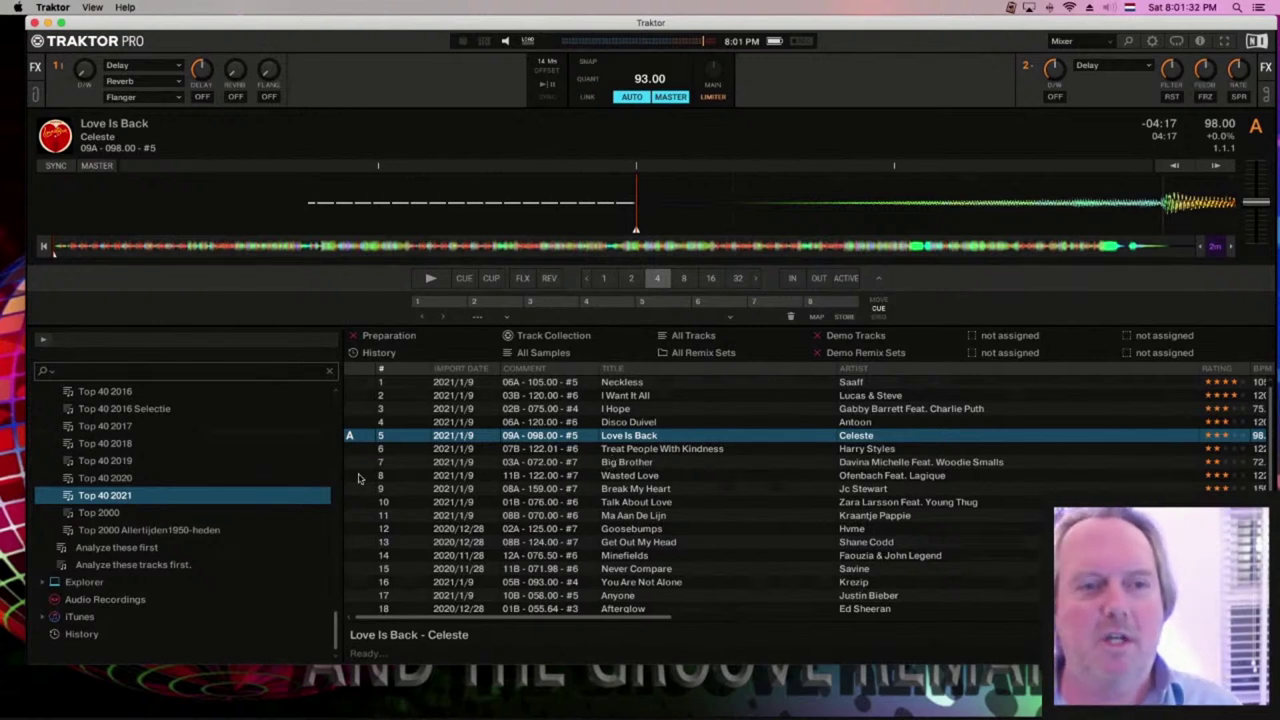
Sort the "Top 40 2021" tracks by artist, change the sorting to title, and check the key text column
scroll(677, 547, down, 2)
scroll(677, 549, up, 2)
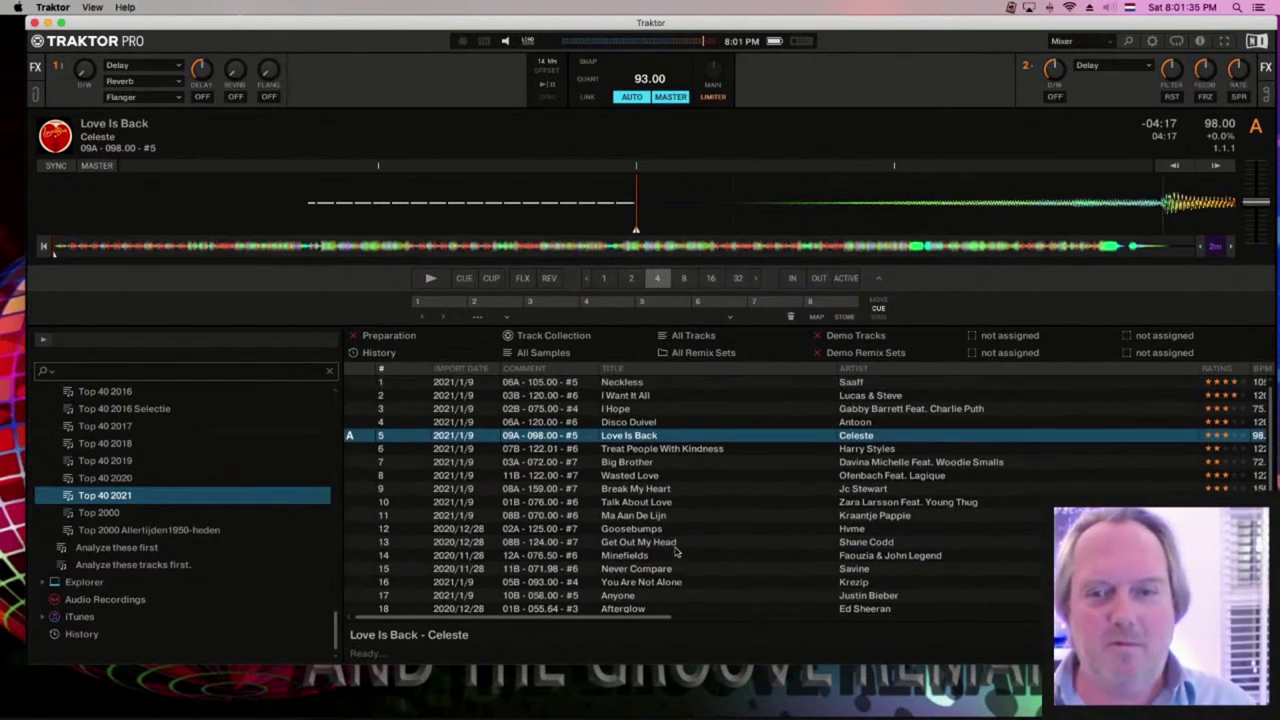
click(912, 367)
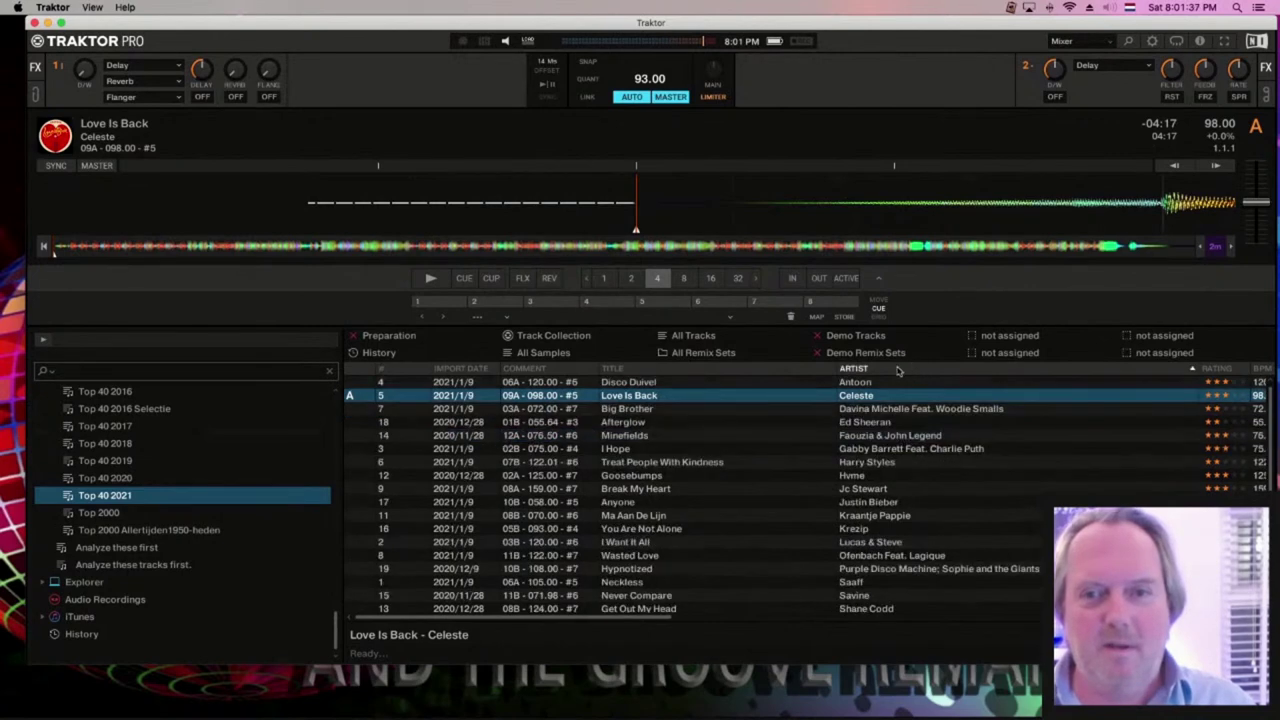
click(720, 369)
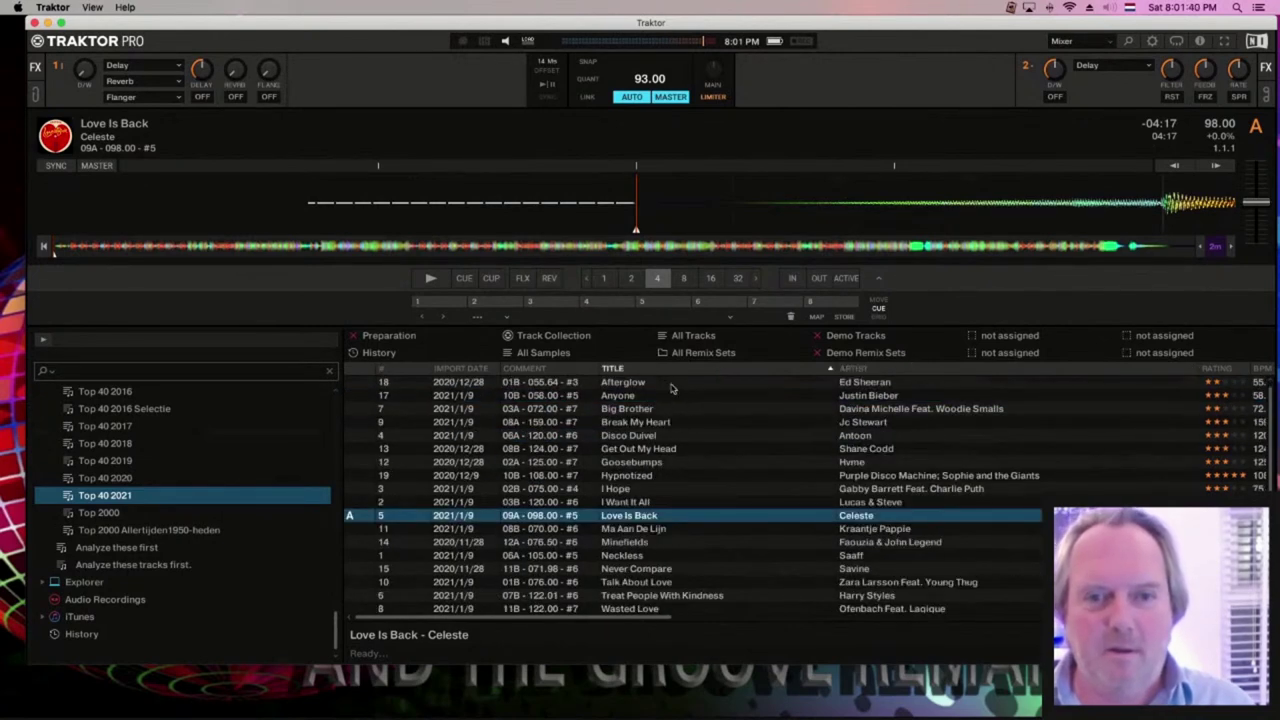
scroll(672, 392, down, 2)
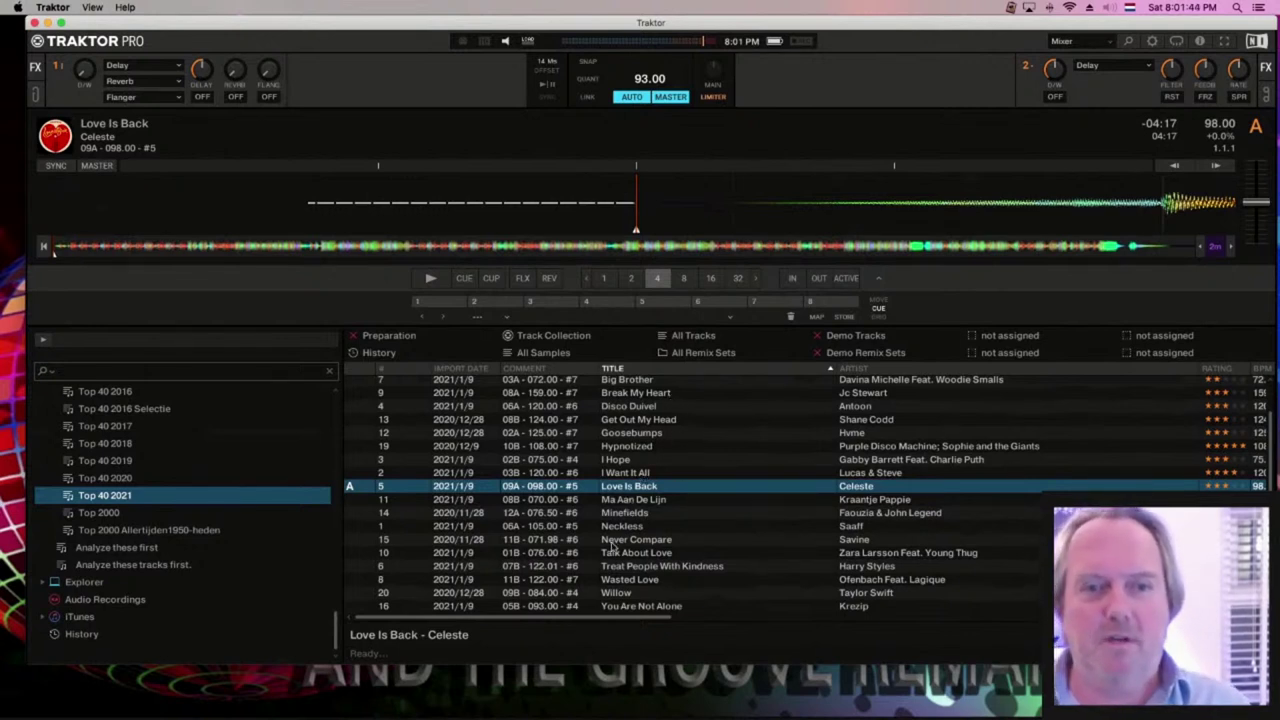
scroll(811, 537, right, 1)
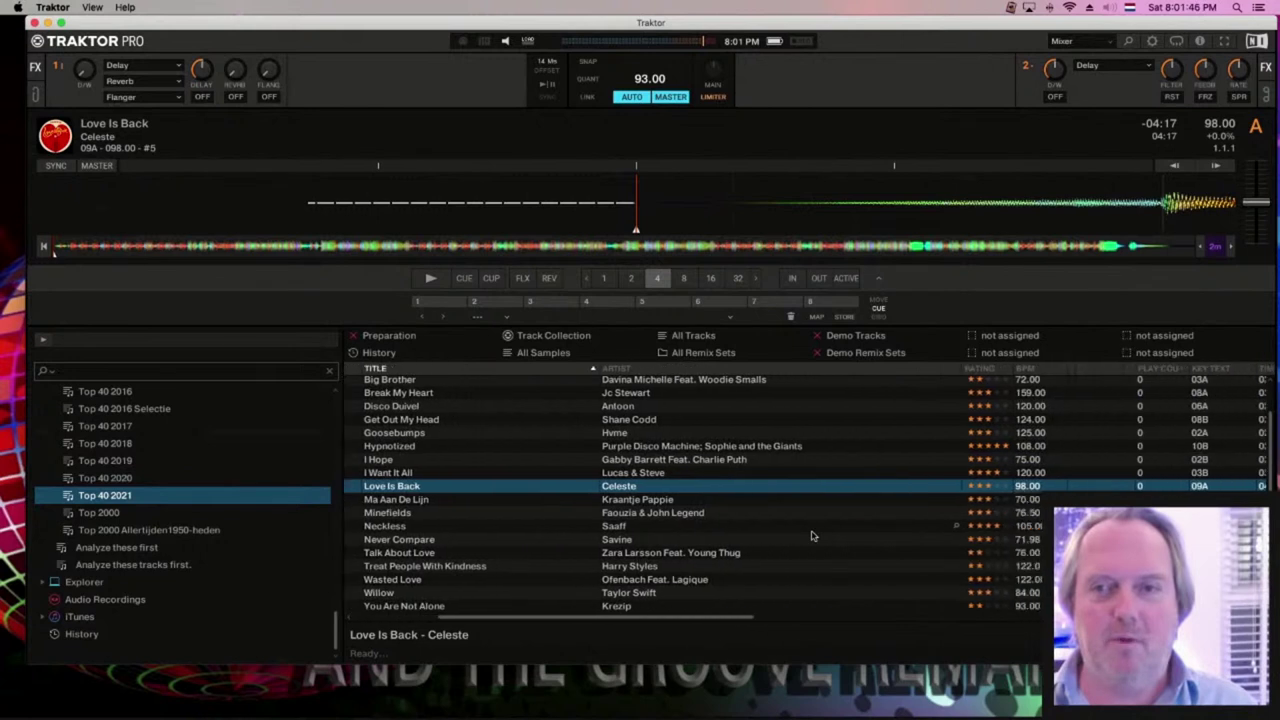
Quit Traktor so the track collection is stored and switch to Finder
scroll(820, 530, up, 2)
key(super+q)
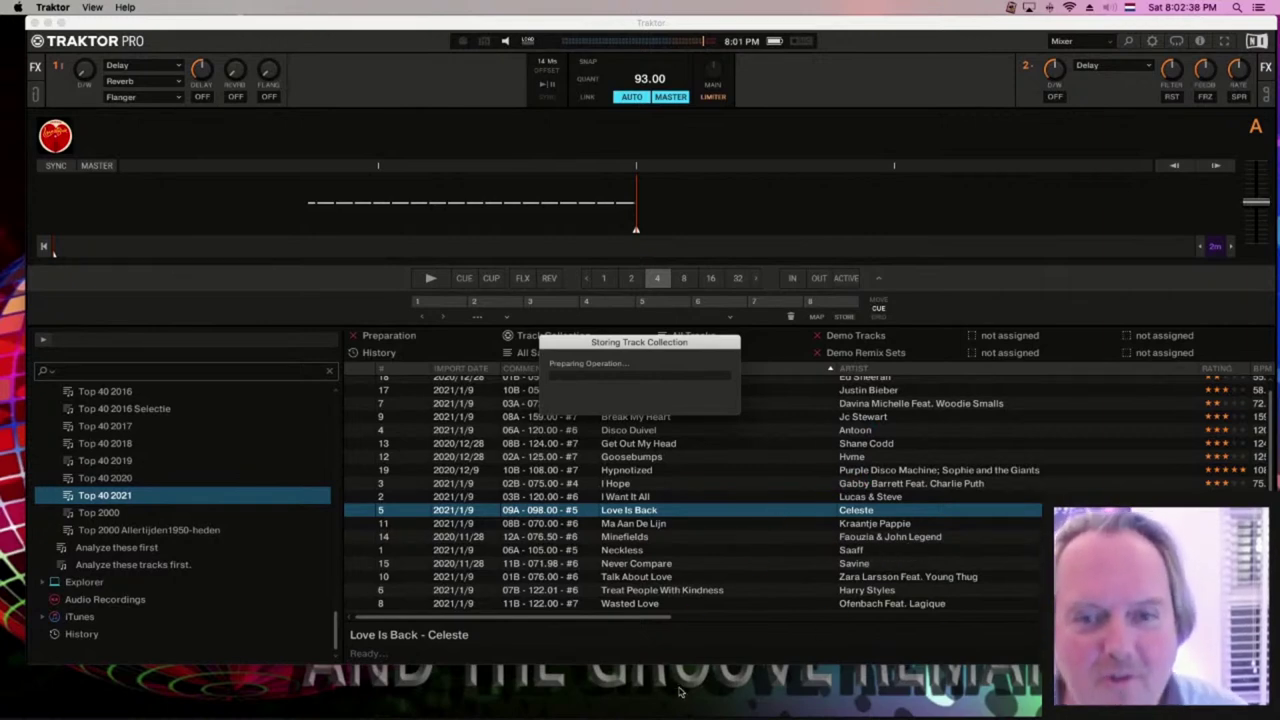
click(735, 687)
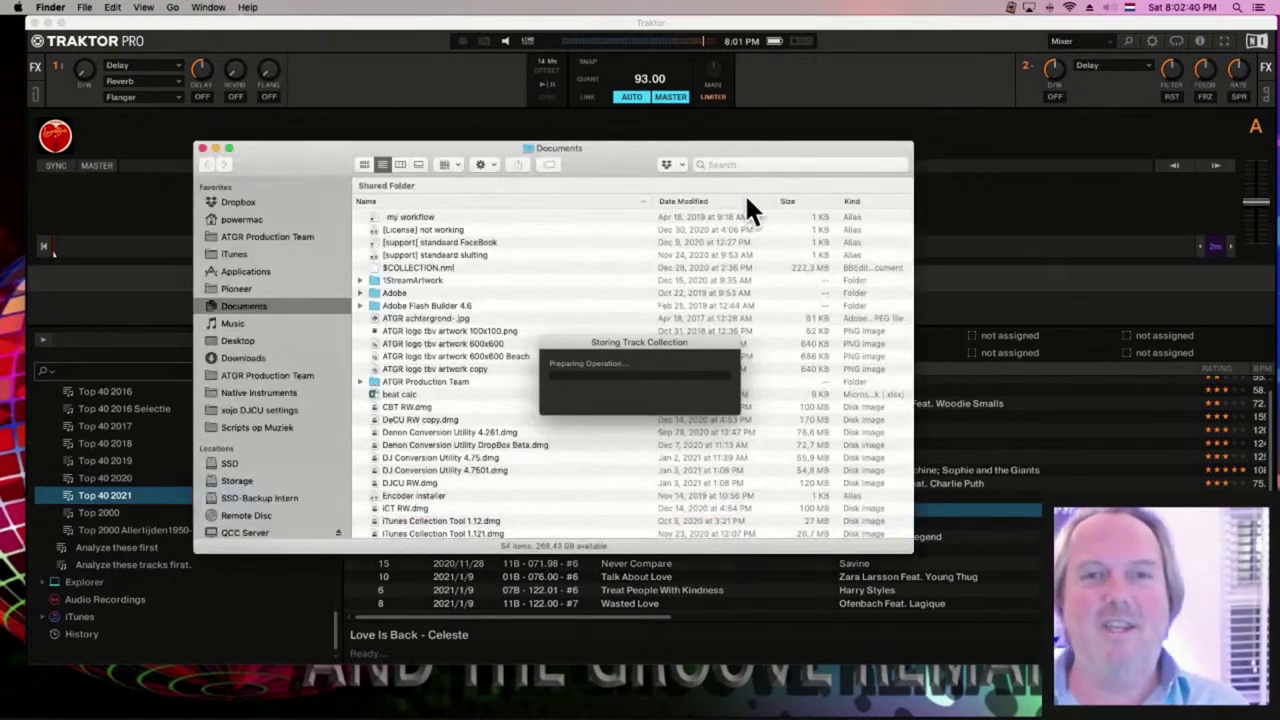
Move the Finder window higher and open the "Traktor 3.4.0" folder inside Native Instruments
drag(622, 158, 647, 98)
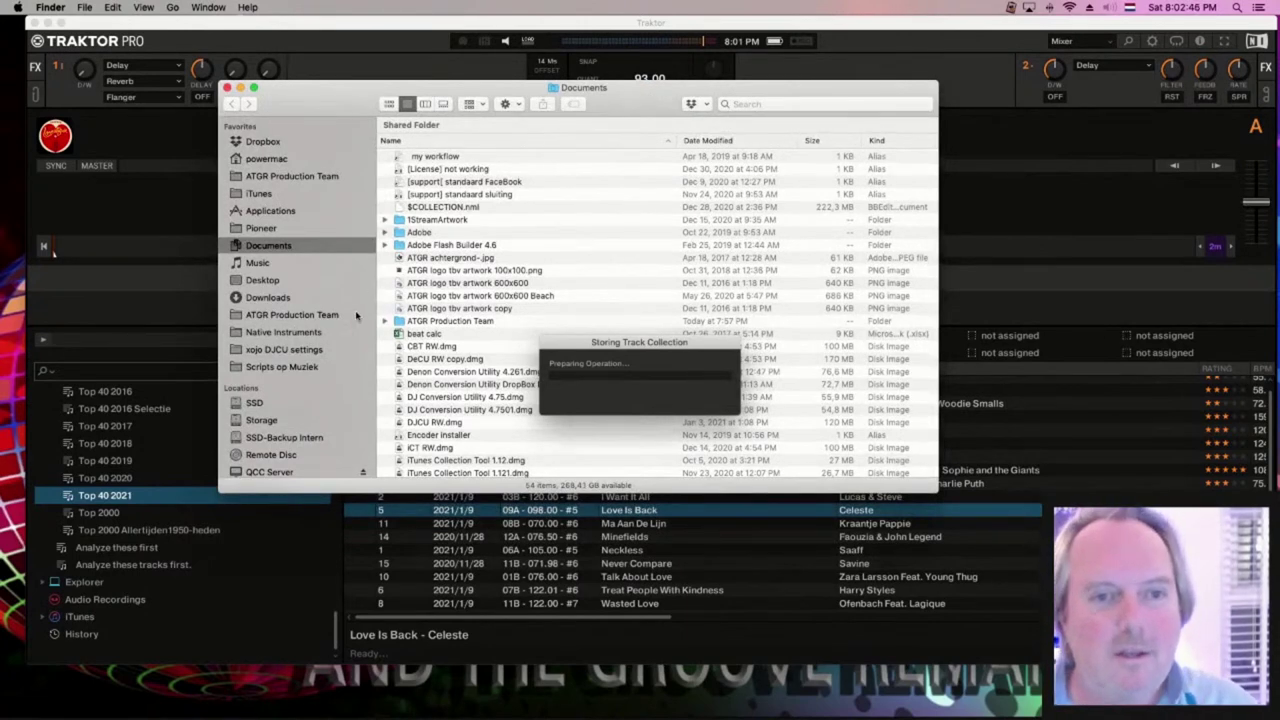
click(288, 366)
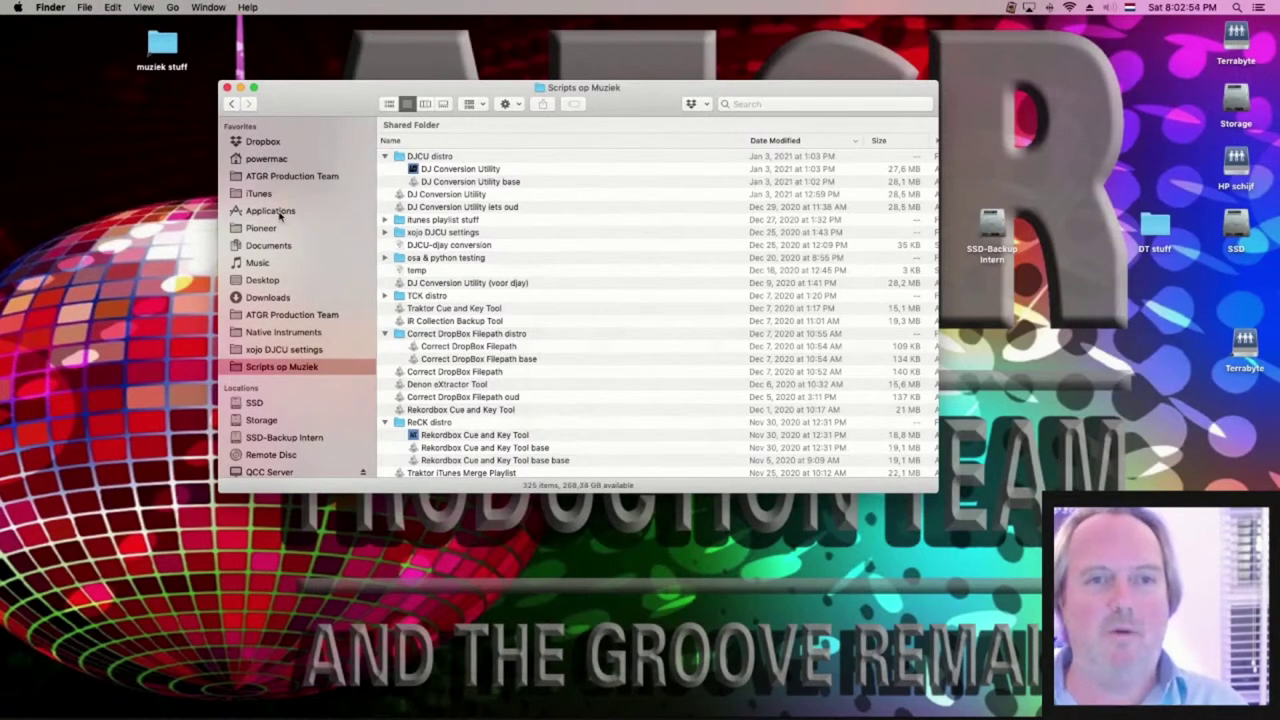
click(280, 211)
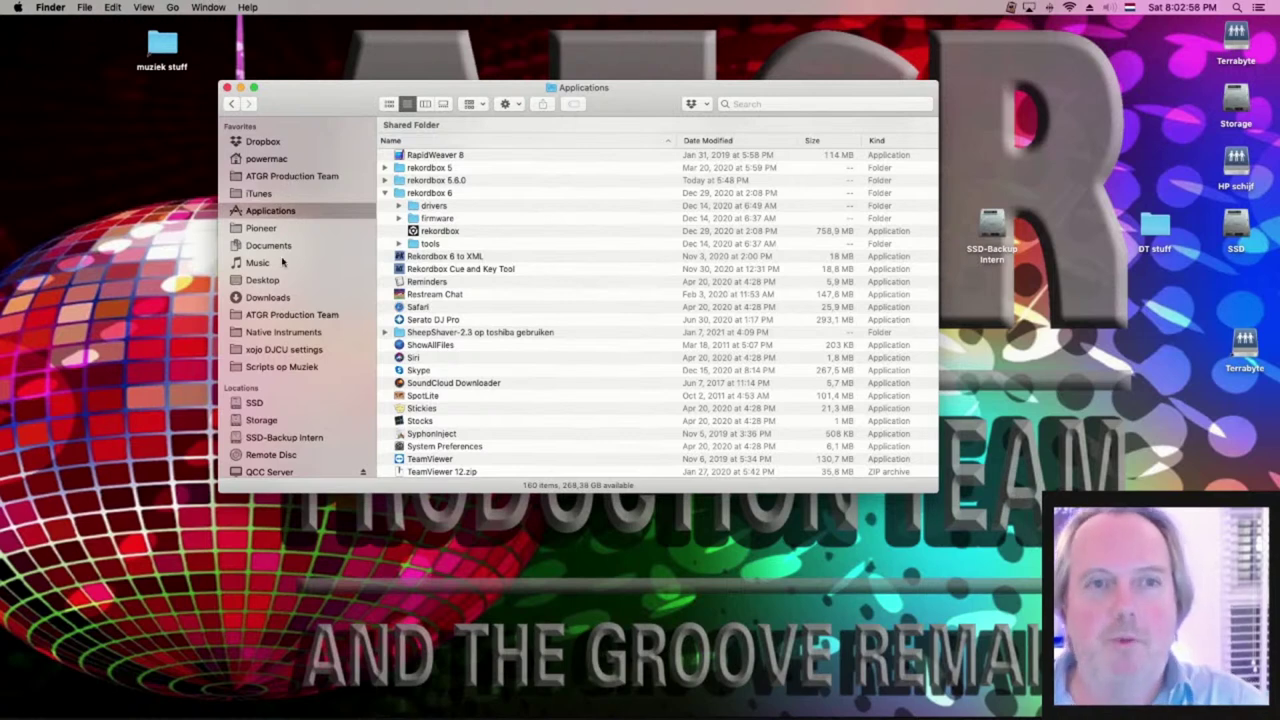
click(260, 334)
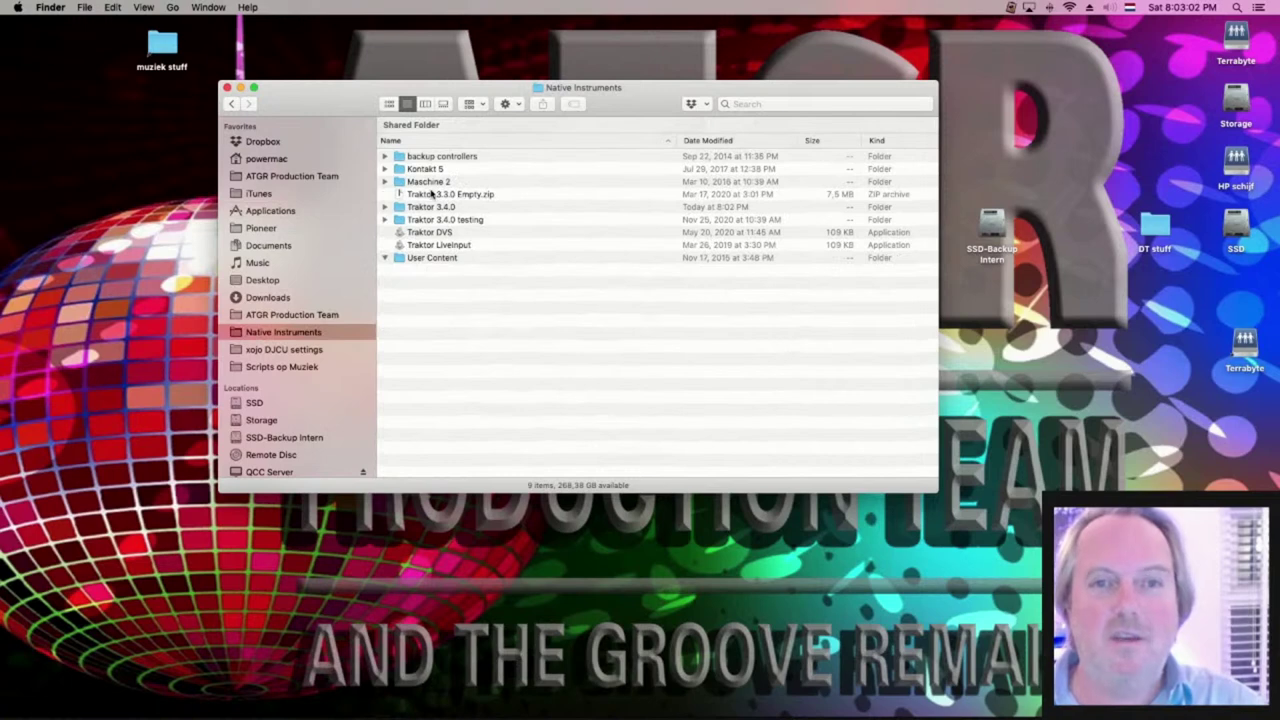
double_click(425, 208)
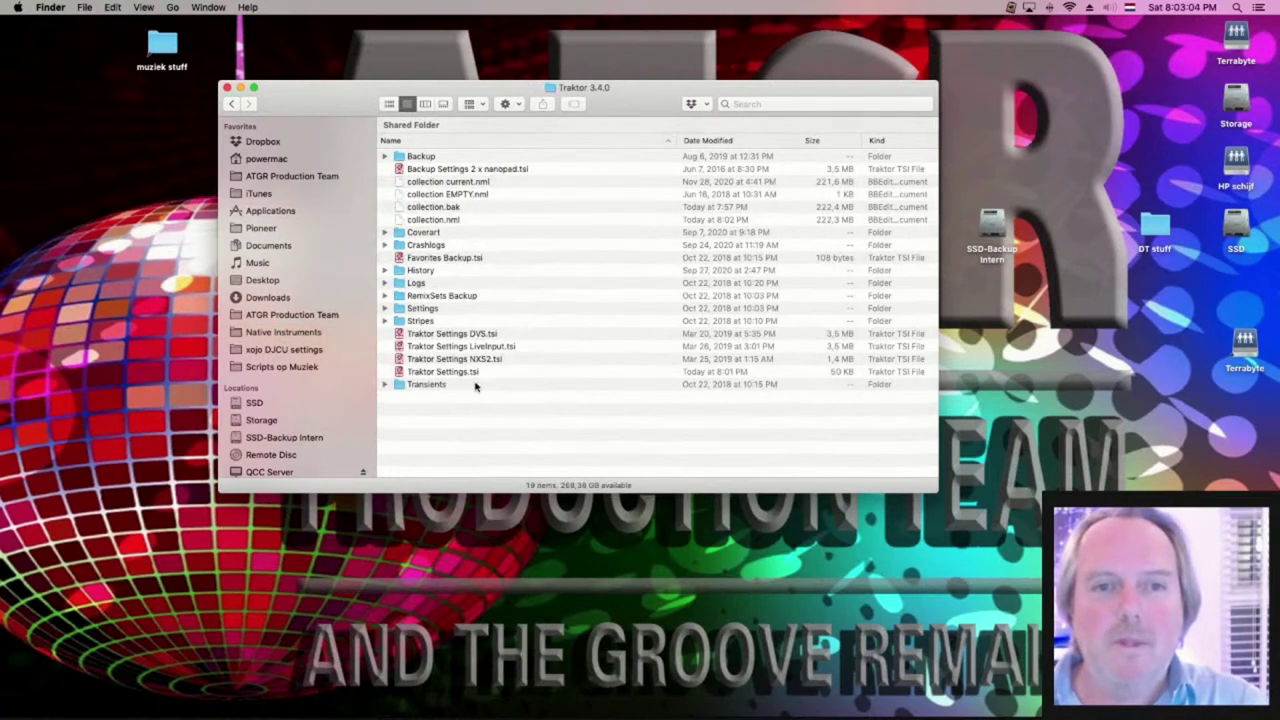
Open the collection.nml file from the "Traktor 3.4.0" folder in BBEdit
click(451, 219)
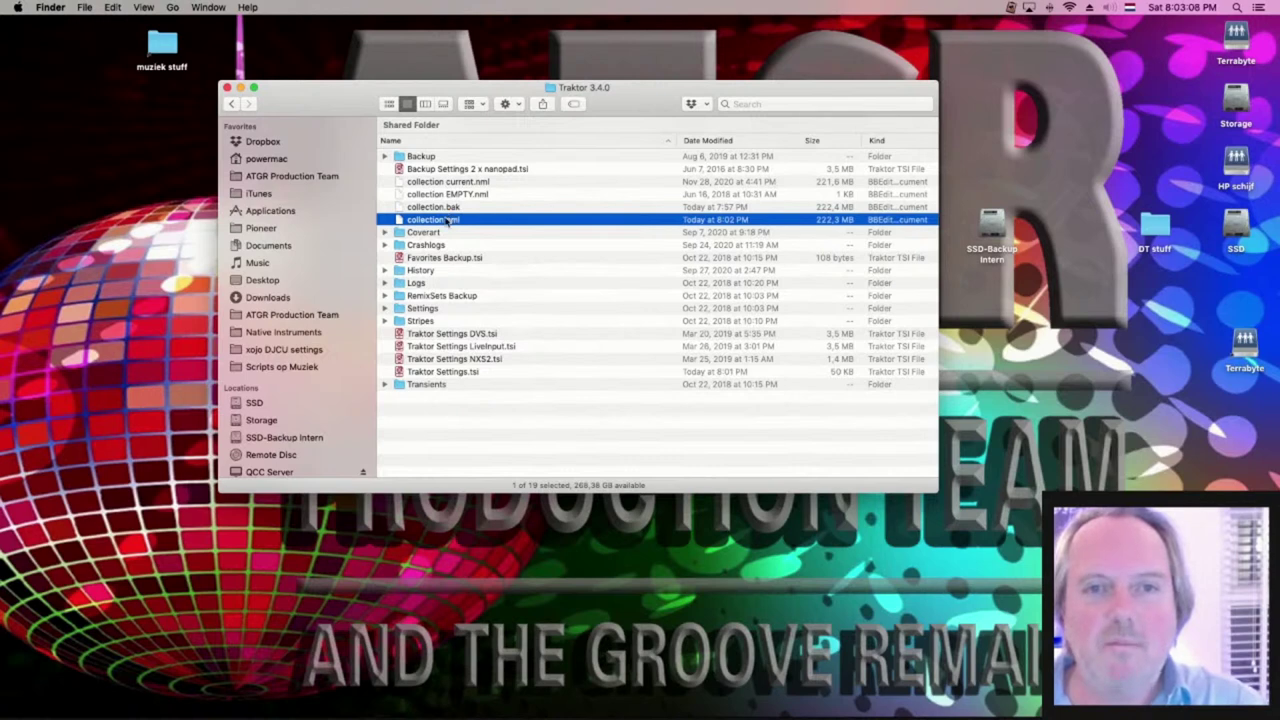
right_click(447, 220)
click(460, 224)
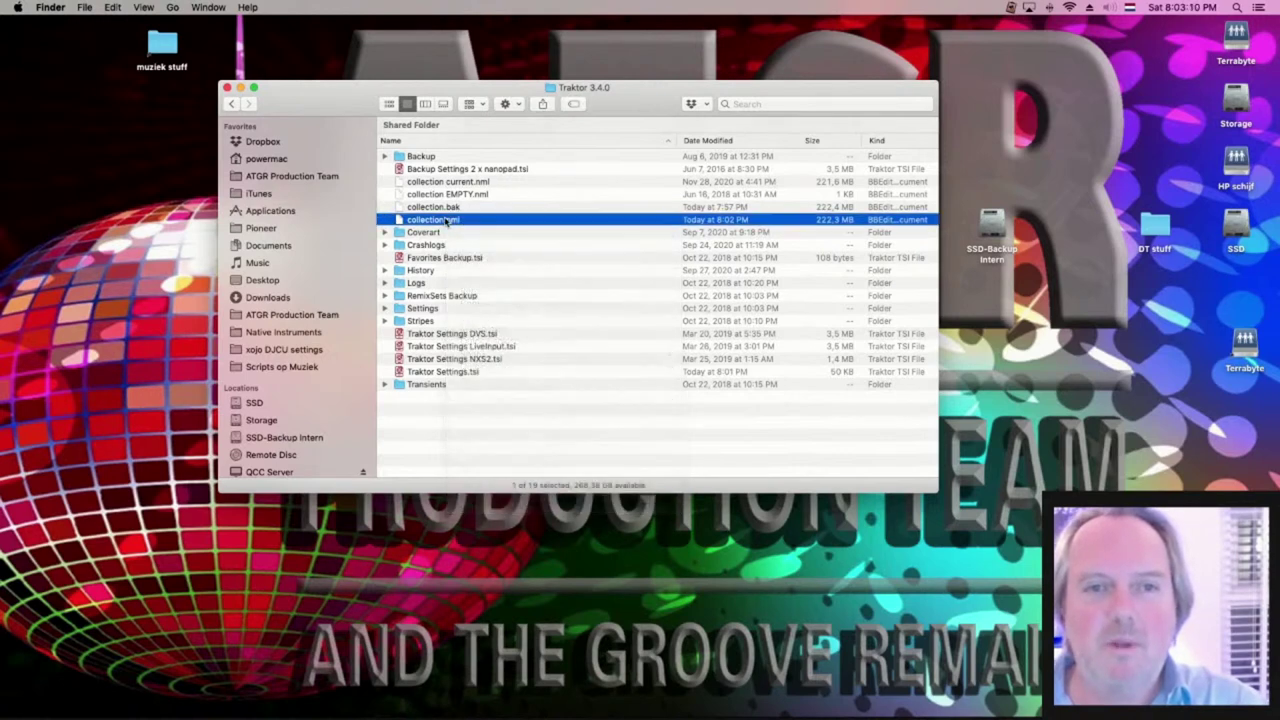
key(super+shift+f)
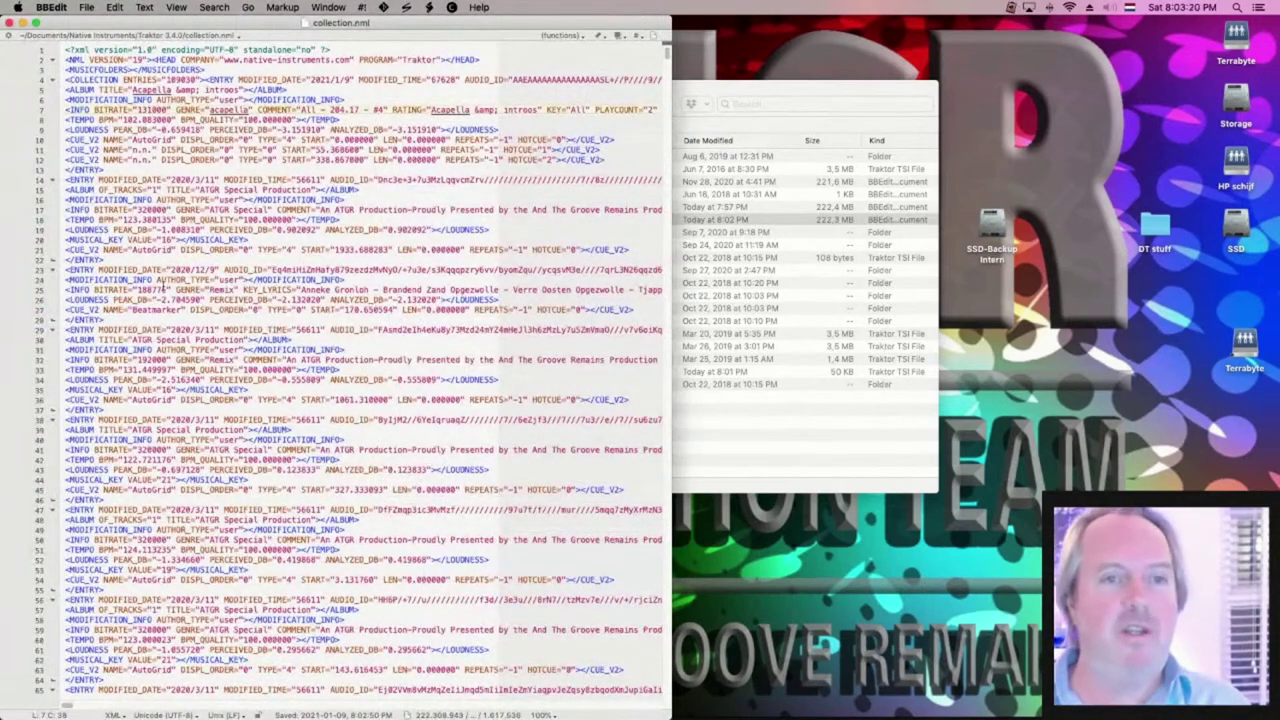
Search collection.nml for "whodini" and go through its successive occurrences
click(176, 268)
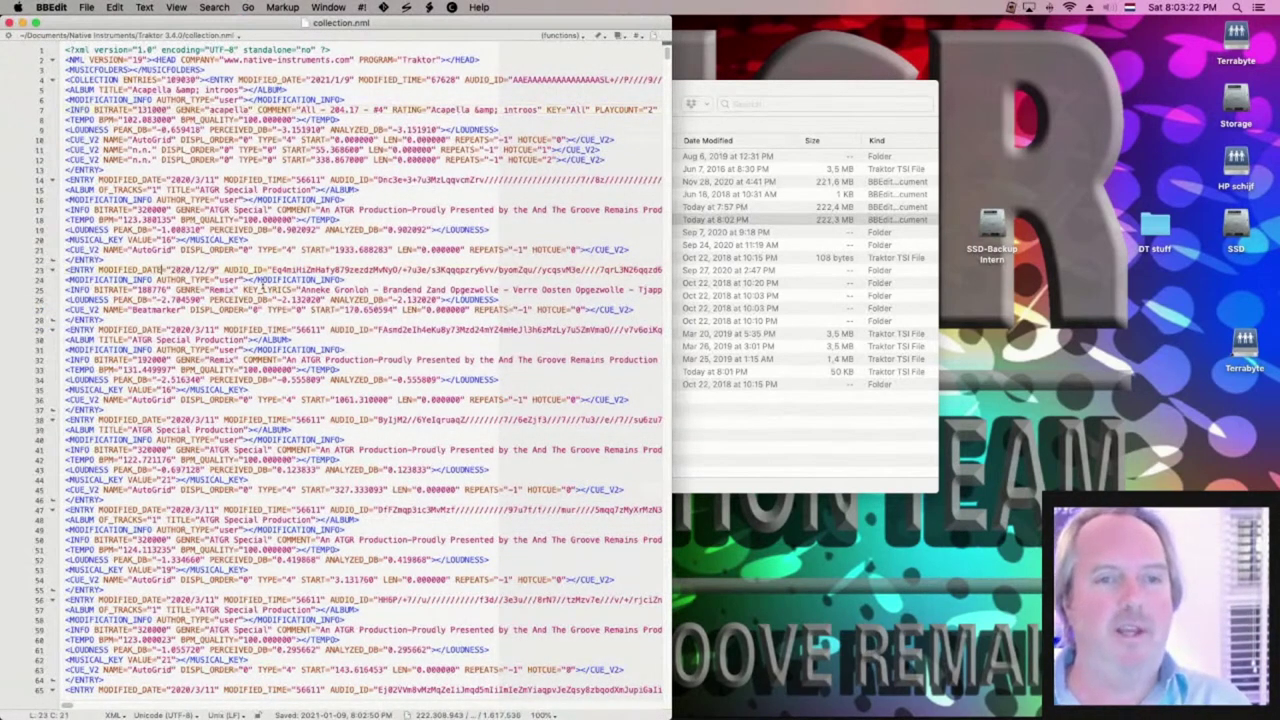
key(super+f)
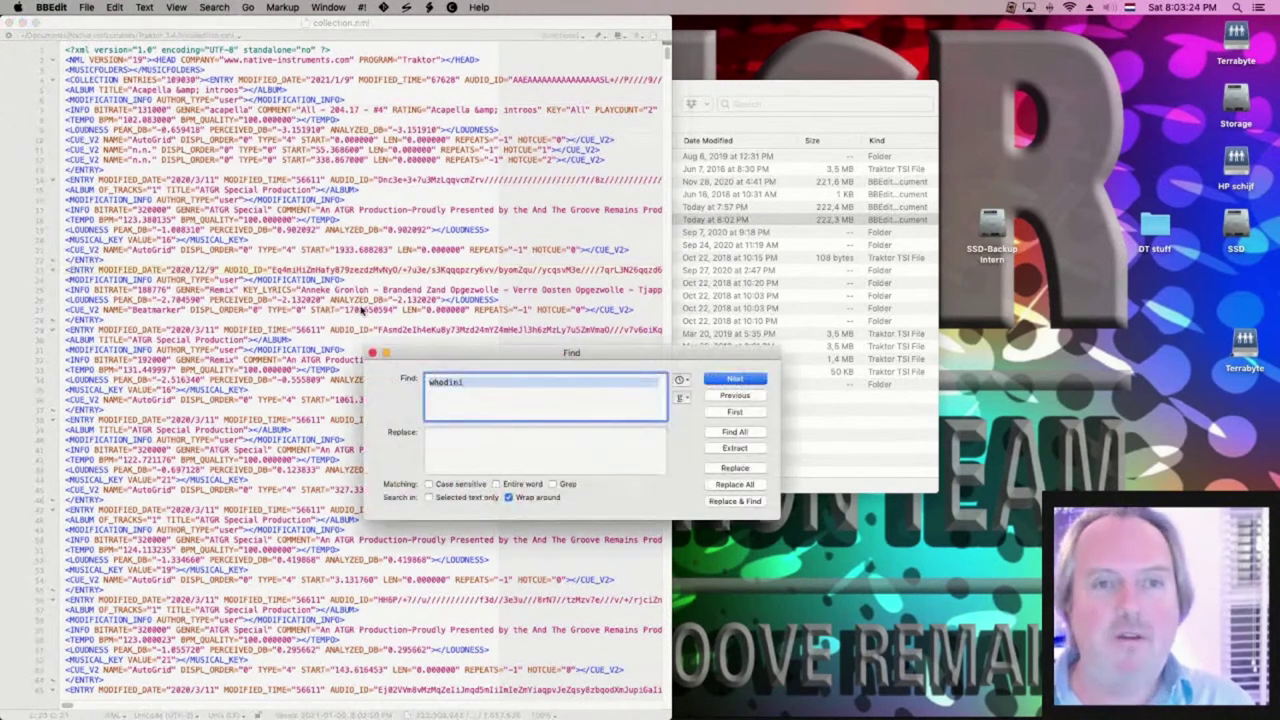
key(Return)
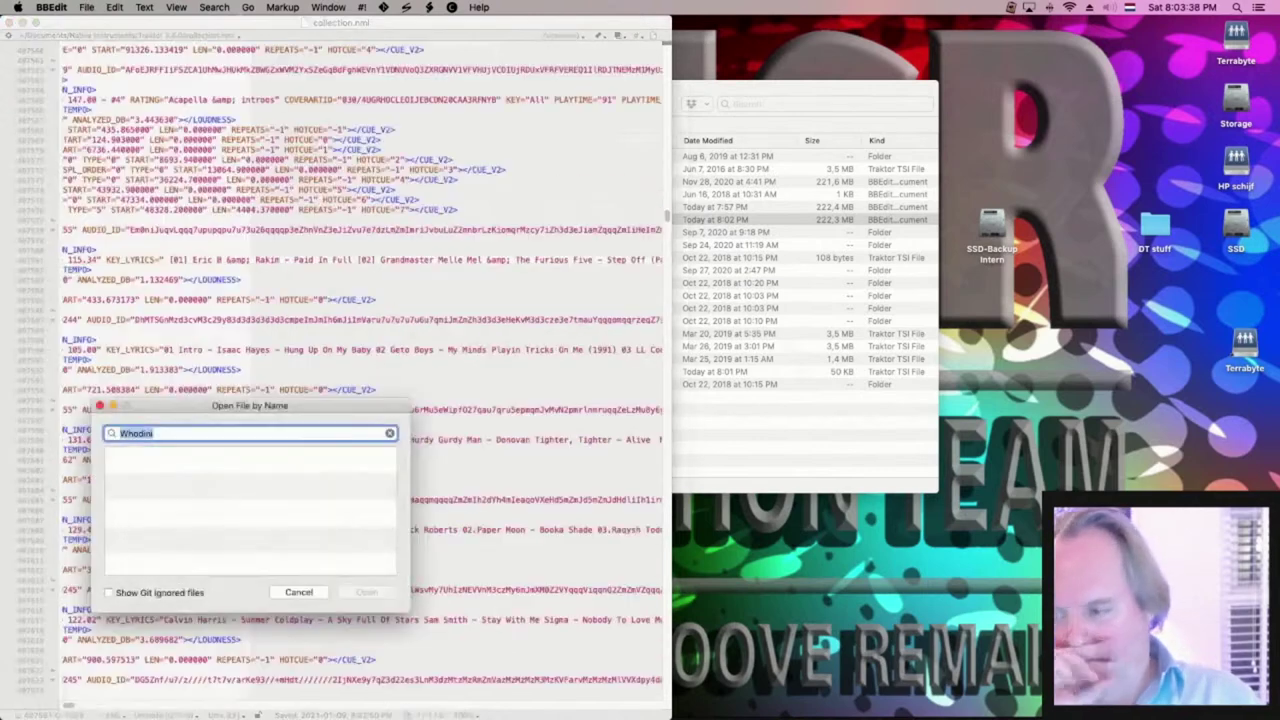
click(318, 593)
key(super+f)
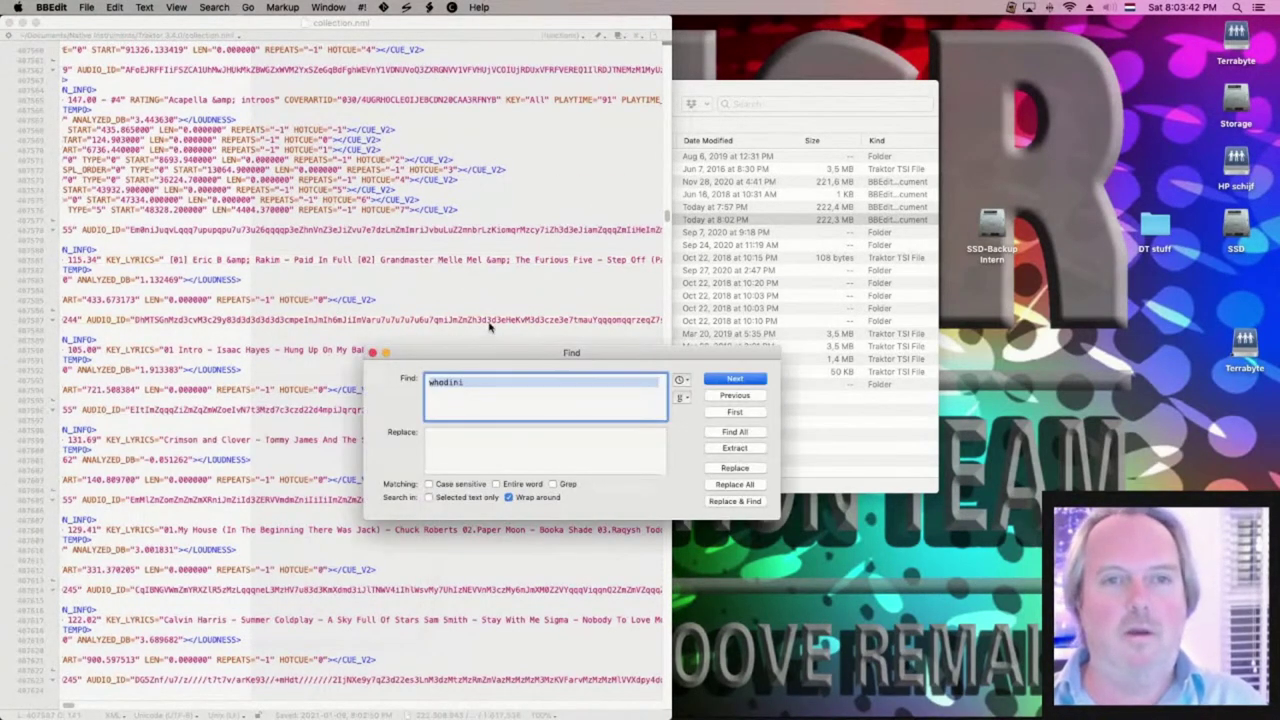
key(Return)
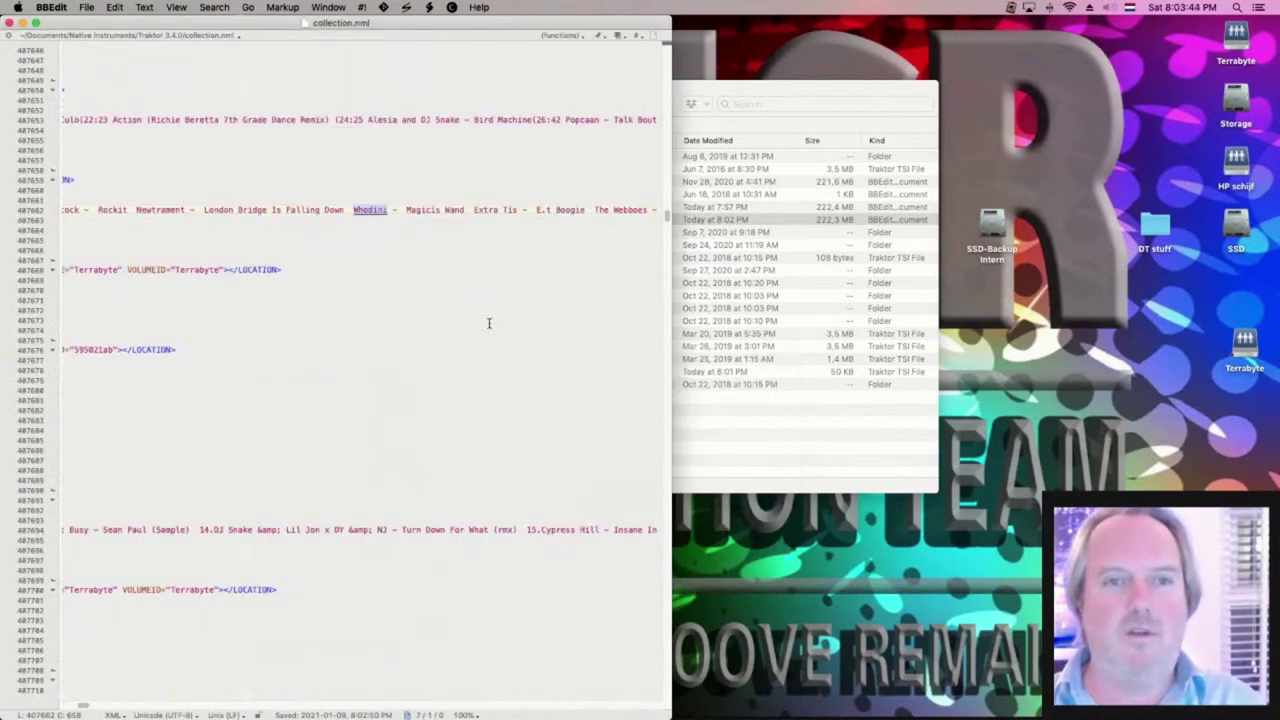
key(super+f)
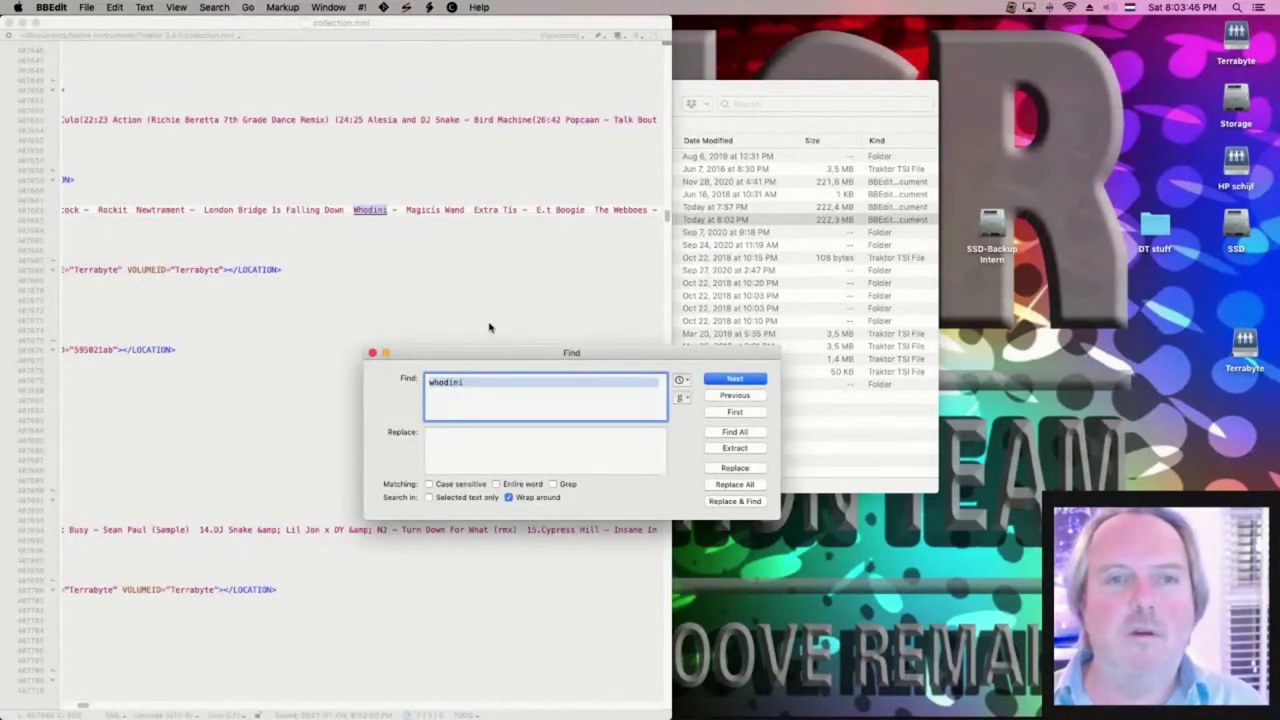
key(Return)
key(super+f)
key(Return)
key(super+f)
key(Return)
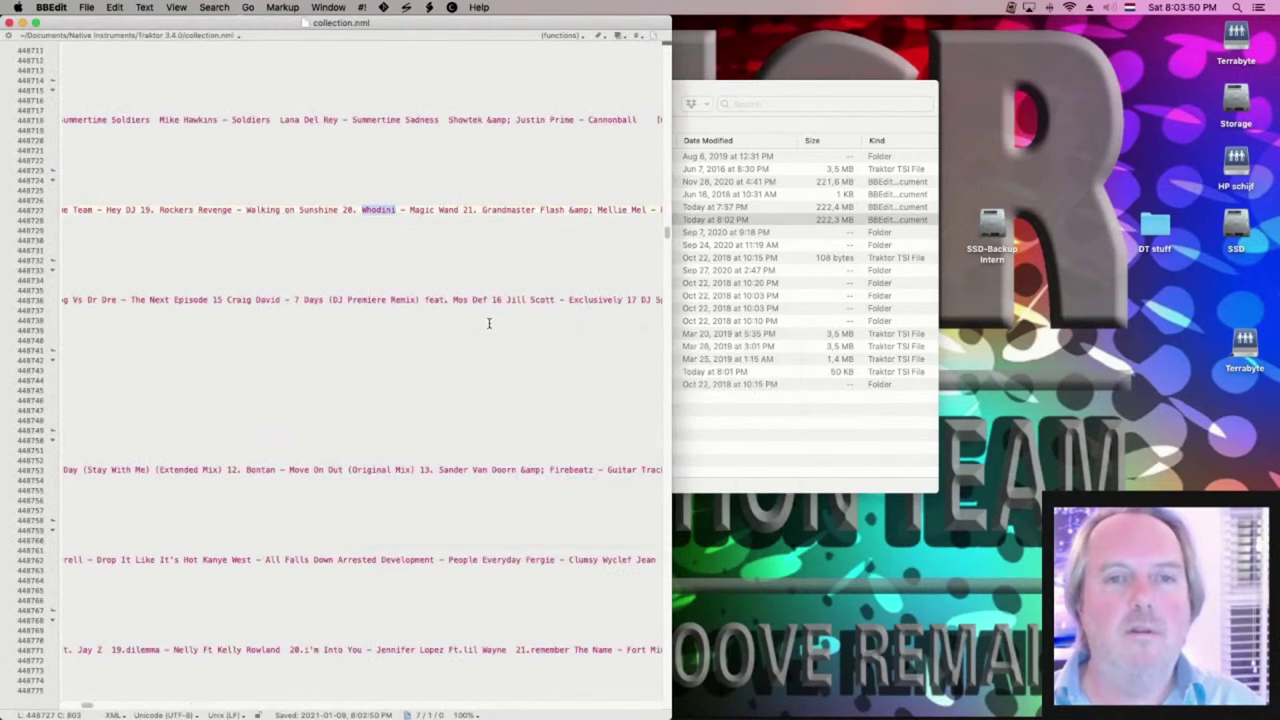
key(super+g)
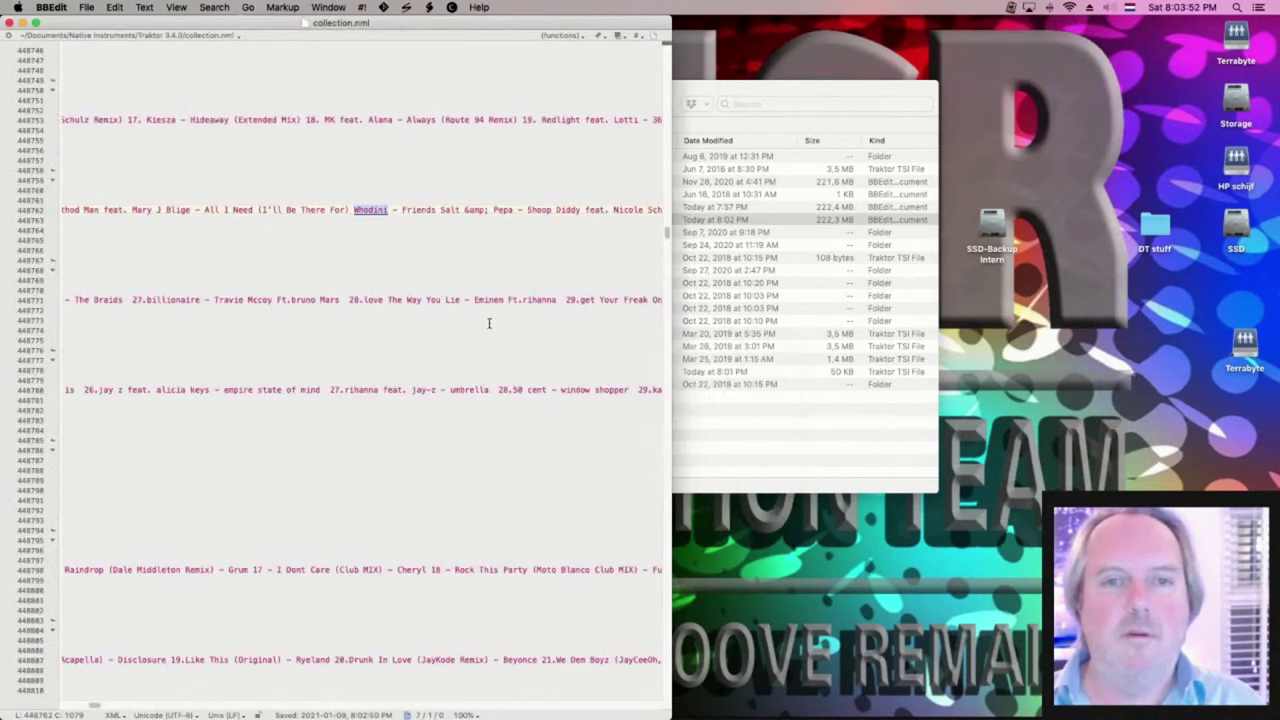
key(super+f)
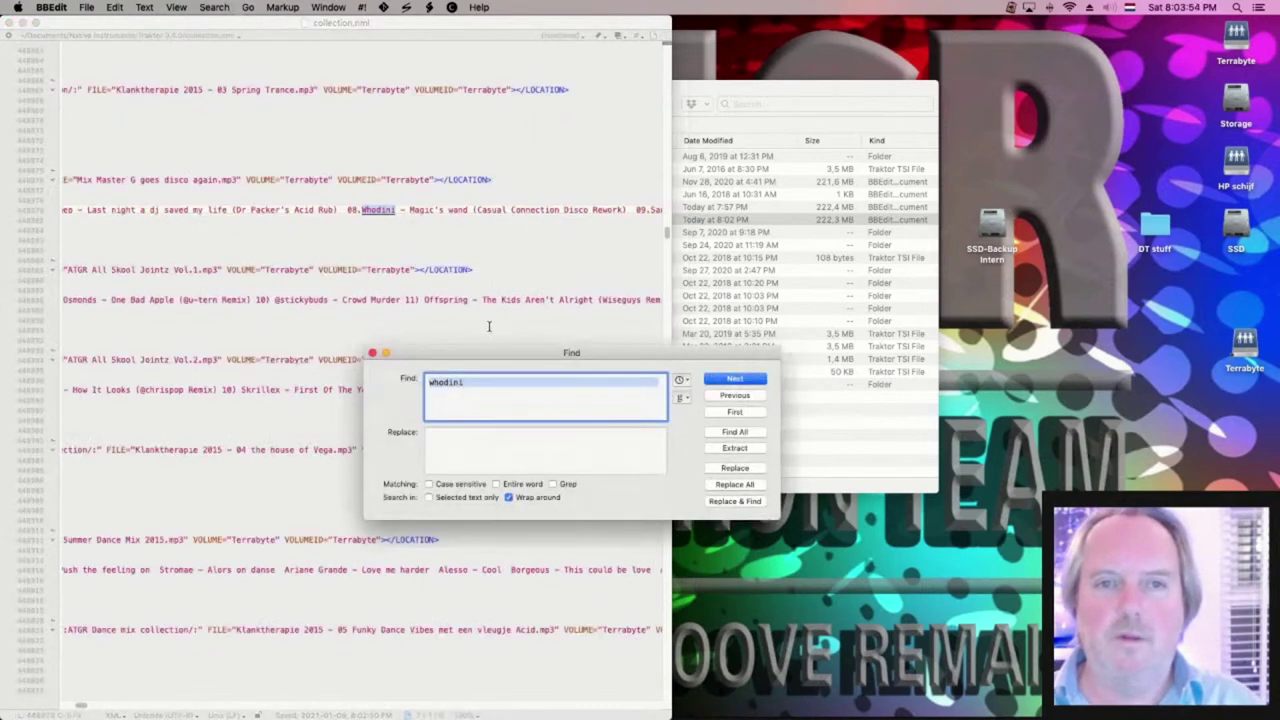
key(Return)
key(super+f)
key(Return)
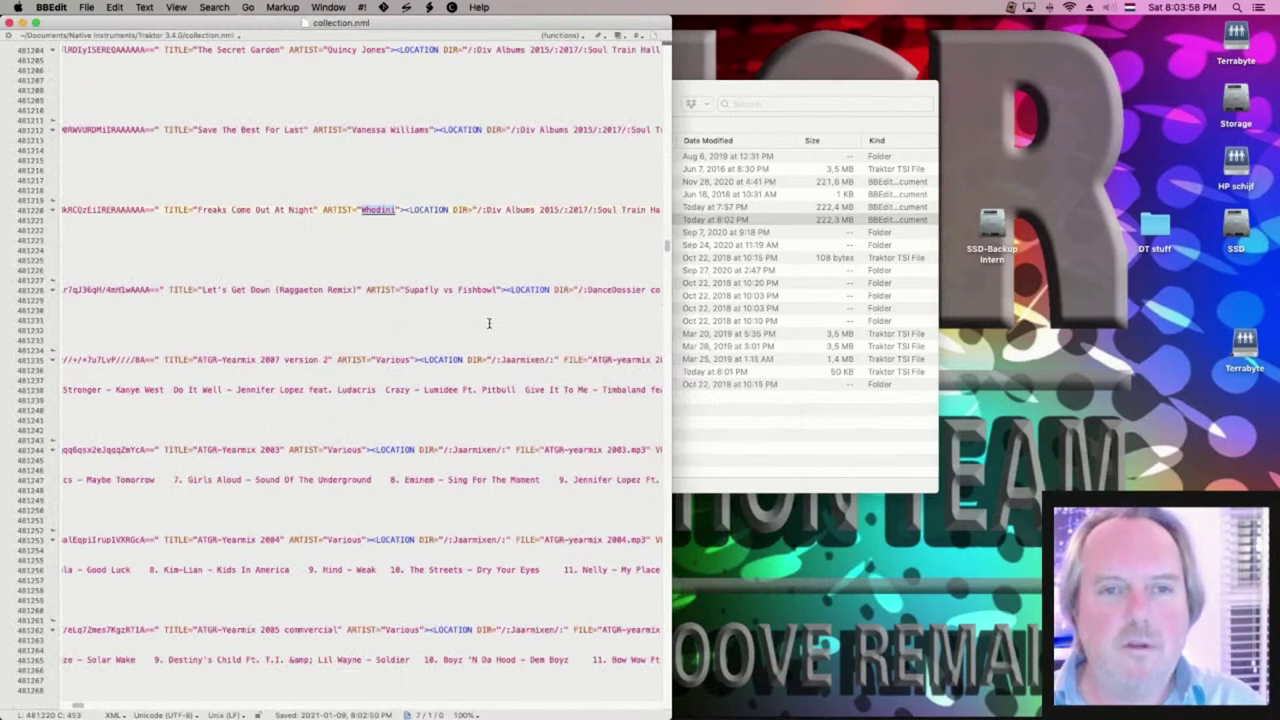
key(super+f)
key(Return)
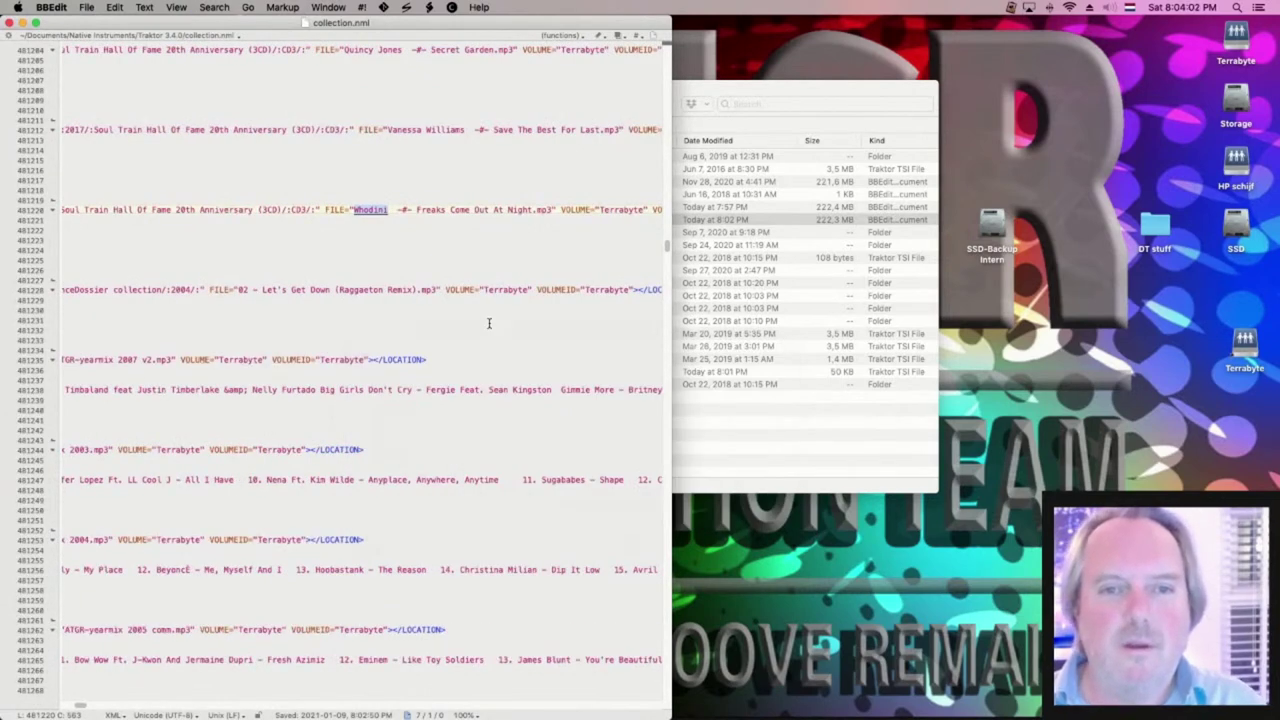
key(super+f)
key(Return)
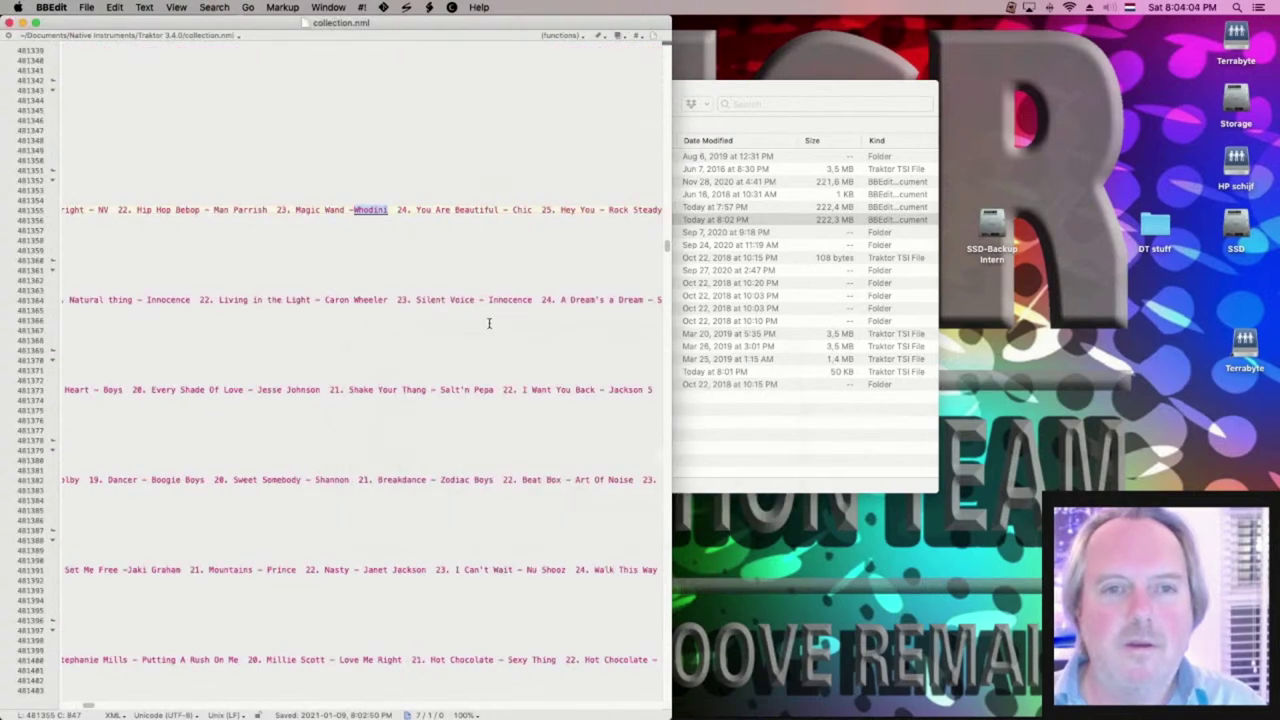
key(super+f)
key(Return)
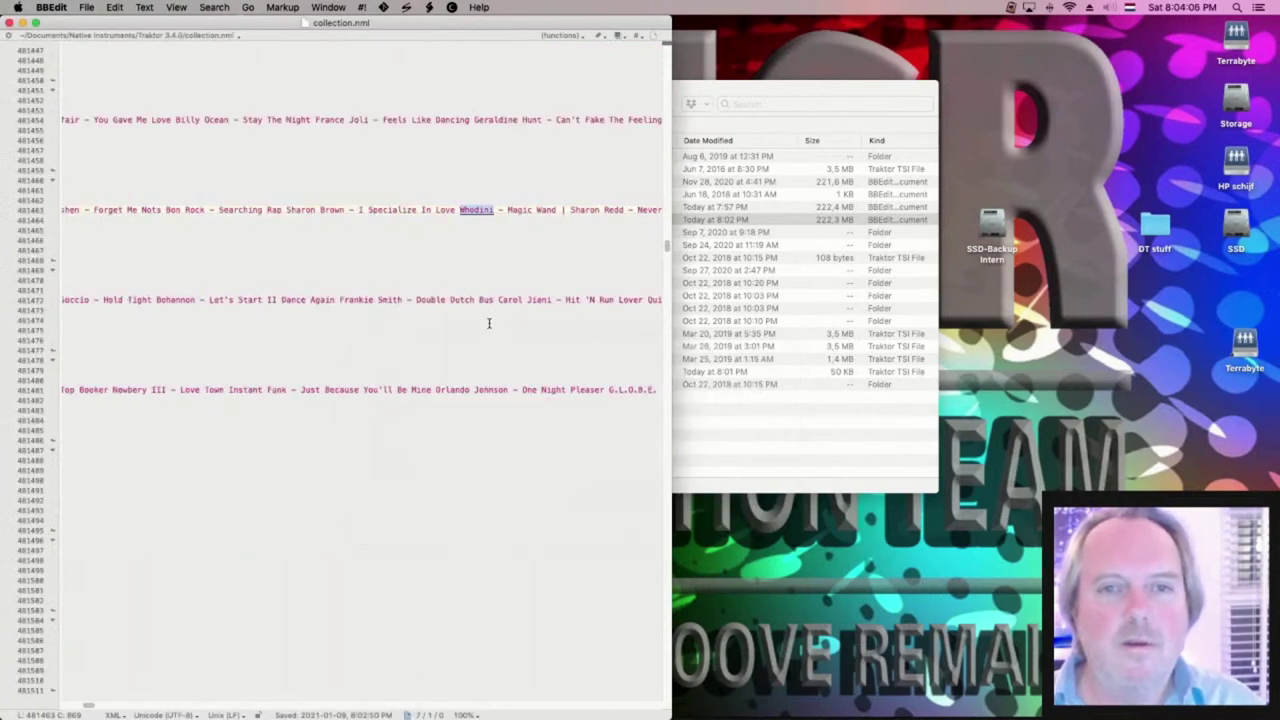
Search collection.nml for "/coll" and look through the surrounding track entries
scroll(489, 323, left, 15)
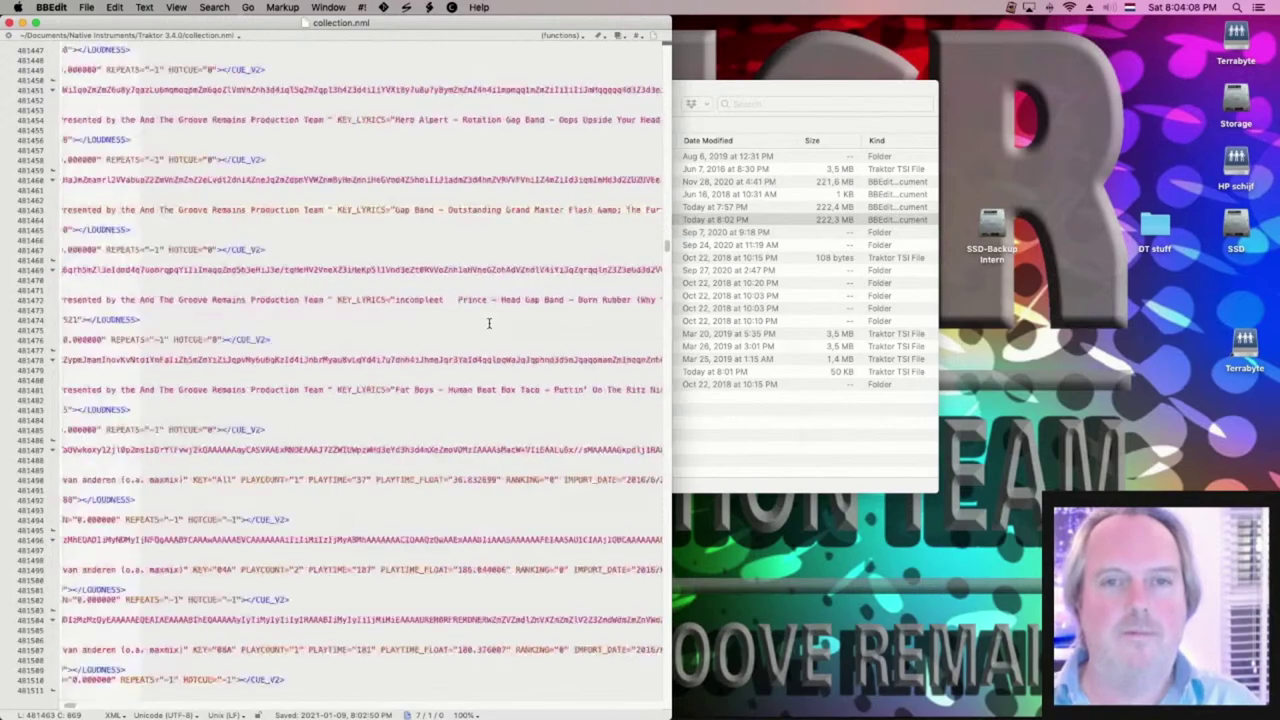
scroll(520, 320, down, 10)
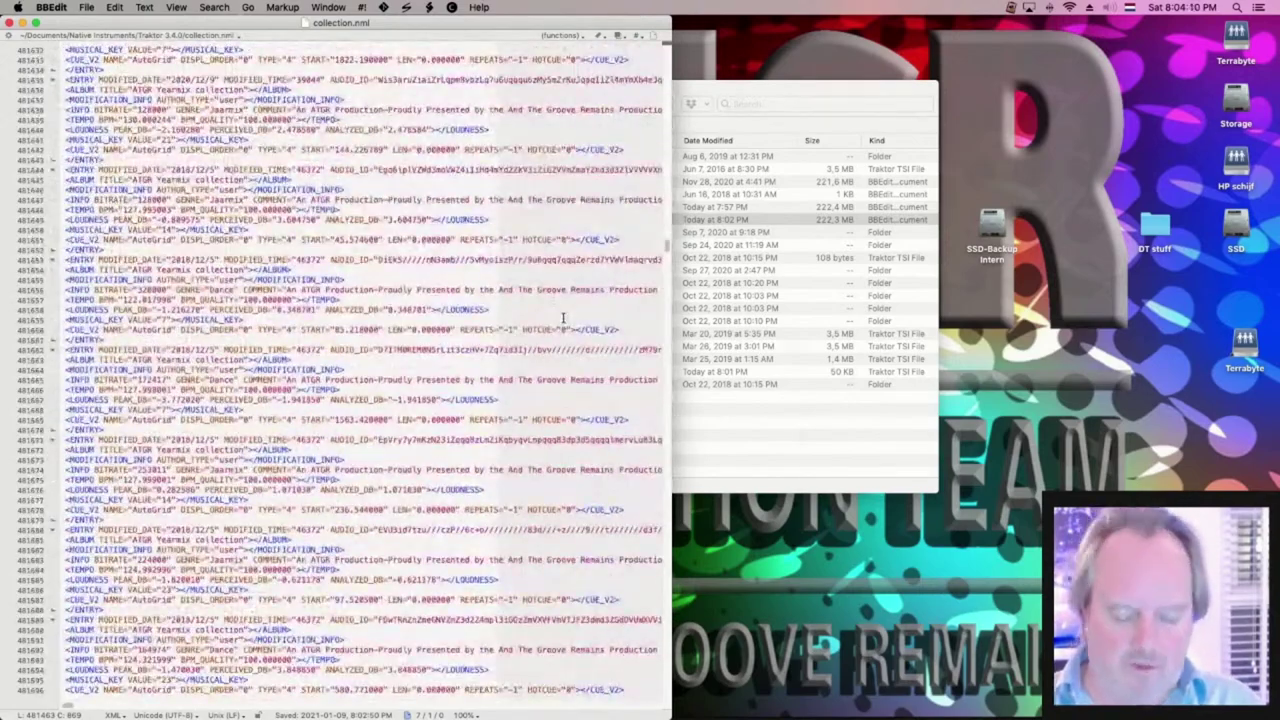
key(super+f)
text(/coll)
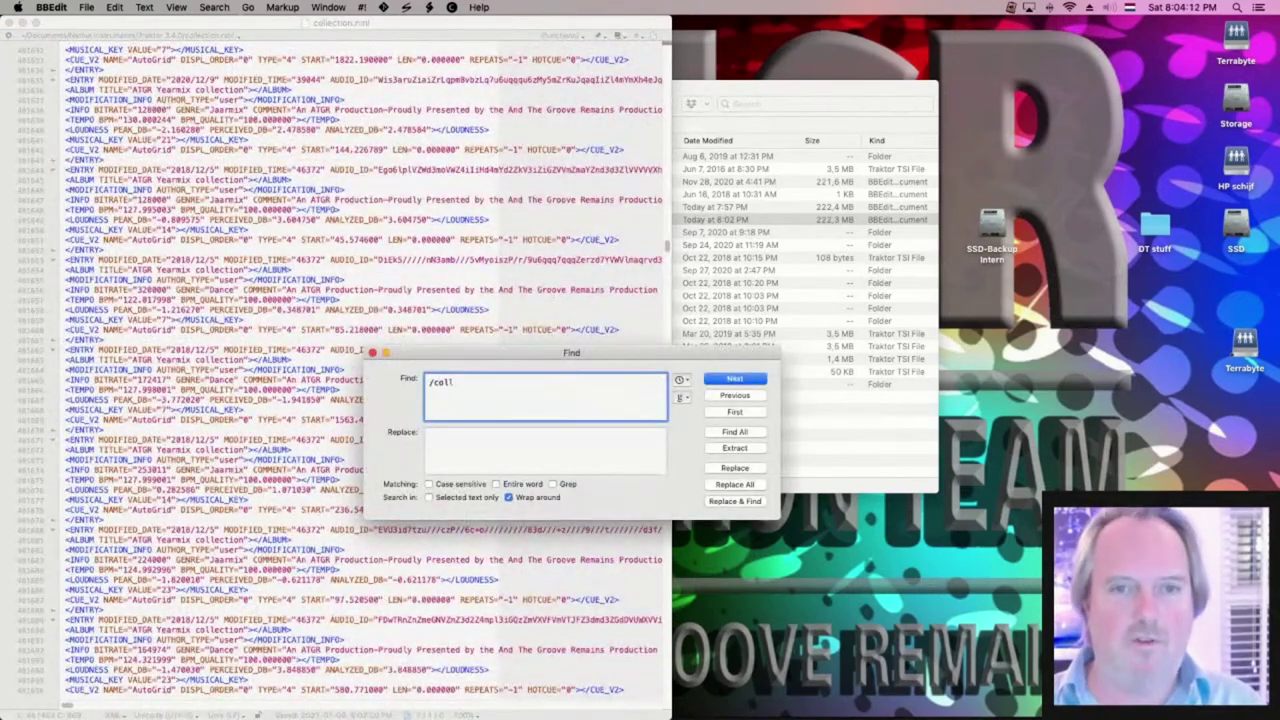
key(Return)
scroll(360, 370, left, 10)
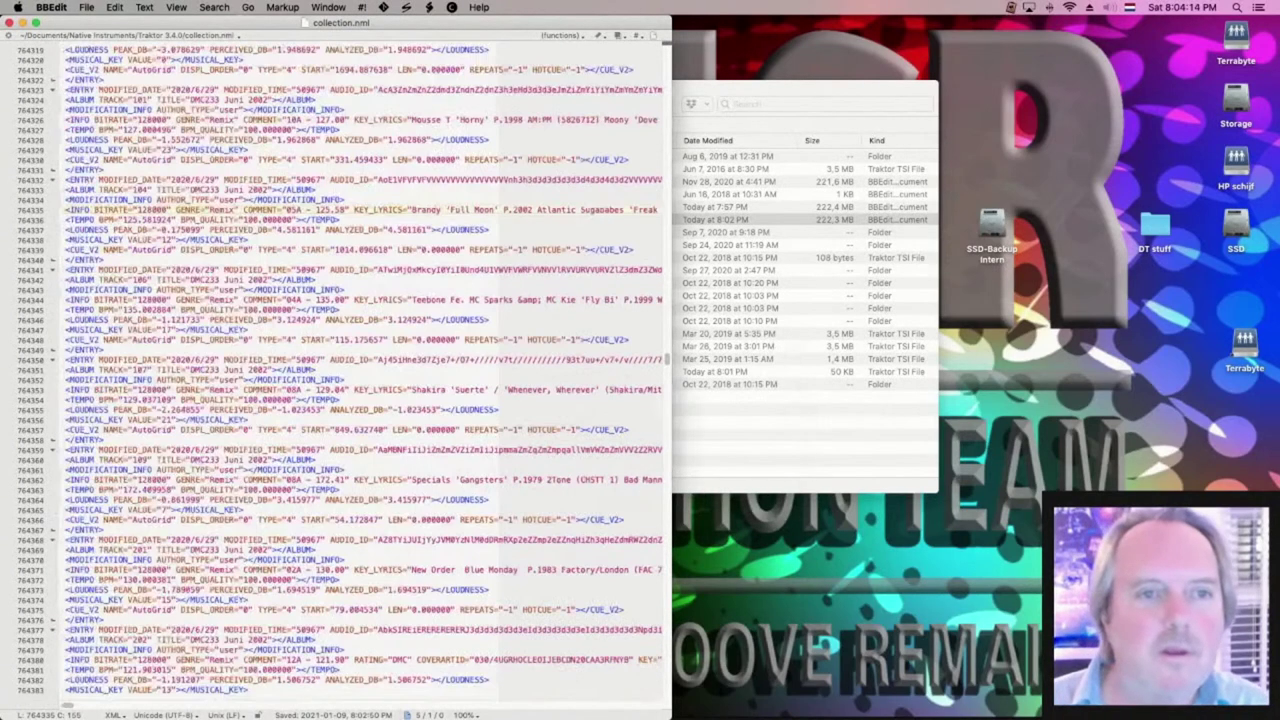
scroll(364, 370, down, 5)
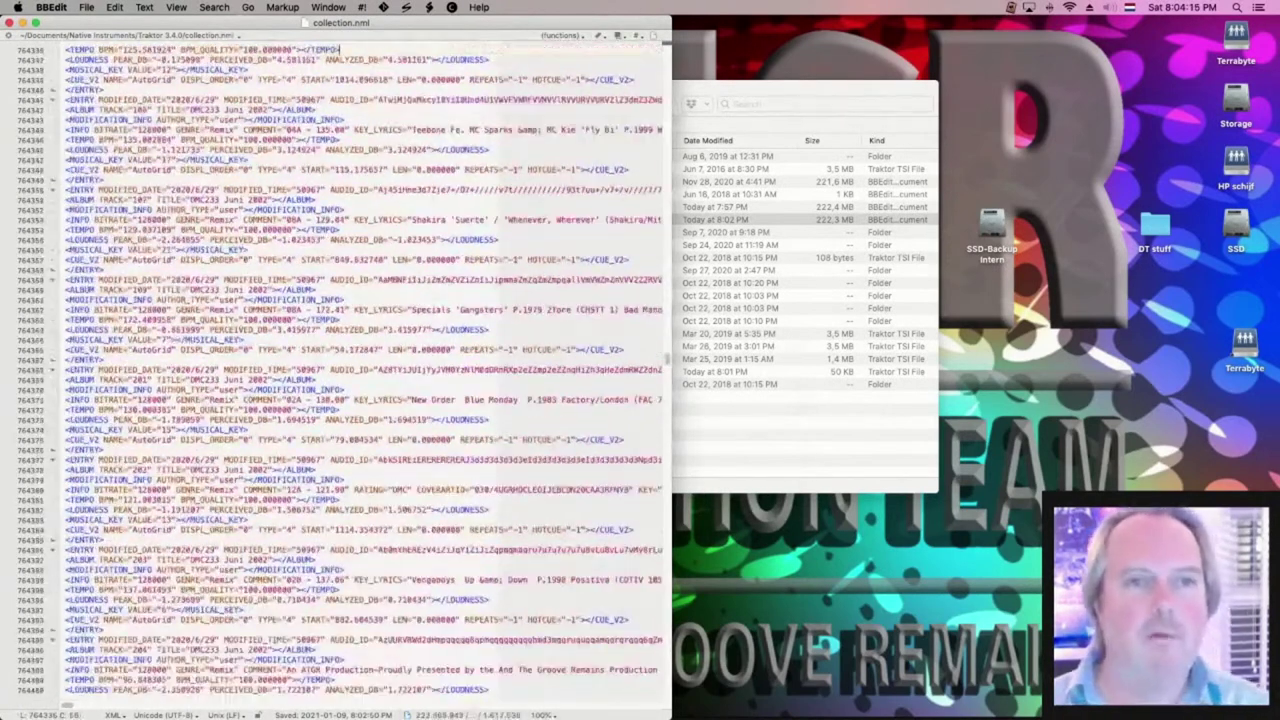
scroll(350, 370, down, 10)
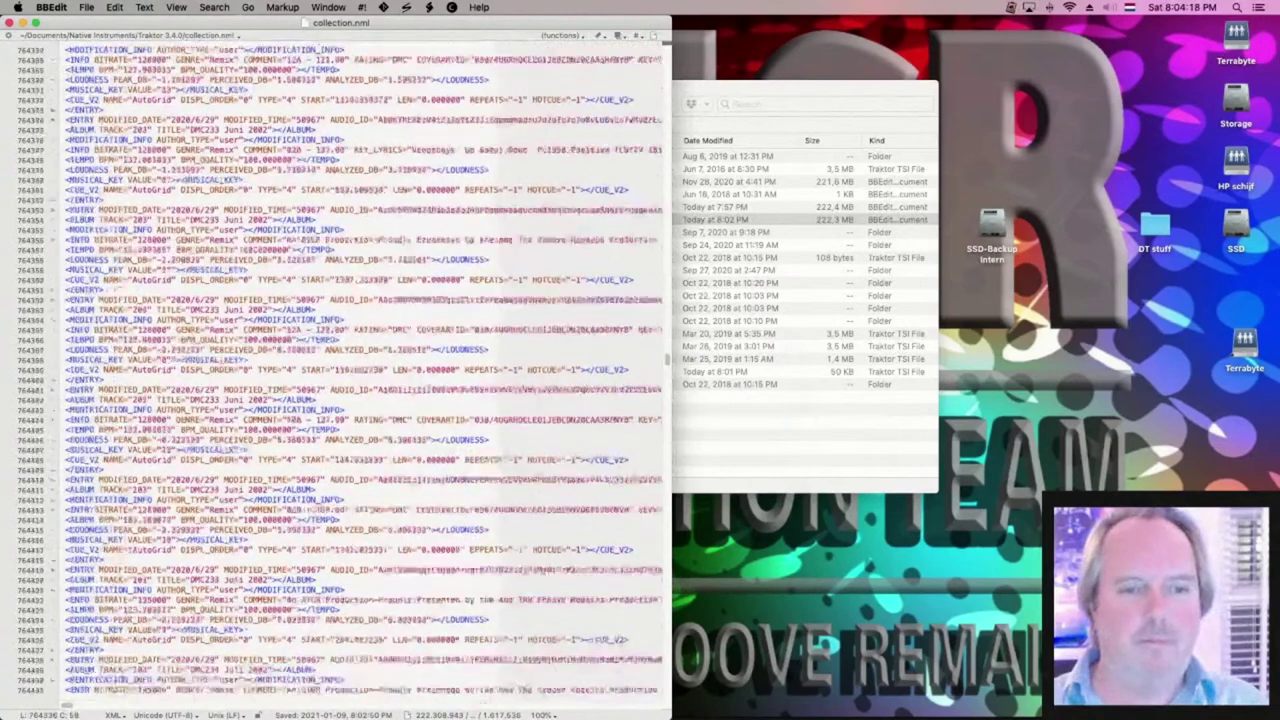
Find the closing tag of the track collection by searching for "</collection"
key(super+f)
text(</collection)
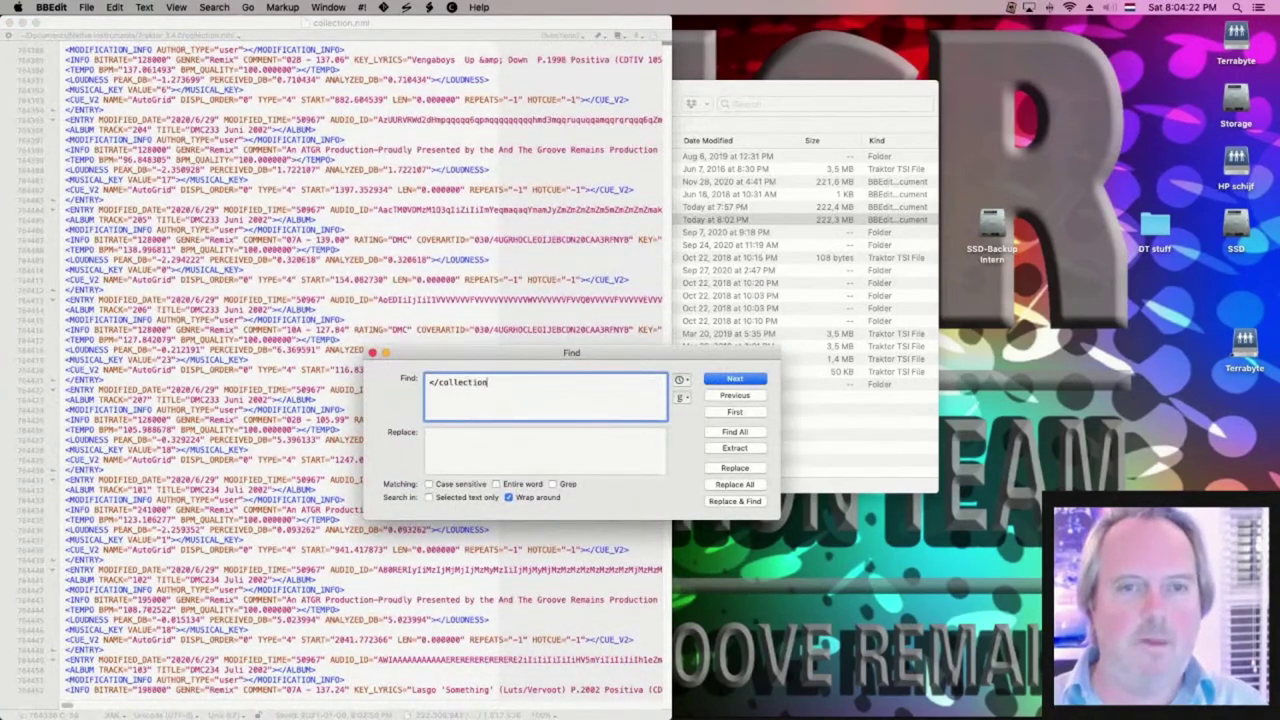
key(Return)
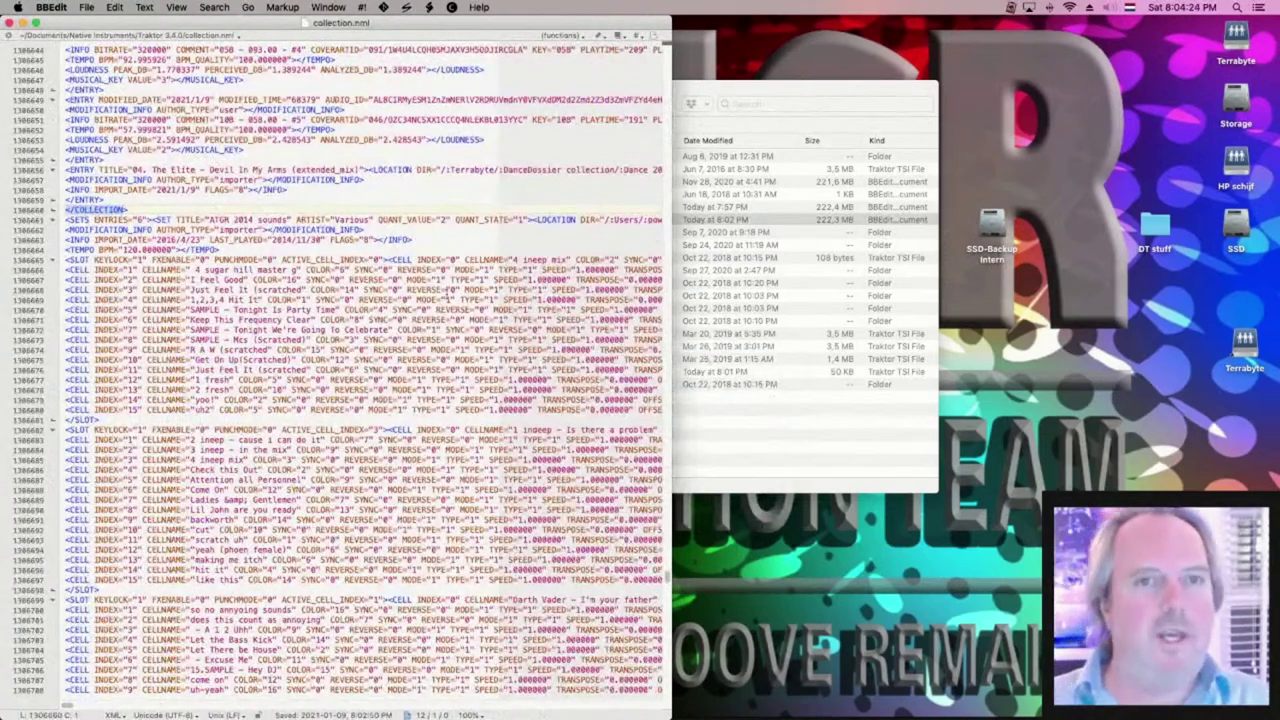
Examine the import and modified dates of the last track entries before the closing collection tag
scroll(424, 278, up, 1)
double_click(167, 219)
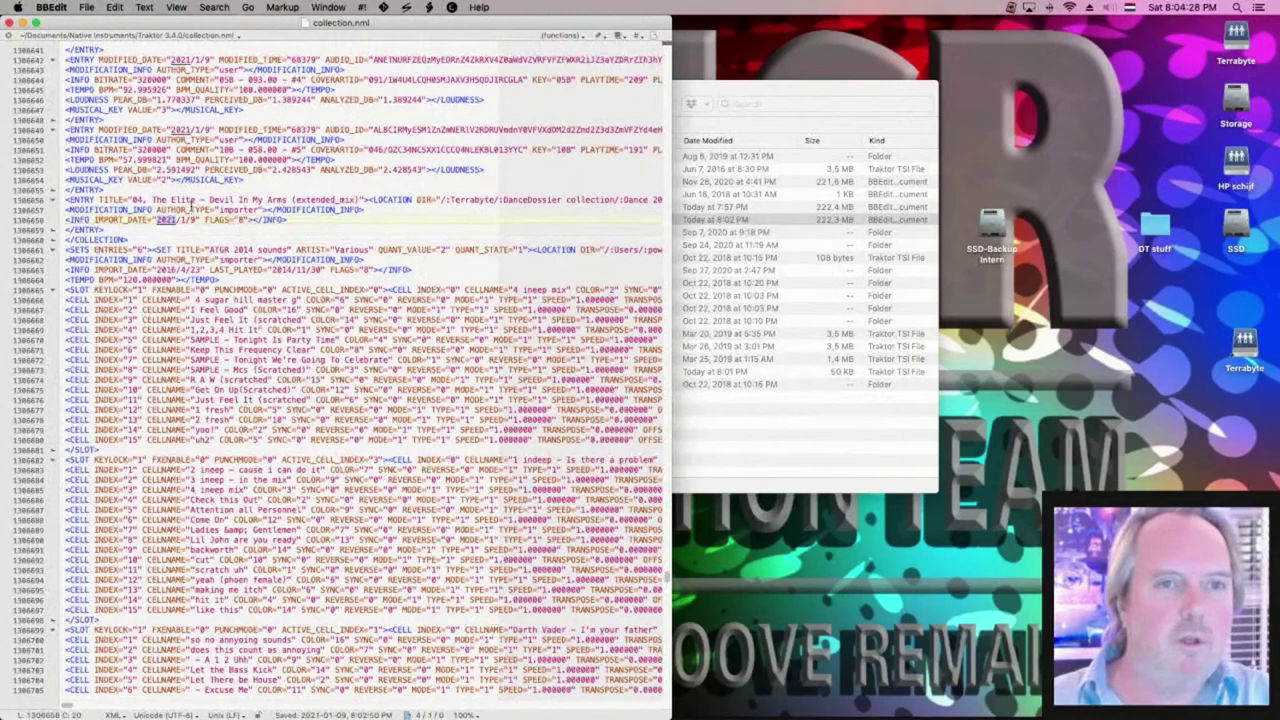
scroll(188, 203, up, 3)
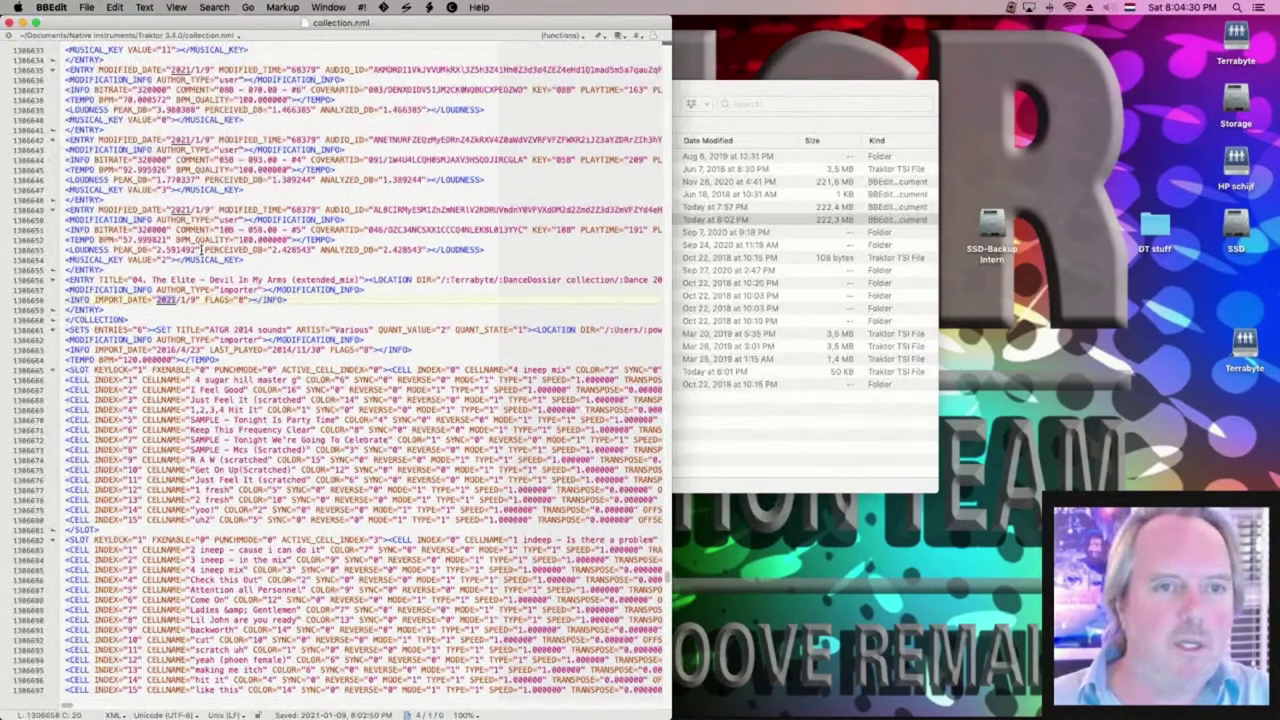
double_click(181, 210)
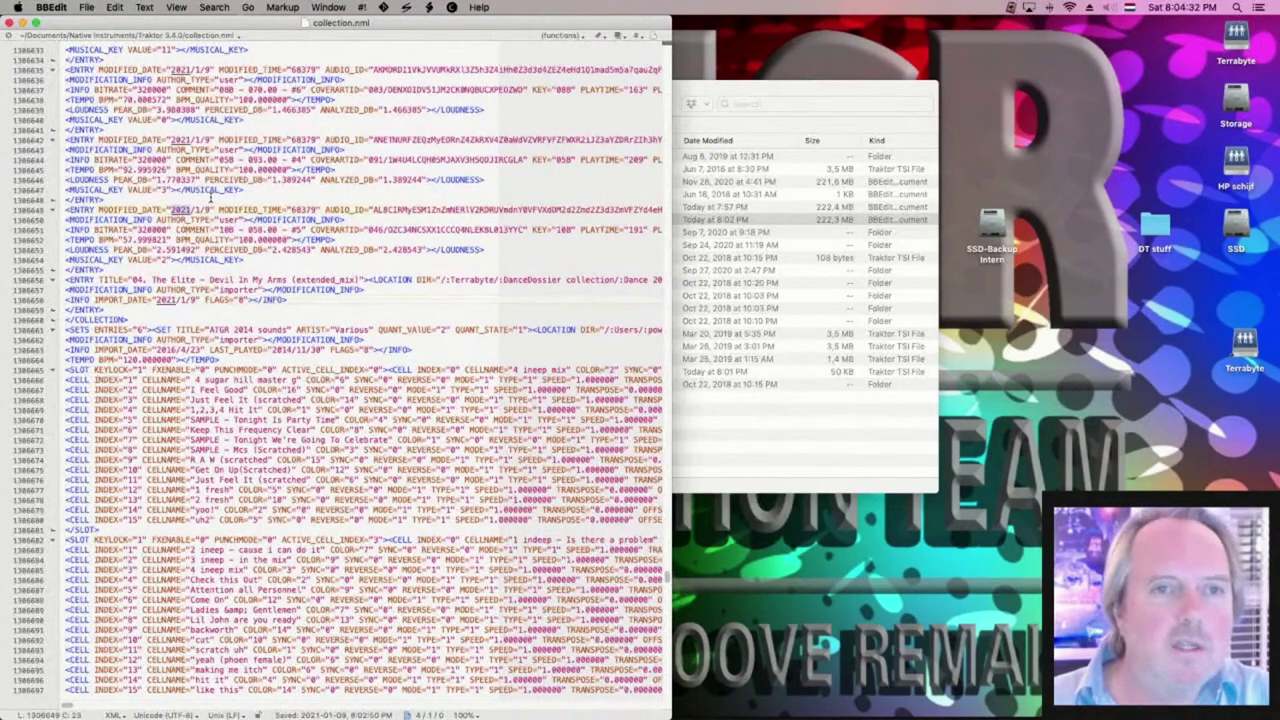
scroll(210, 198, up, 1)
scroll(211, 196, up, 1)
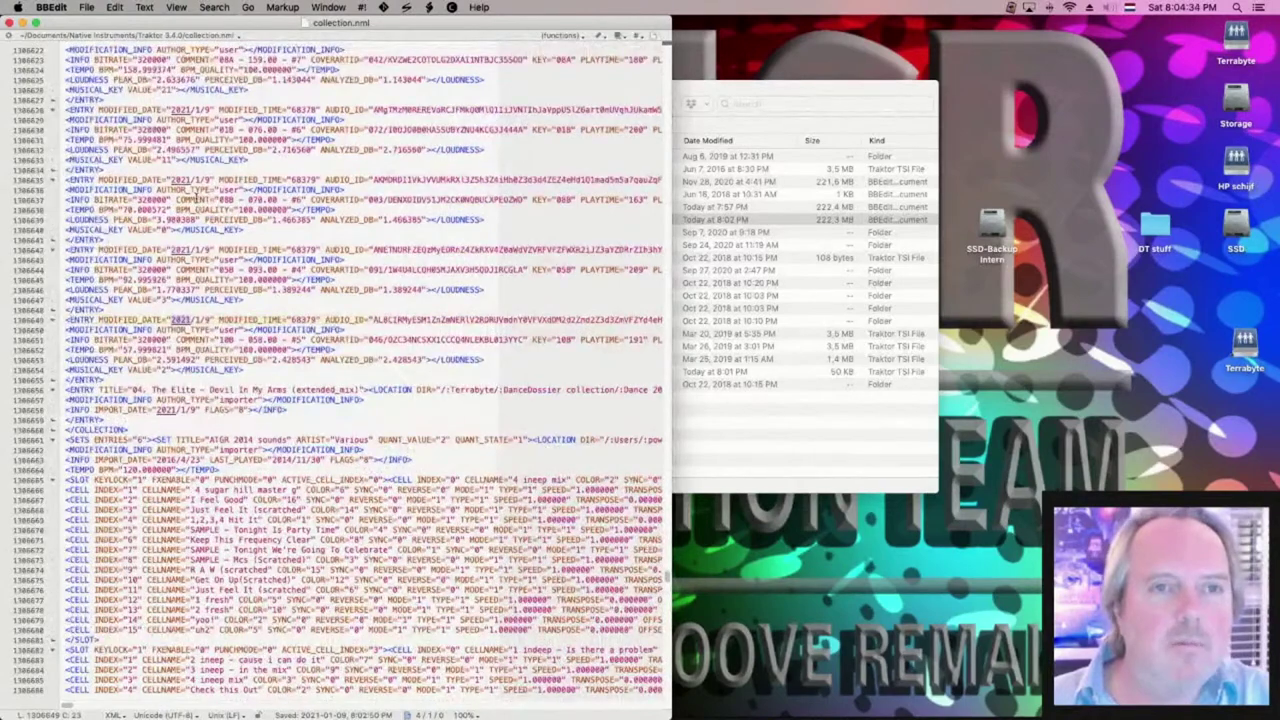
Examine the modified dates and times of the track entries further up from the end of the collection
scroll(196, 198, up, 4)
scroll(193, 197, up, 3)
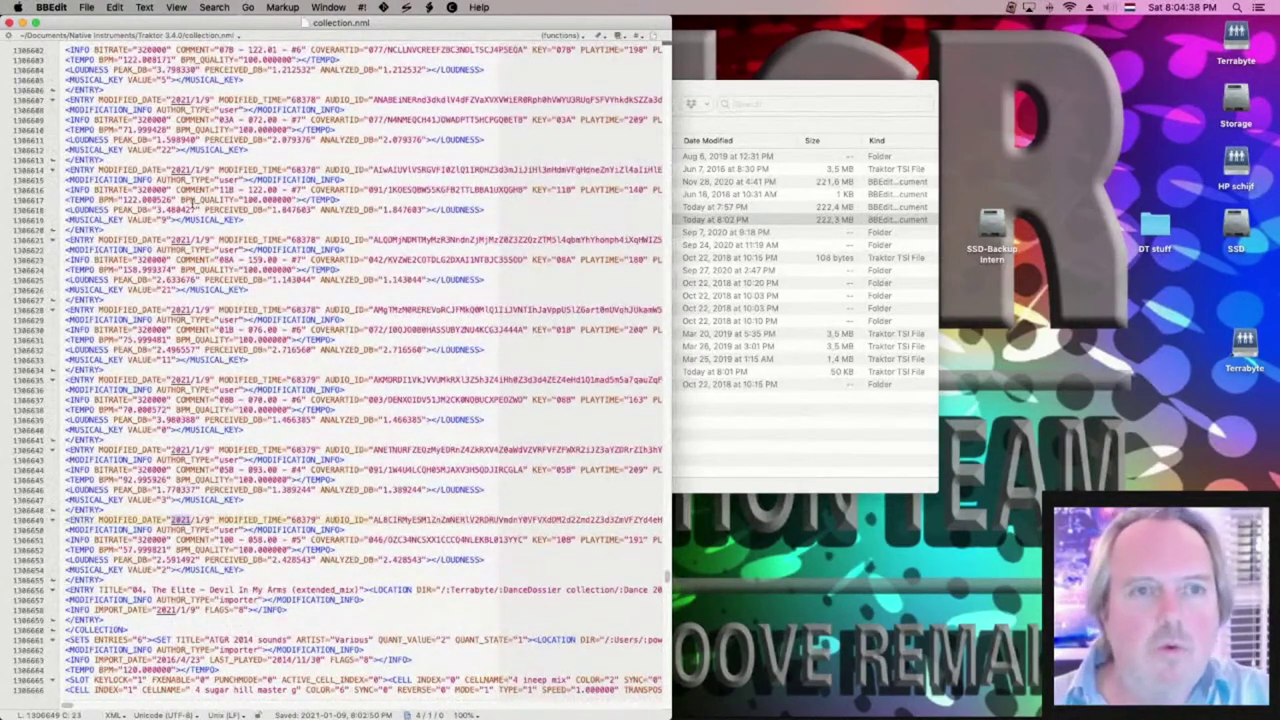
scroll(176, 188, up, 3)
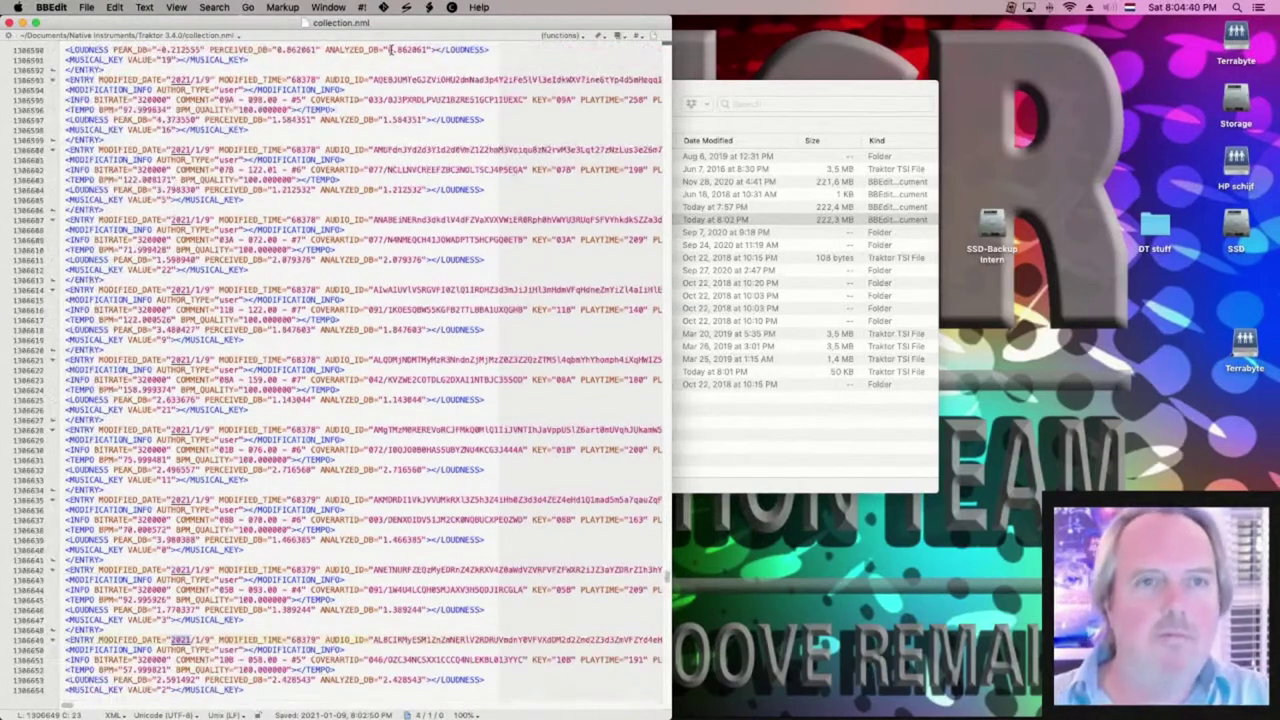
drag(471, 21, 651, 21)
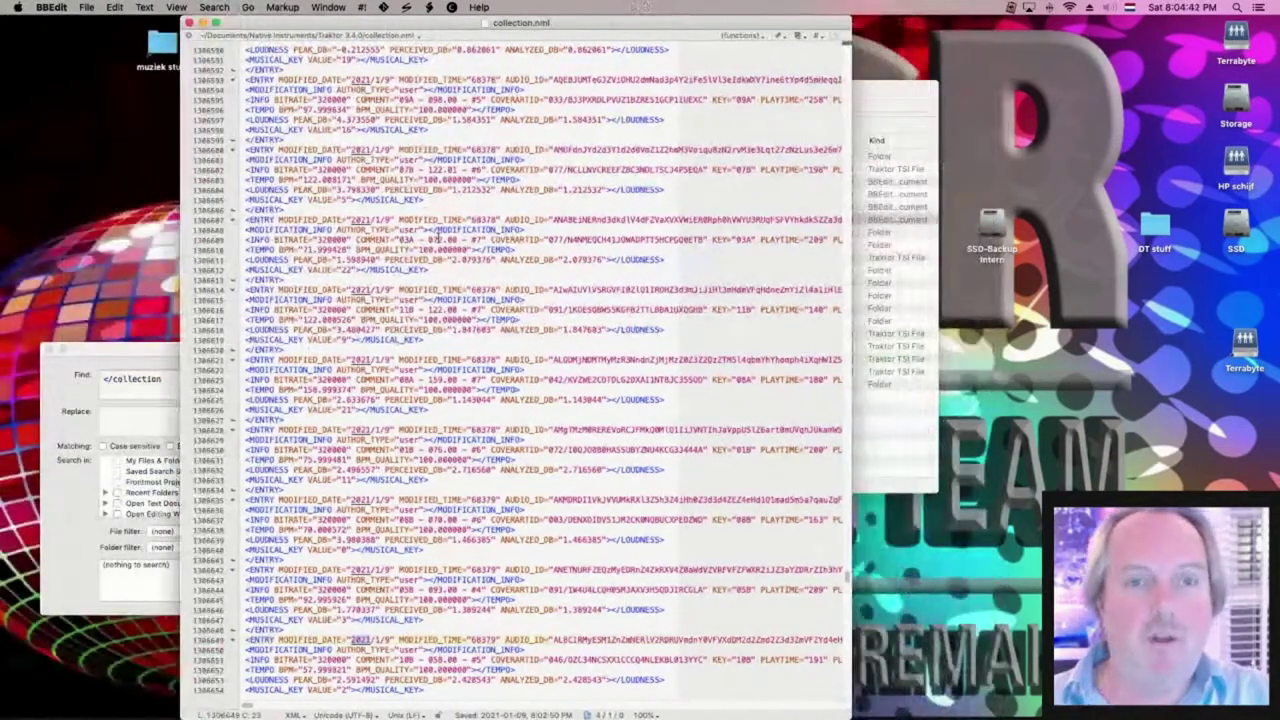
Switch to Mixed In Key 8, look over its collection window and quit the application
key(super+Tab)
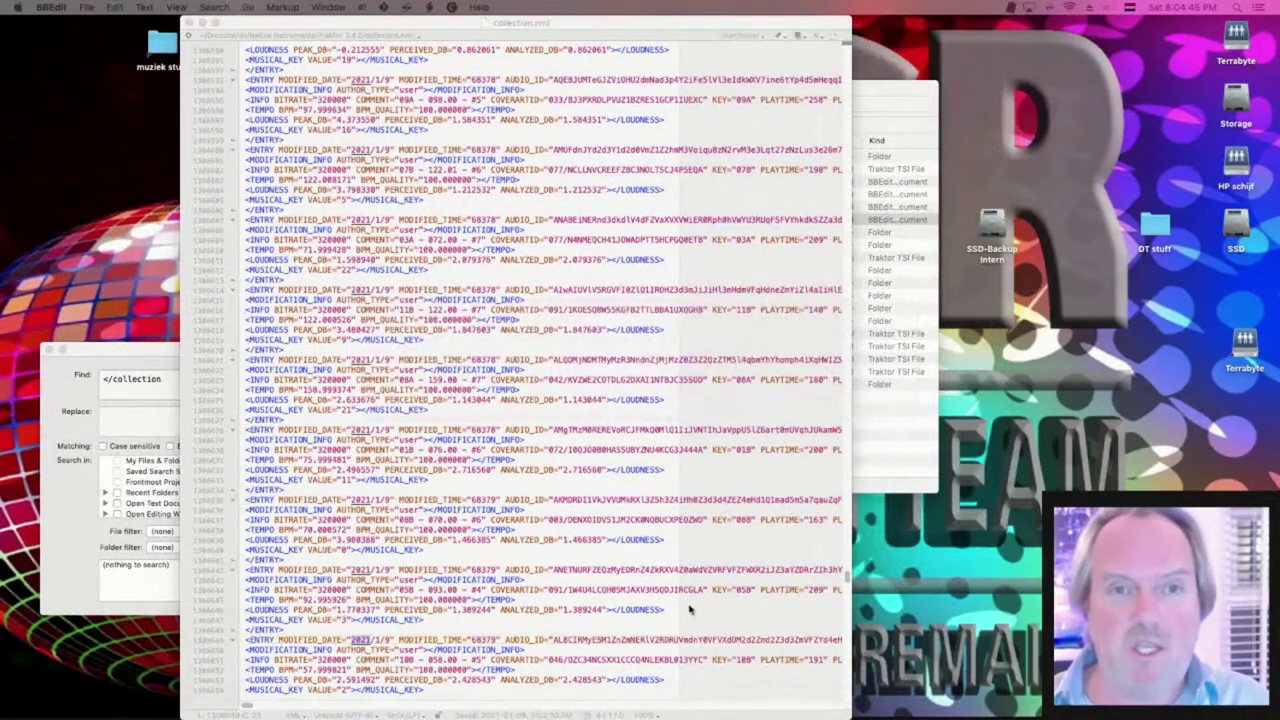
mouse_move(540, 712)
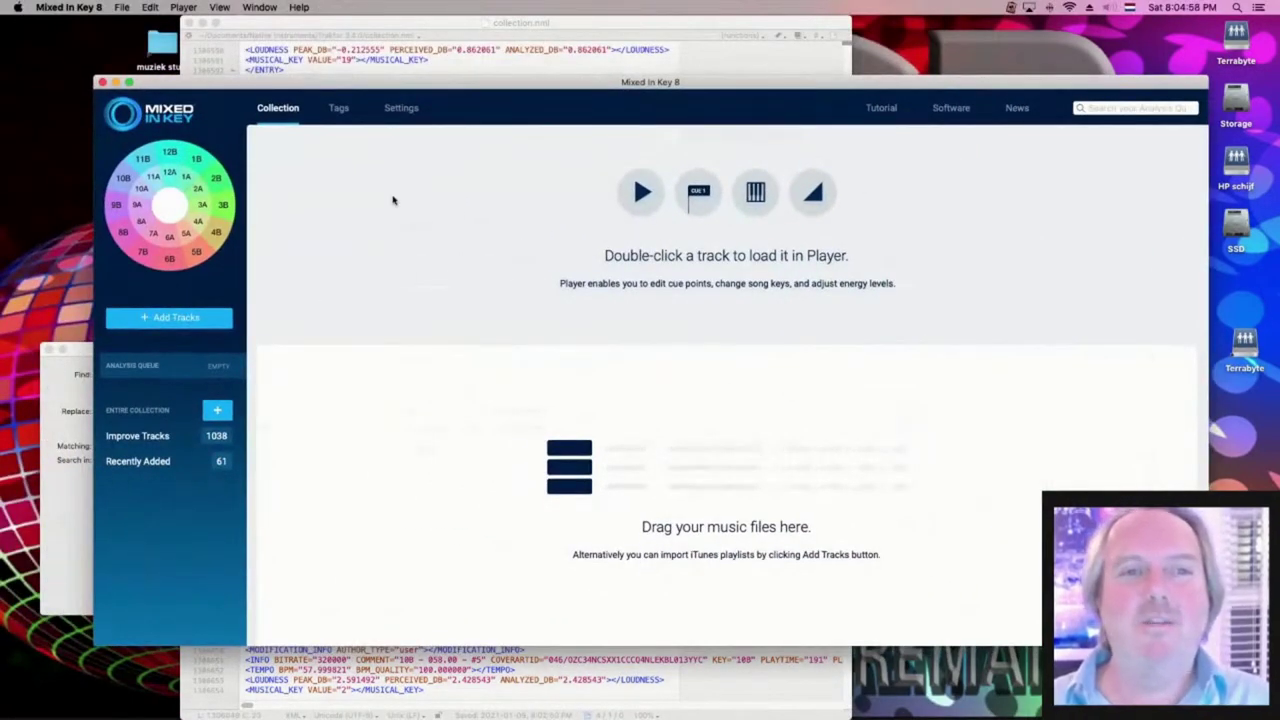
drag(495, 82, 434, 108)
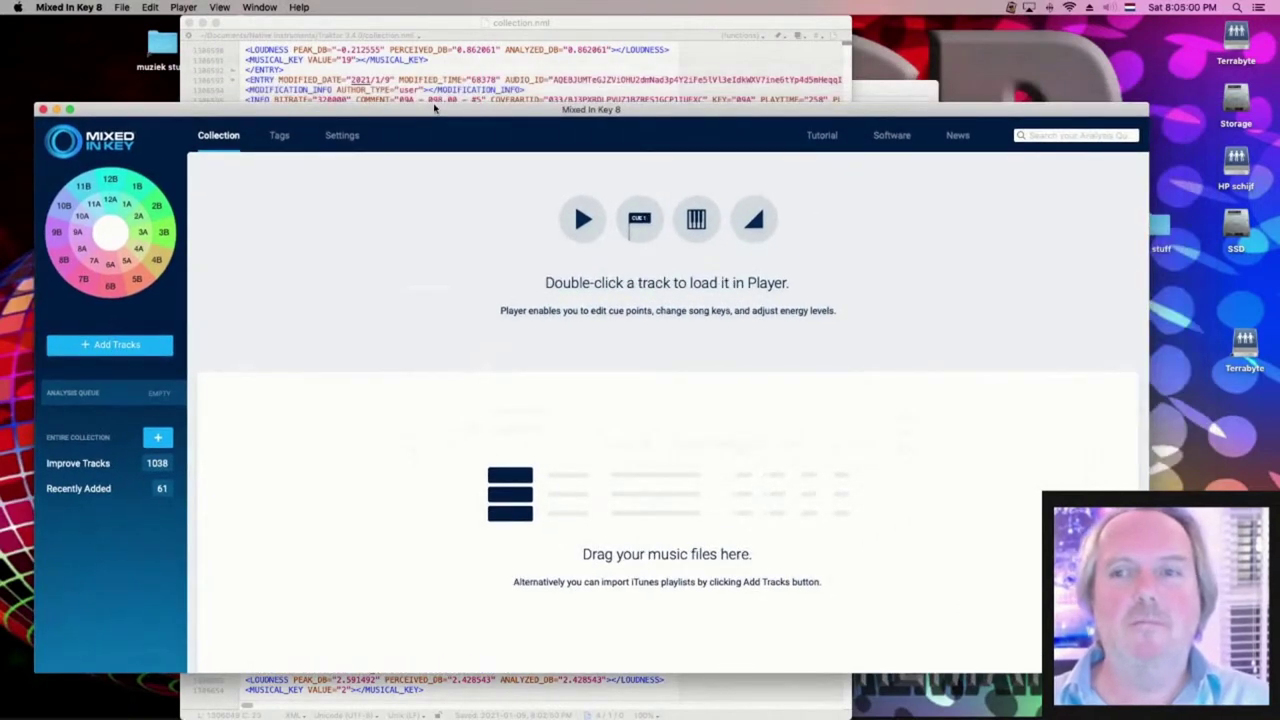
key(super+q)
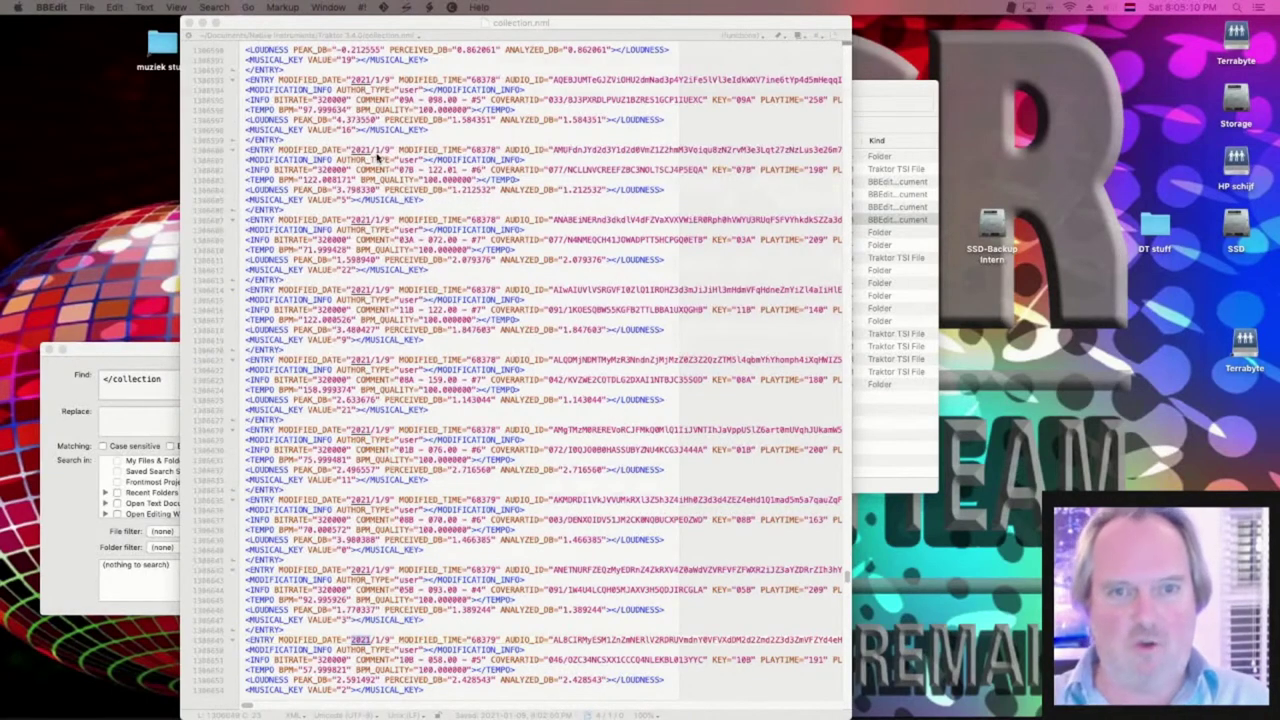
Check the current date in the system clock and quit BBEdit
click(1166, 6)
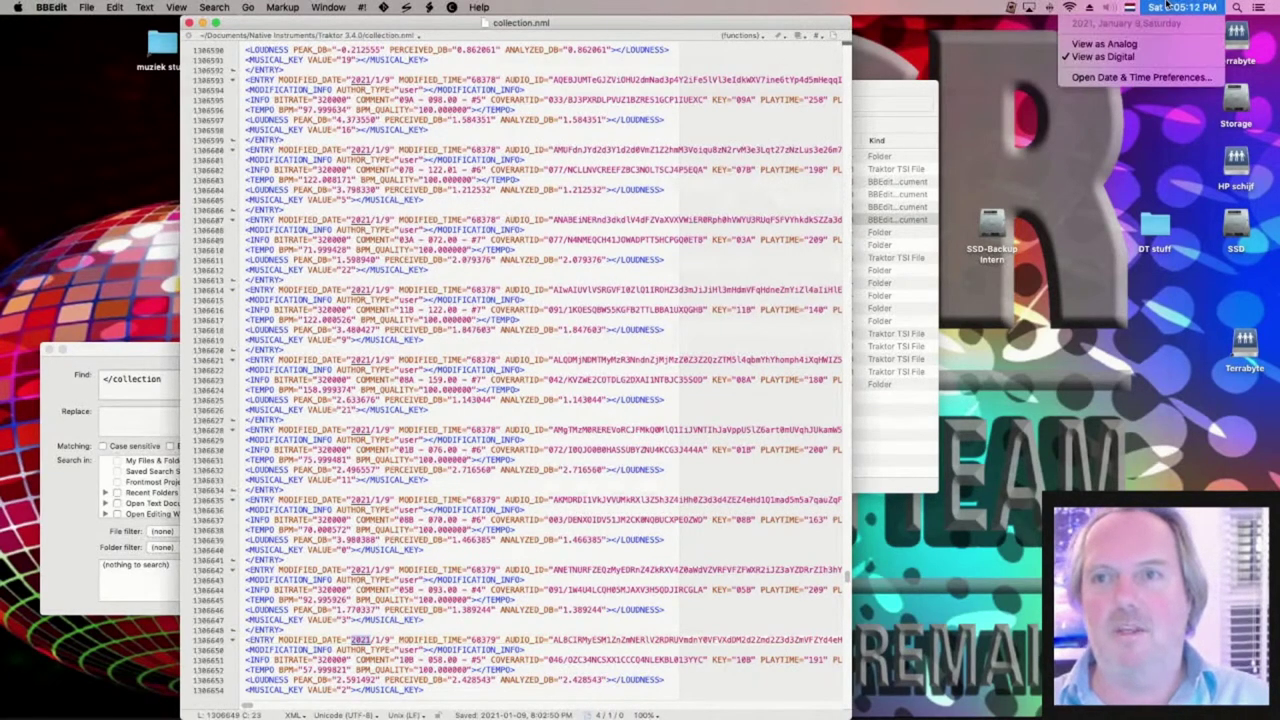
click(460, 150)
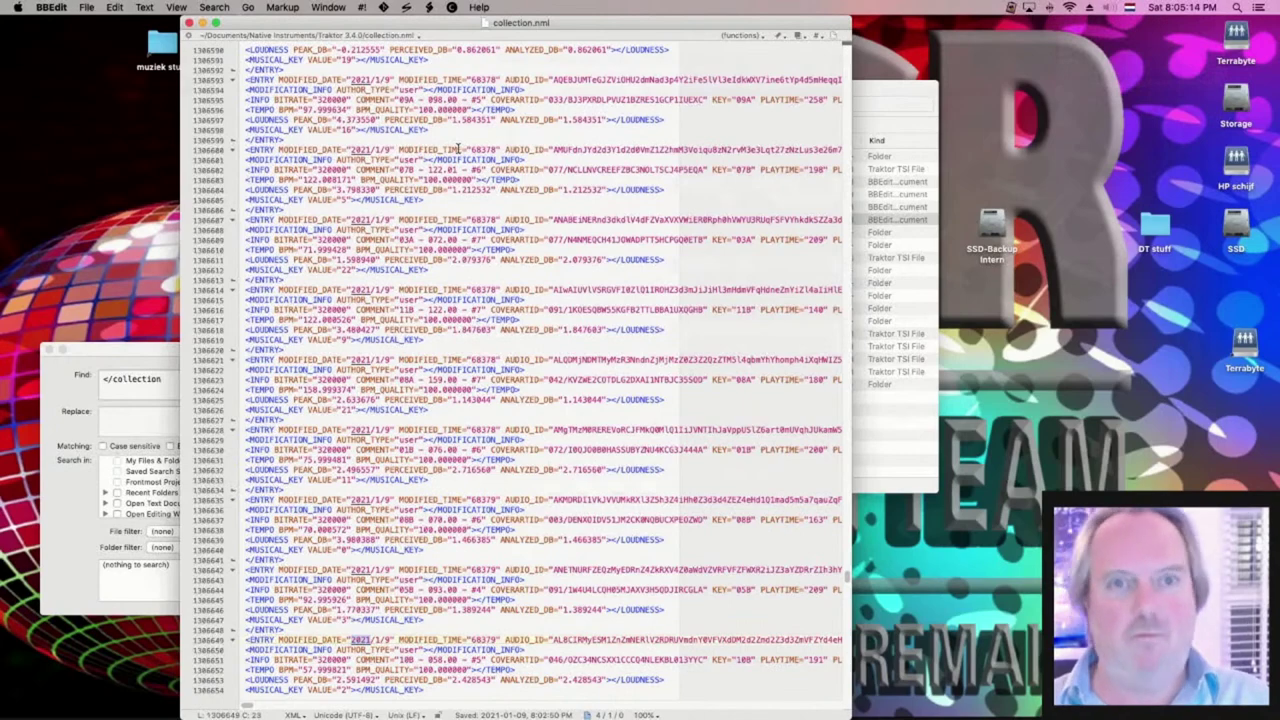
key(super+q)
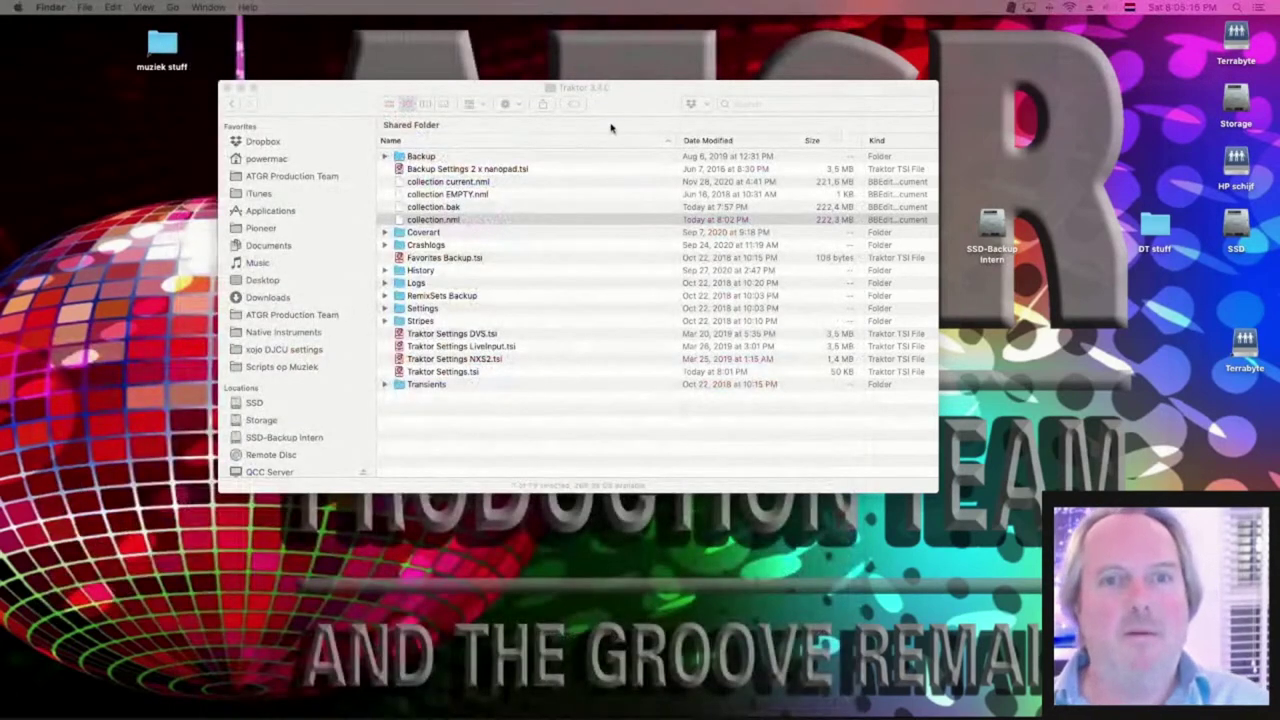
Launch Traktor Cue & Key Tool and open its advanced settings
click(655, 101)
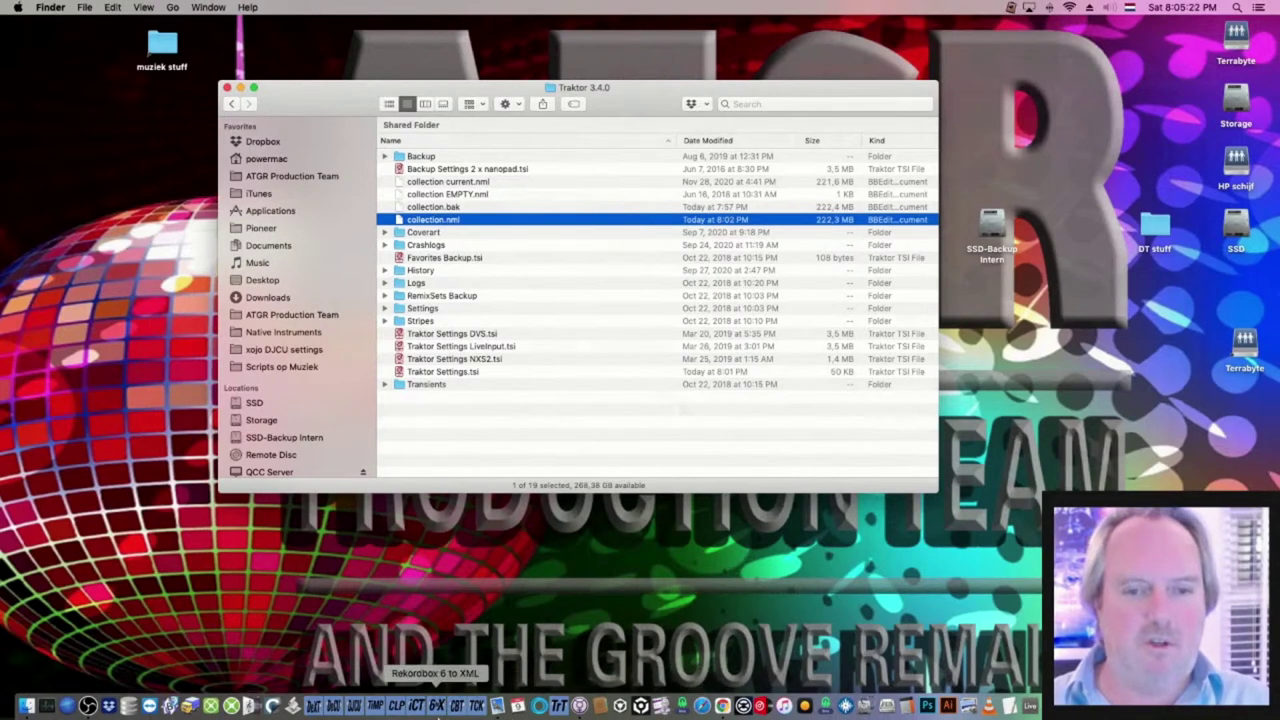
click(472, 707)
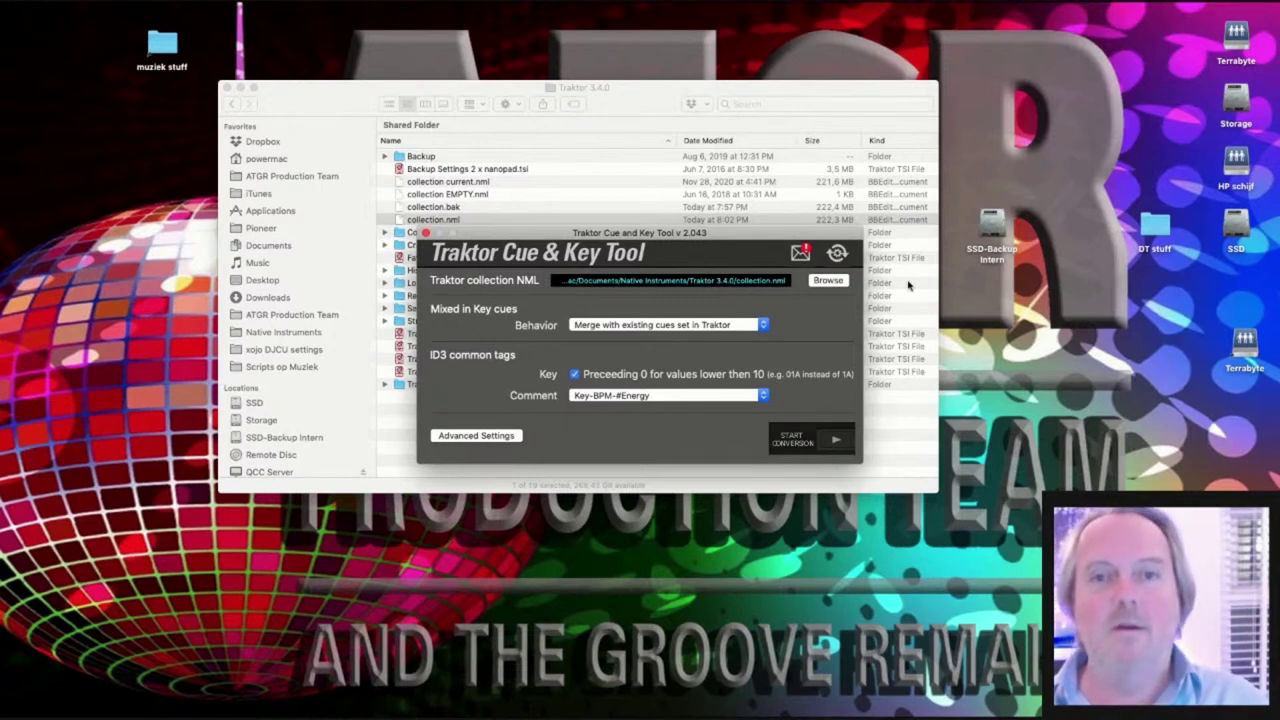
click(798, 436)
click(490, 438)
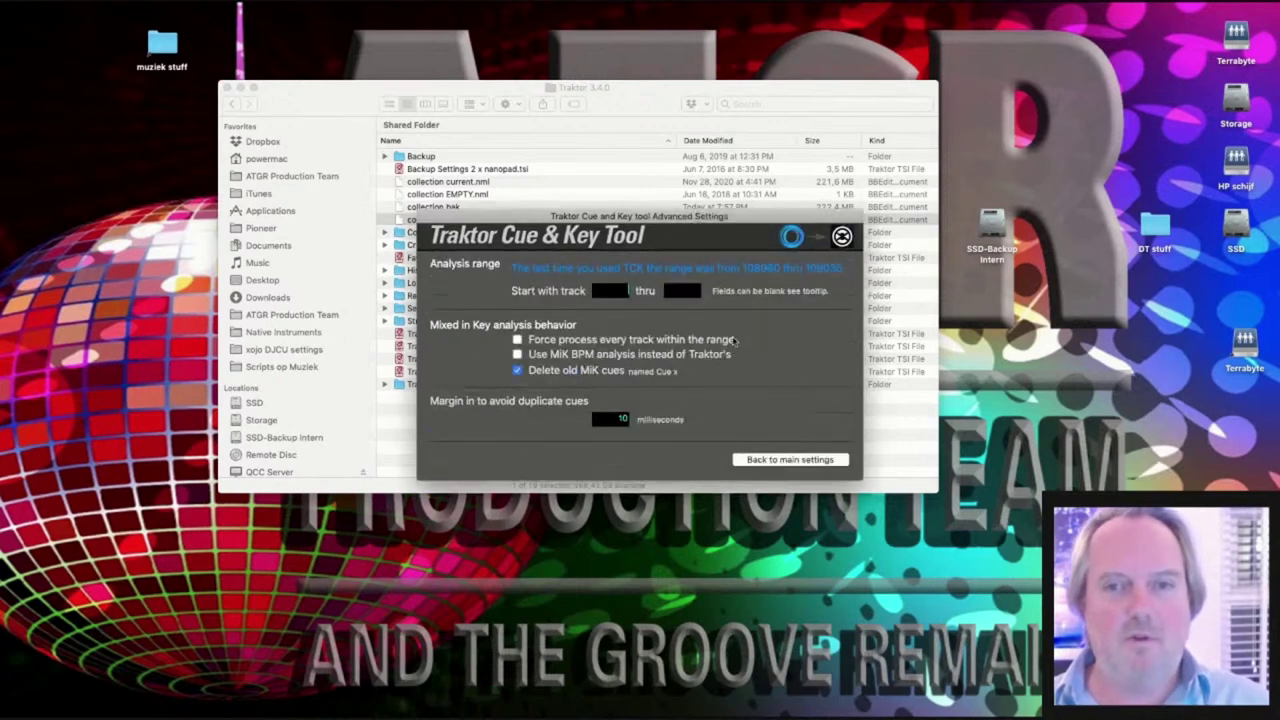
Enter 108960 as the starting track of the analysis range, return to the main settings and start the conversion
click(620, 291)
text(1089)
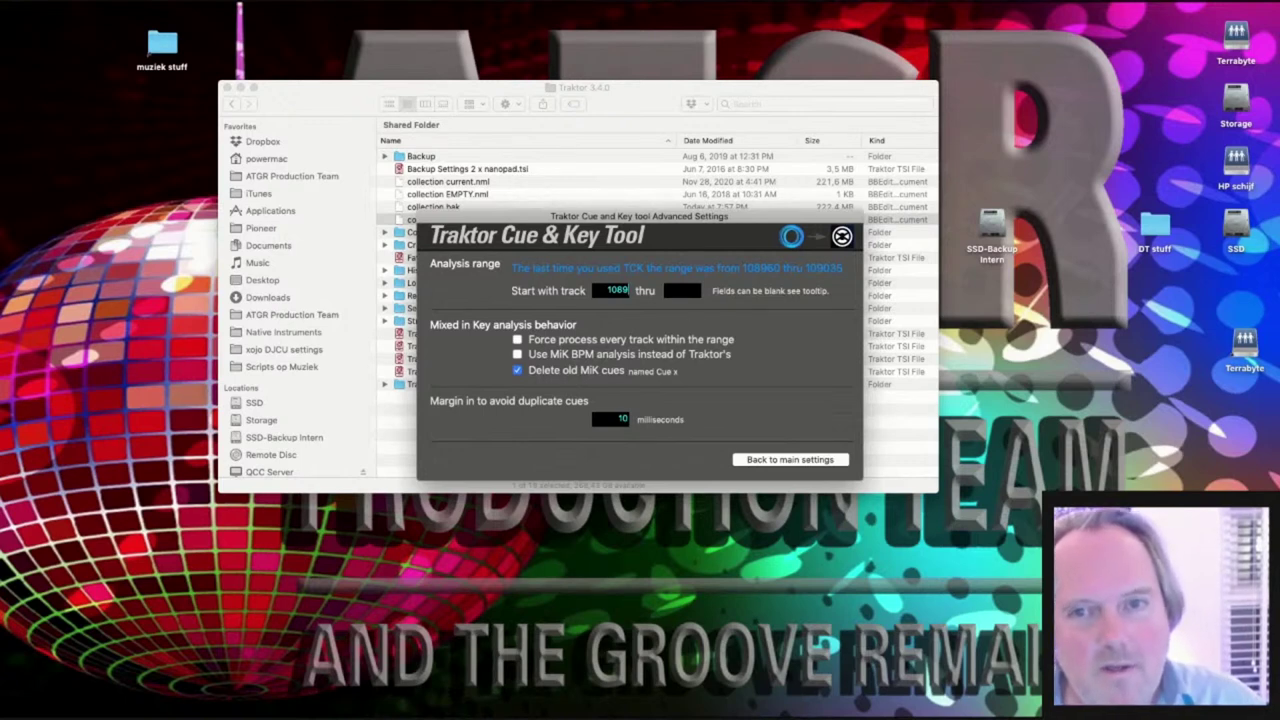
text(60)
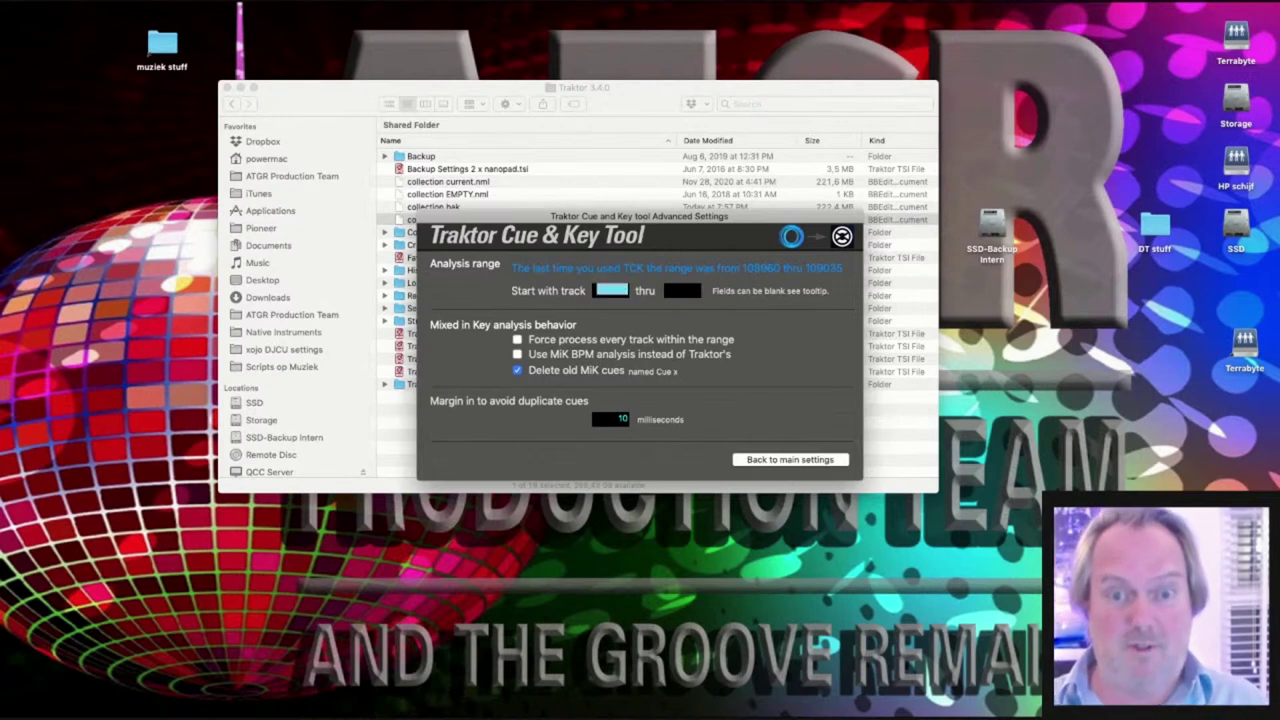
click(795, 460)
click(826, 440)
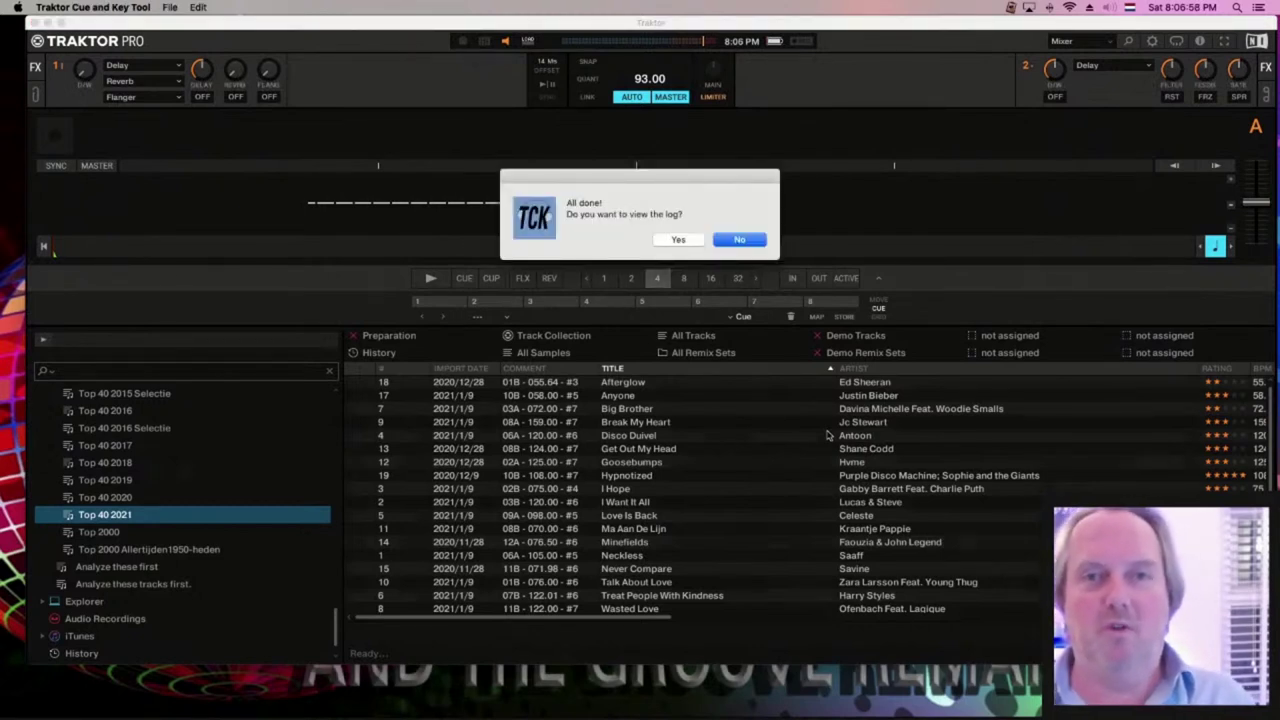
Decline viewing the conversion log and close the Finder window of the Traktor 3.4.0 folder
key(Return)
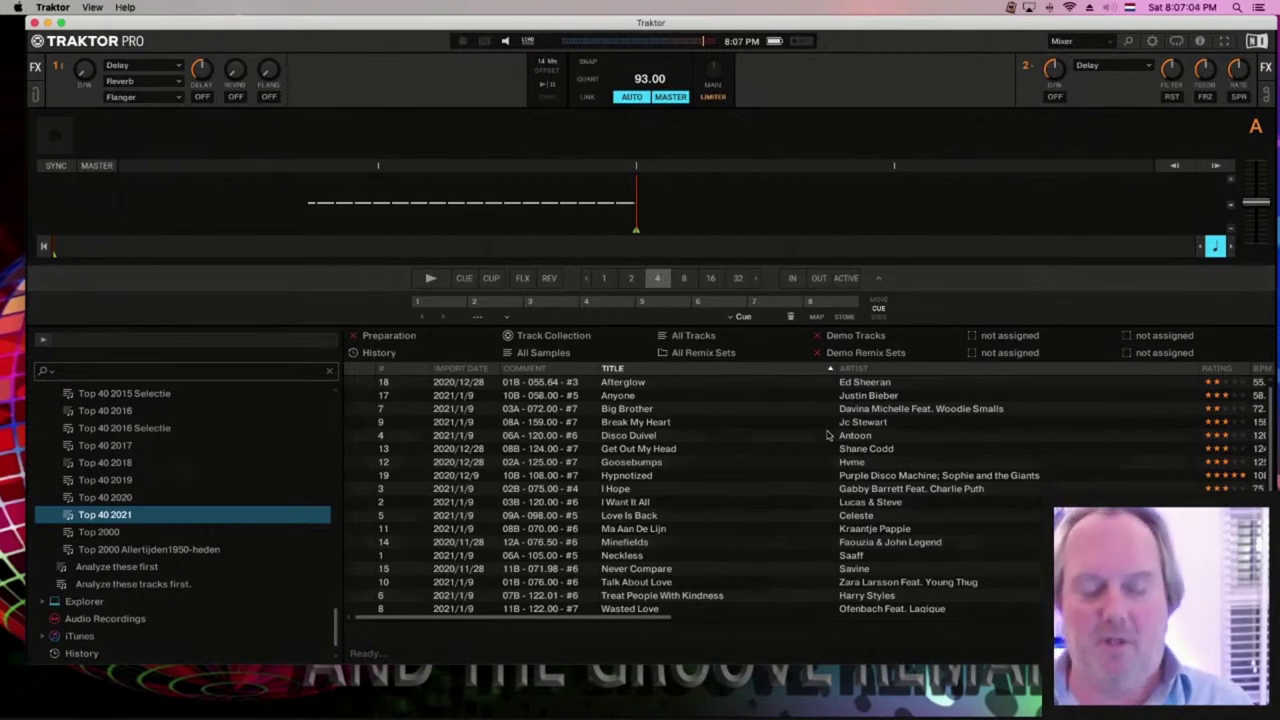
key(super+m)
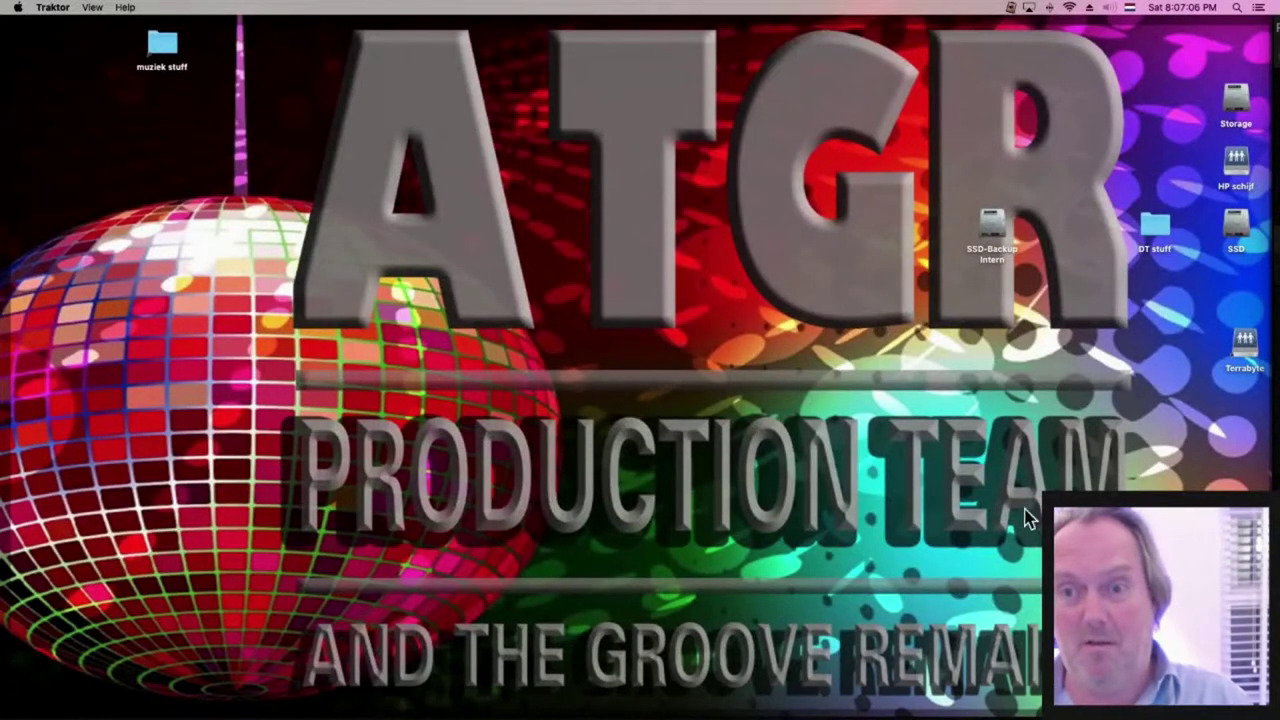
double_click(1245, 342)
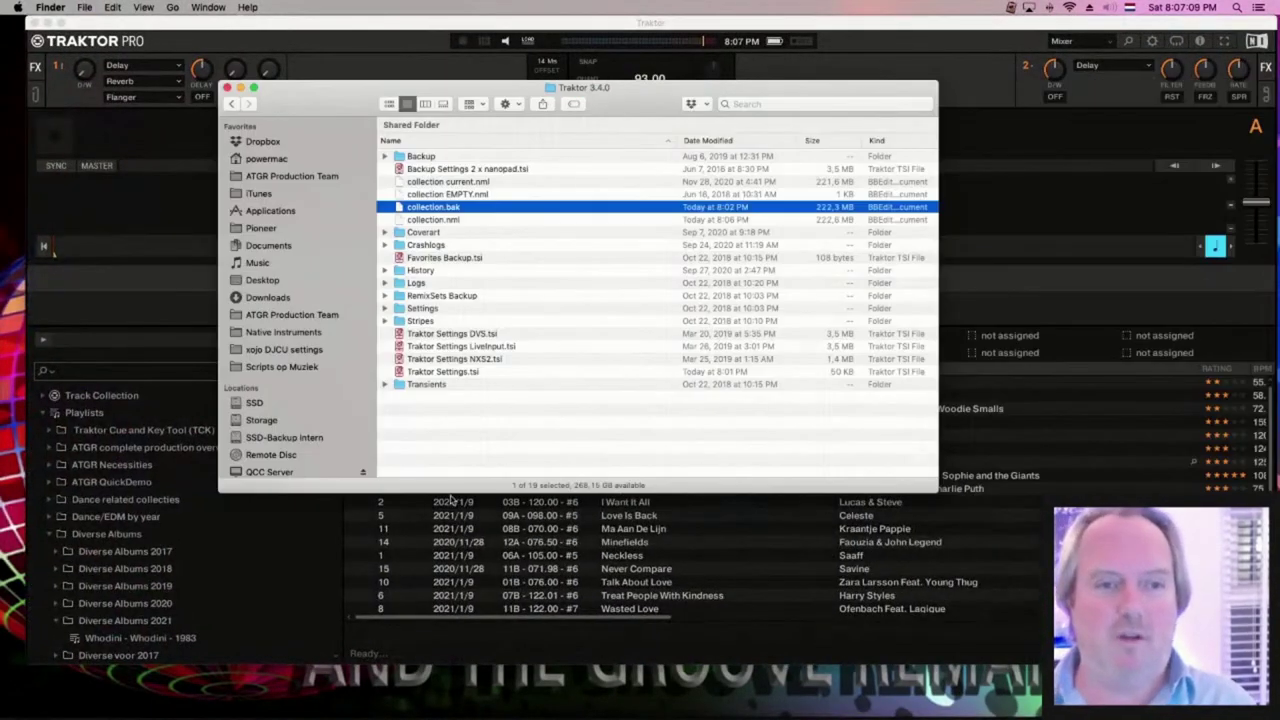
key(super+w)
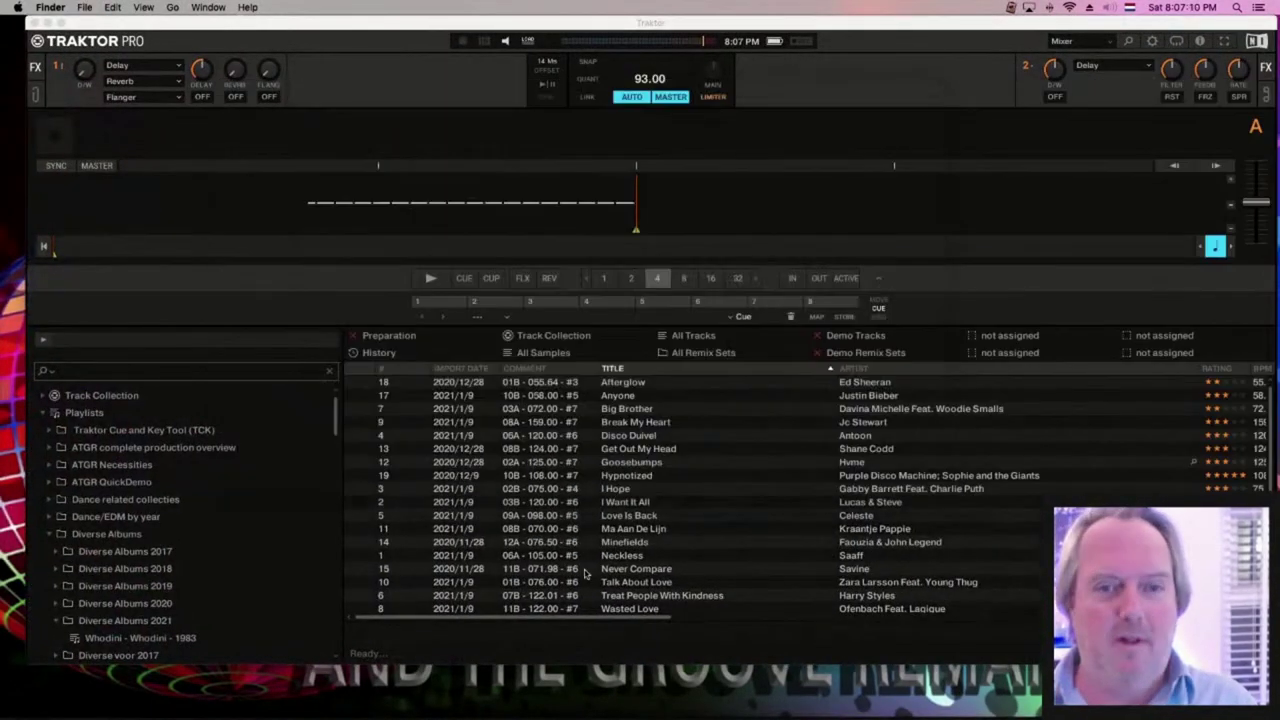
Open the "Analyze these first" playlist in Traktor and load "Devil In My Arms (Extended Mix)" into deck A
scroll(452, 500, down, 1)
scroll(160, 617, down, 5)
scroll(160, 612, down, 10)
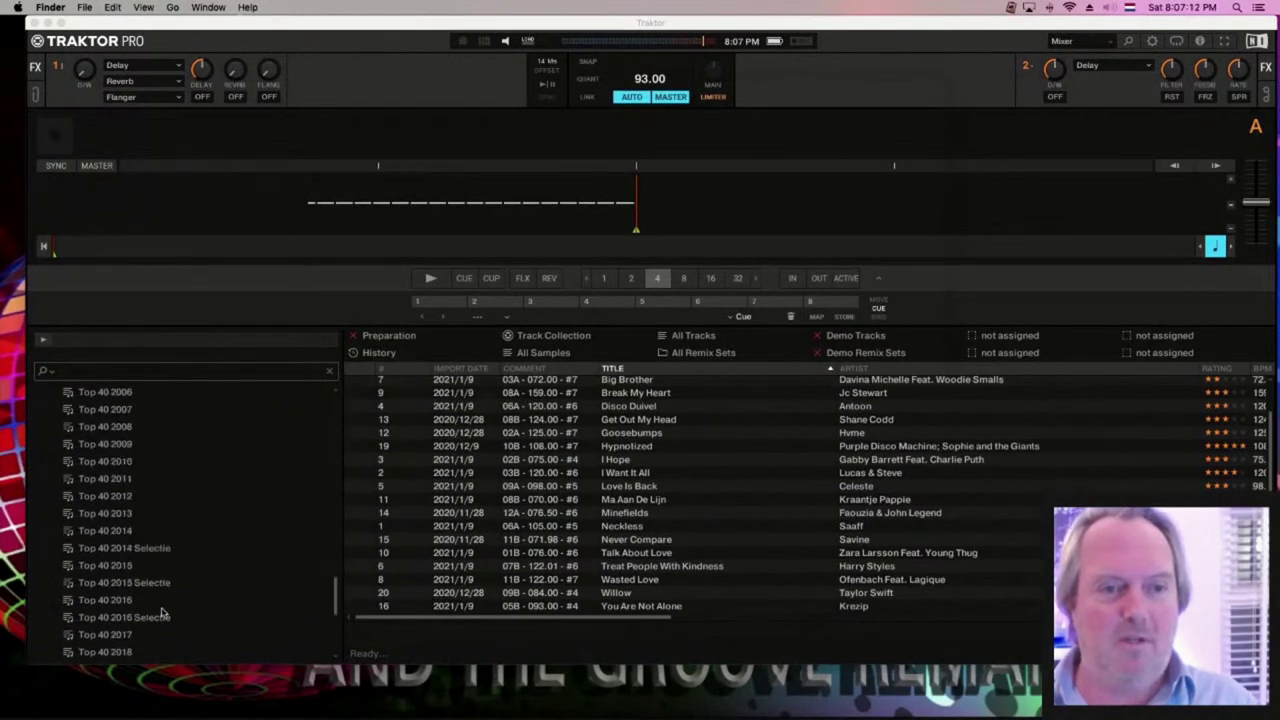
click(147, 549)
drag(672, 528, 683, 232)
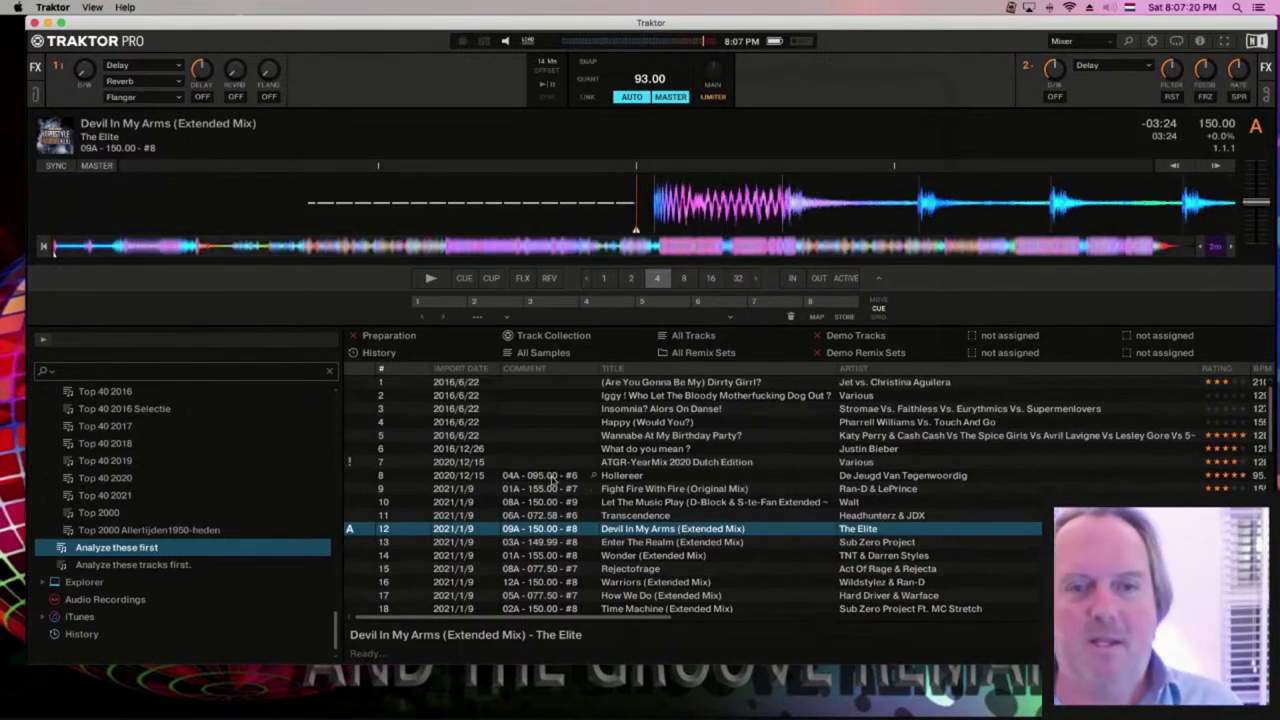
Load track 41, "Neckless", from the "Analyze these first" playlist into deck A
scroll(600, 515, down, 10)
click(608, 517)
double_click(608, 517)
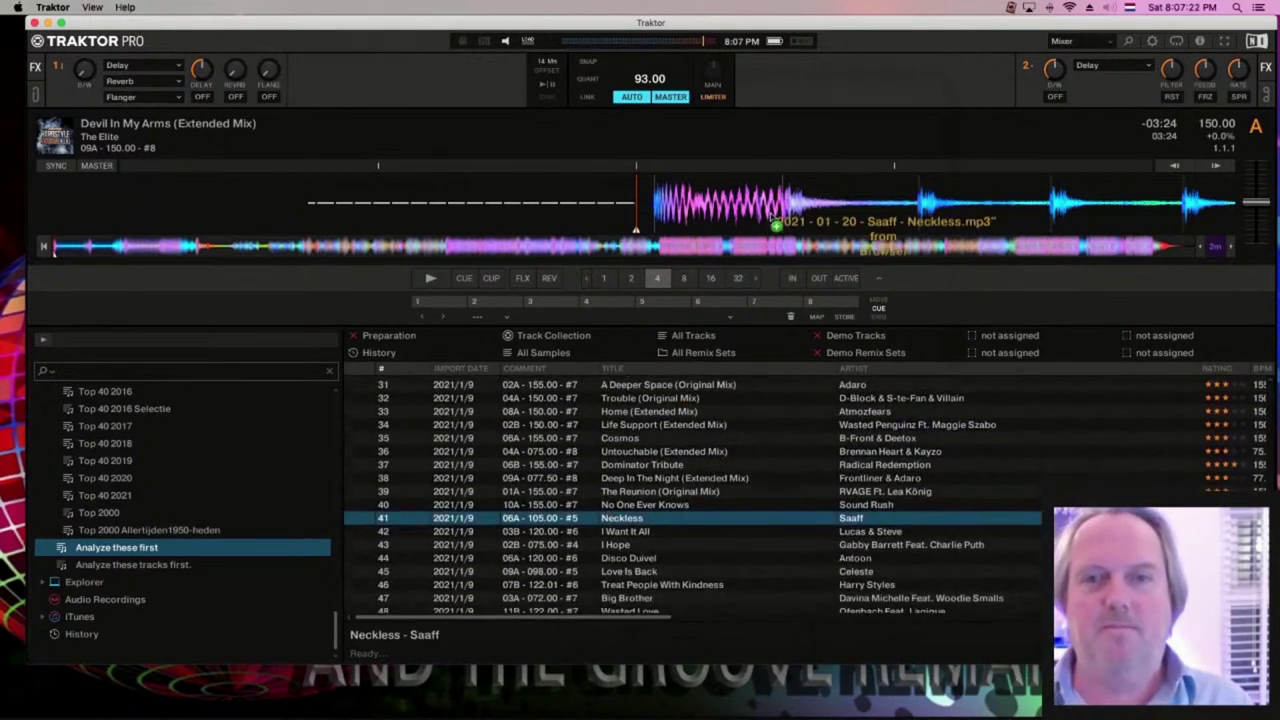
Move the Traktor window aside and open the Traktor 3.4.0 folder in a new Finder window
drag(572, 22, 694, 22)
click(93, 171)
key(super+n)
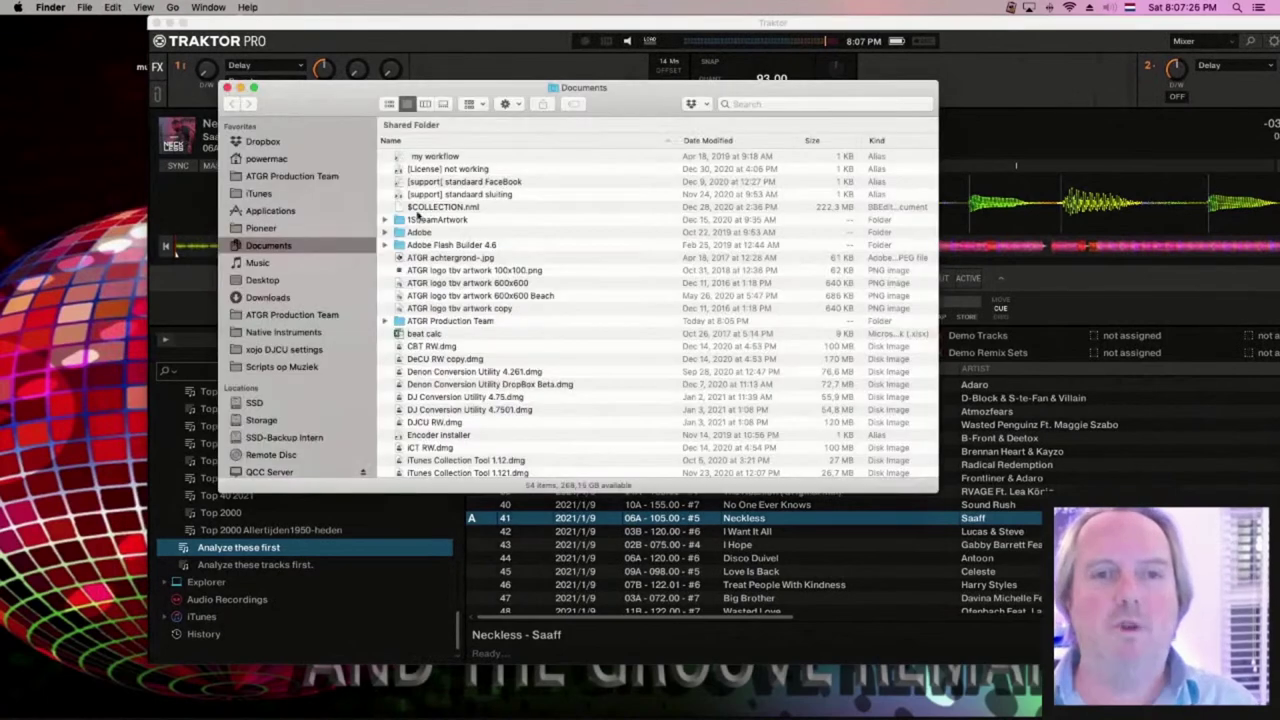
click(318, 333)
double_click(443, 207)
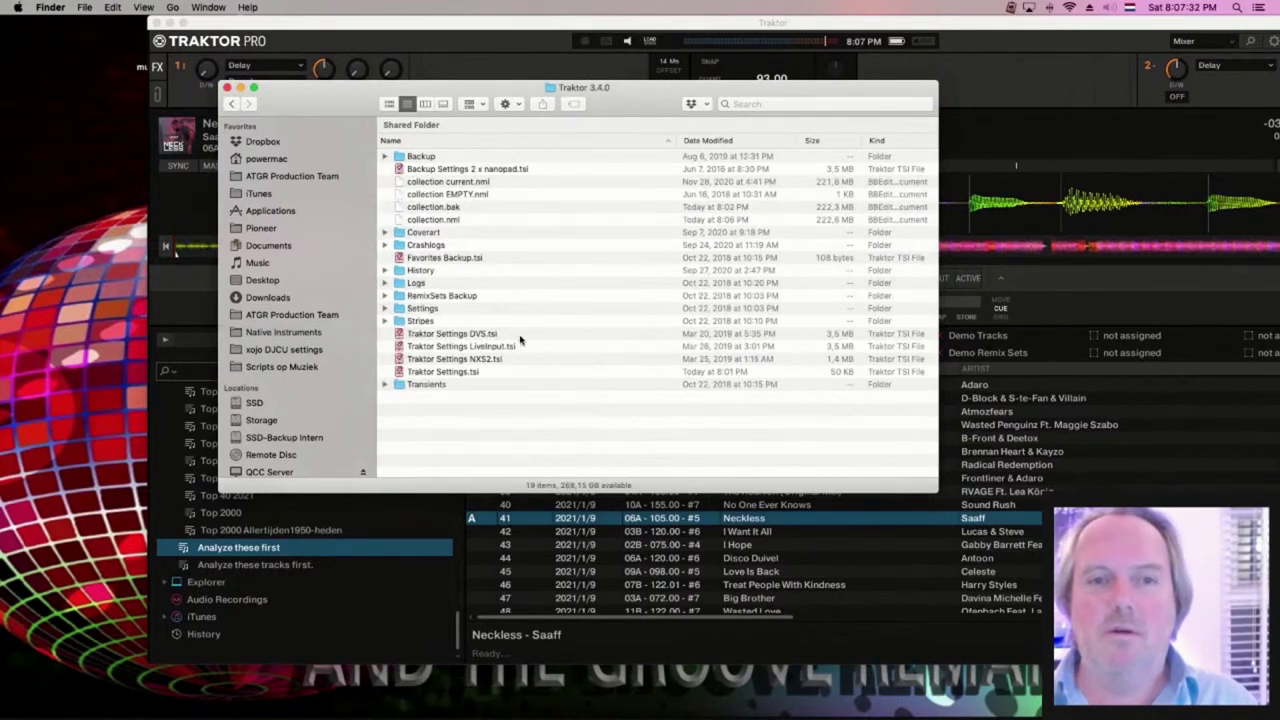
Open collection.nml from the Traktor 3.4.0 folder in BBEdit
click(465, 220)
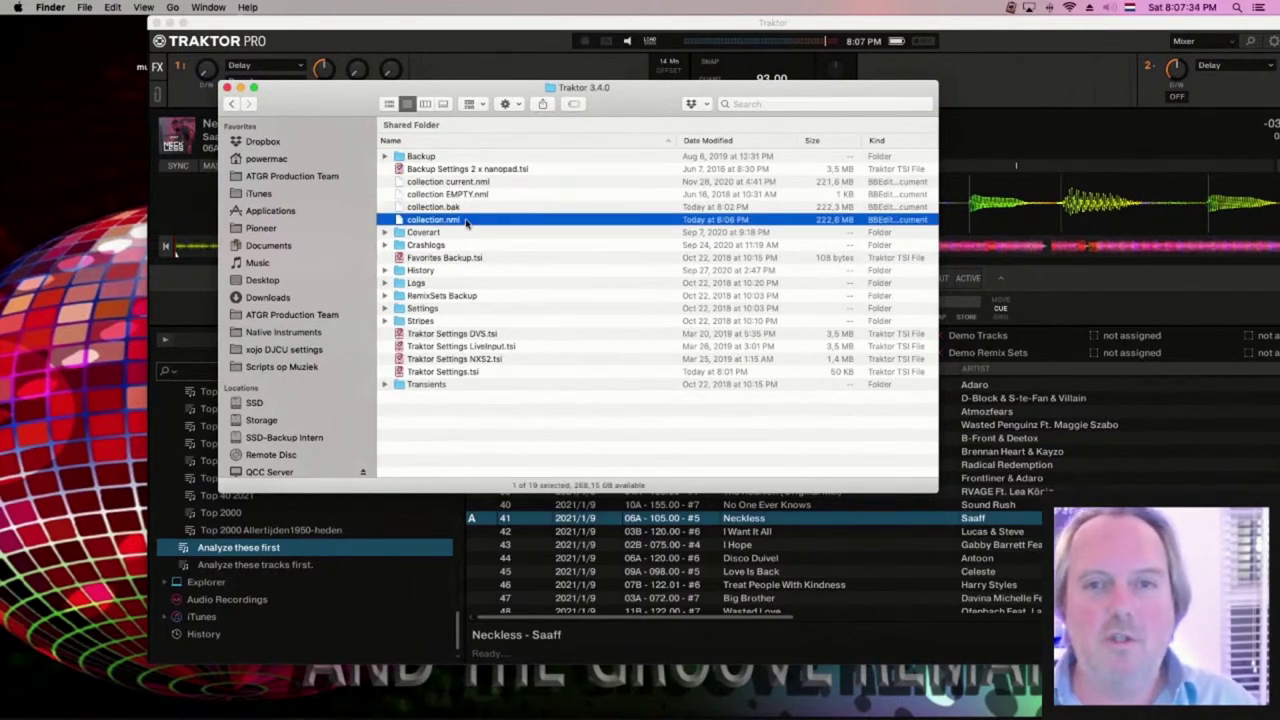
right_click(465, 220)
mouse_move(501, 245)
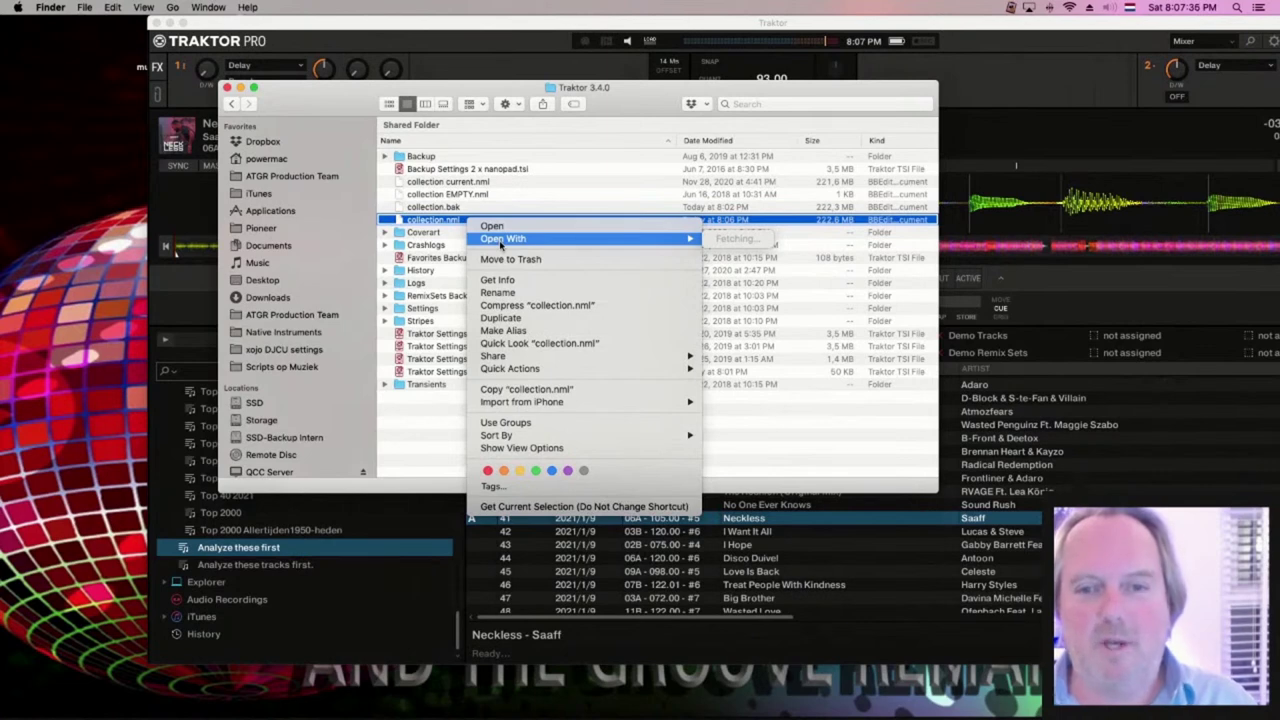
mouse_move(682, 240)
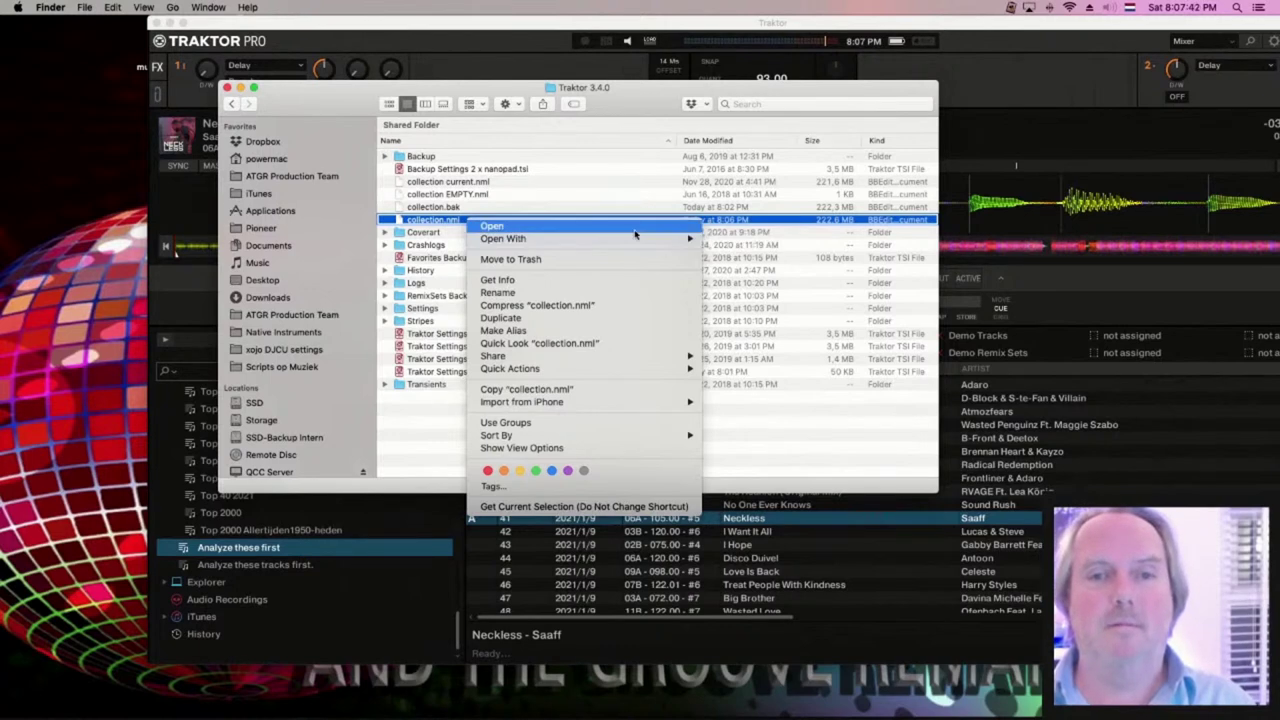
click(605, 218)
right_click(460, 220)
click(435, 228)
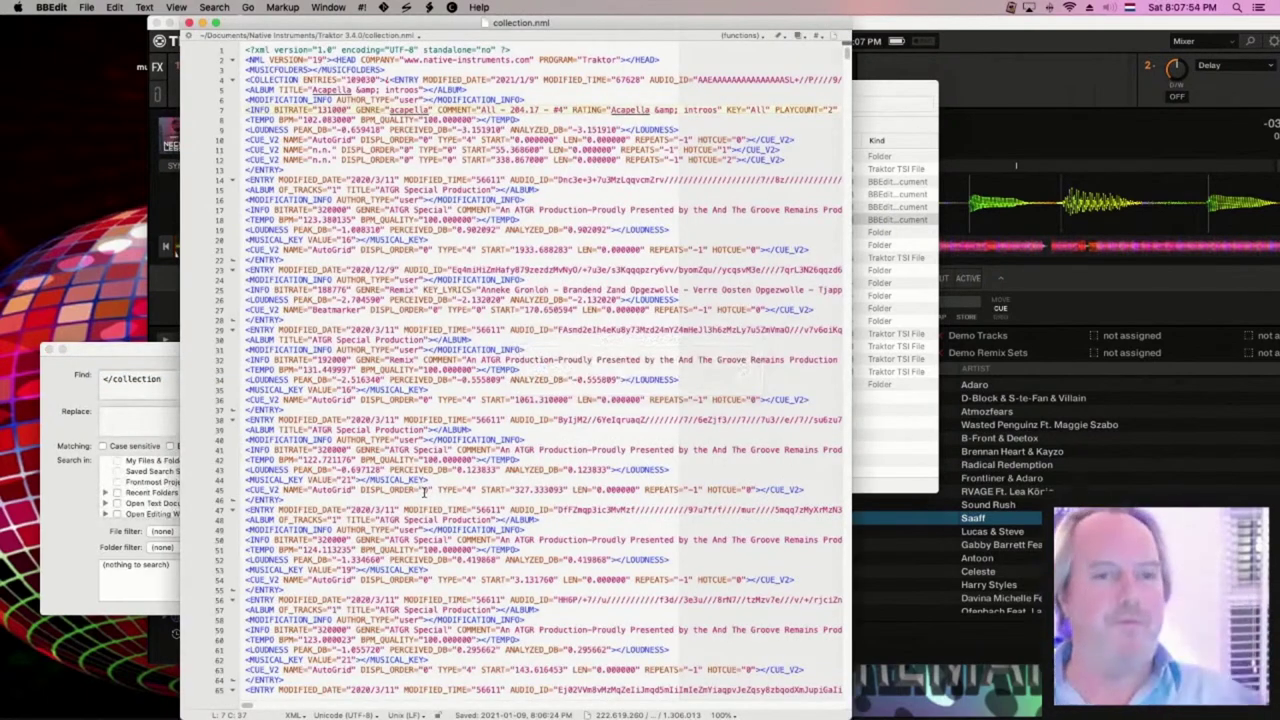
Reuse the term "</collection" from the multi-file search to find the closing collection tag in collection.nml
click(143, 463)
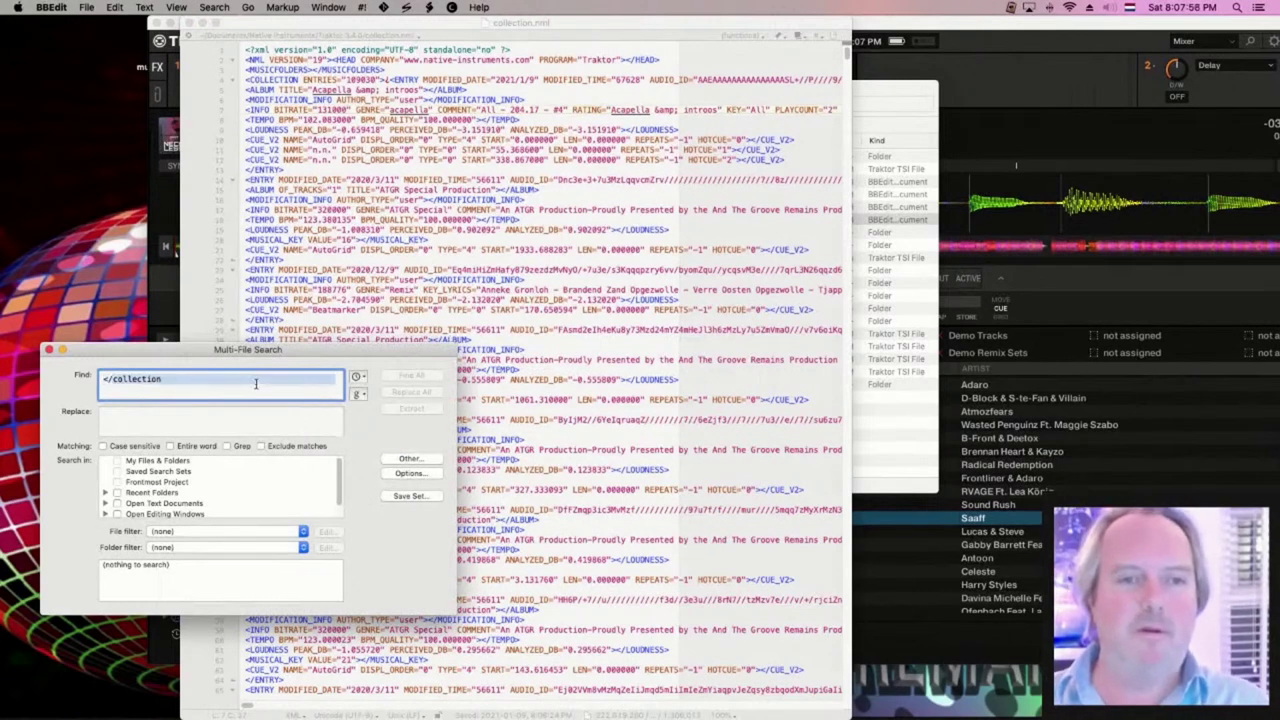
click(456, 342)
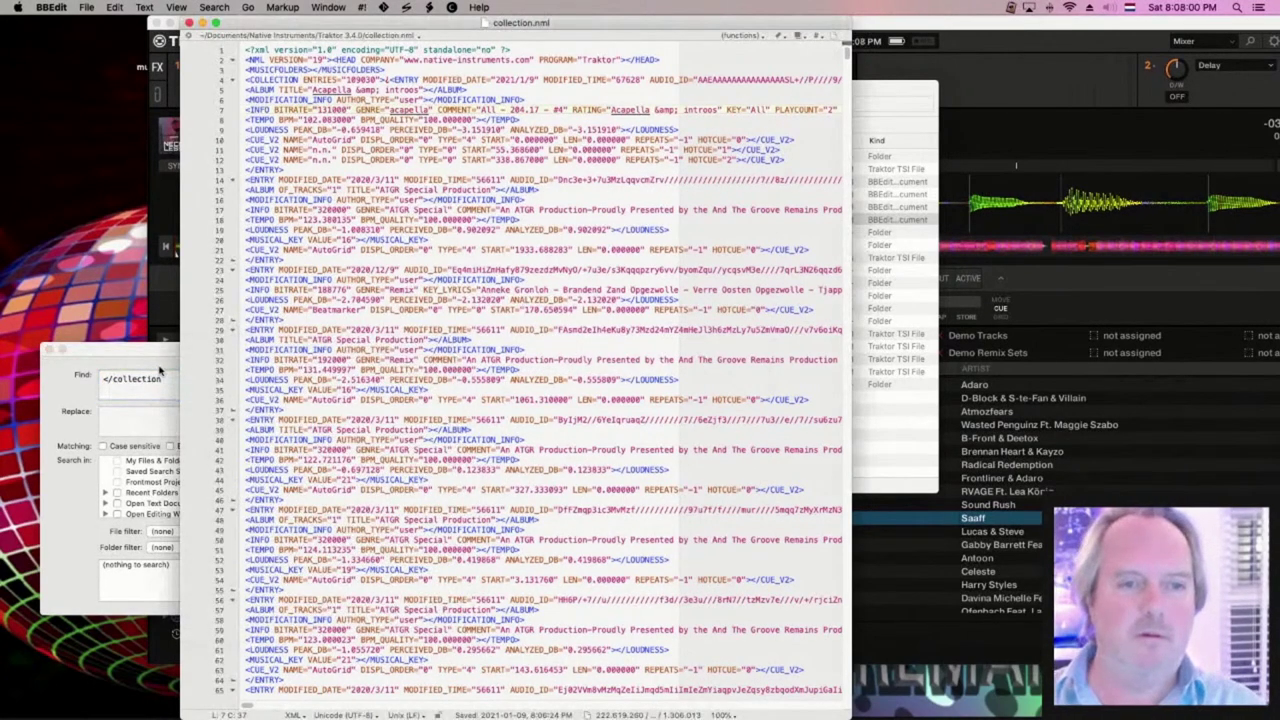
click(118, 381)
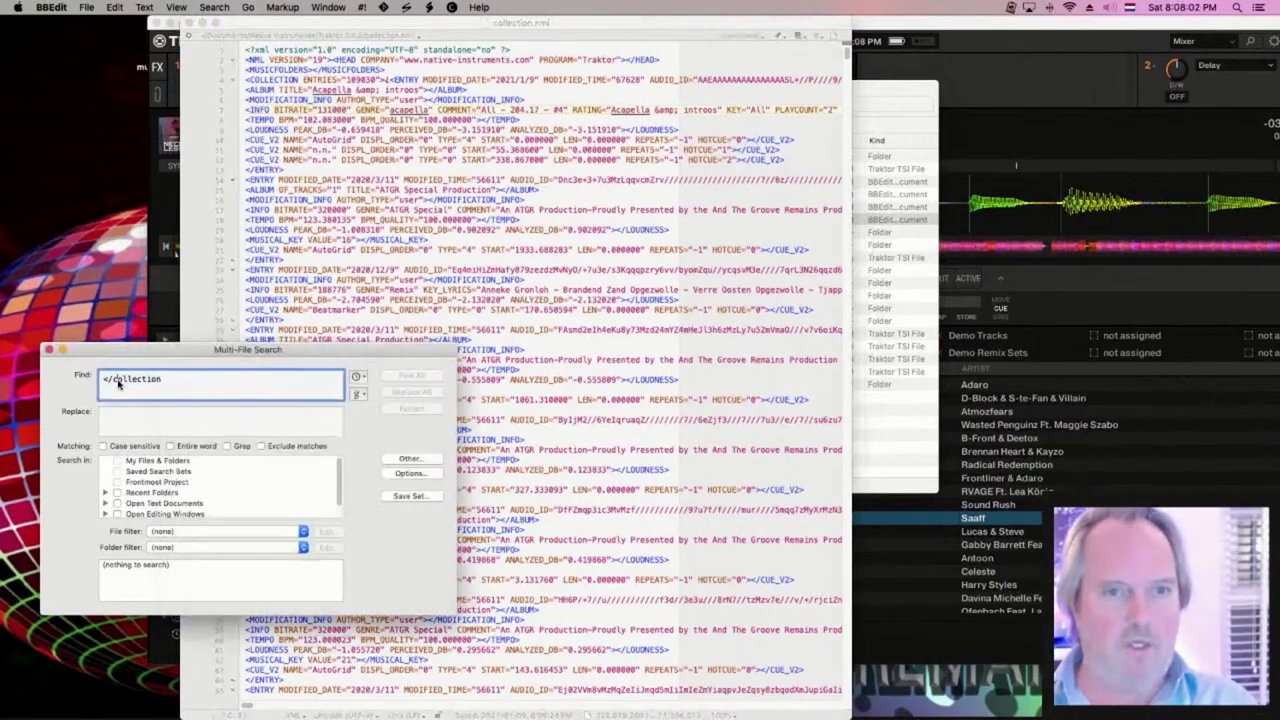
key(super+x)
key(Escape)
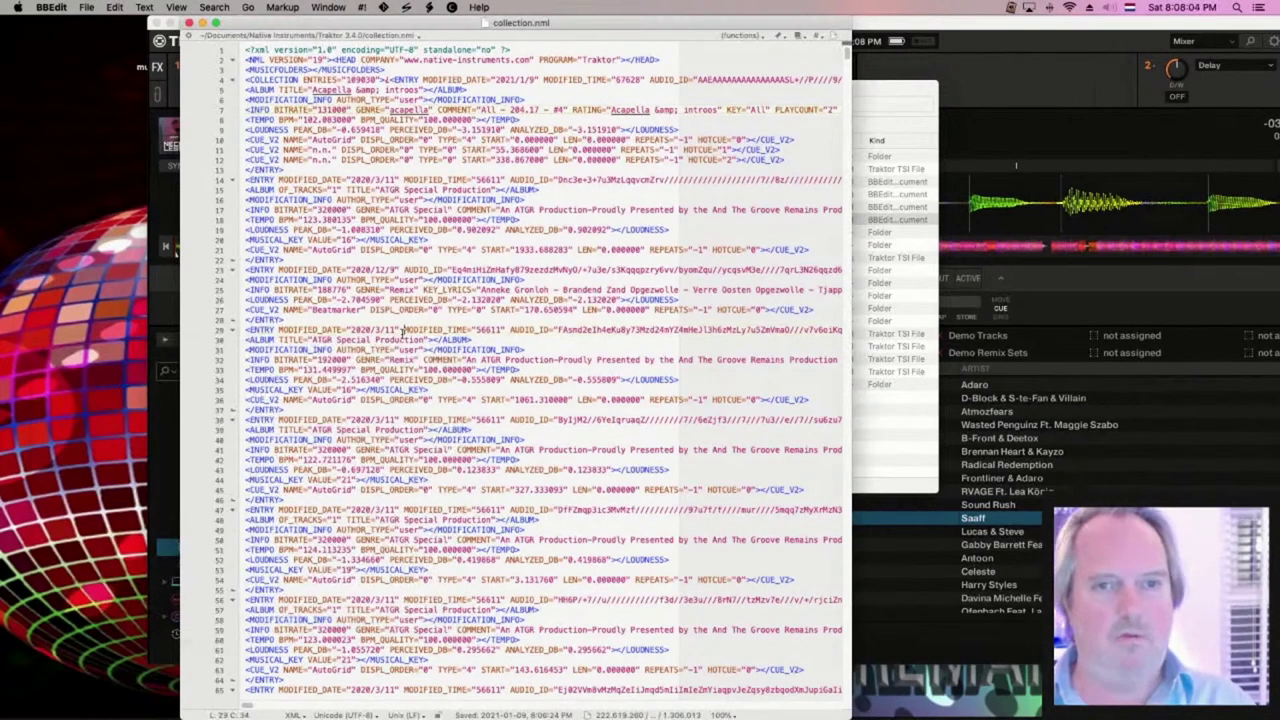
key(super+f)
key(super+v)
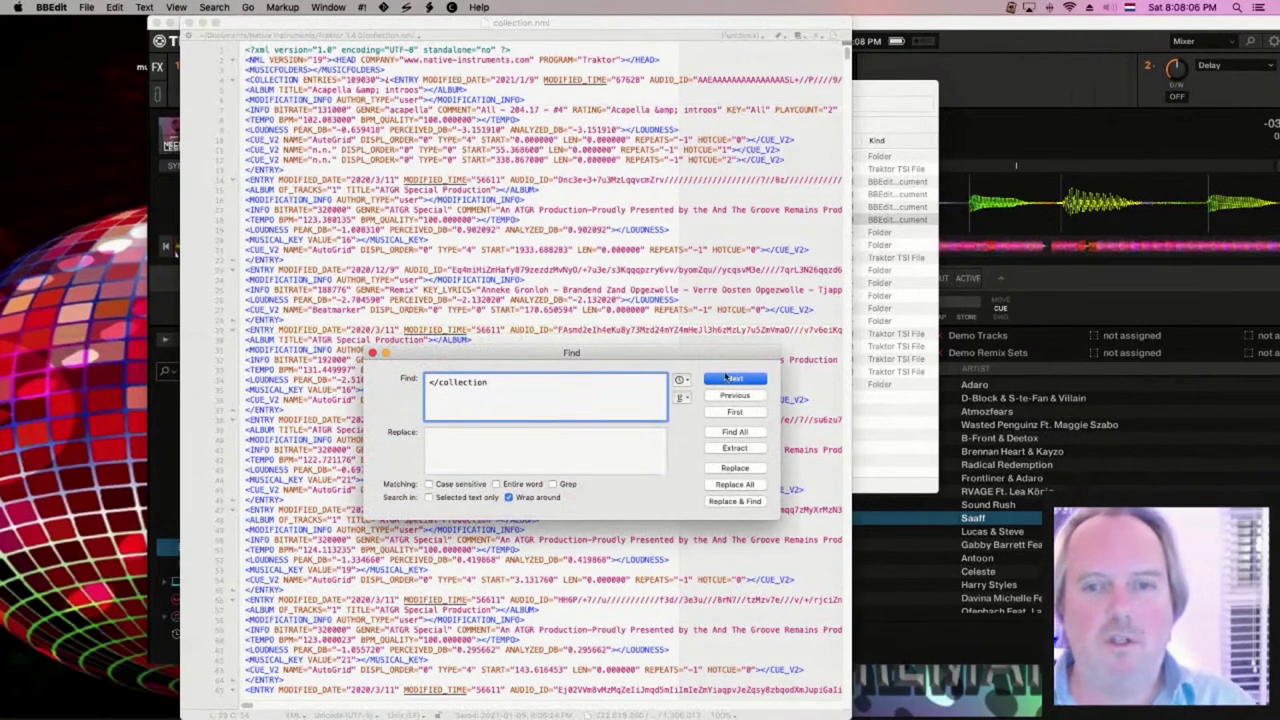
key(Return)
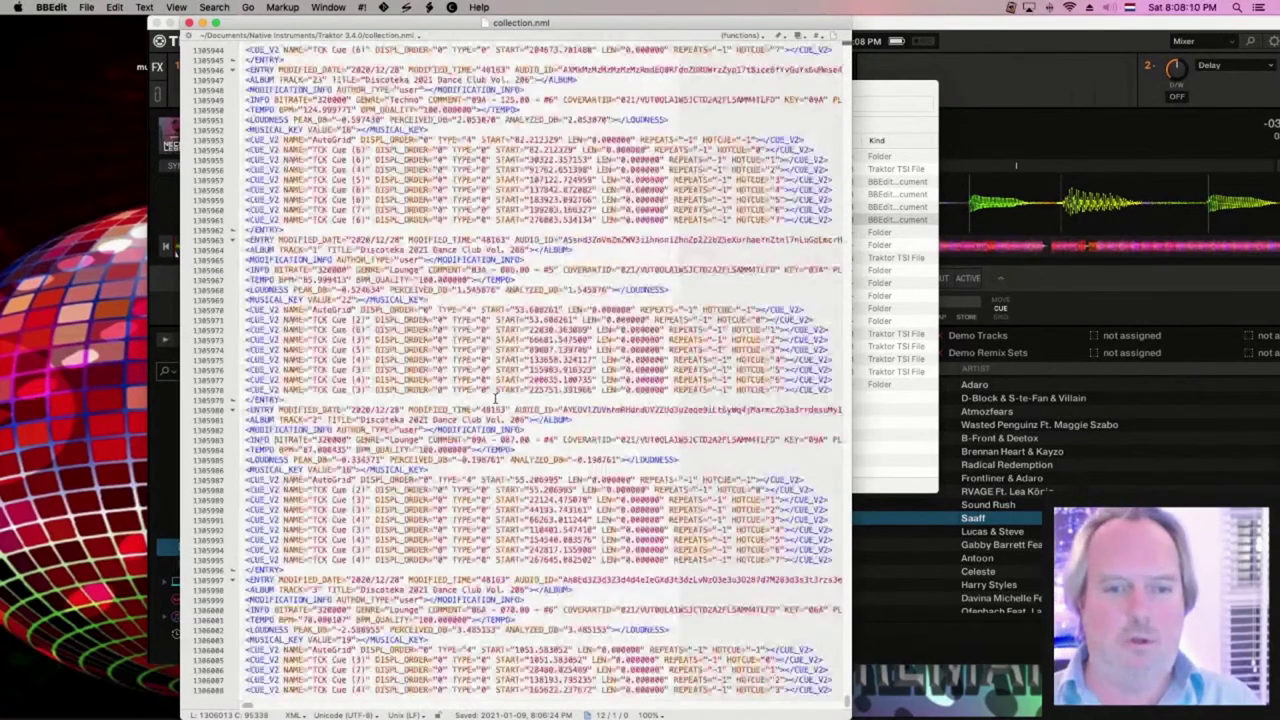
Search collection.nml again for "</collection", looking for the previous occurrence, and close the search
scroll(494, 398, down, 5)
scroll(494, 398, up, 5)
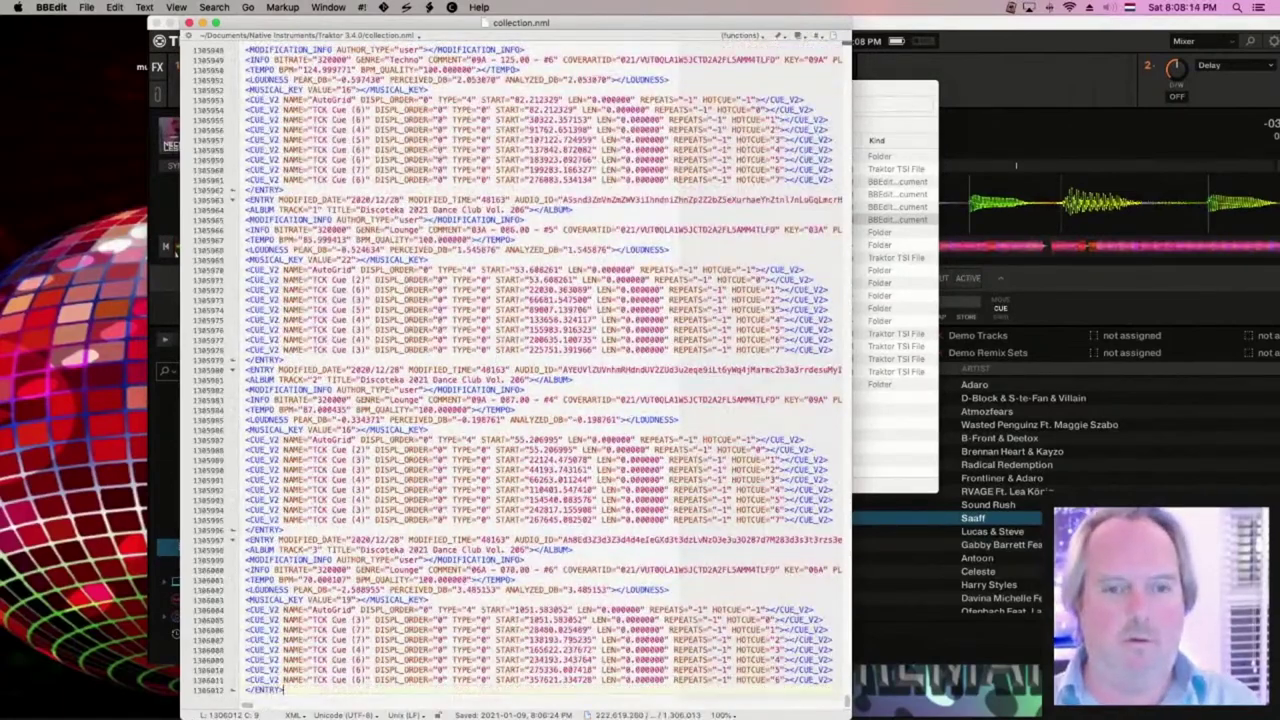
key(super+f)
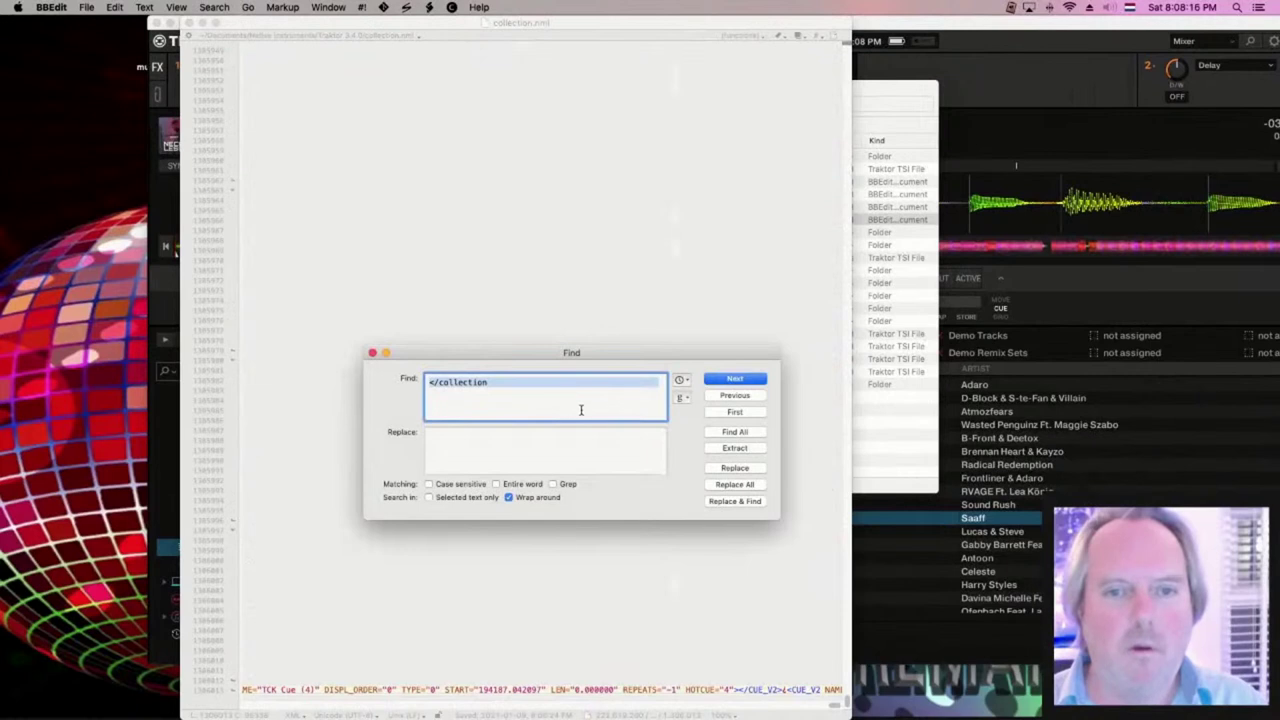
click(552, 389)
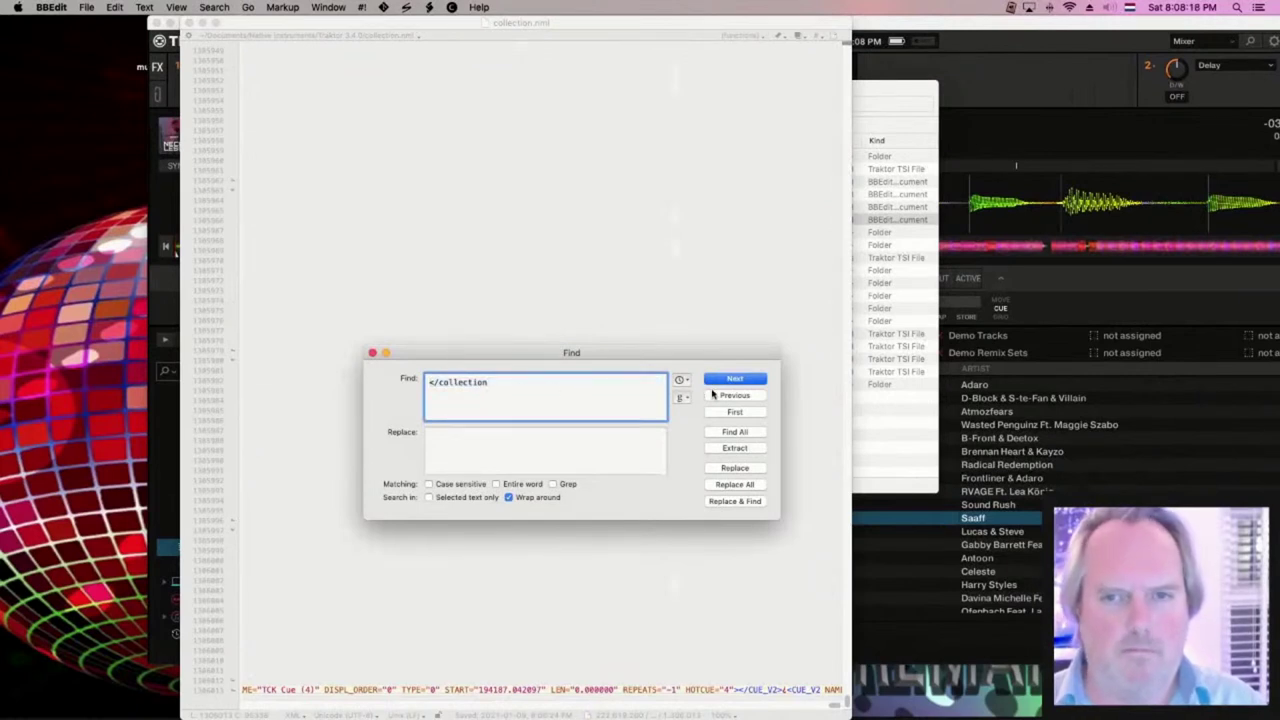
click(710, 395)
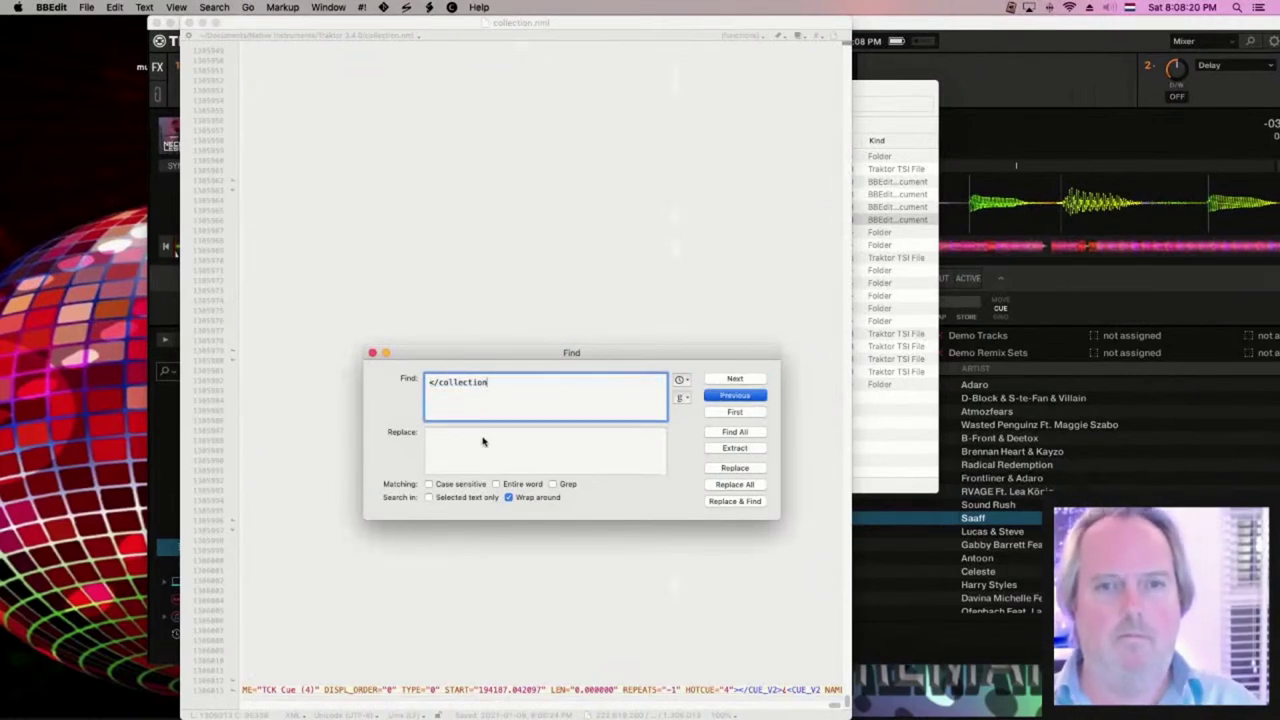
key(super+g)
key(Escape)
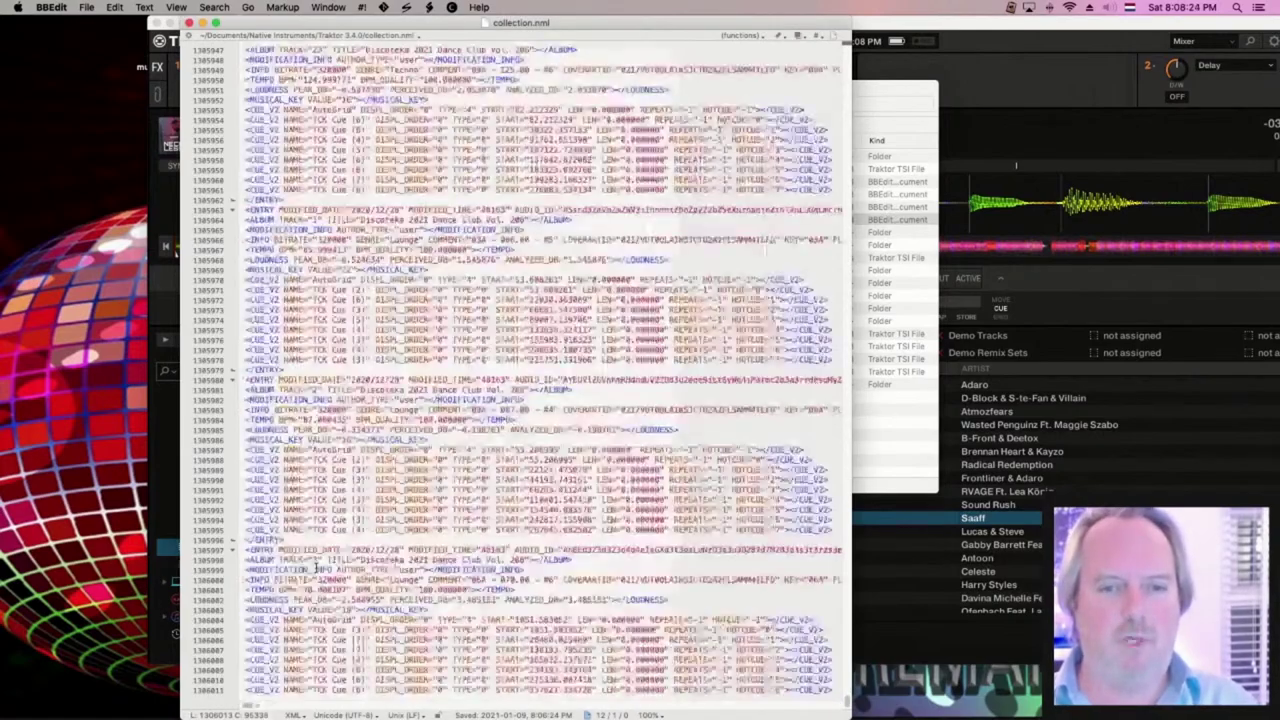
From an earlier part of collection.nml, search for the shorter term "</coll" and repeat the search once
scroll(410, 563, down, 20)
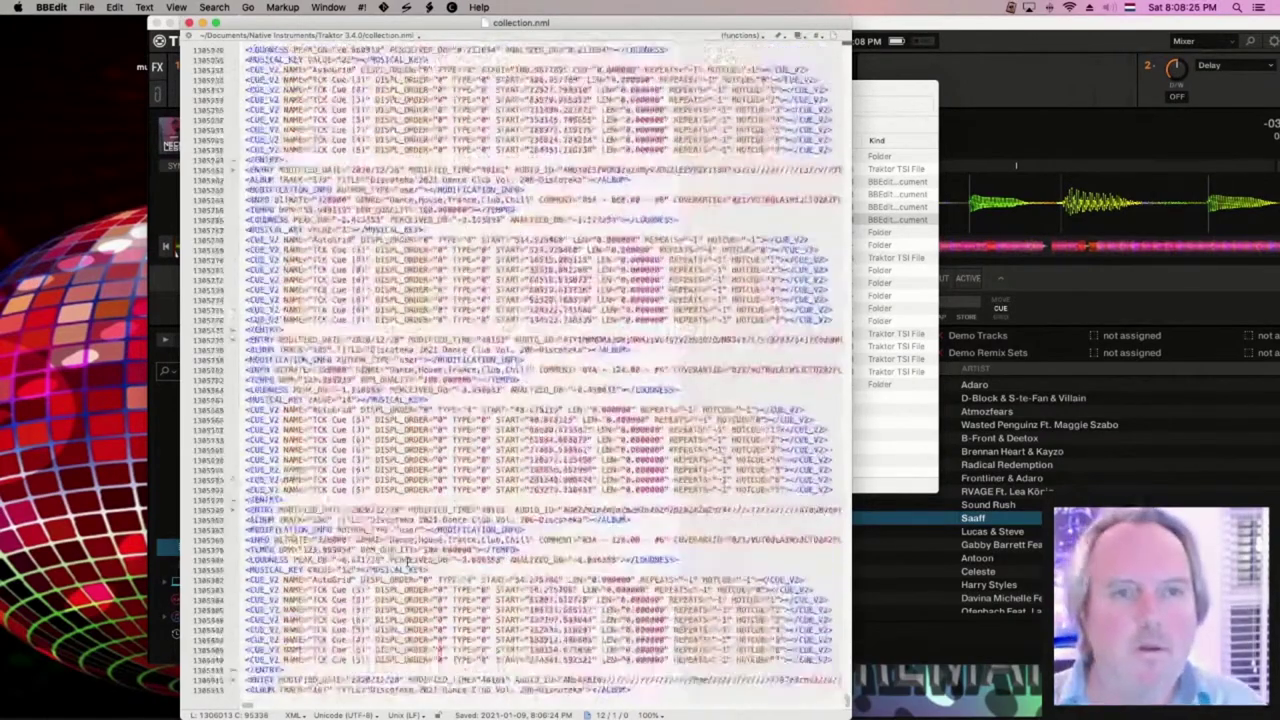
drag(845, 703, 810, 548)
key(super+f)
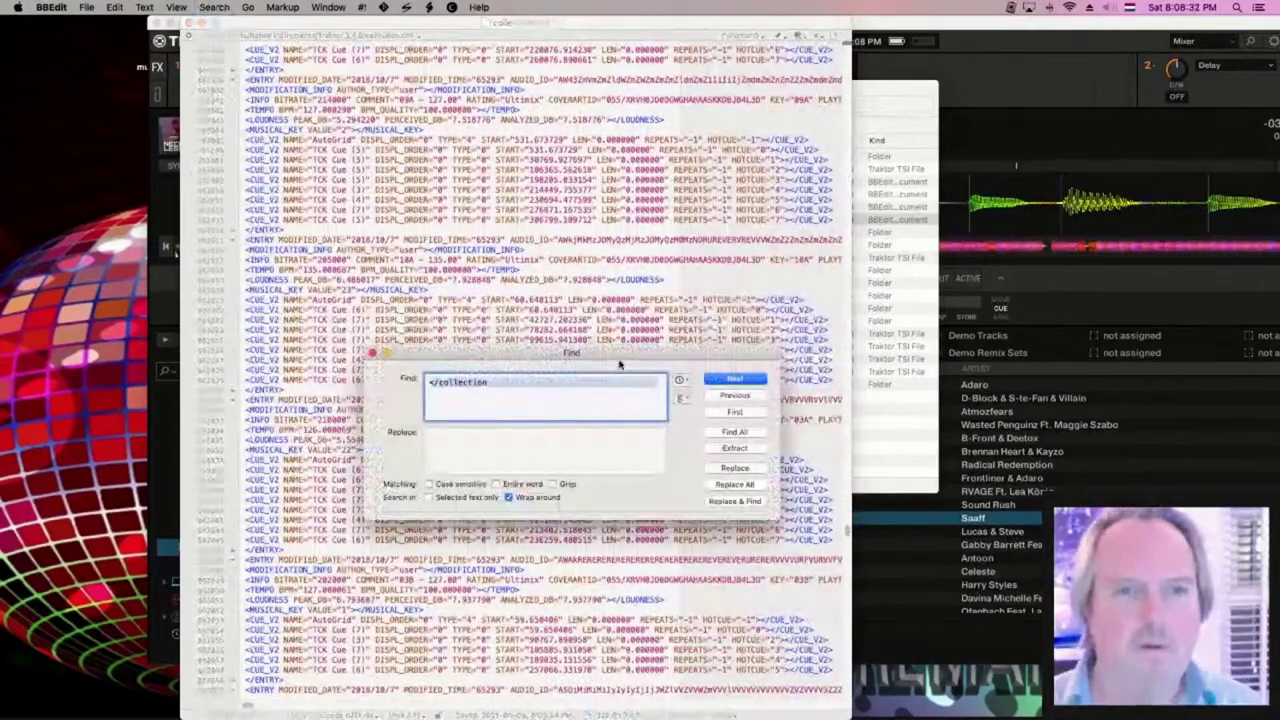
text(</coll)
key(Return)
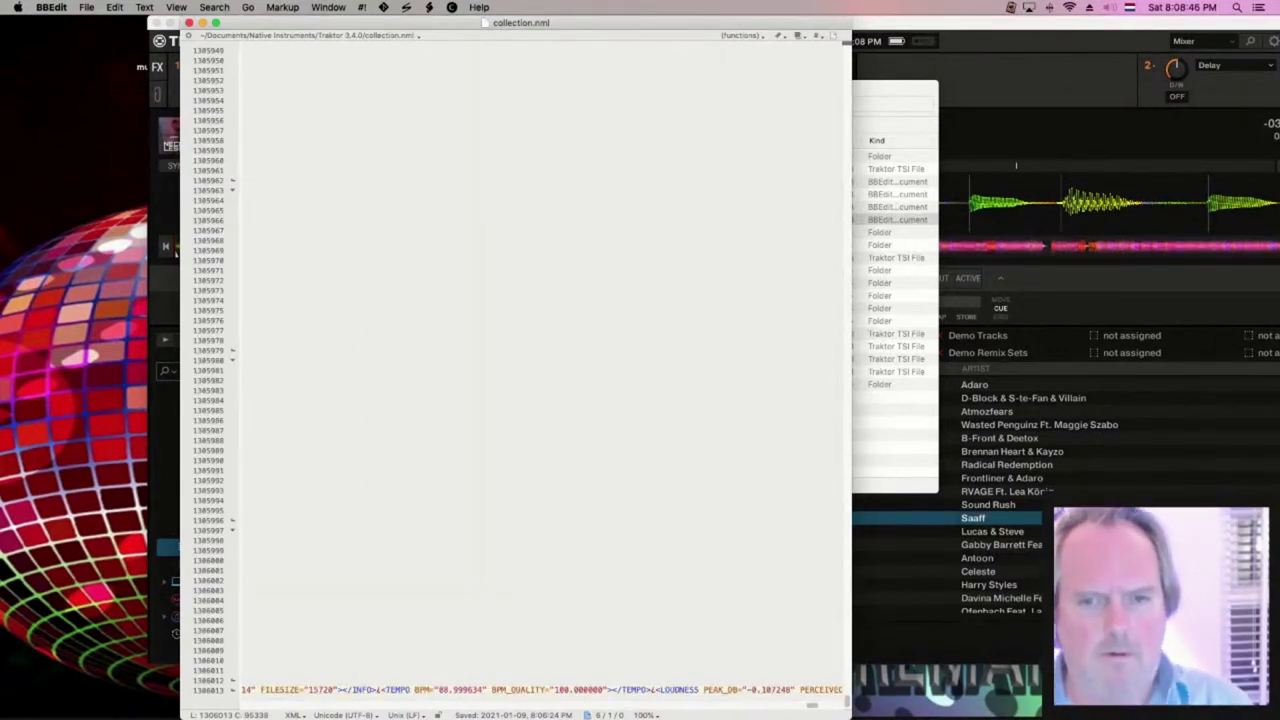
key(super+f)
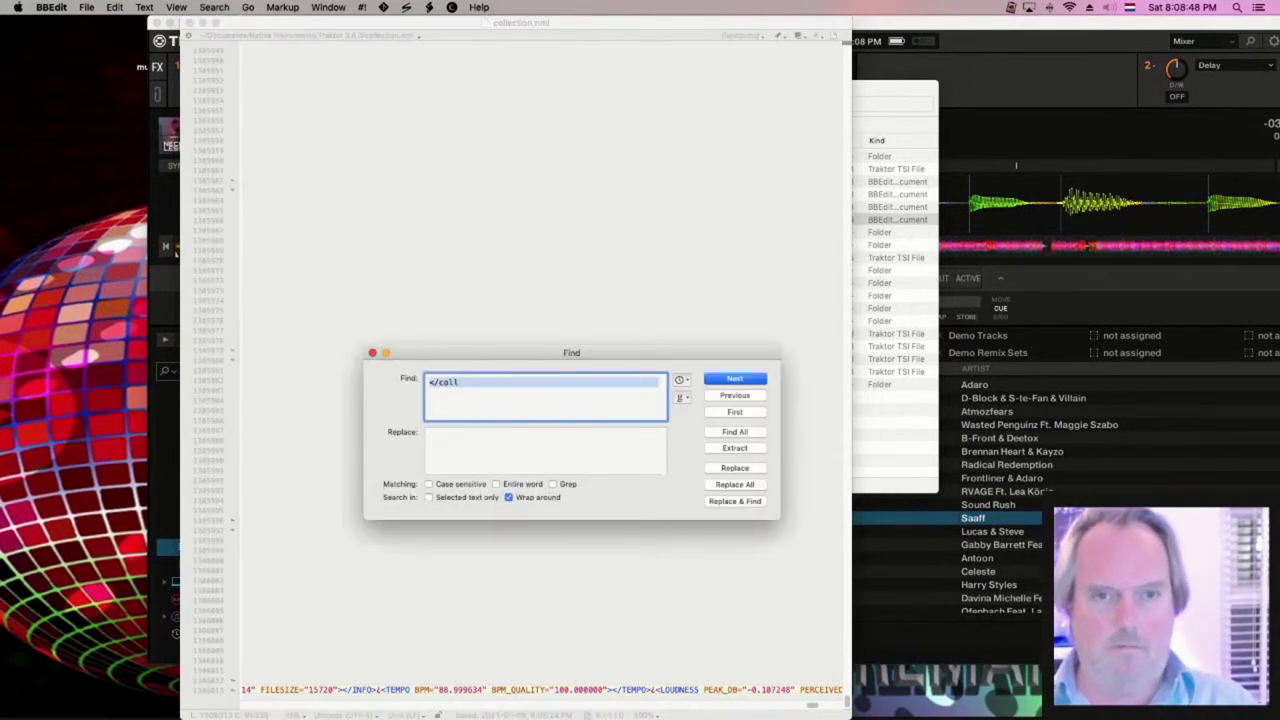
key(Return)
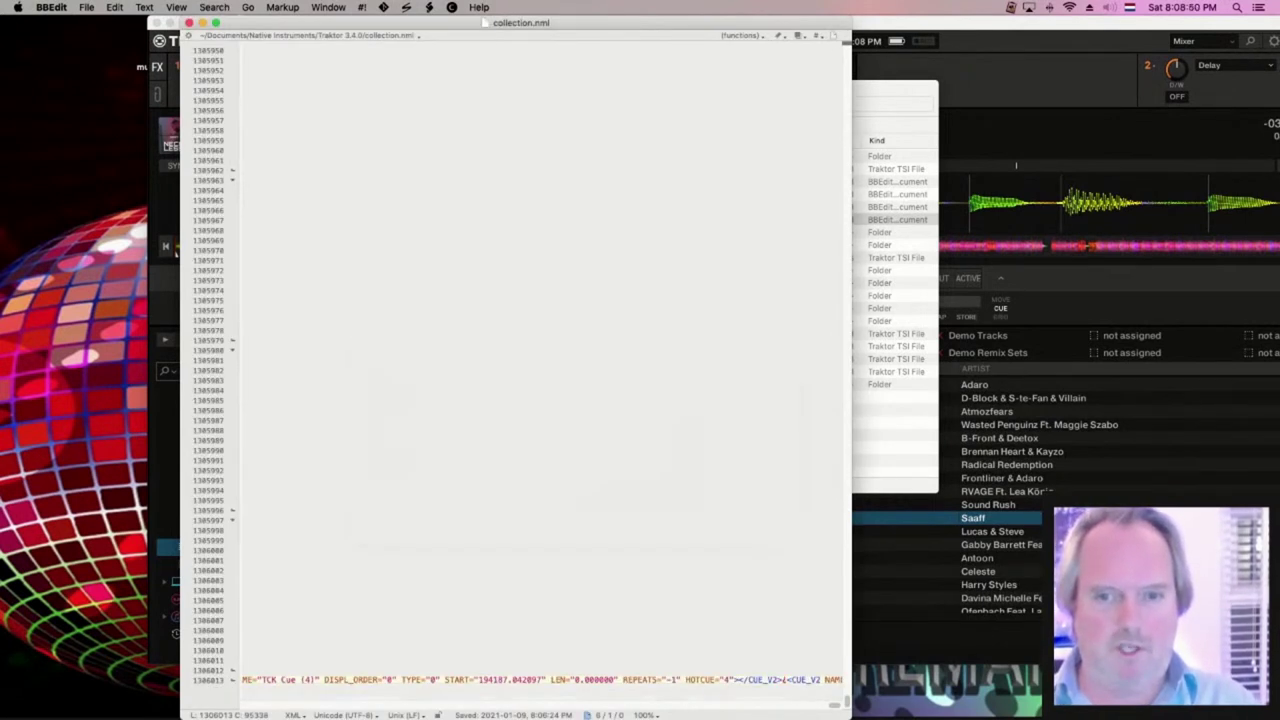
Examine line 1306013 of collection.nml back to its beginning, along with the TCK cue entries just above it
scroll(652, 640, left, 10)
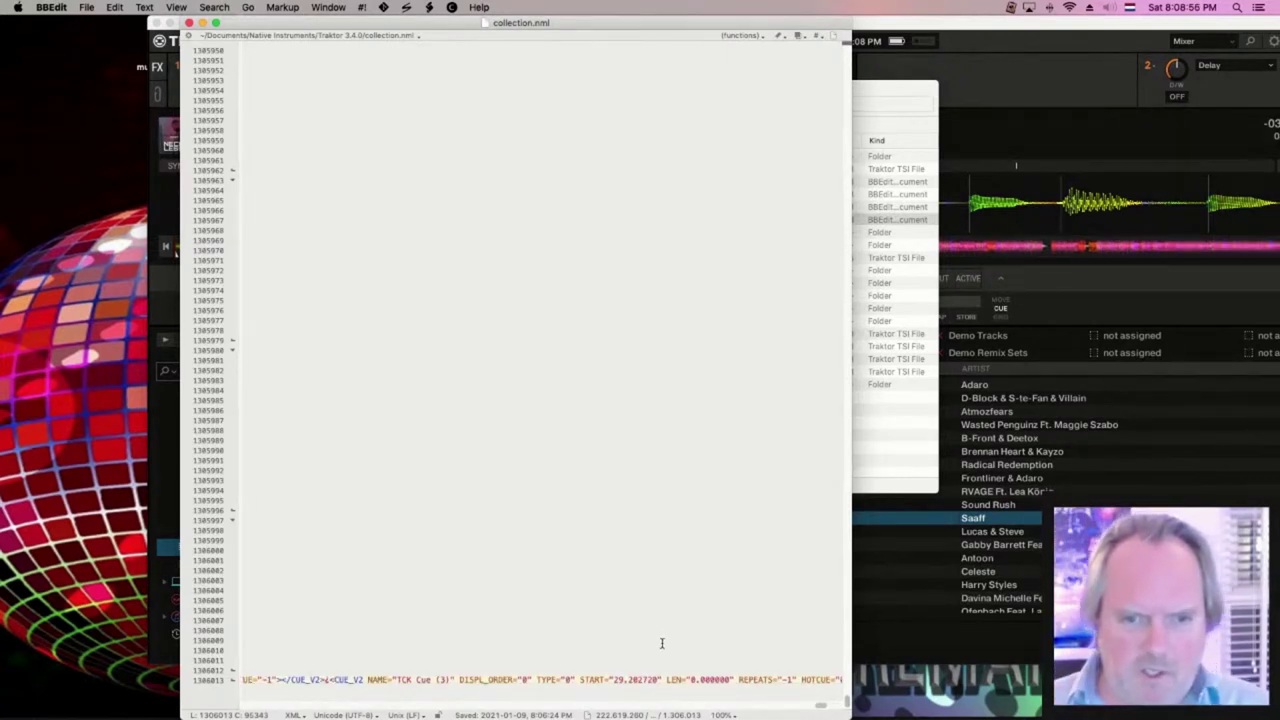
scroll(581, 678, left, 3)
scroll(581, 675, up, 1)
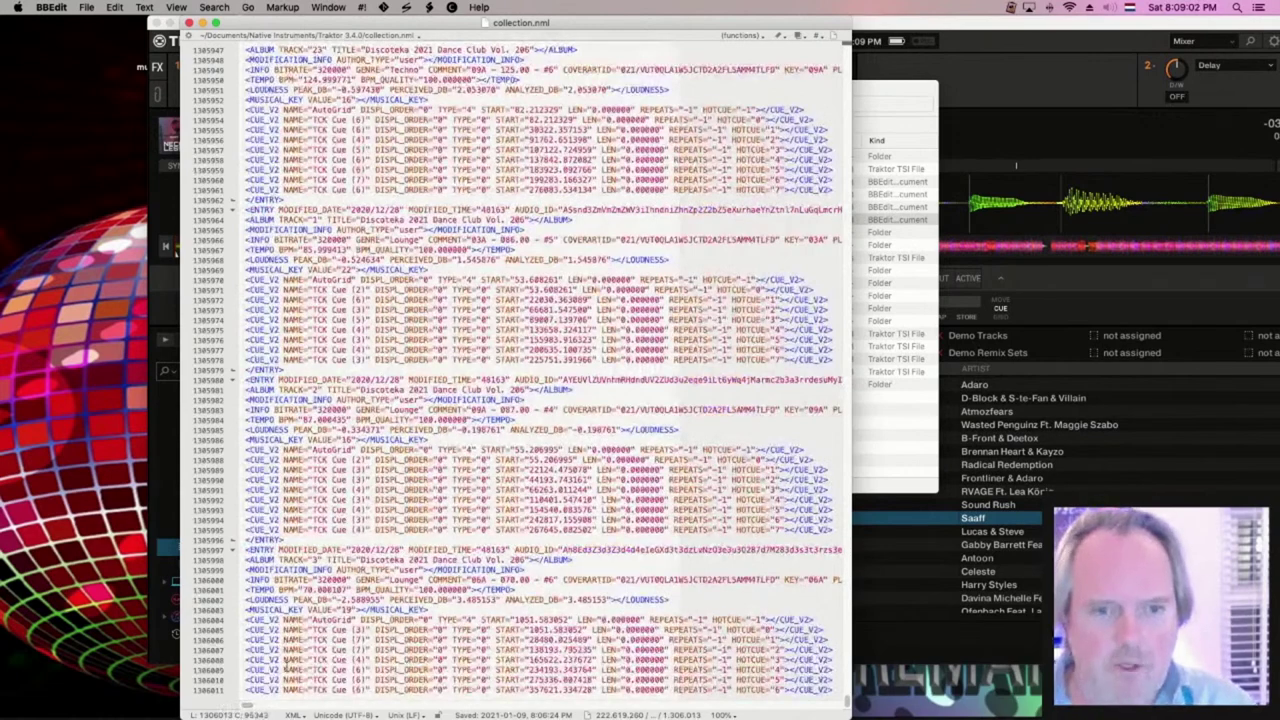
scroll(282, 670, down, 1)
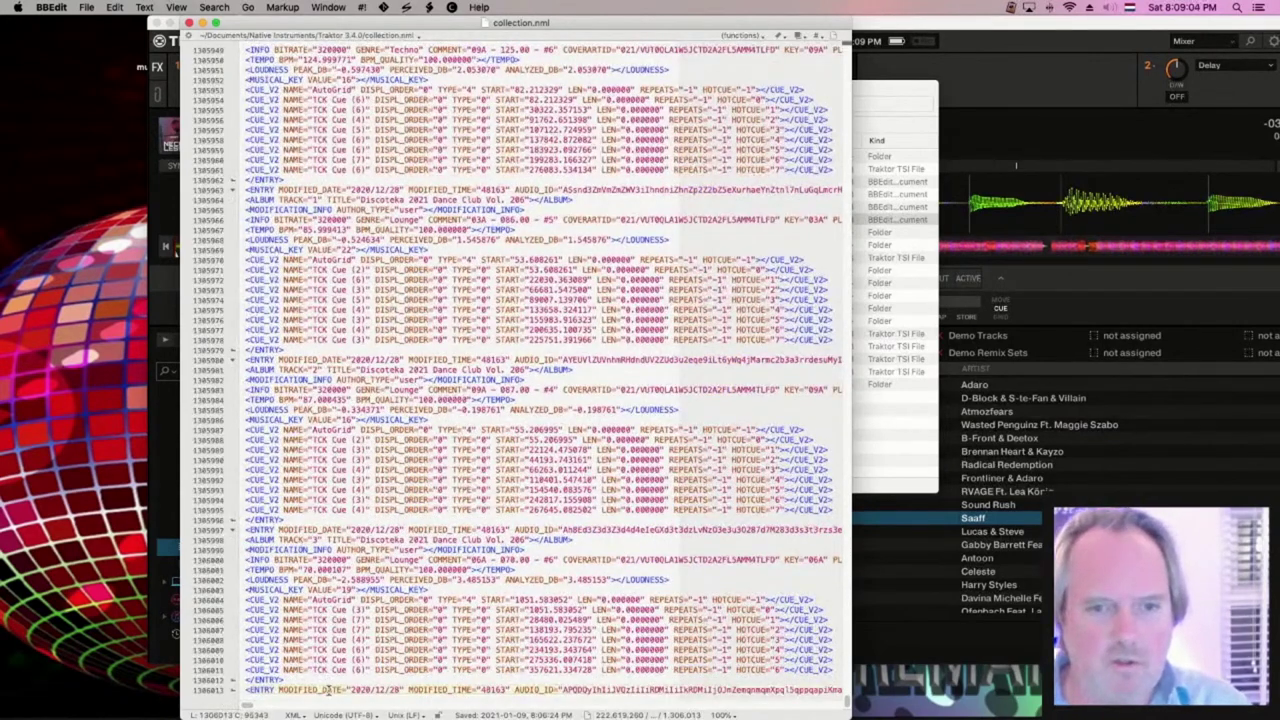
key(super+Left)
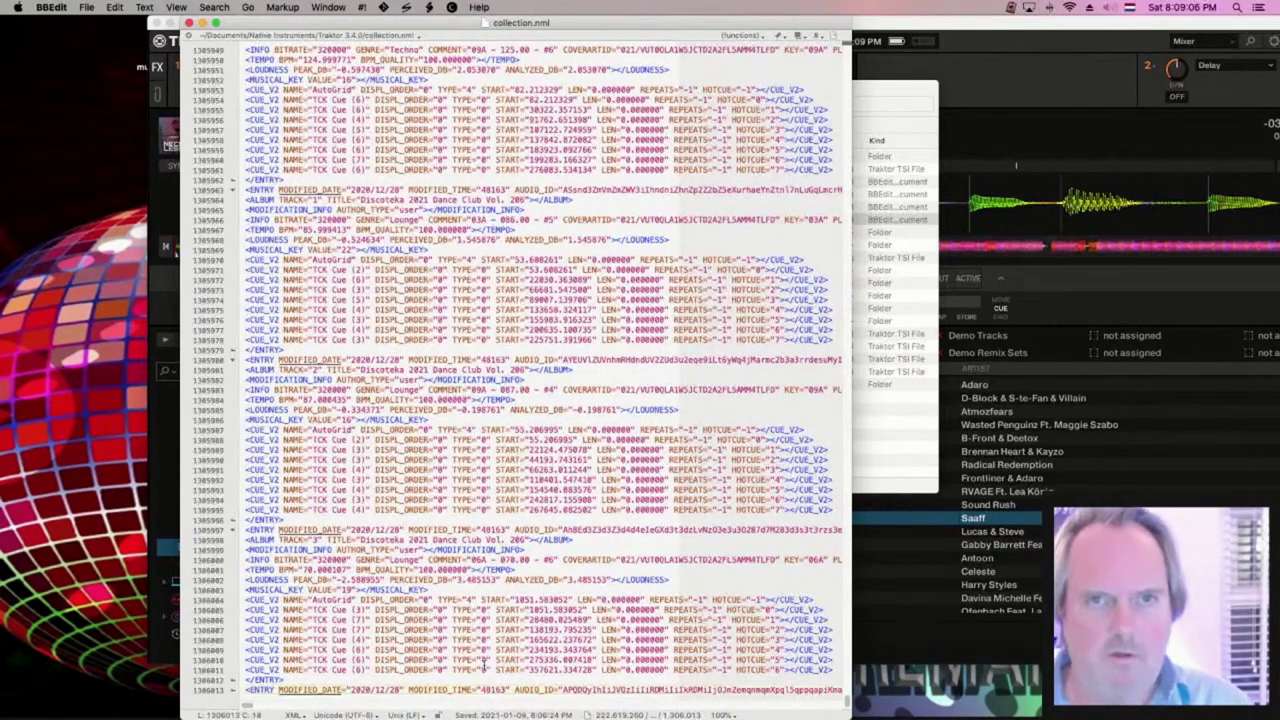
scroll(505, 665, up, 1)
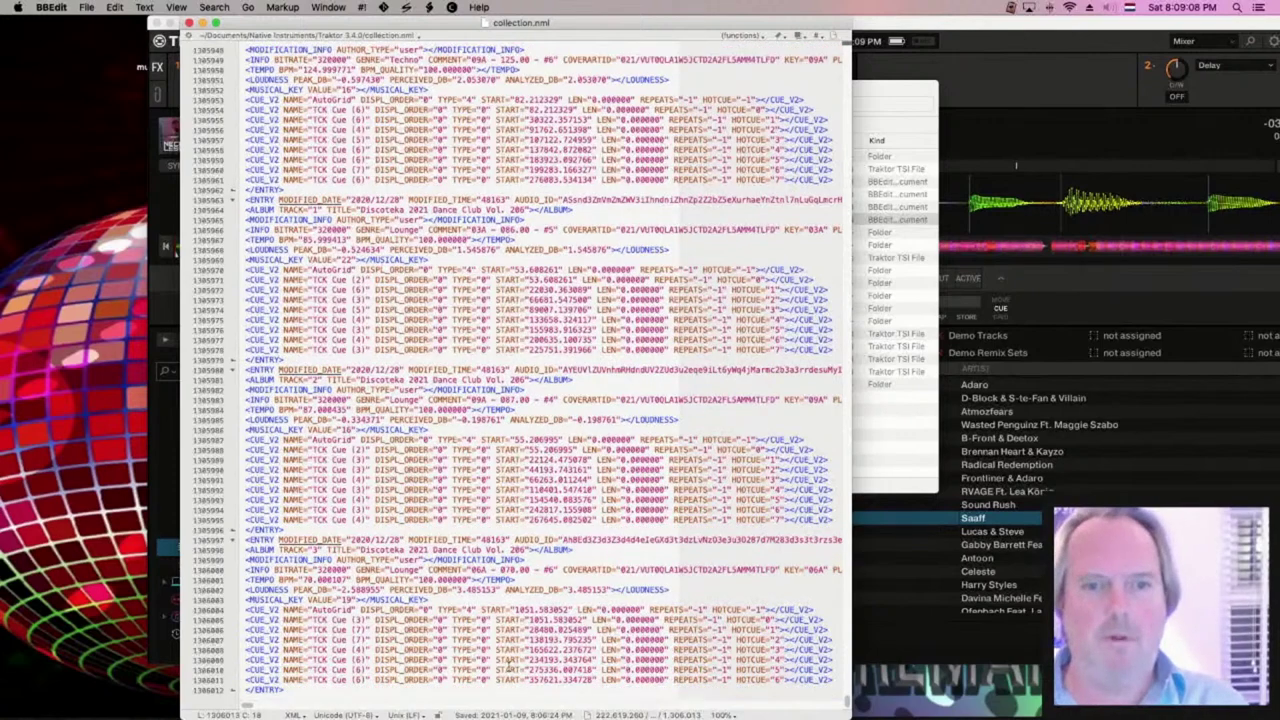
scroll(505, 665, down, 1)
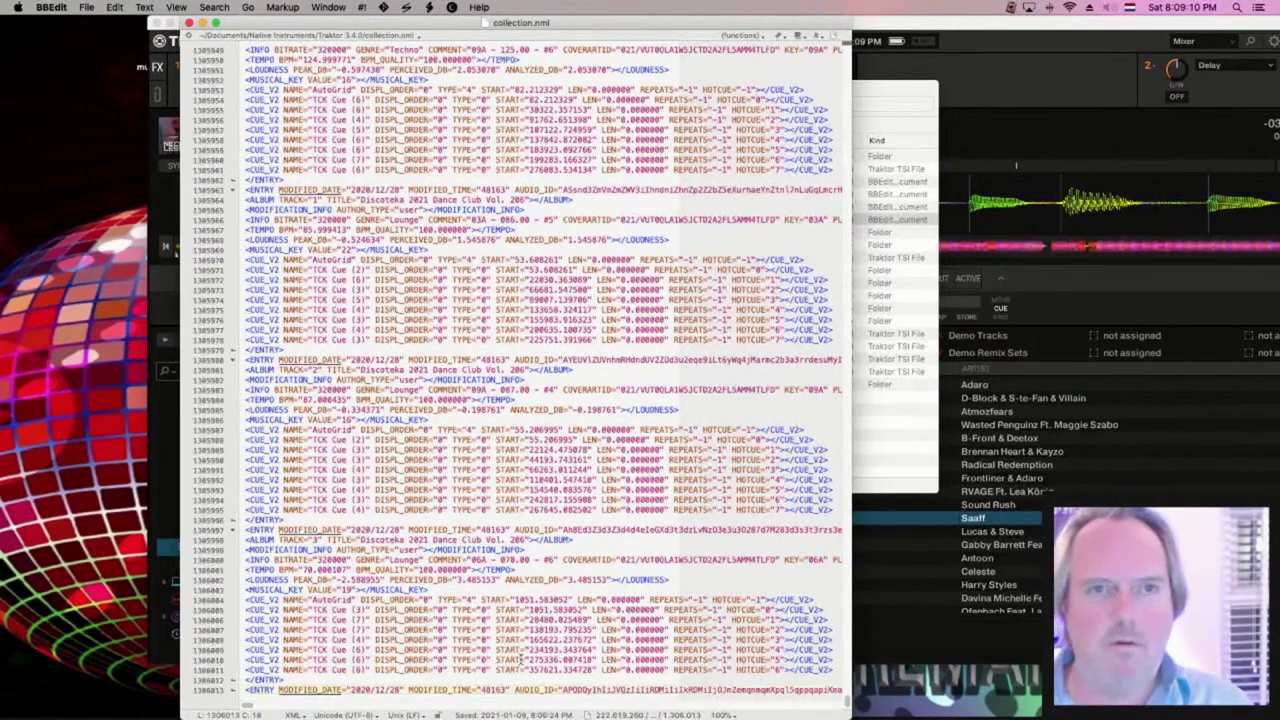